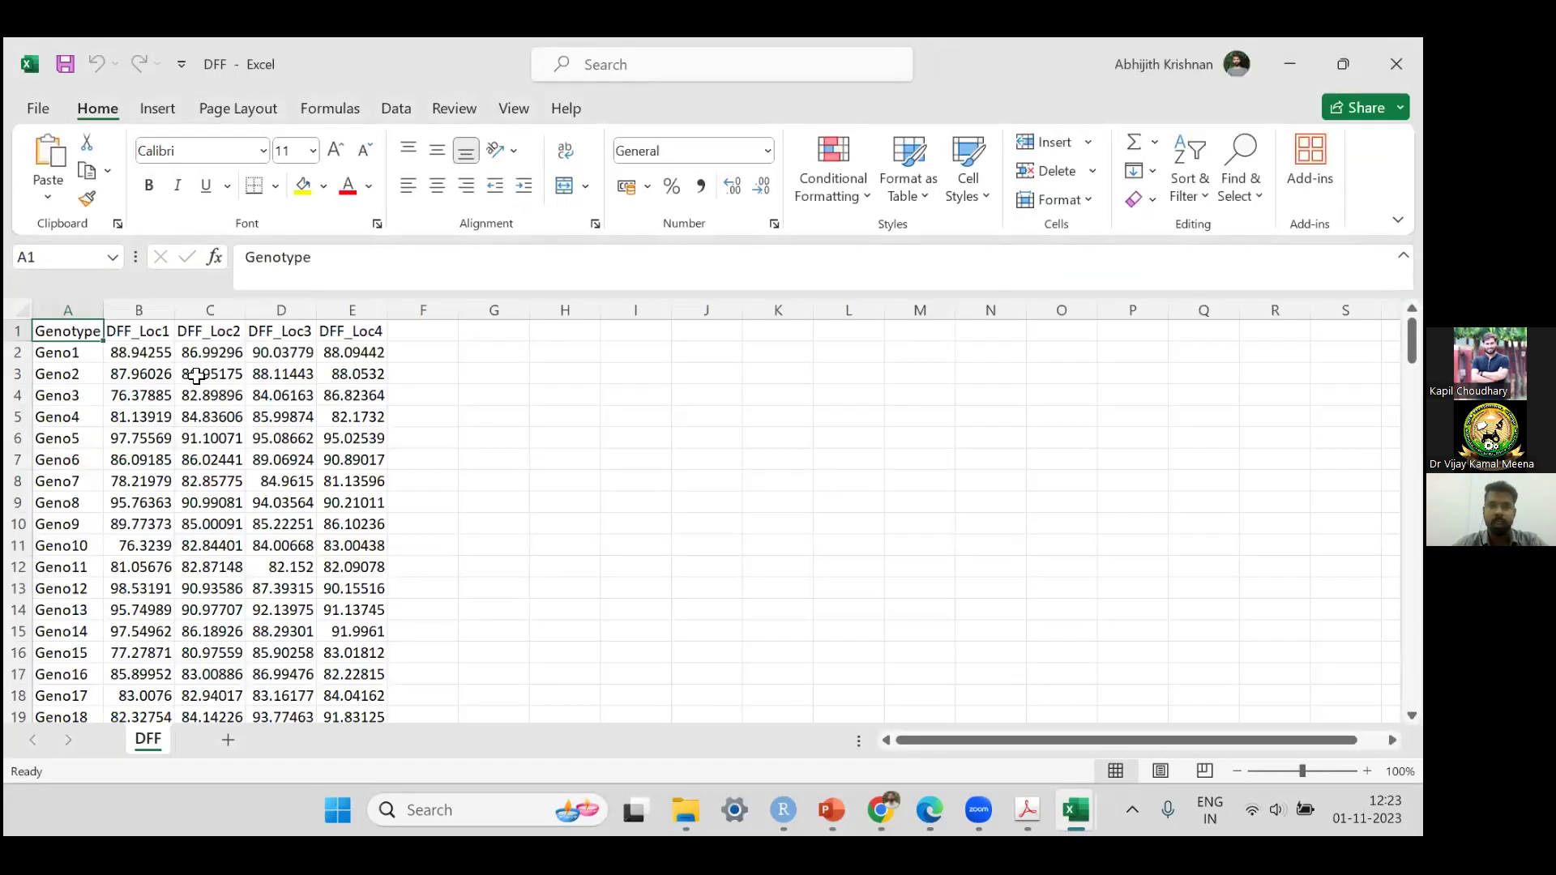
# Step: Examine the Genotype column of the DFF sheet from the header through the listed genotype names
pyautogui.click(196, 375)
pyautogui.click(84, 329)
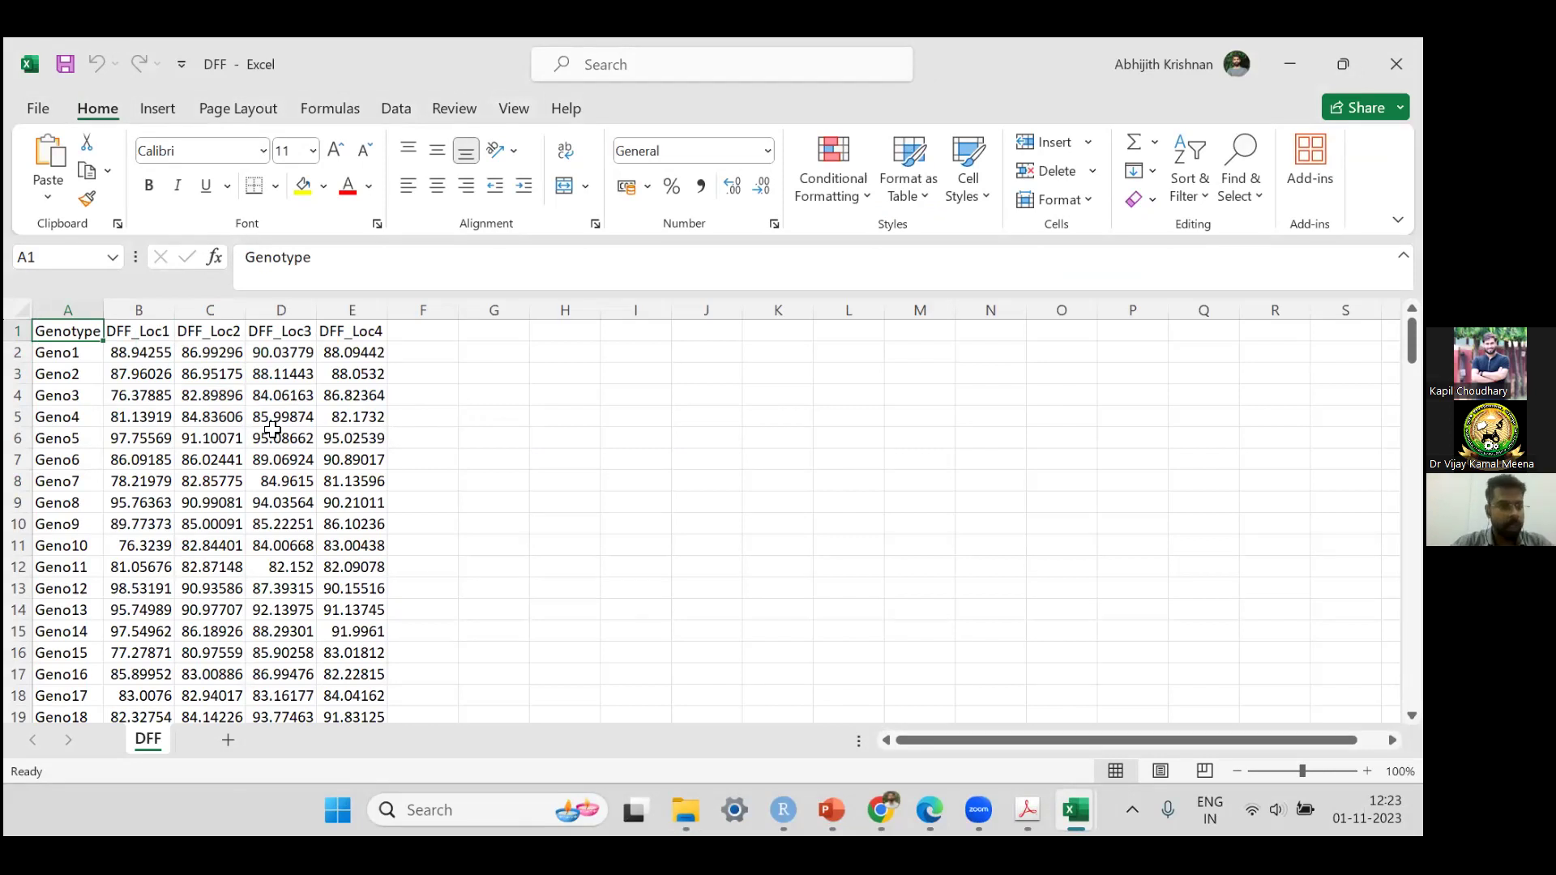
pyautogui.click(90, 309)
pyautogui.scroll(-14, 70, 405)
pyautogui.scroll(-3, 69, 406)
pyautogui.scroll(18, 327, 444)
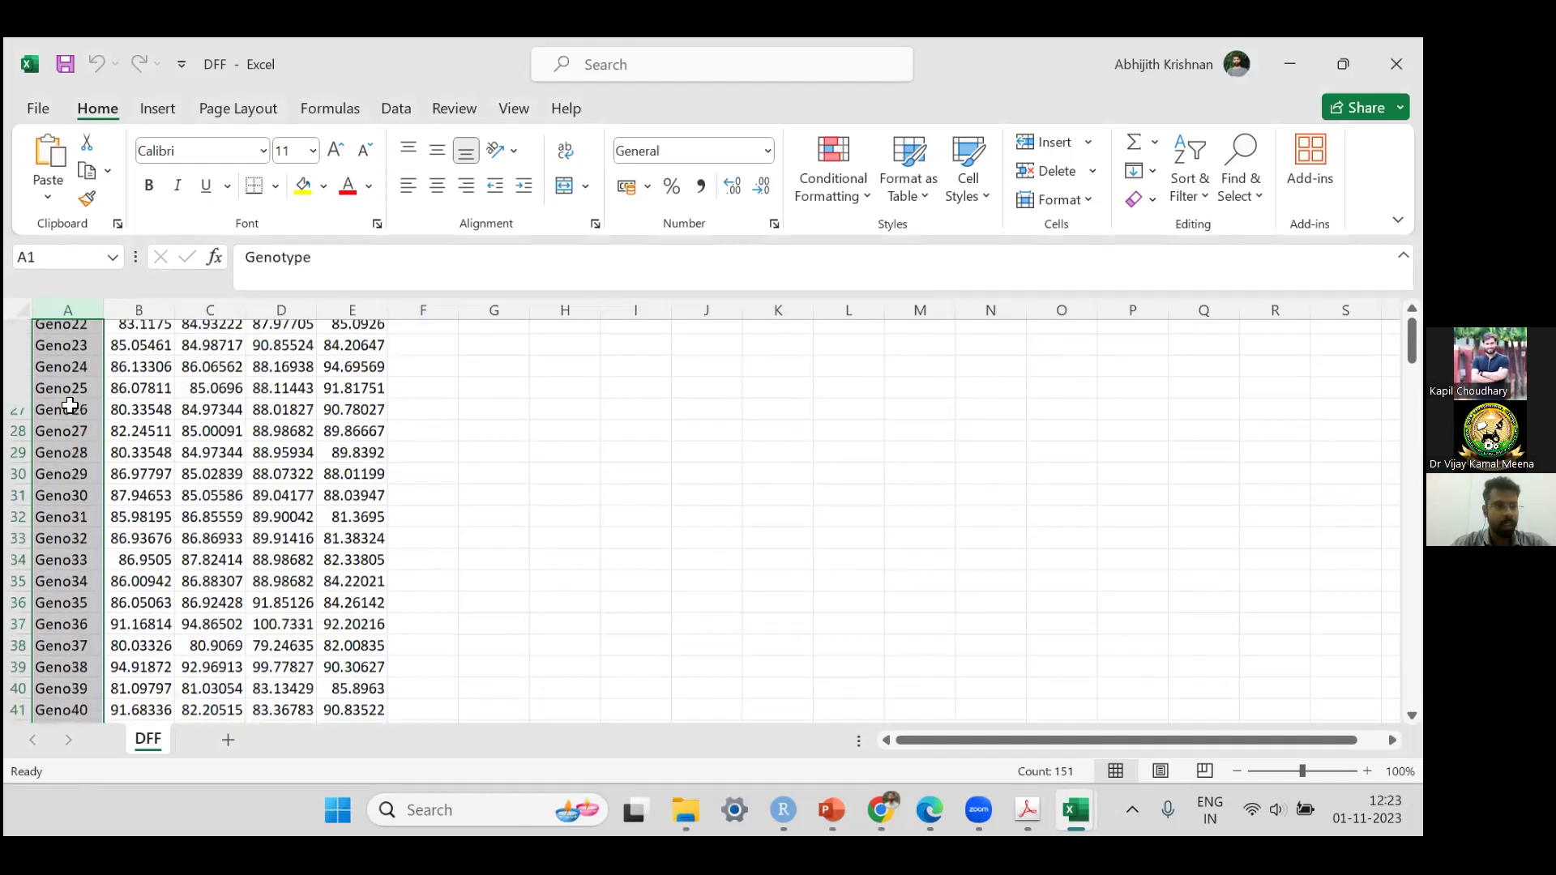
pyautogui.click(327, 443)
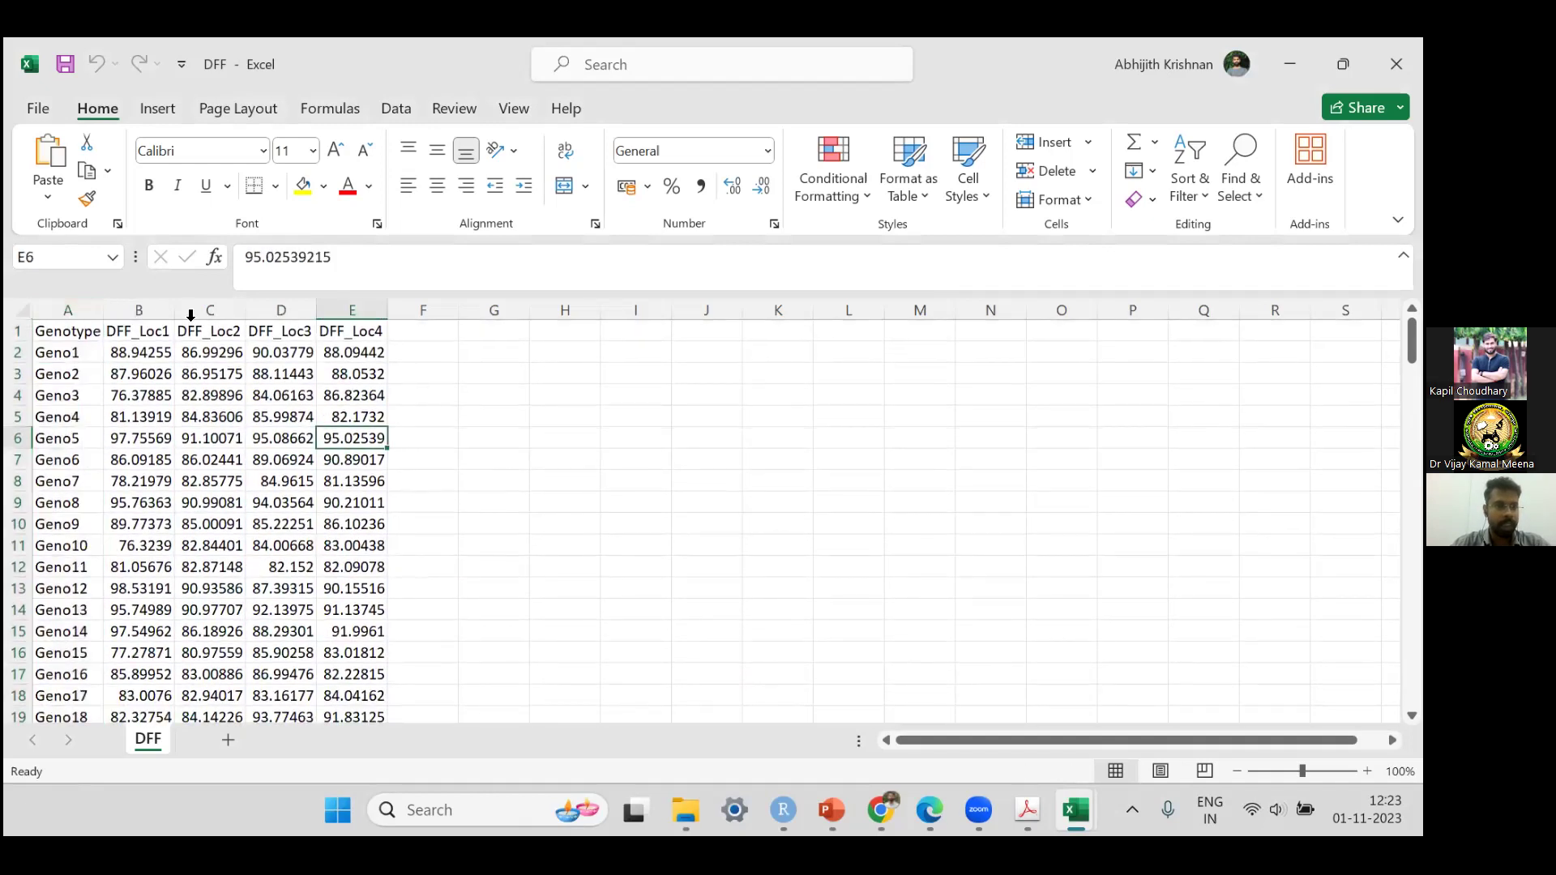
# Step: Examine the DFF_Loc1, DFF_Loc2, DFF_Loc3 and DFF_Loc4 trait columns one after another
pyautogui.click(157, 310)
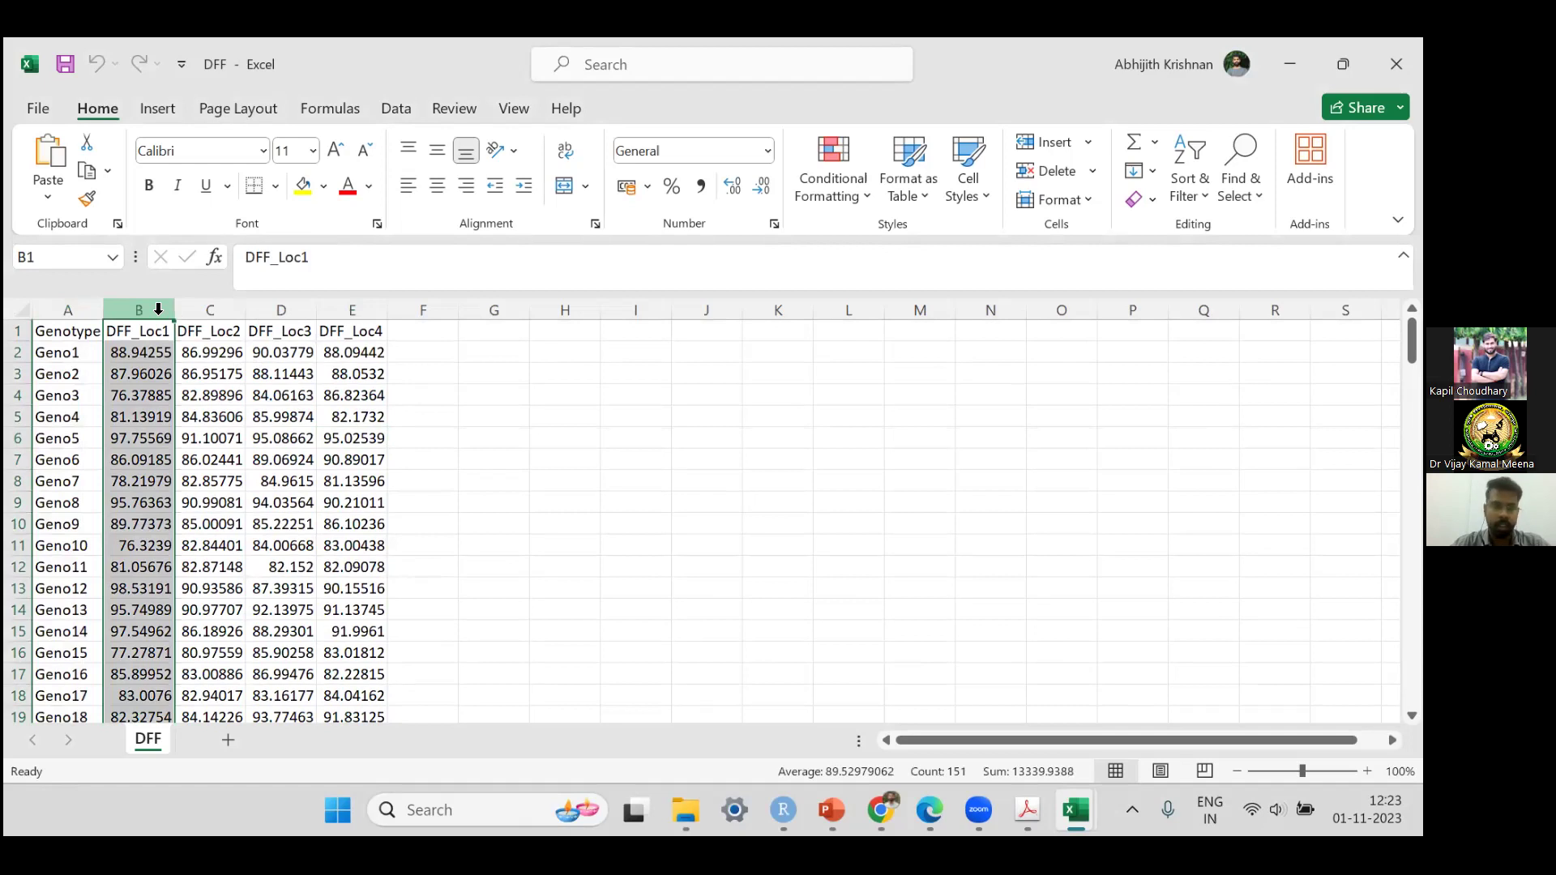
pyautogui.click(200, 308)
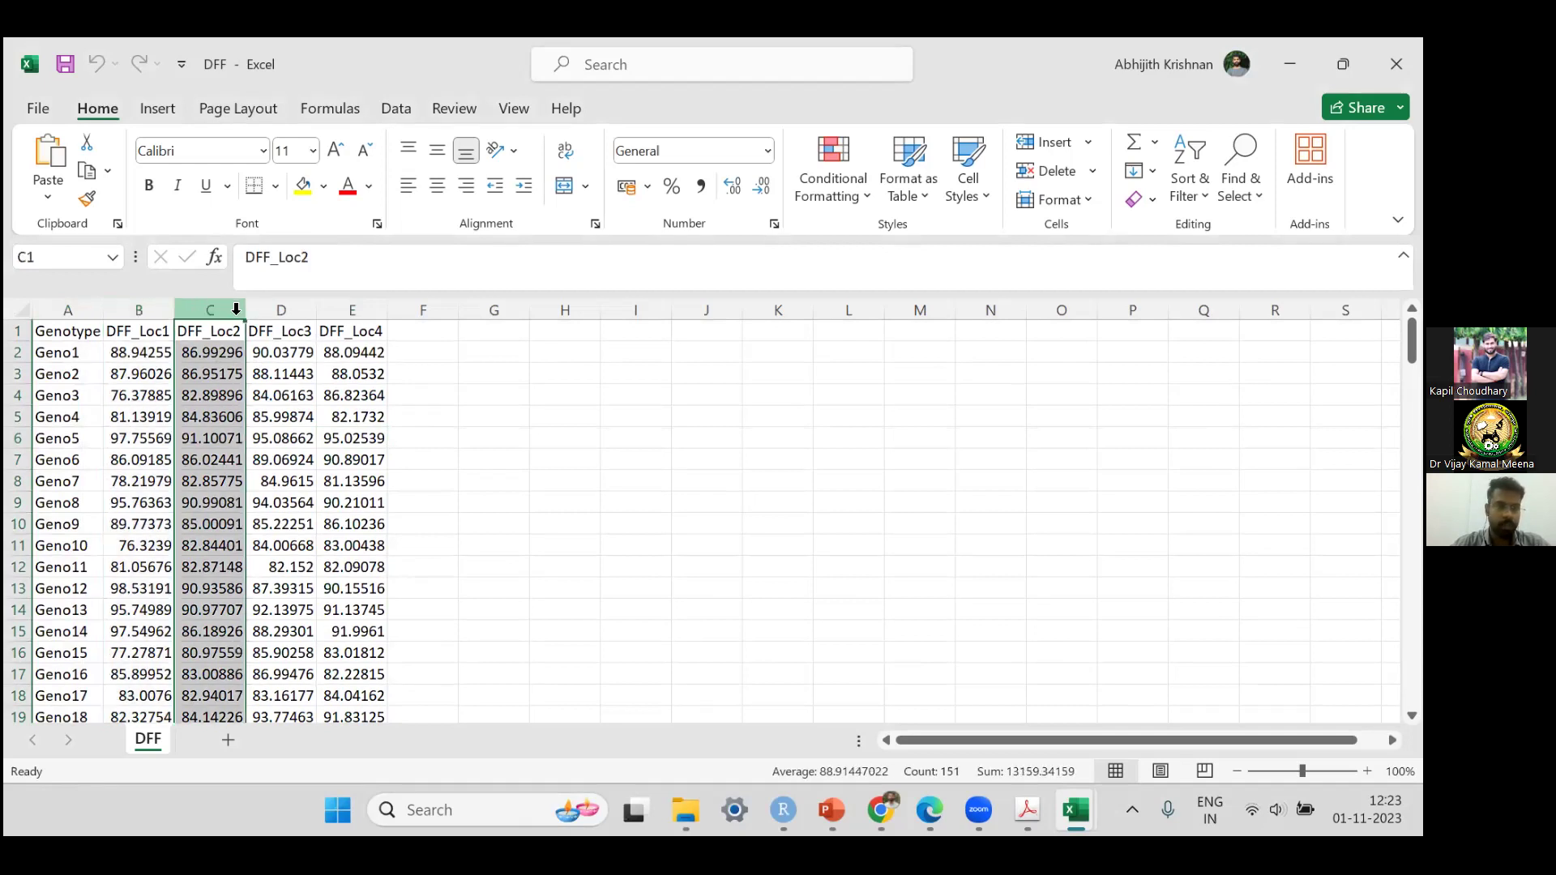
pyautogui.click(287, 310)
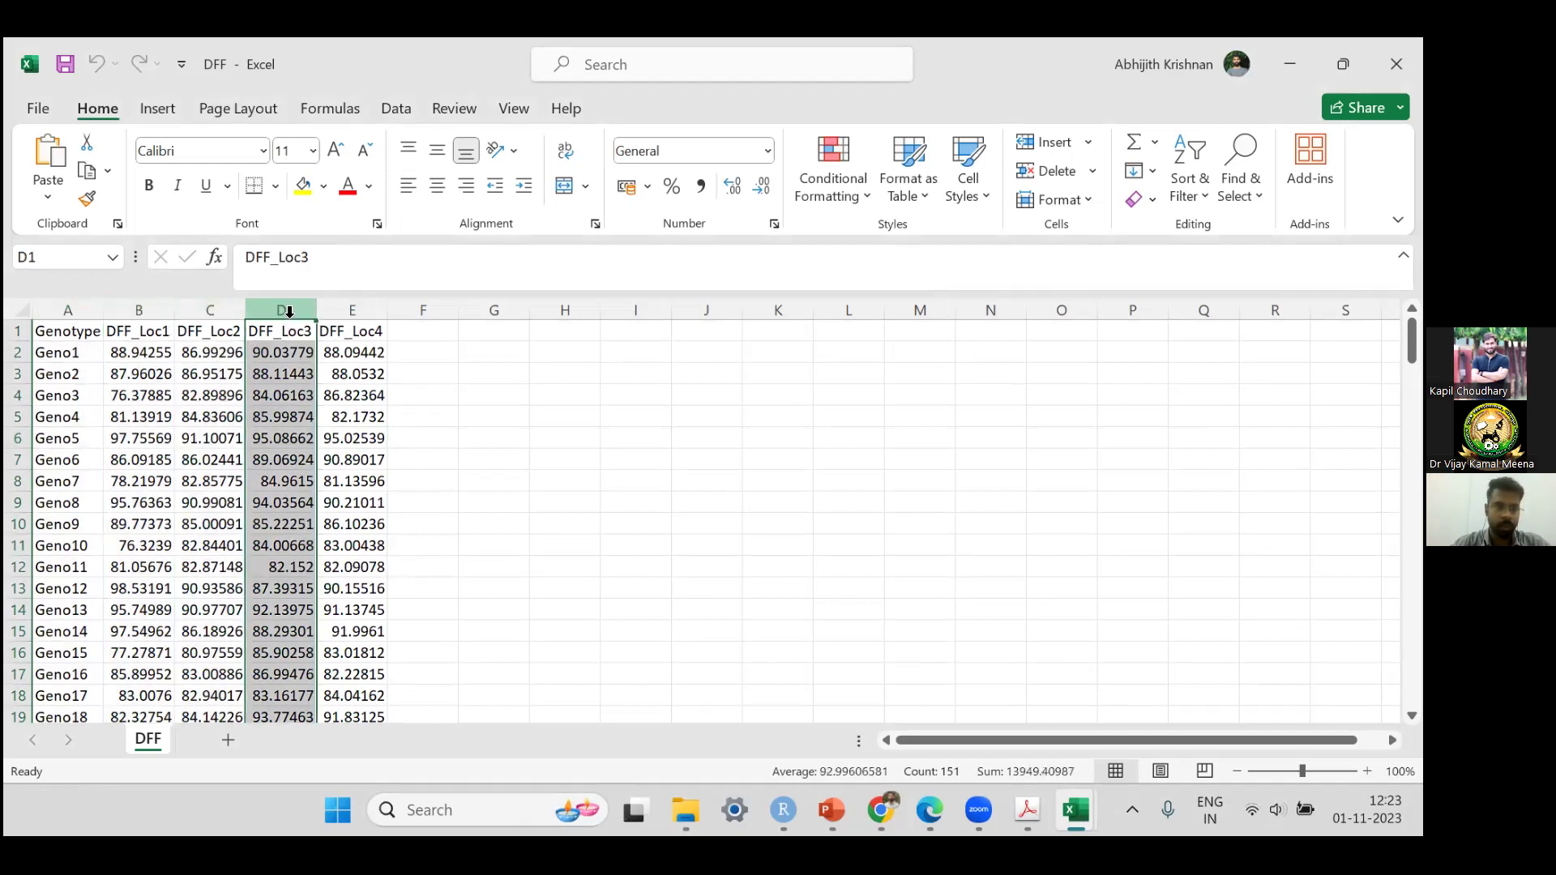
pyautogui.click(355, 312)
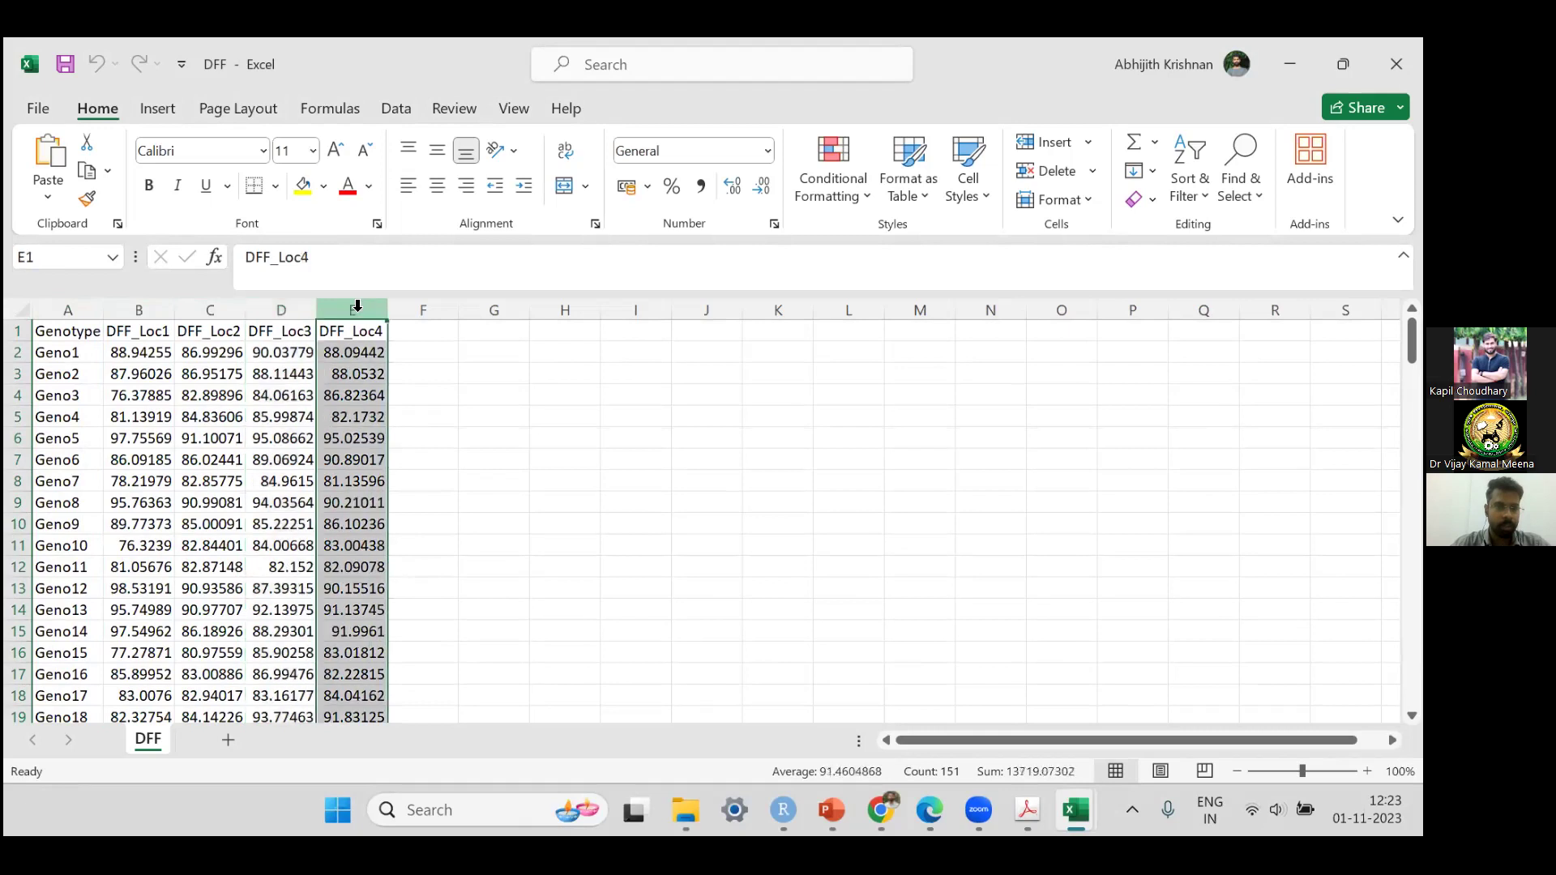
pyautogui.click(152, 310)
pyautogui.click(196, 310)
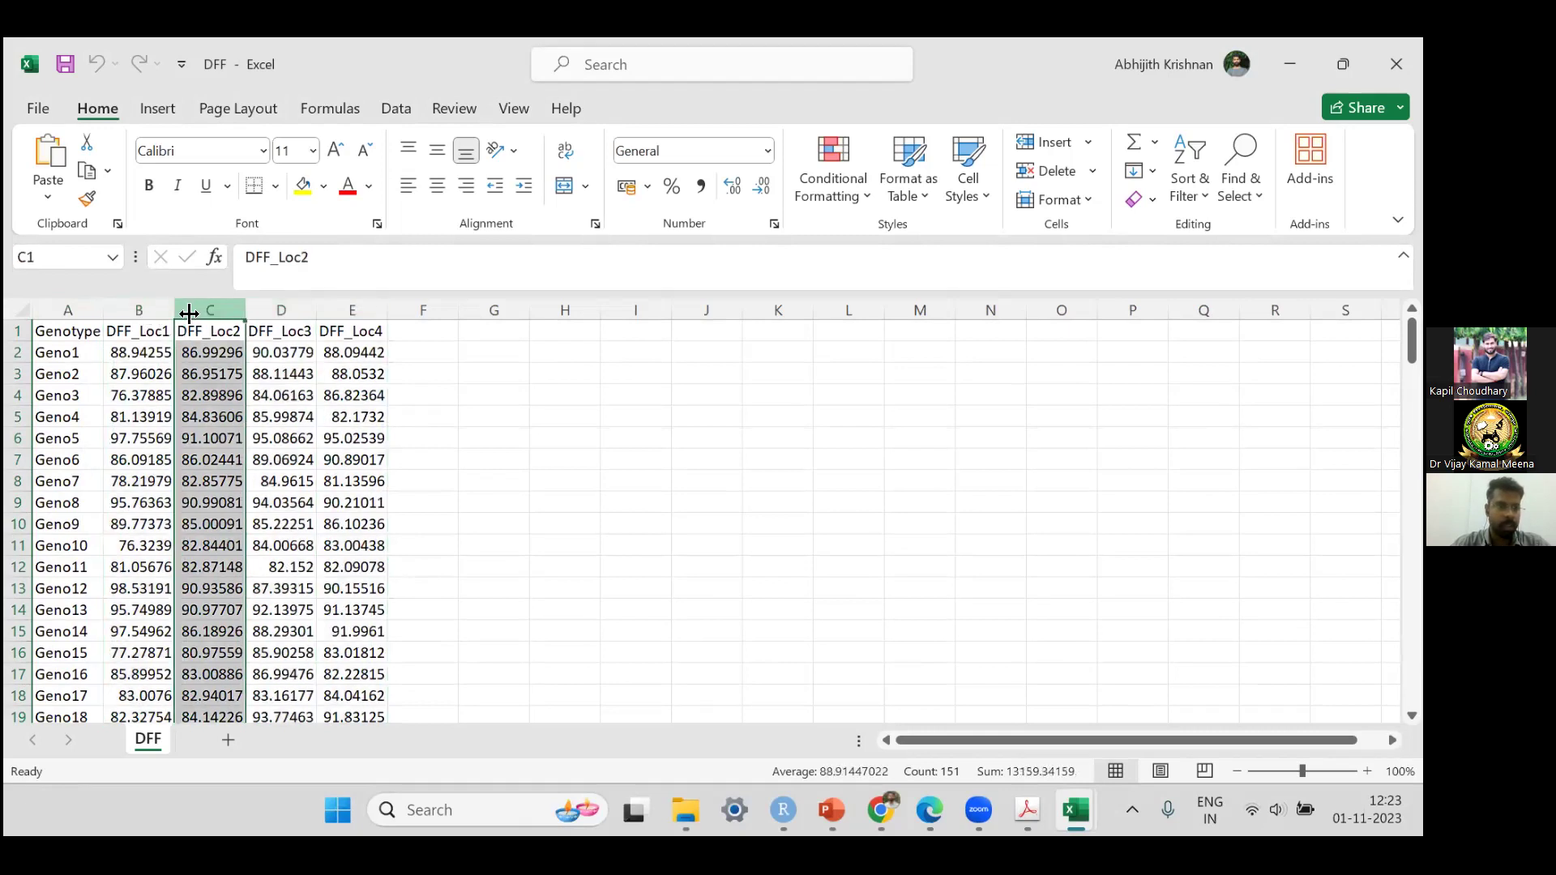
pyautogui.click(159, 309)
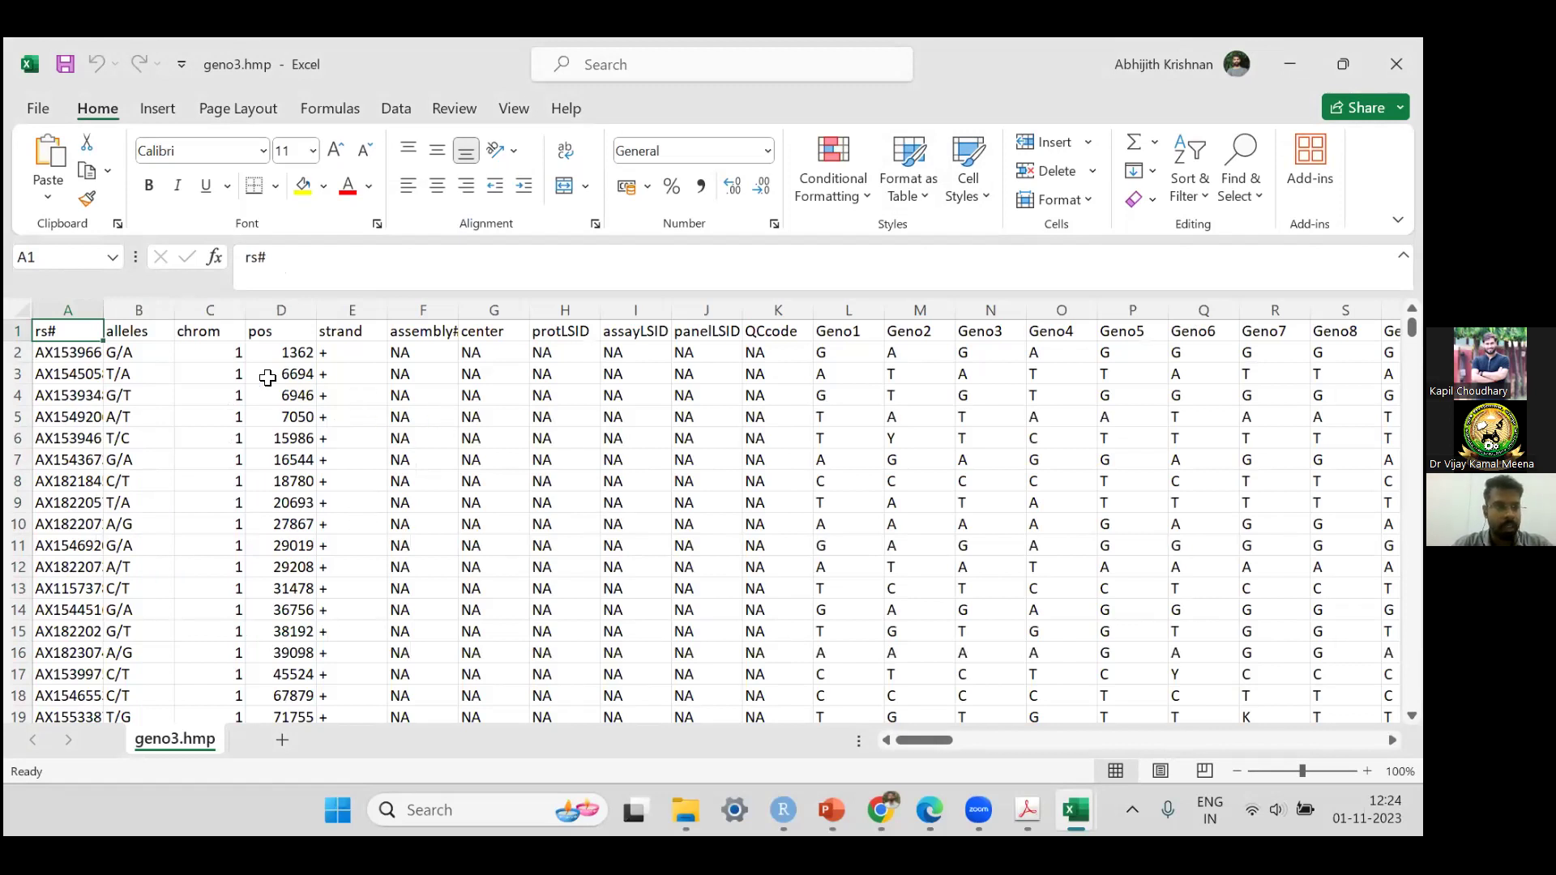
# Step: Widen the rs# column in geno3.hmp to fit the marker names and inspect the marker description columns from alleles through panelLSID
pyautogui.moveTo(103, 311); pyautogui.dragTo(154, 310)
pyautogui.click(125, 309)
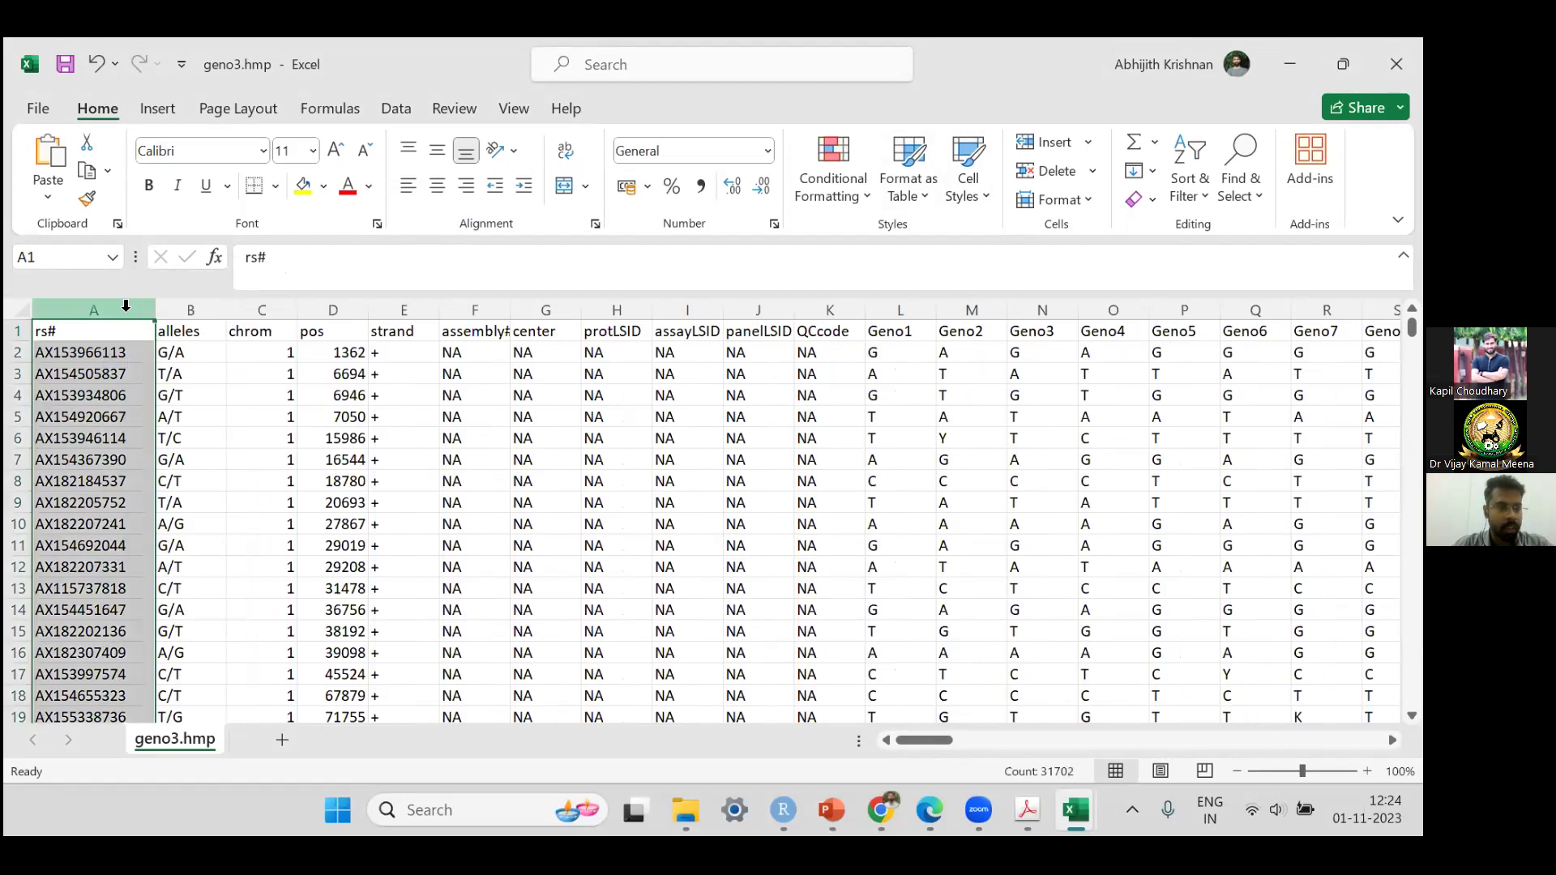
pyautogui.click(180, 307)
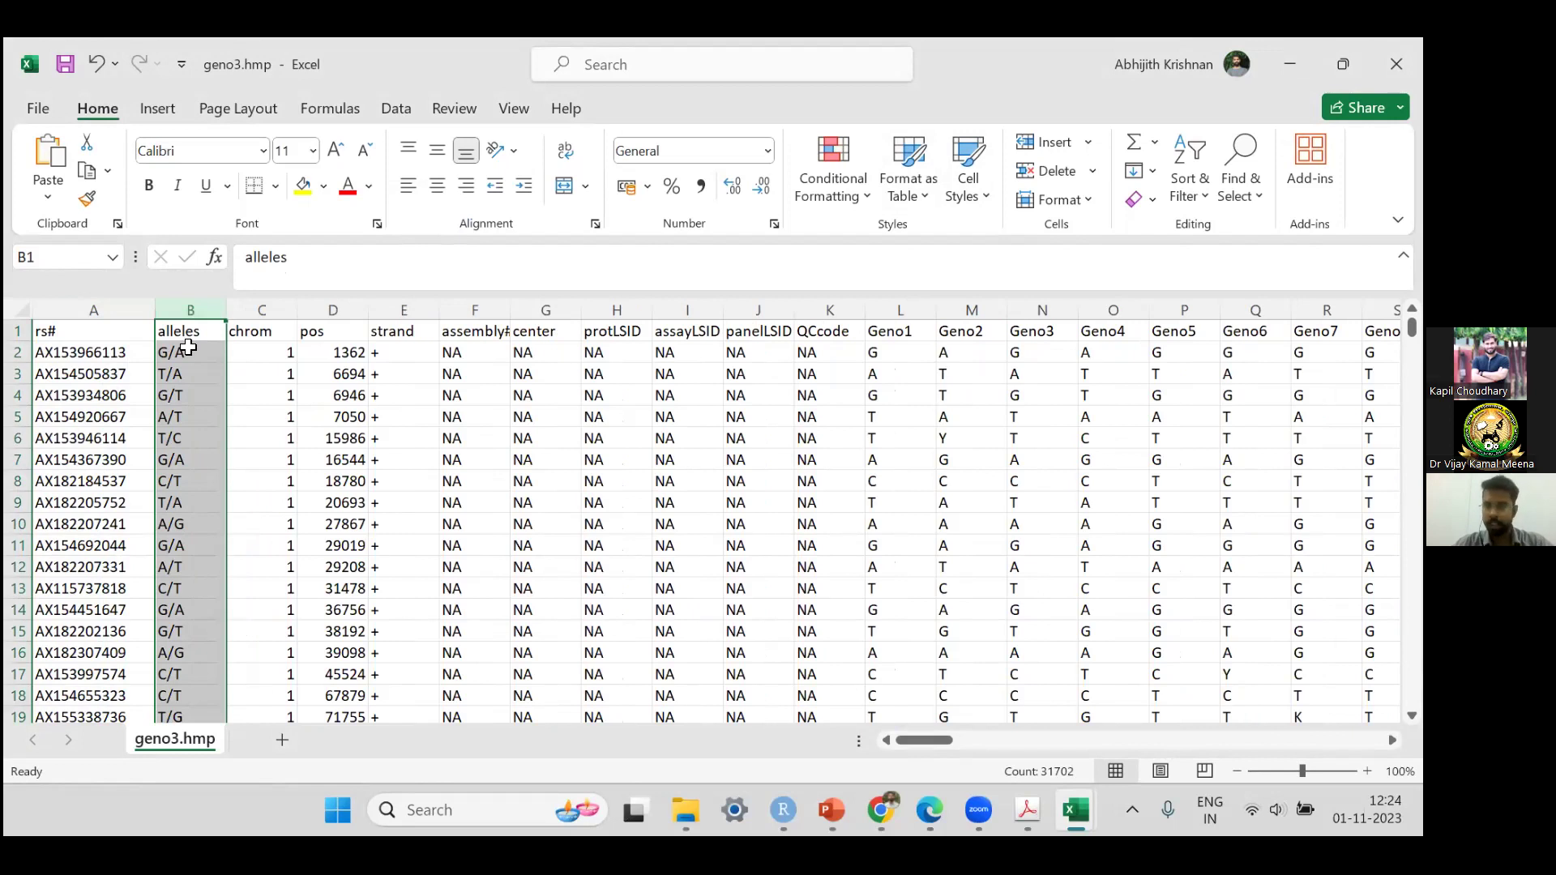
pyautogui.click(188, 348)
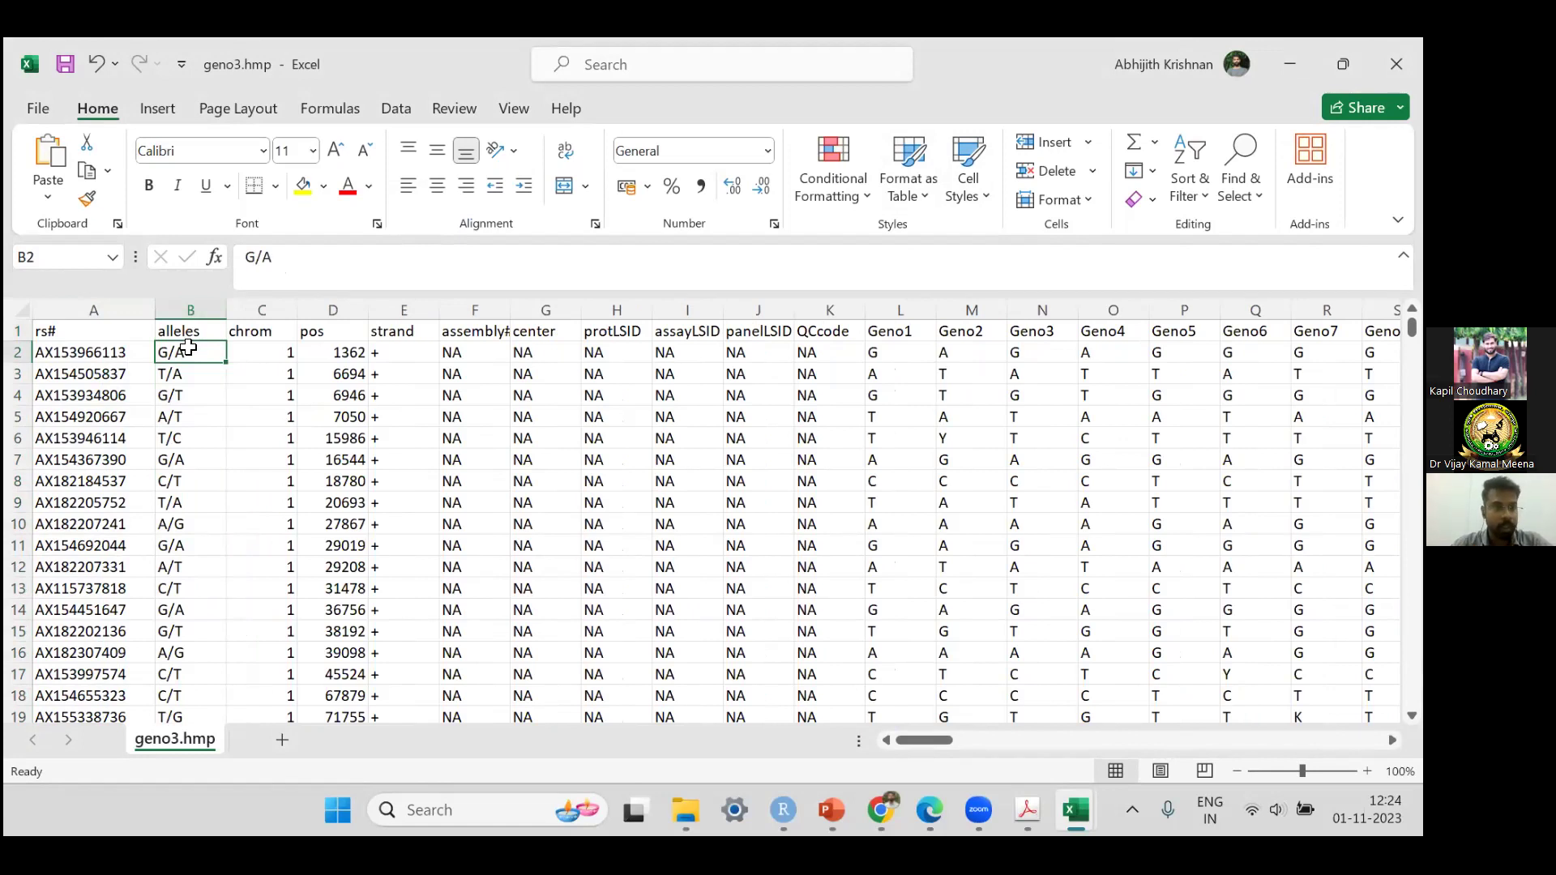
pyautogui.click(266, 309)
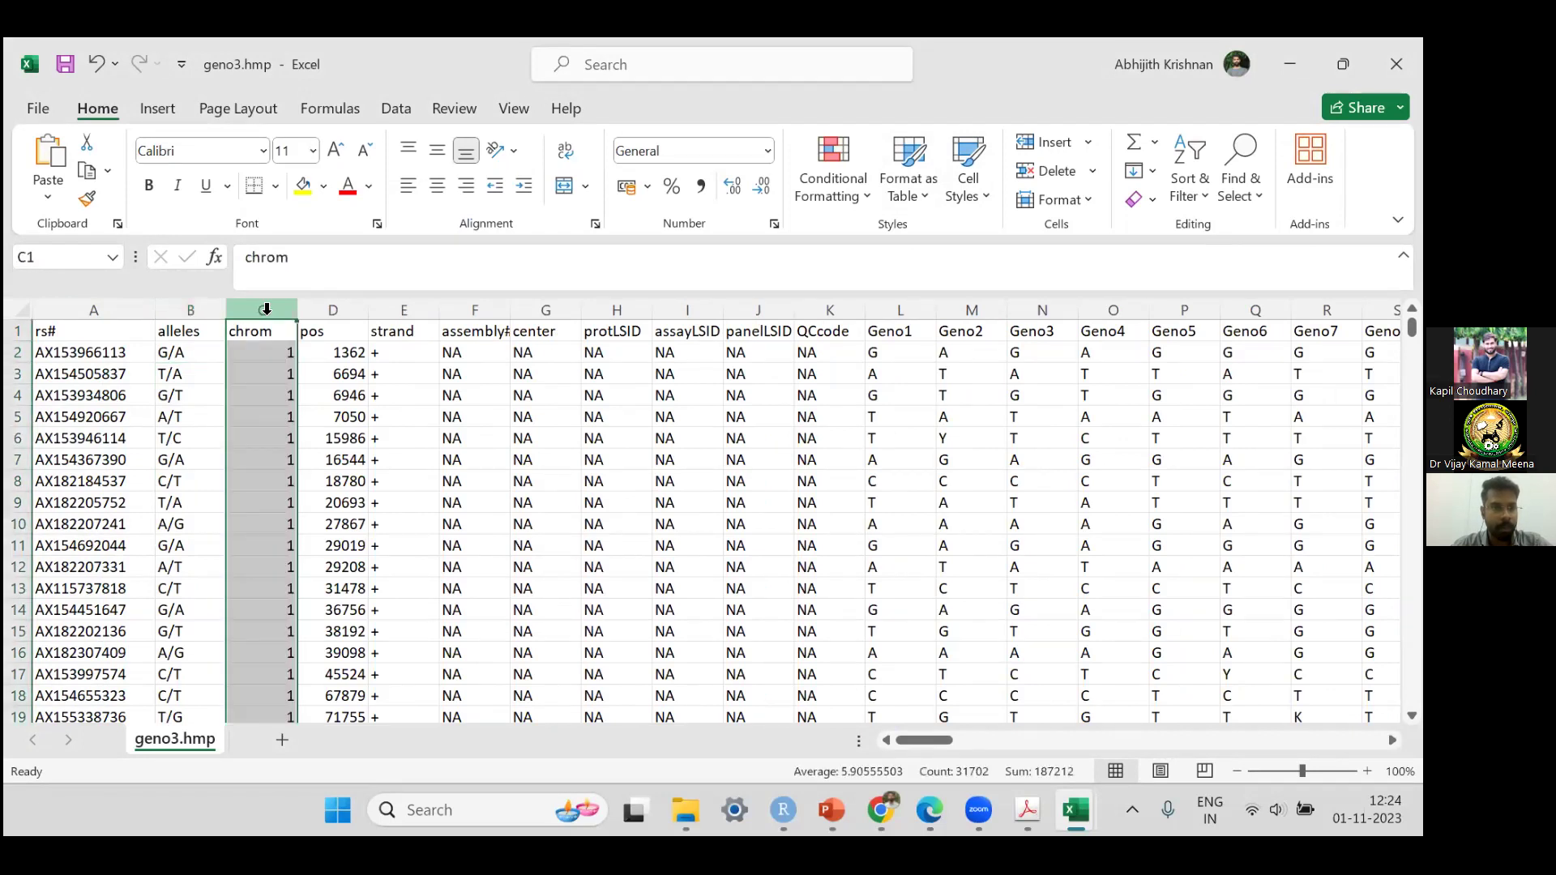
pyautogui.click(333, 310)
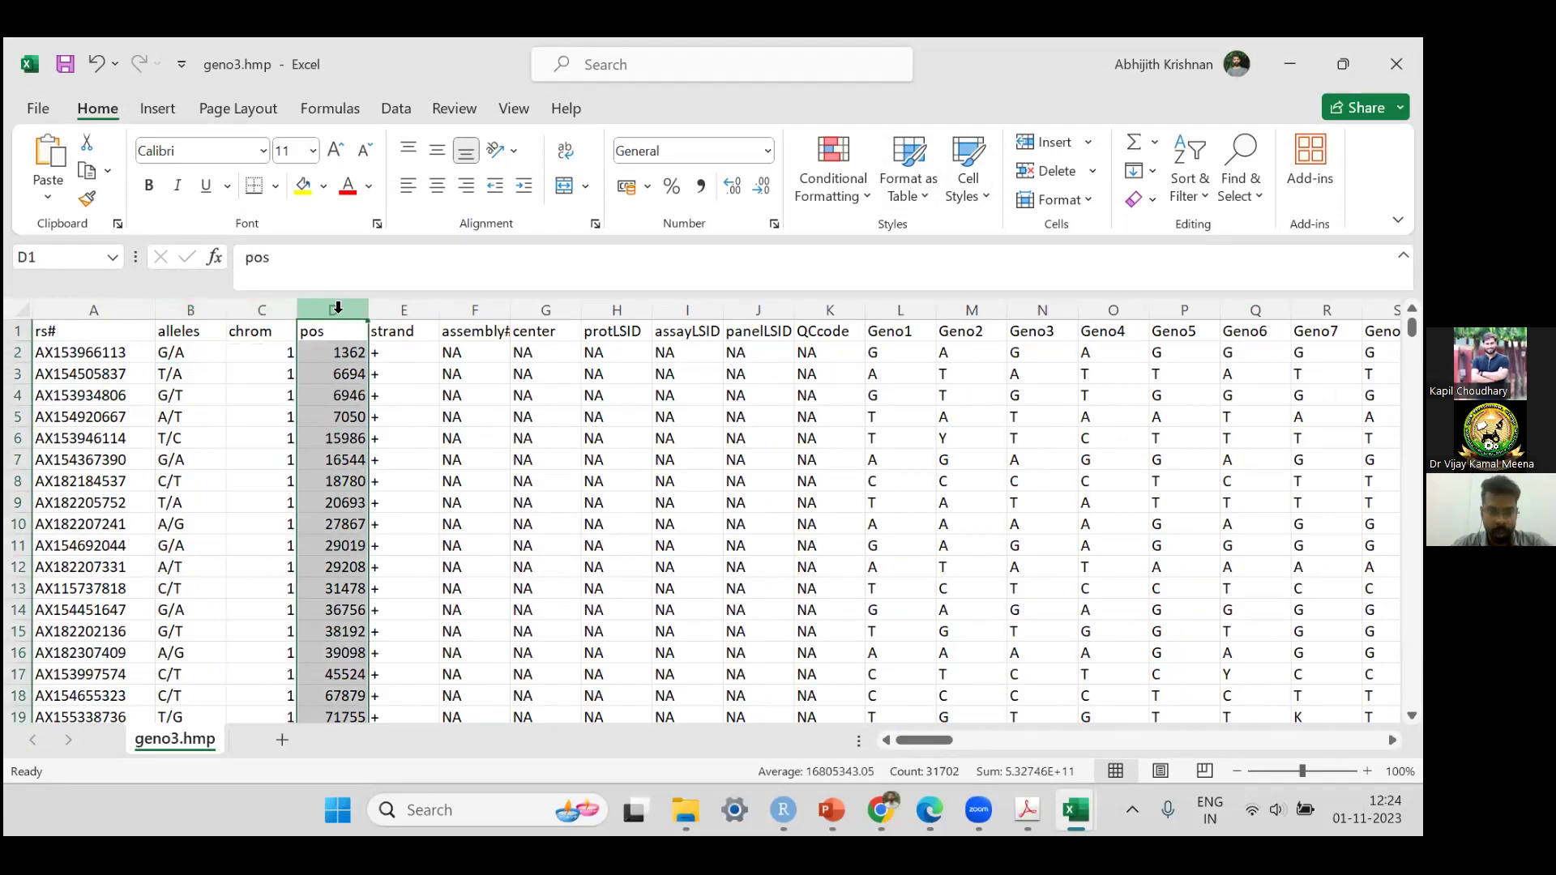
pyautogui.click(412, 302)
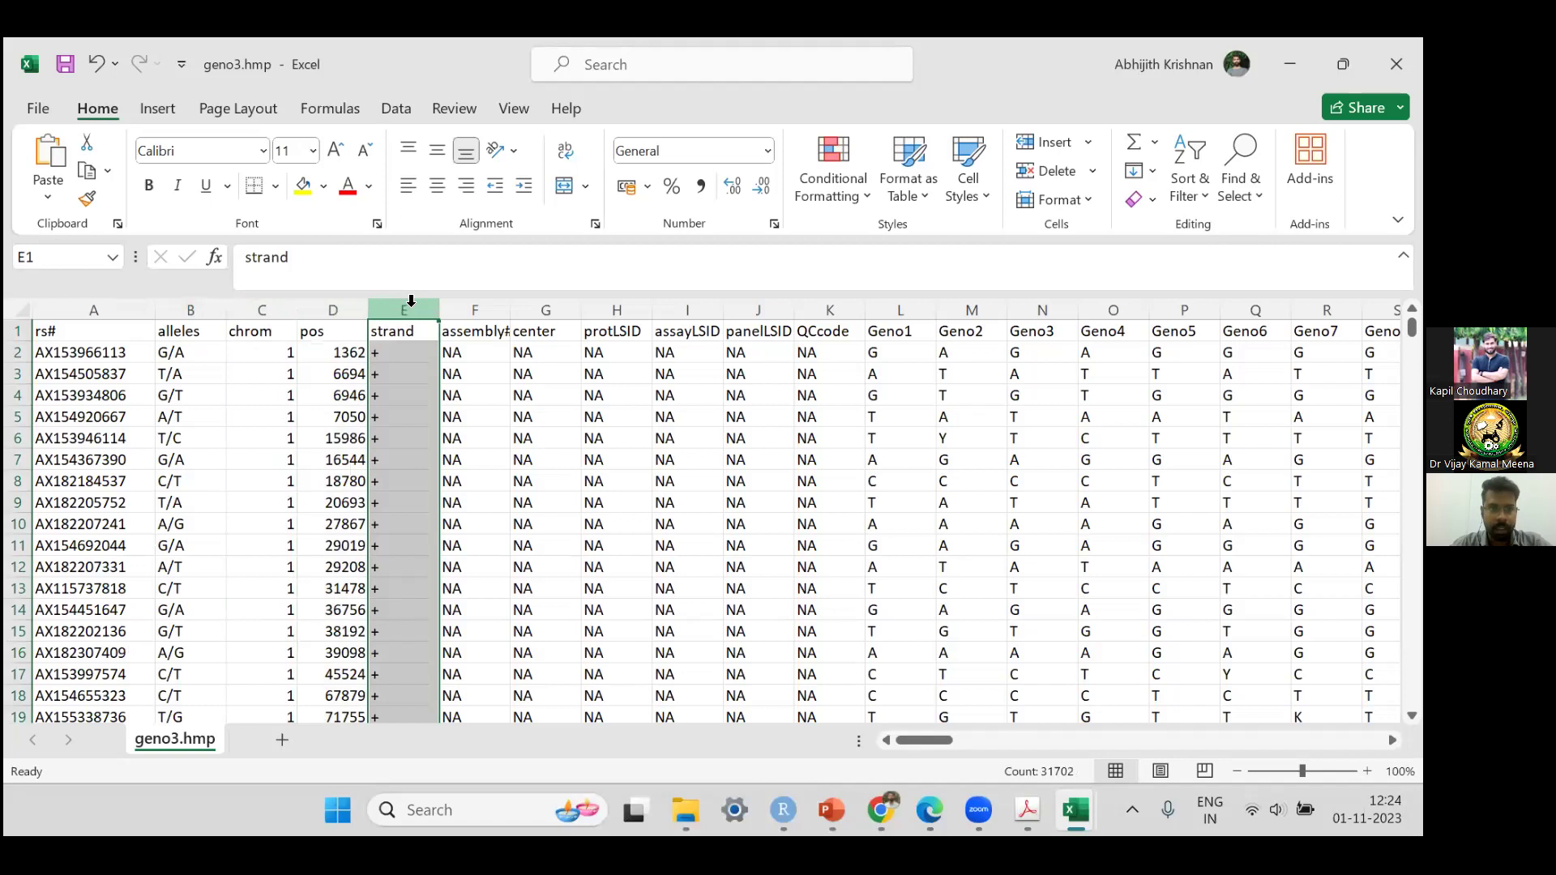
pyautogui.moveTo(412, 301); pyautogui.dragTo(778, 310)
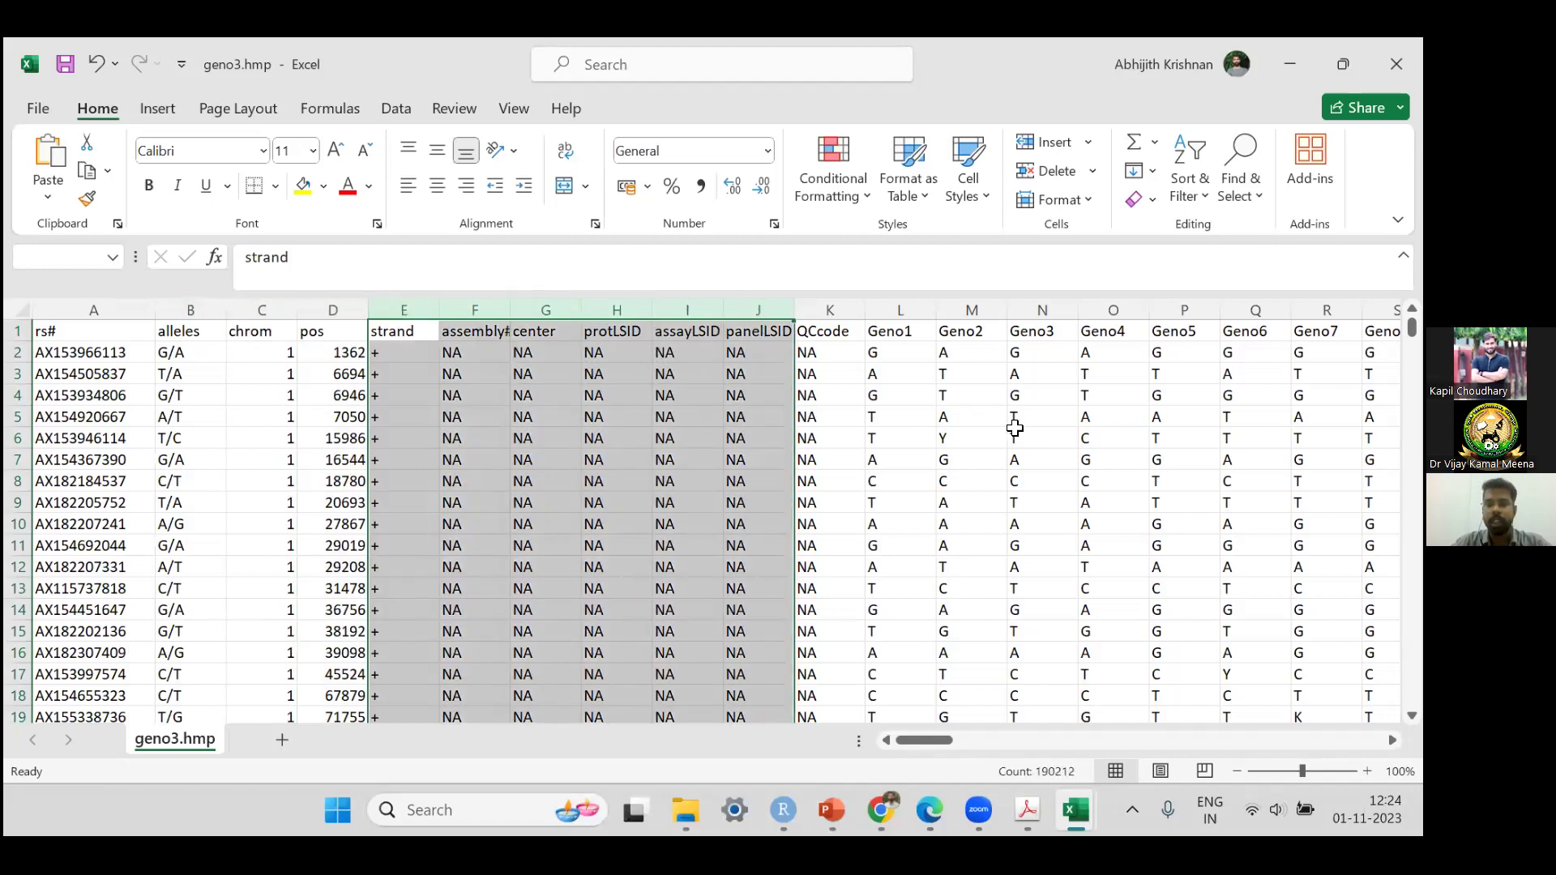
# Step: Examine the genotype headers in geno3.hmp through Geno150 and compare them with the Genotype column in the DFF workbook
pyautogui.hscroll(6, 1014, 428)
pyautogui.hscroll(14, 1014, 428)
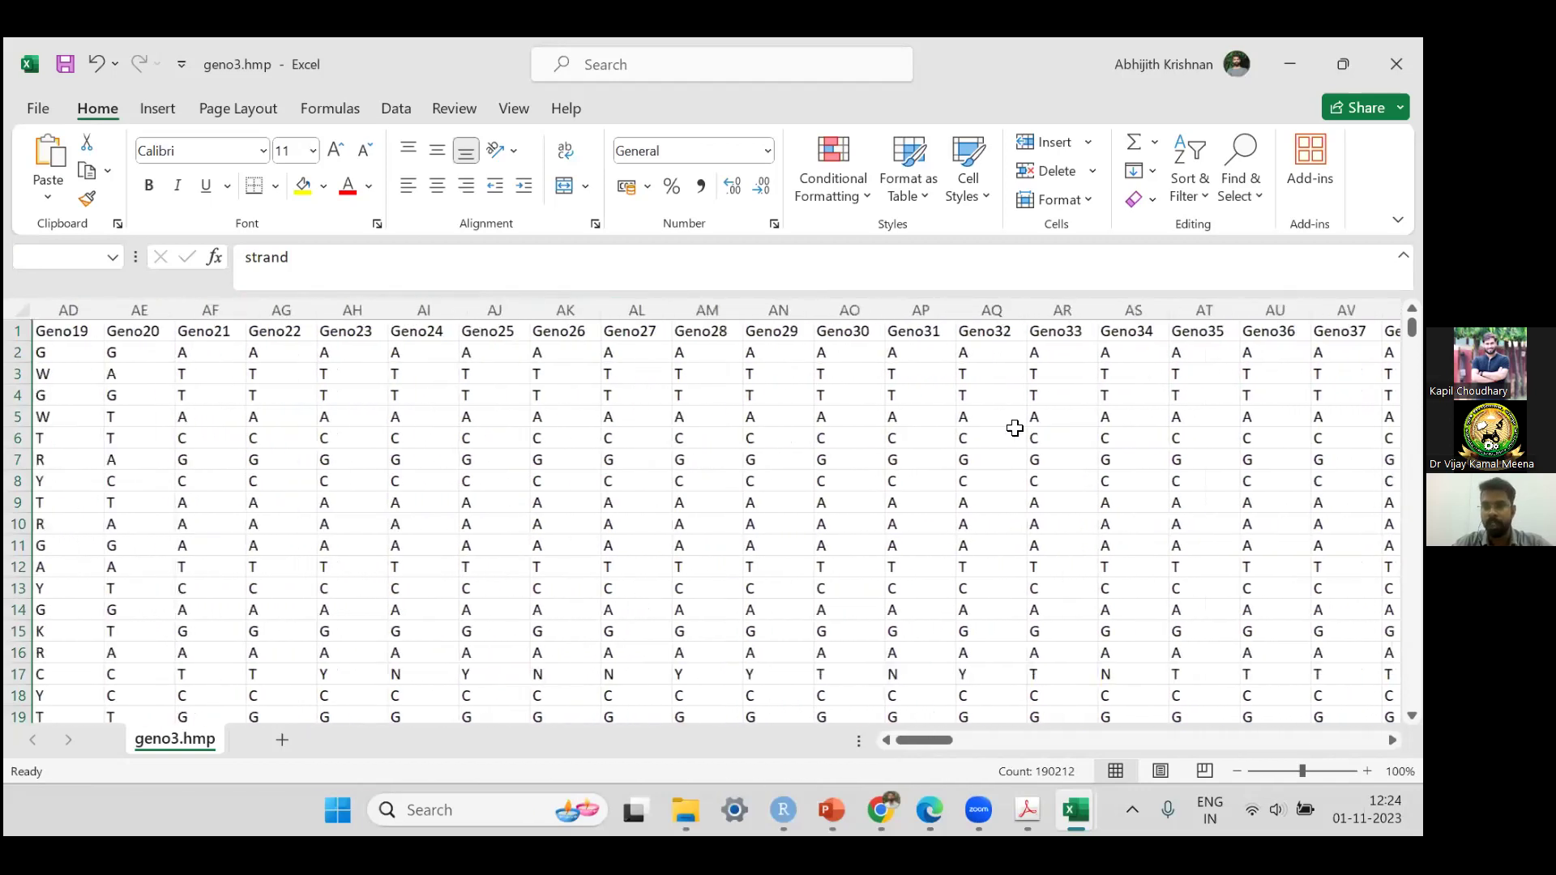
pyautogui.hscroll(-16, 1014, 428)
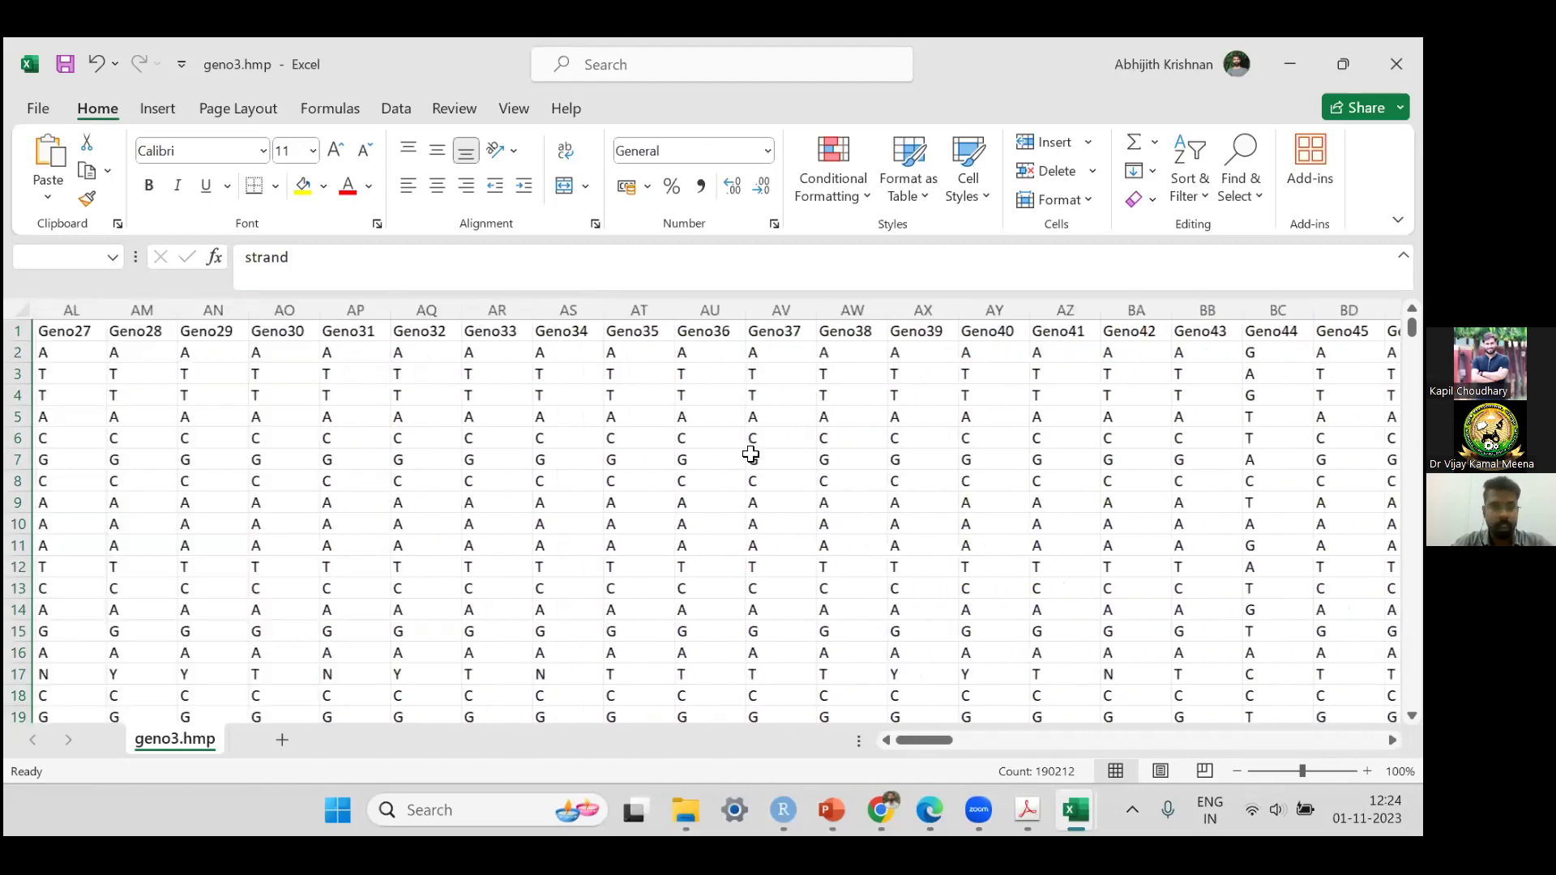
pyautogui.hscroll(-4, 882, 327)
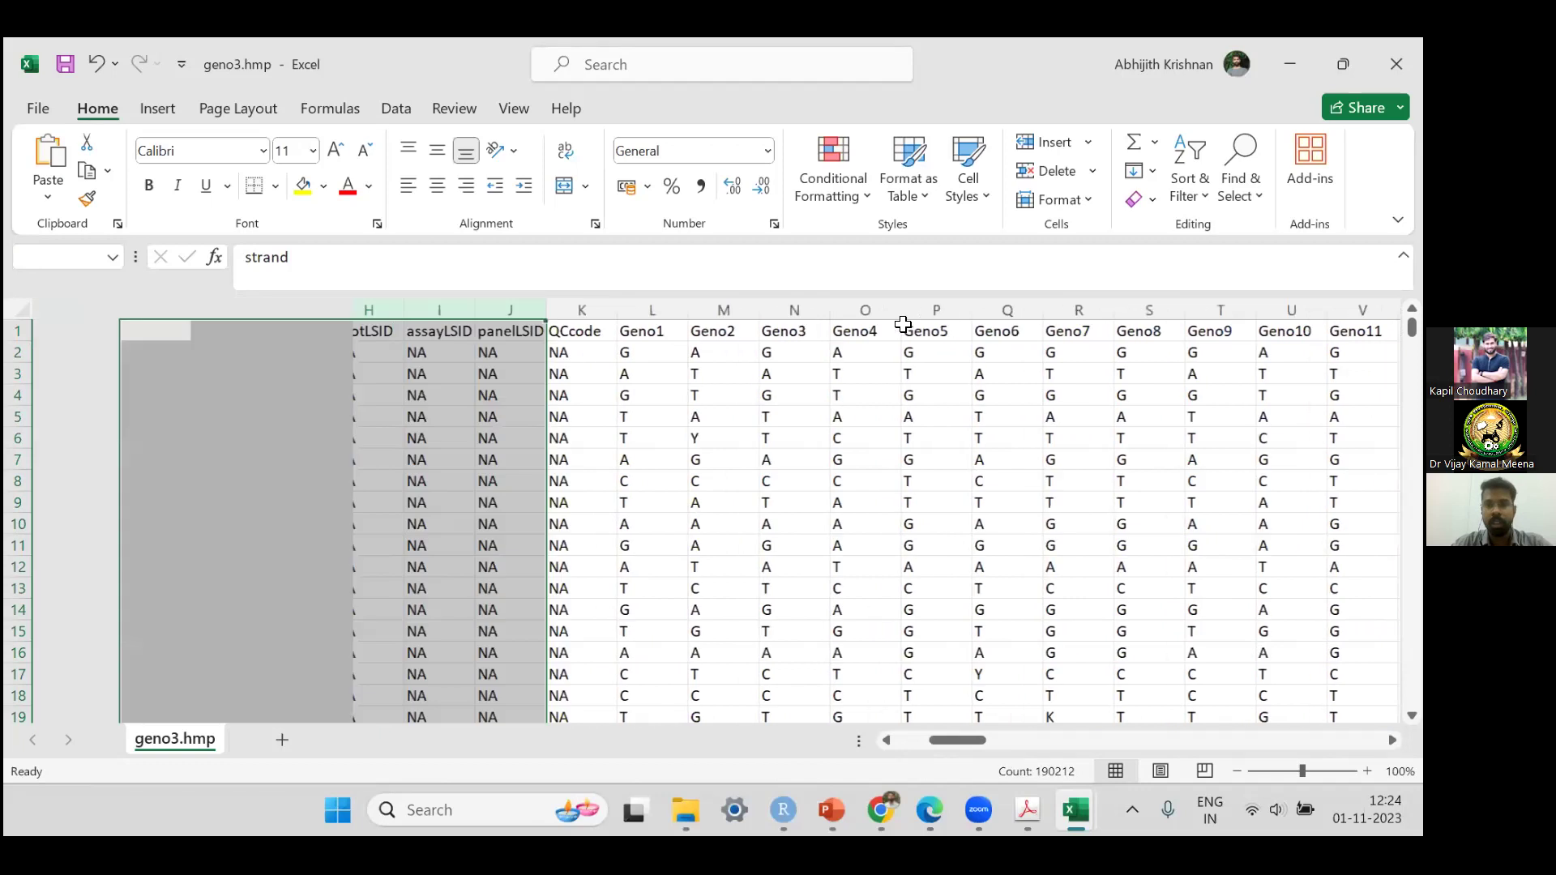
pyautogui.click(902, 325)
pyautogui.hotkey('ctrl', 'shift', 'Right')
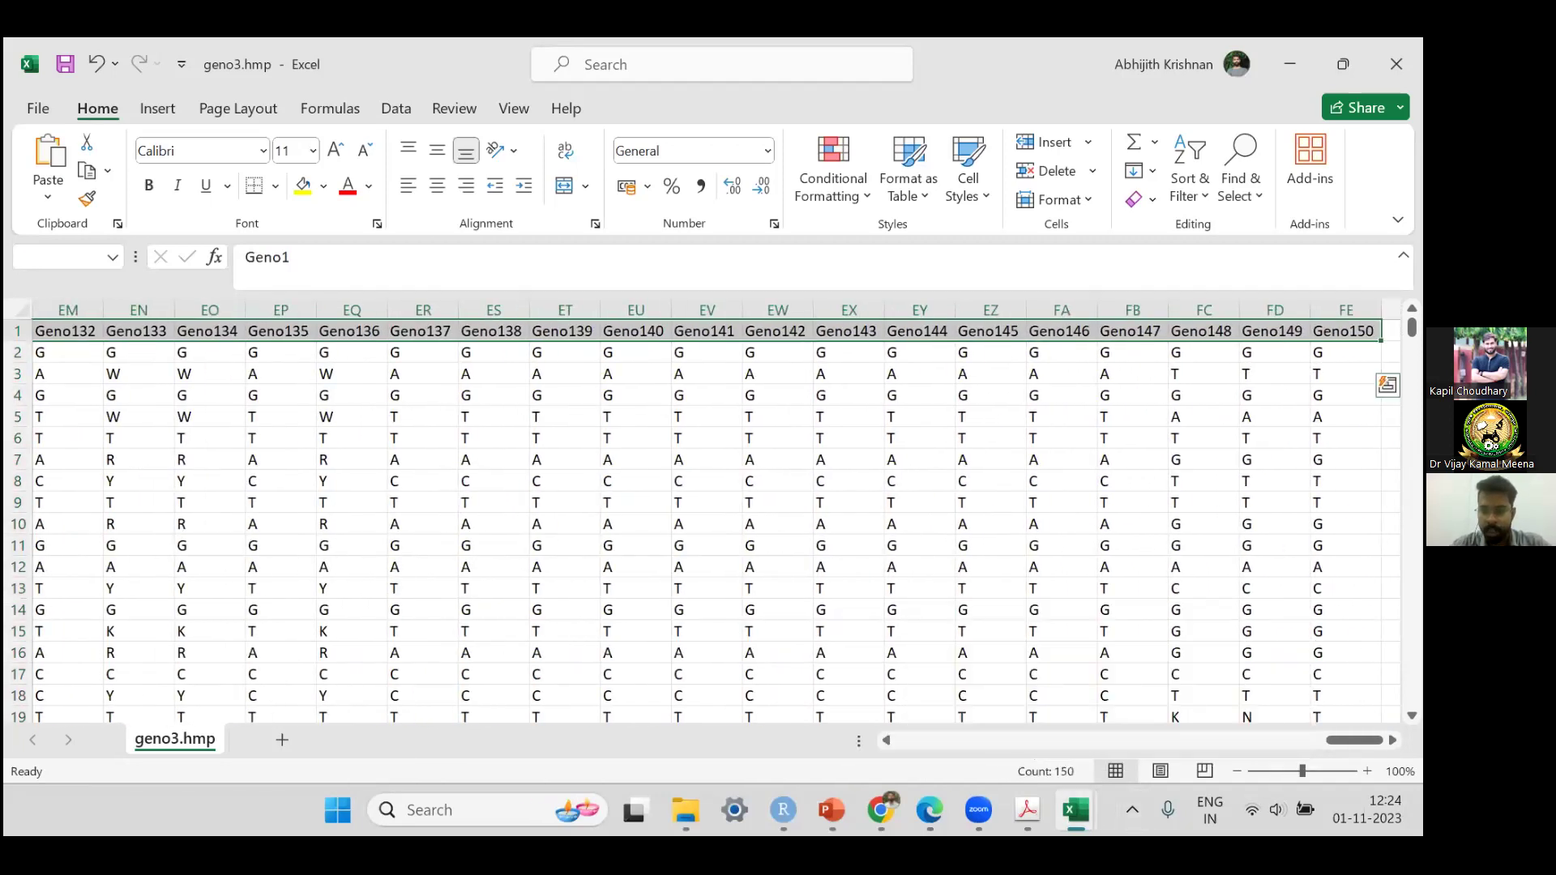
pyautogui.click(1167, 681)
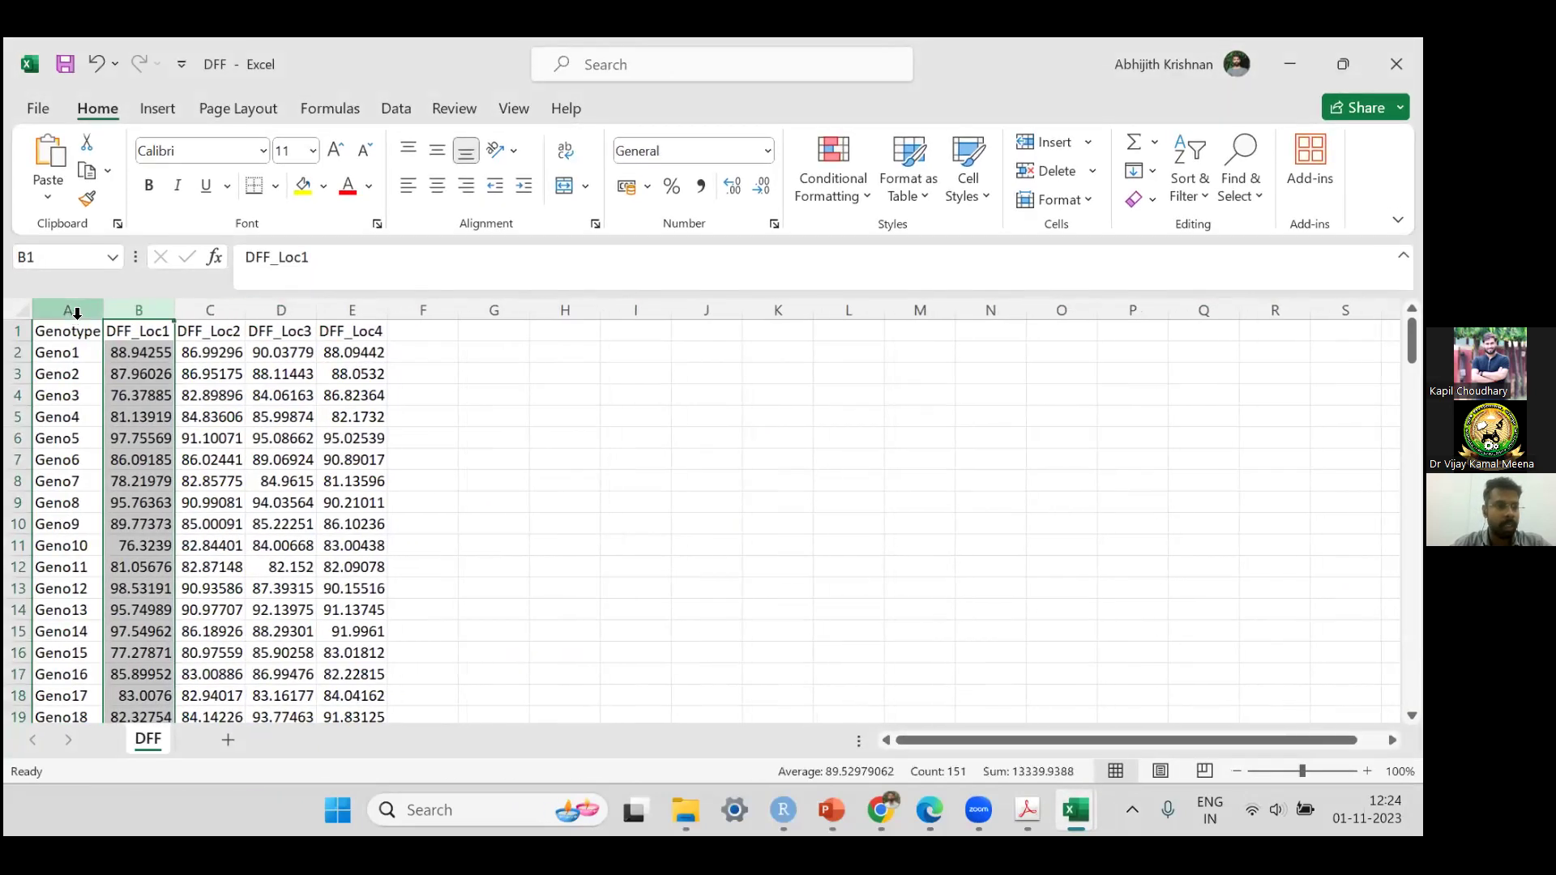
pyautogui.click(77, 312)
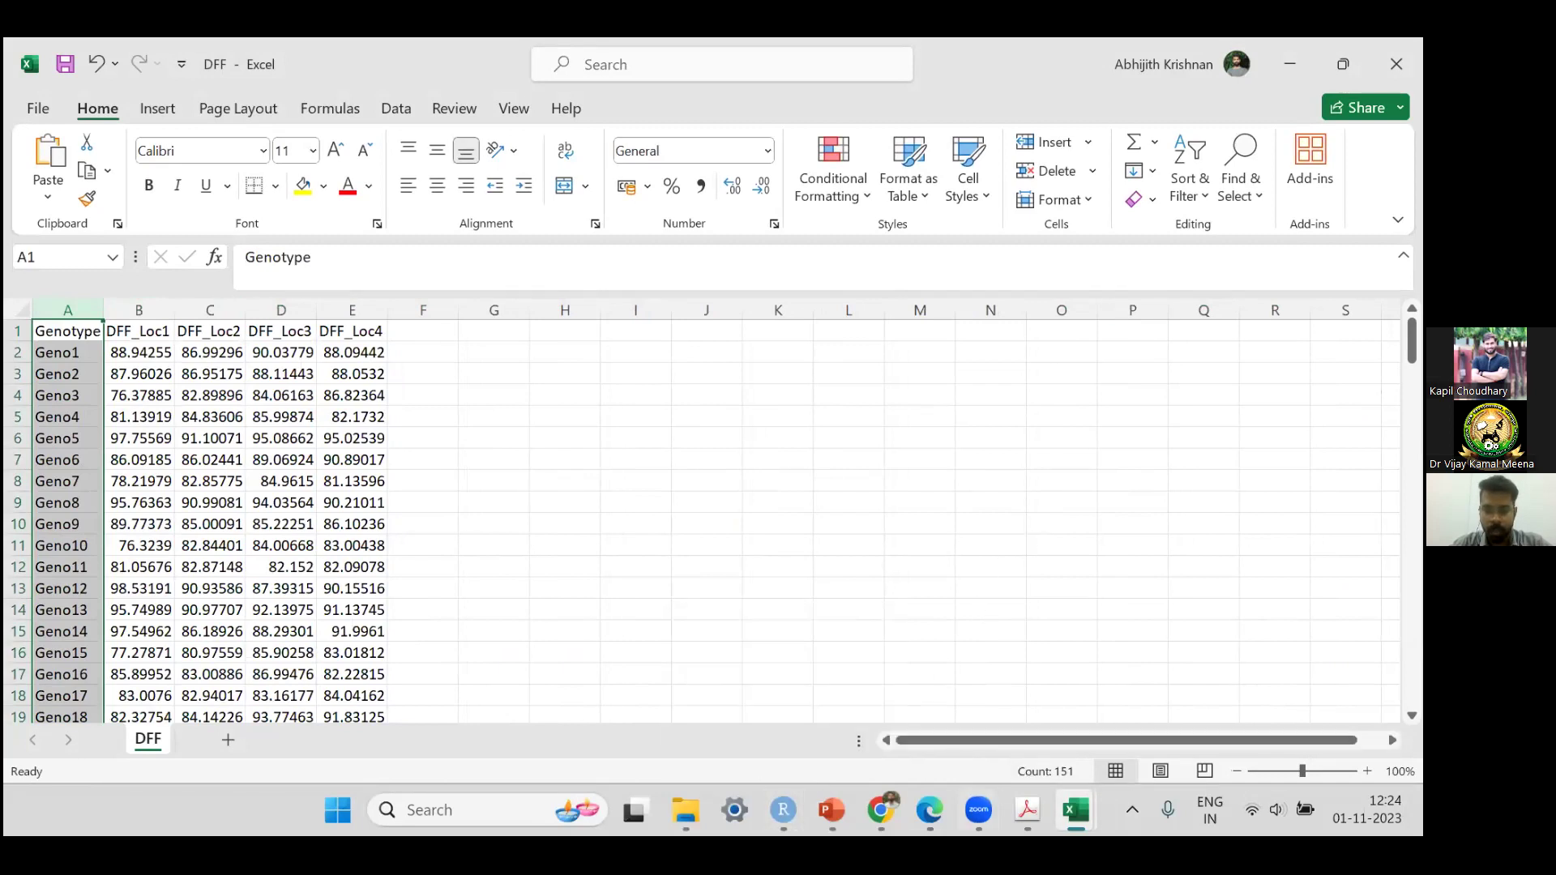
# Step: Launch Tassel 5 and decline the offered version update, exiting the updater
pyautogui.moveTo(686, 811)
pyautogui.click(486, 810)
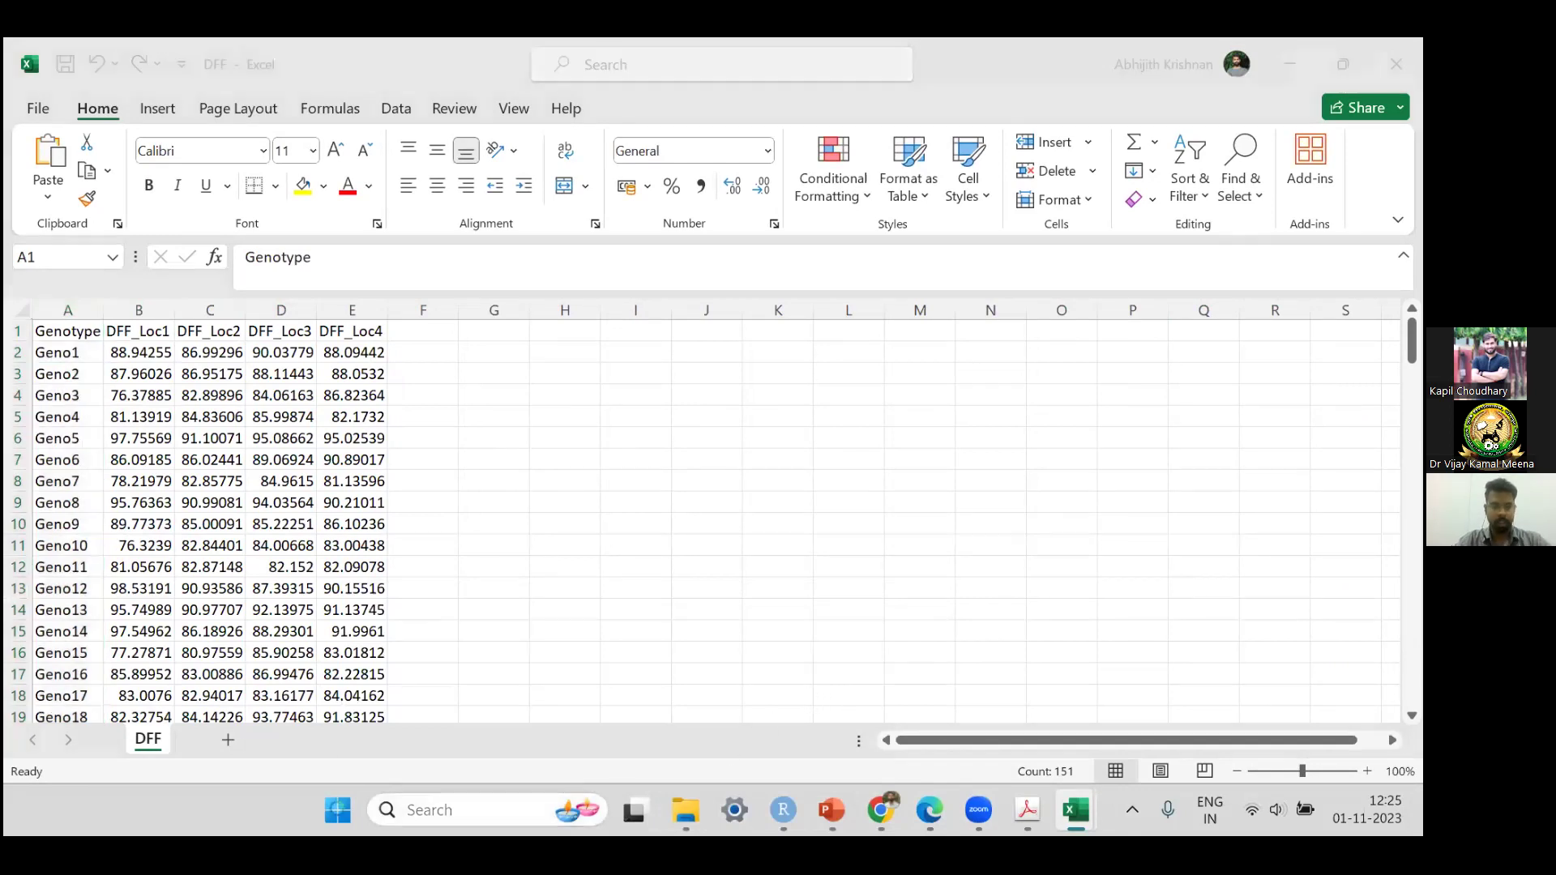
pyautogui.write('tassel 5')
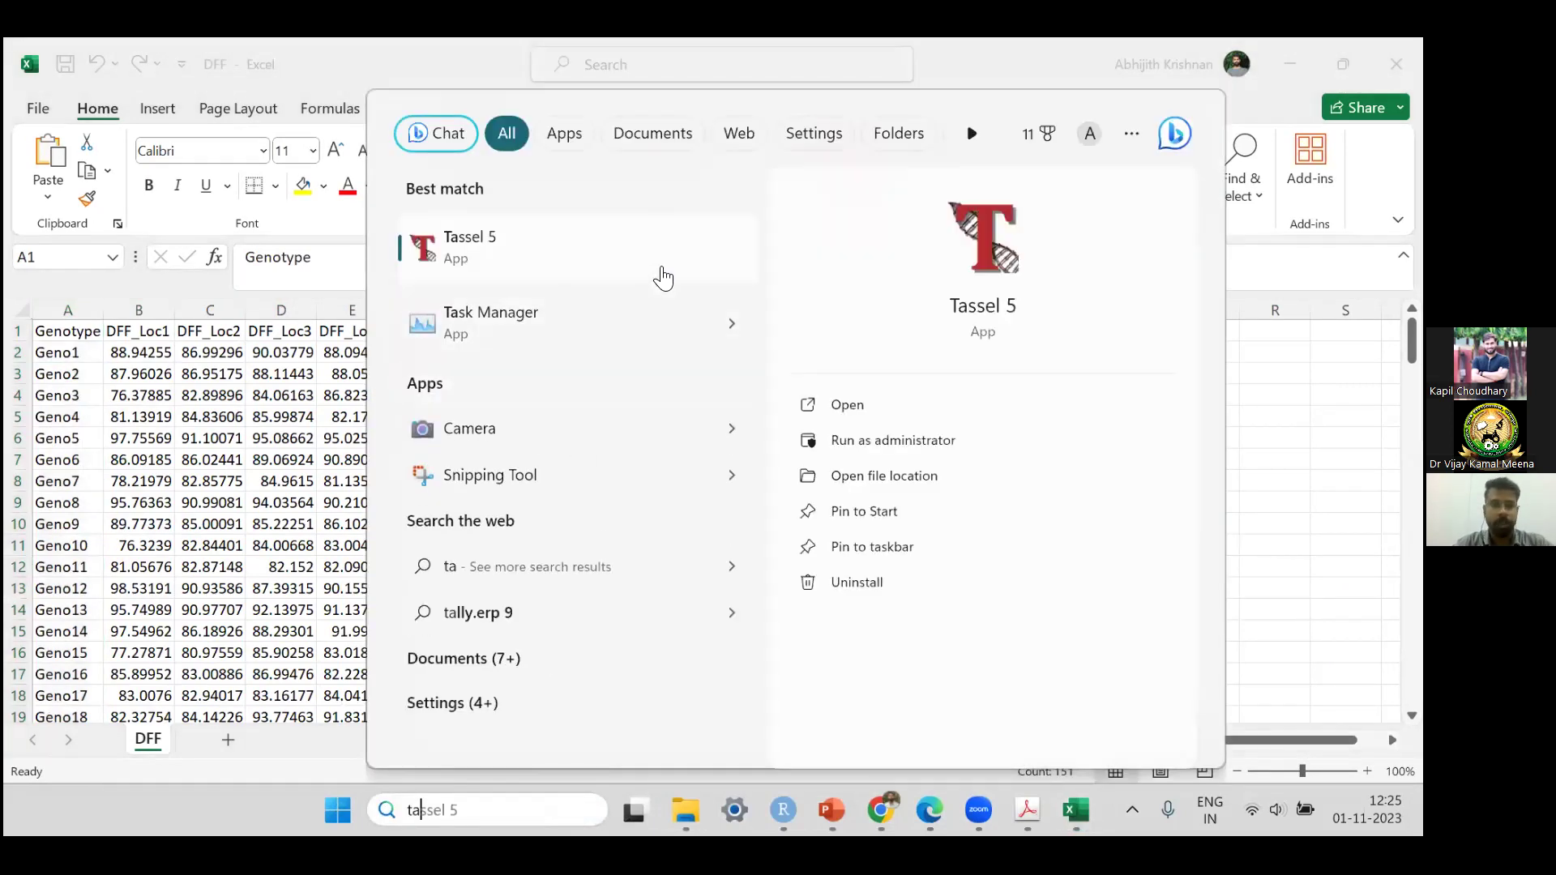
pyautogui.click(662, 272)
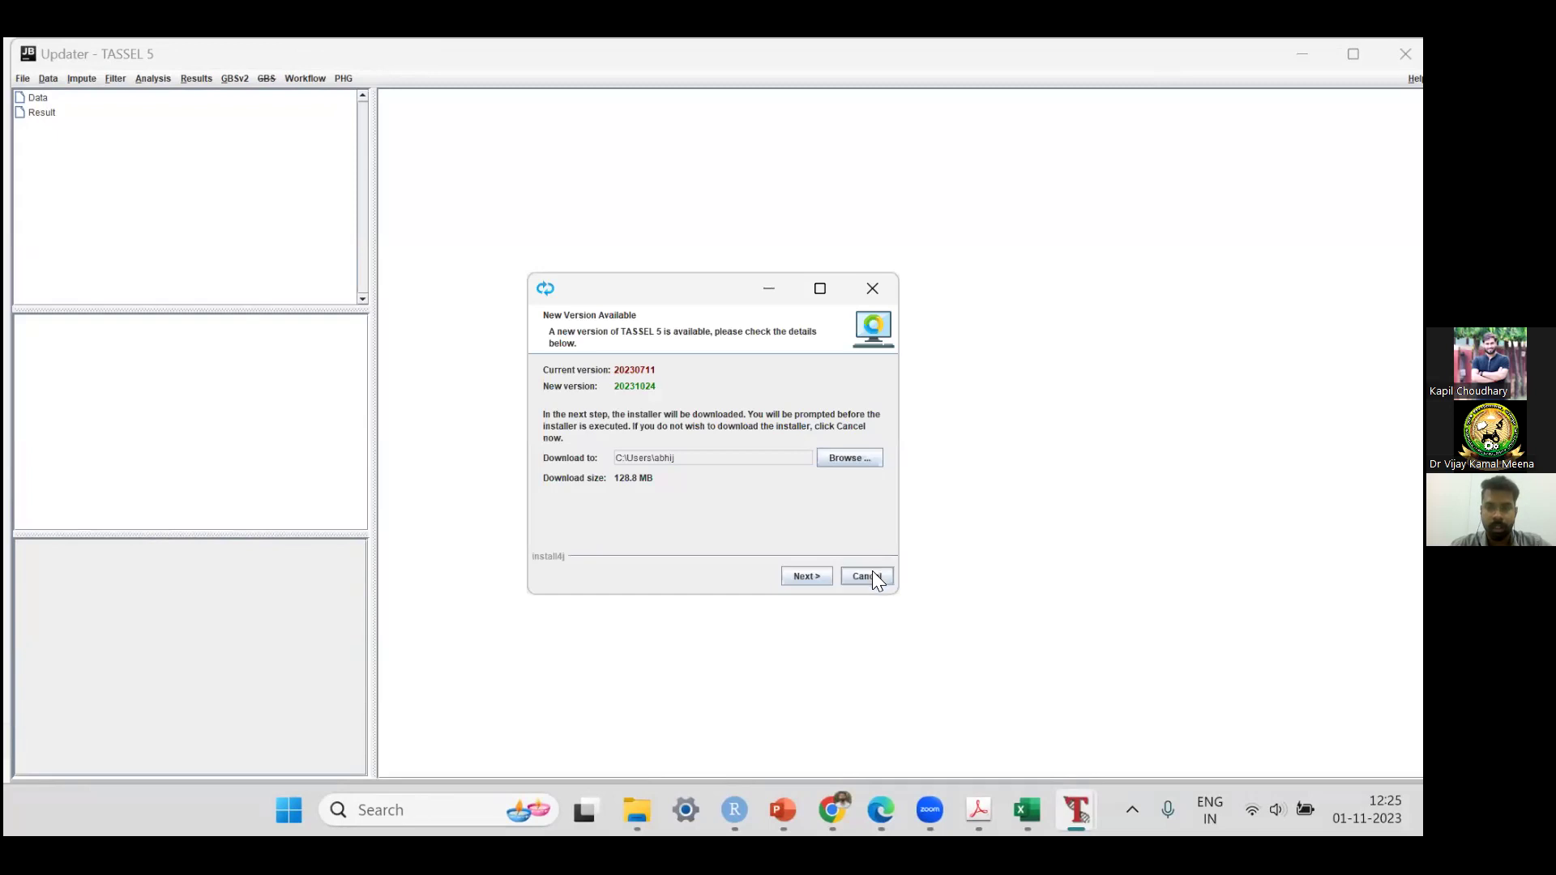
pyautogui.click(871, 574)
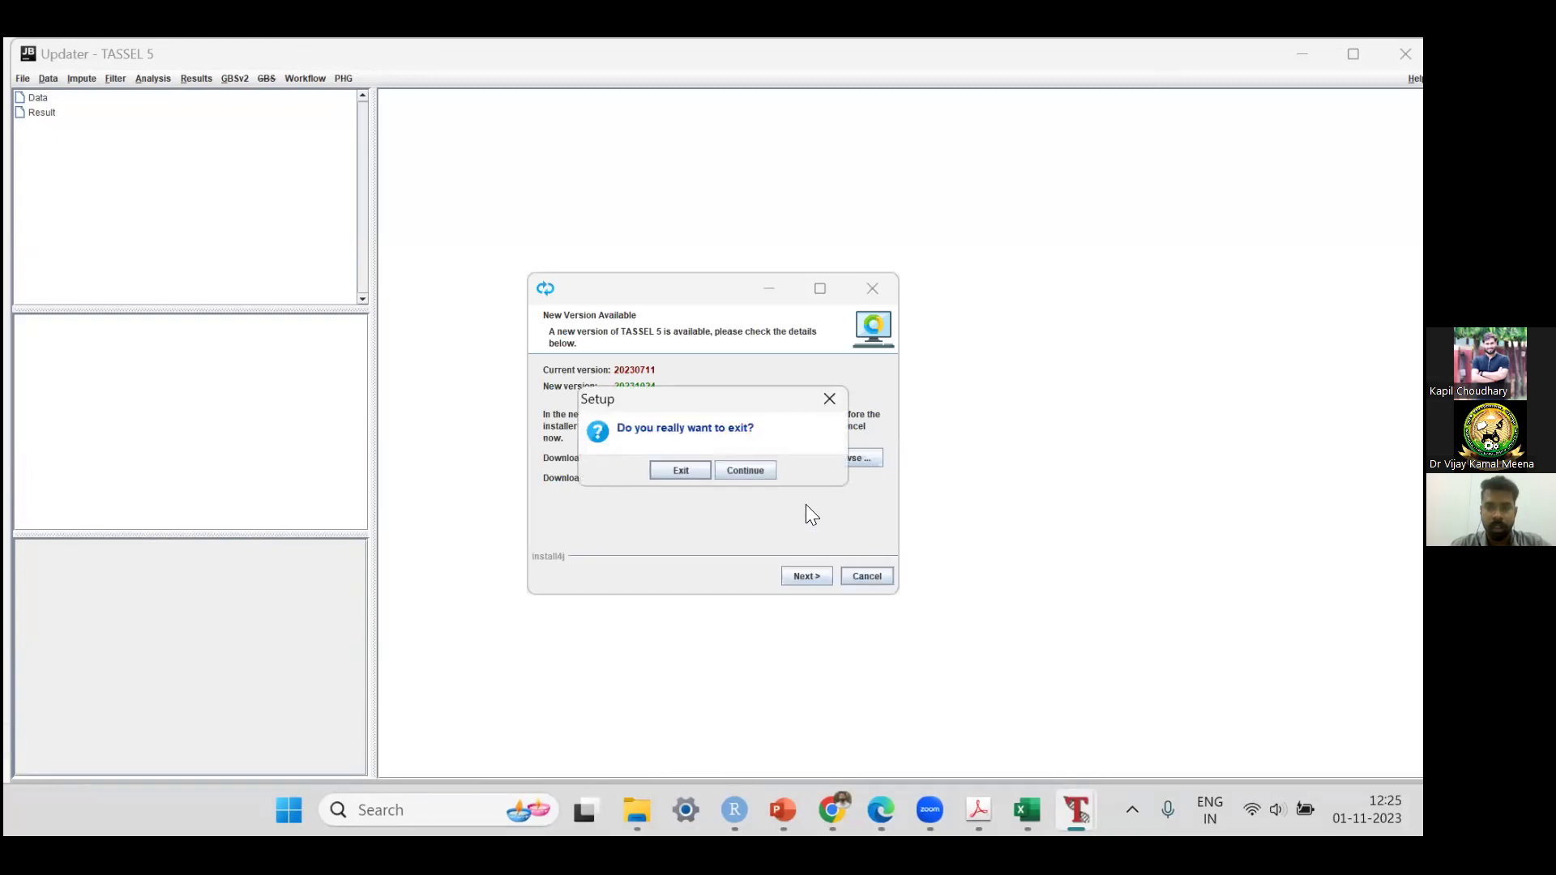
pyautogui.click(681, 470)
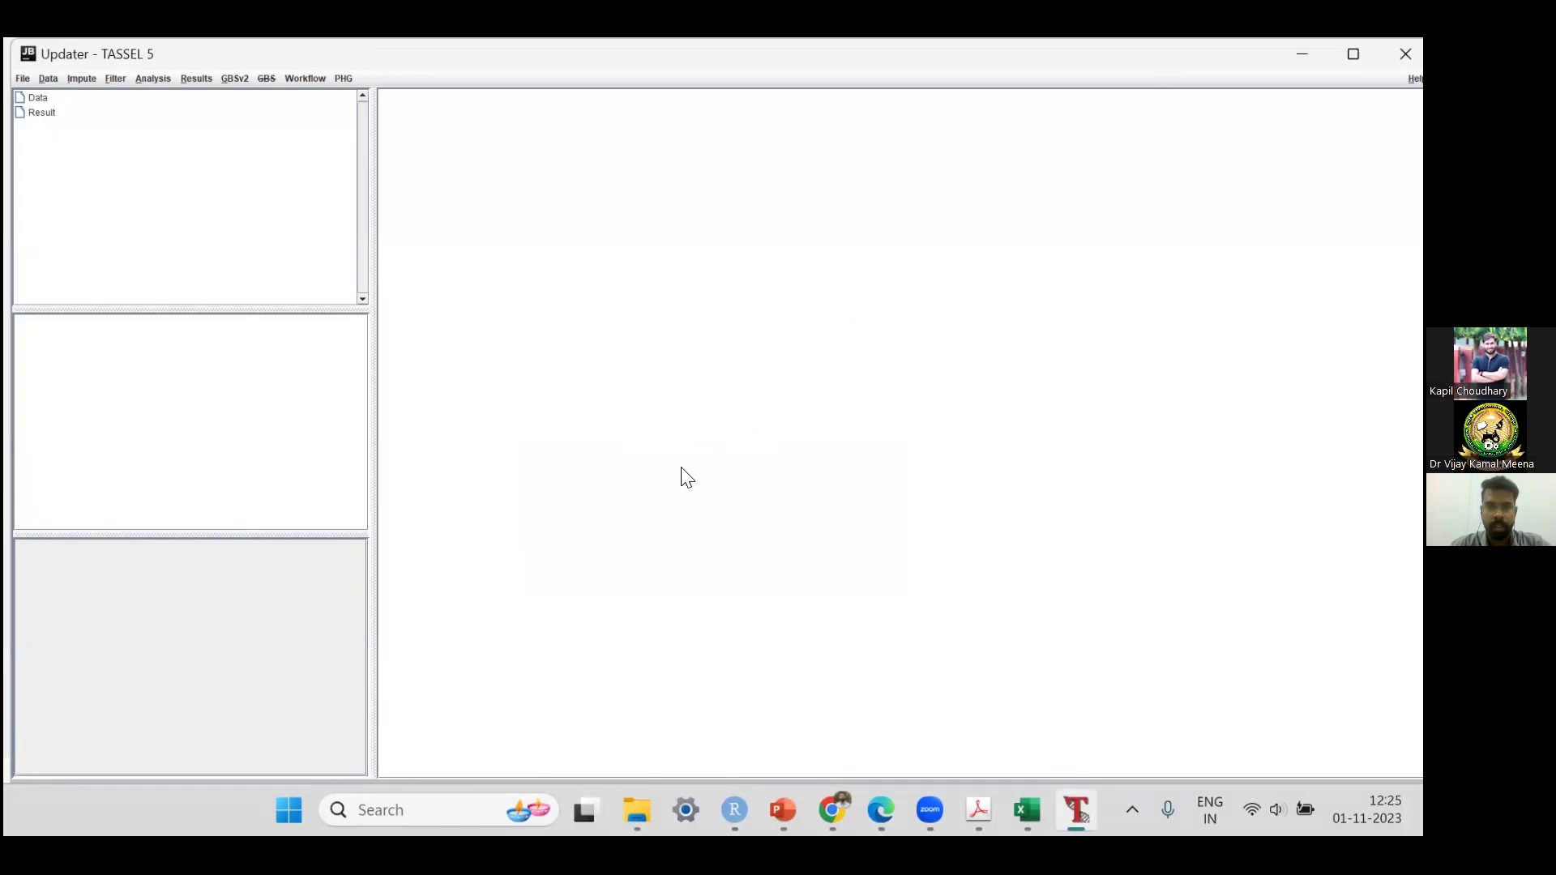
# Step: Open the genotype file geno3.hmp.txt from the Training_GWAS folder
pyautogui.click(21, 77)
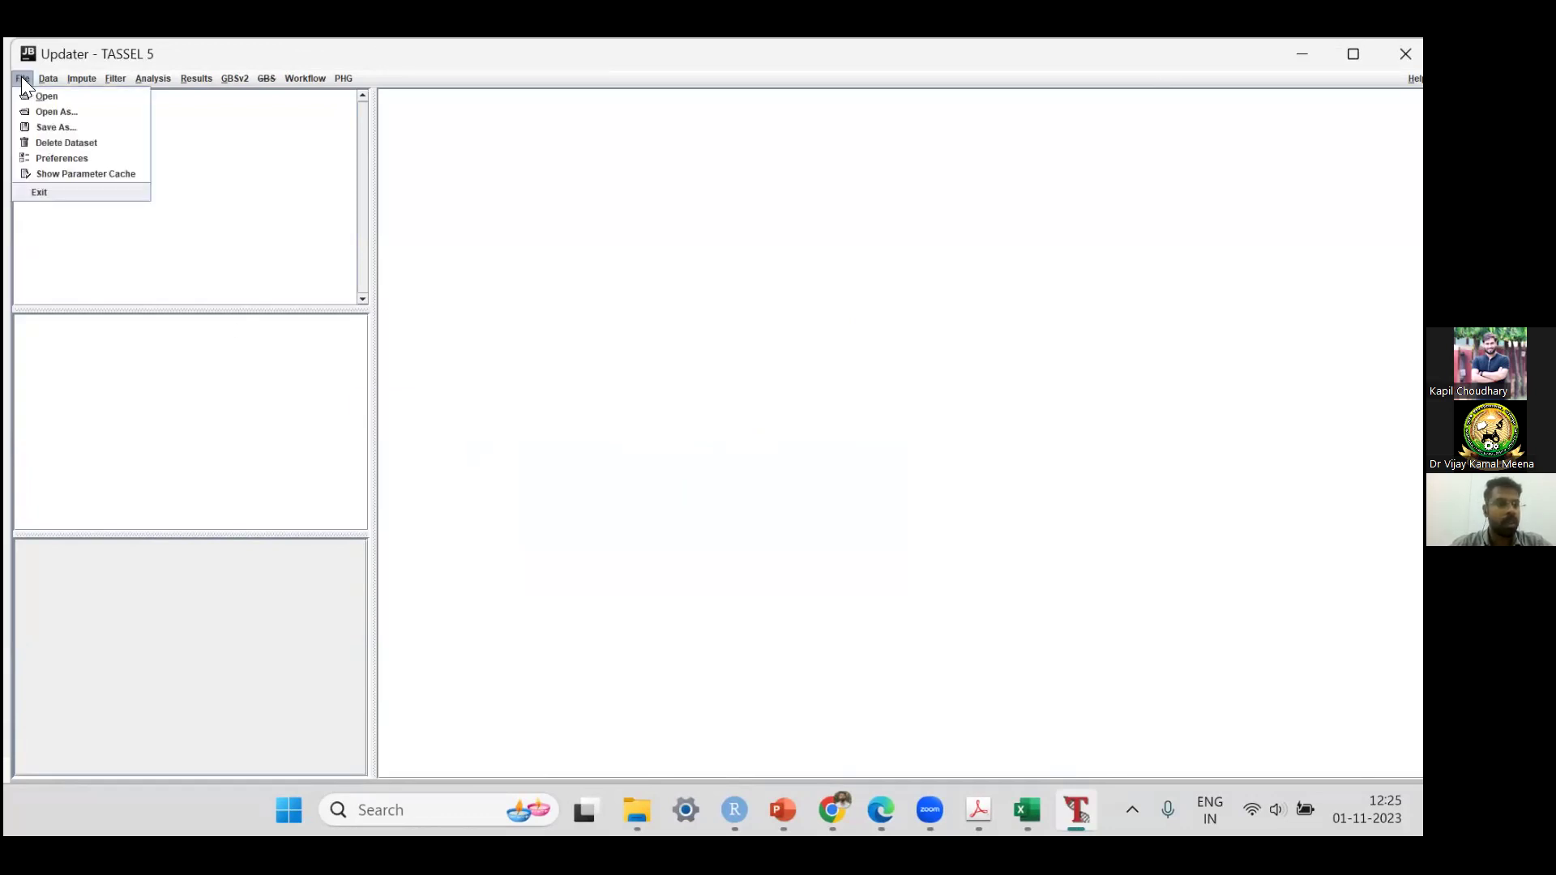
pyautogui.click(46, 97)
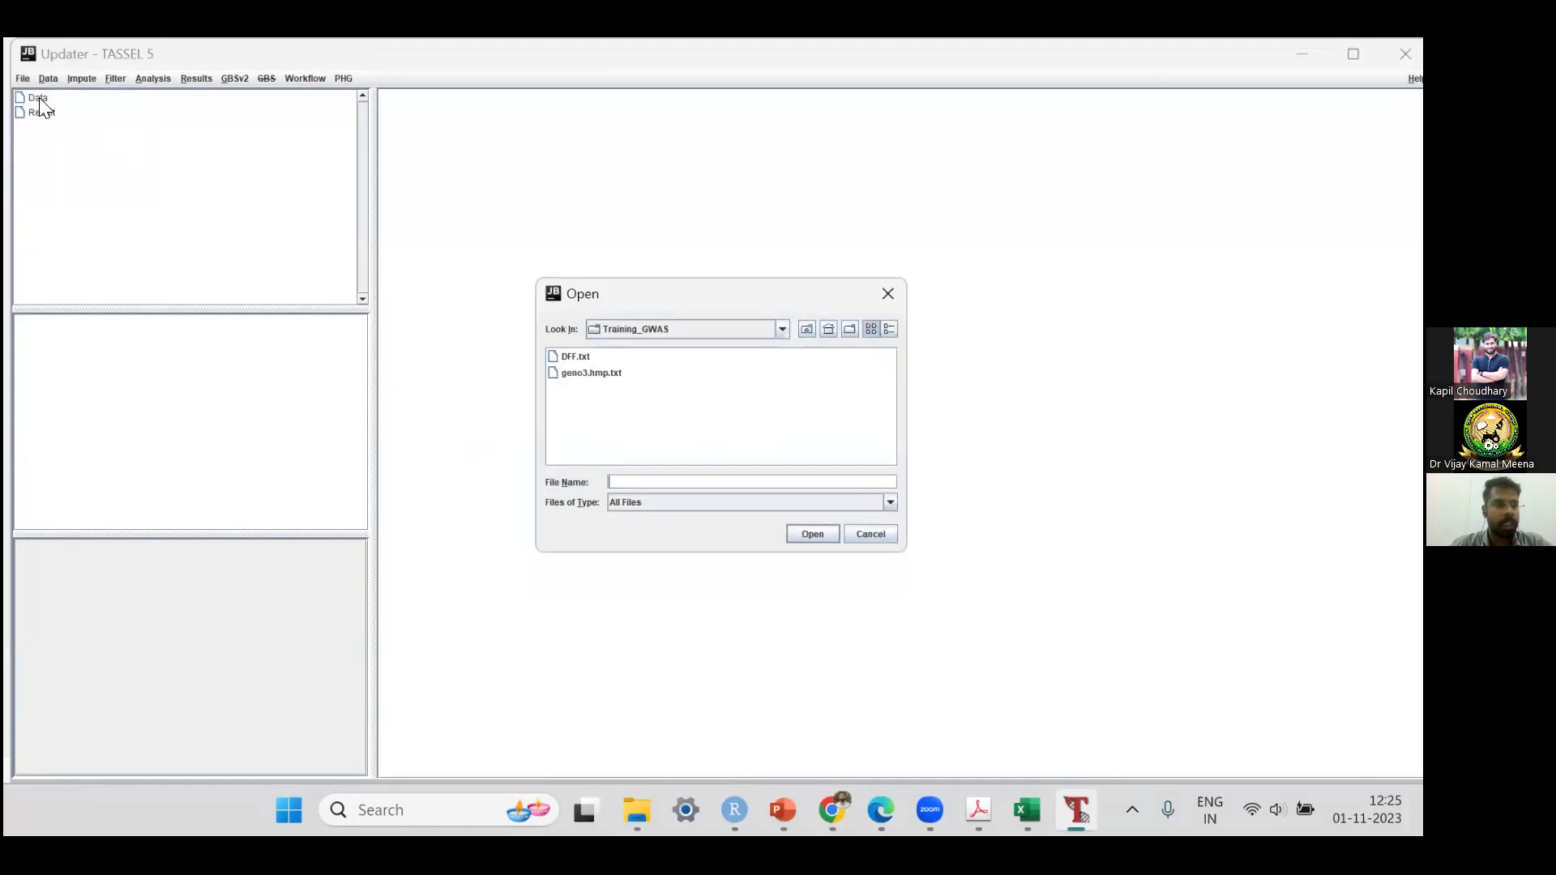
pyautogui.doubleClick(590, 371)
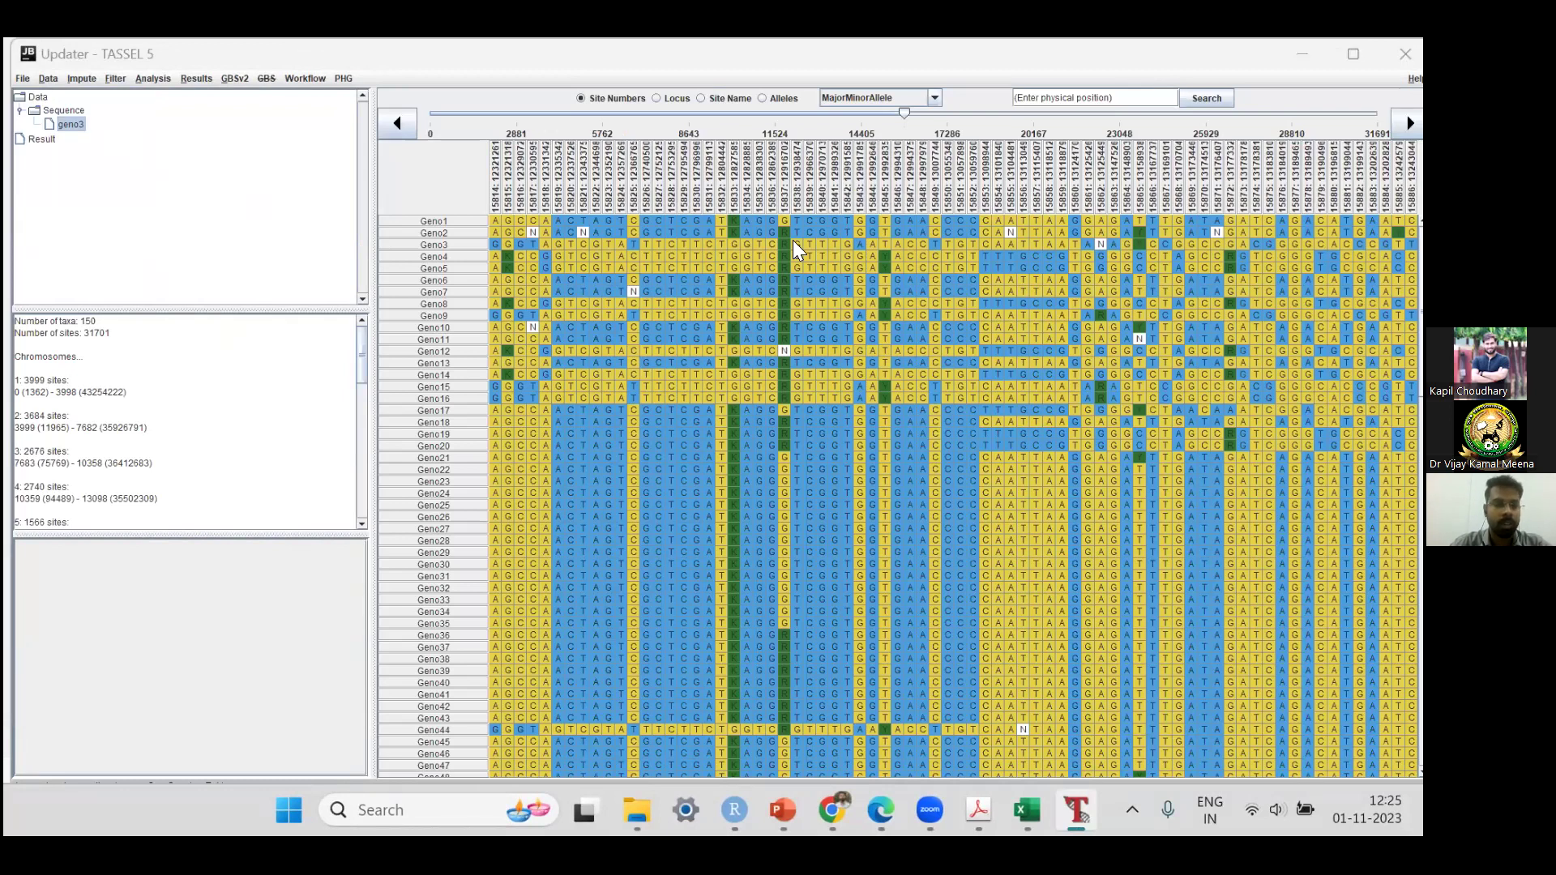
# Step: Filter the geno3 genotype table sites with a site minimum count of 139 and a minimum allele frequency of 0.05
pyautogui.click(114, 79)
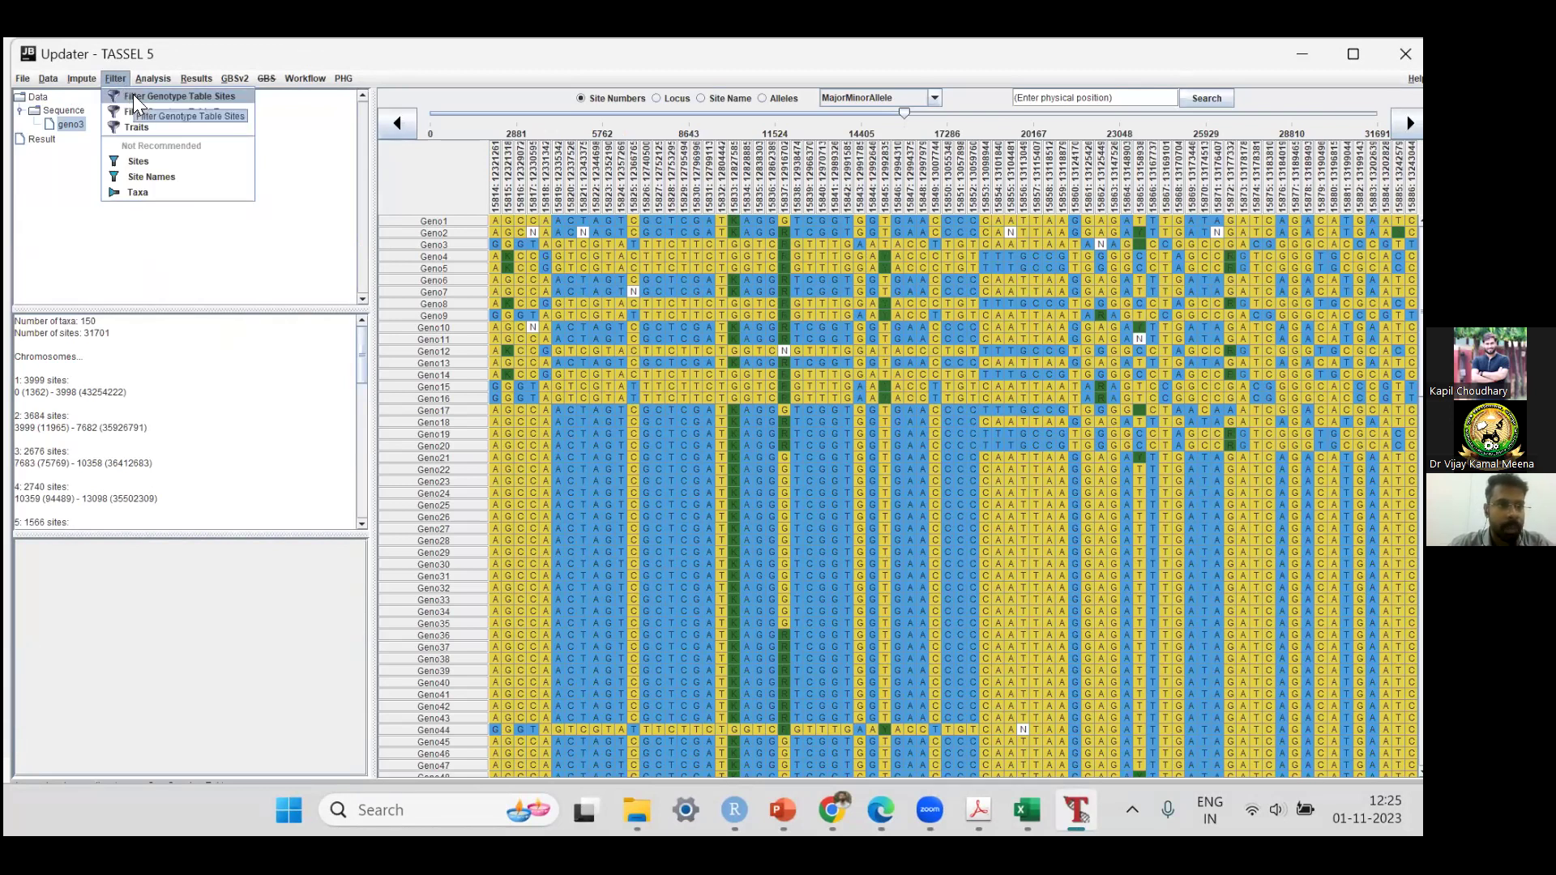
pyautogui.click(135, 99)
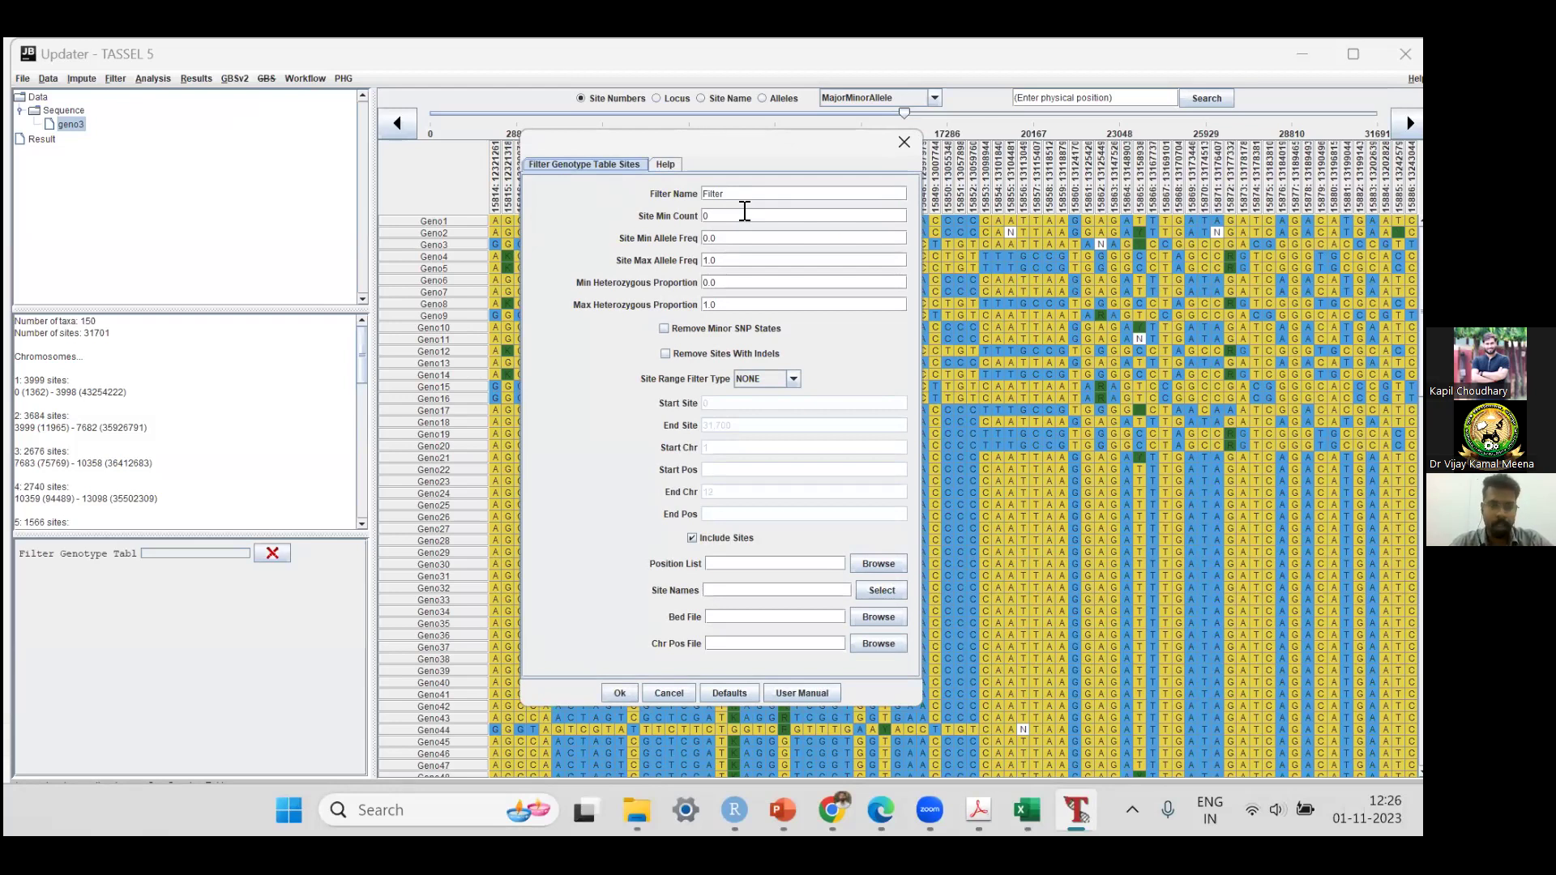
pyautogui.click(733, 234)
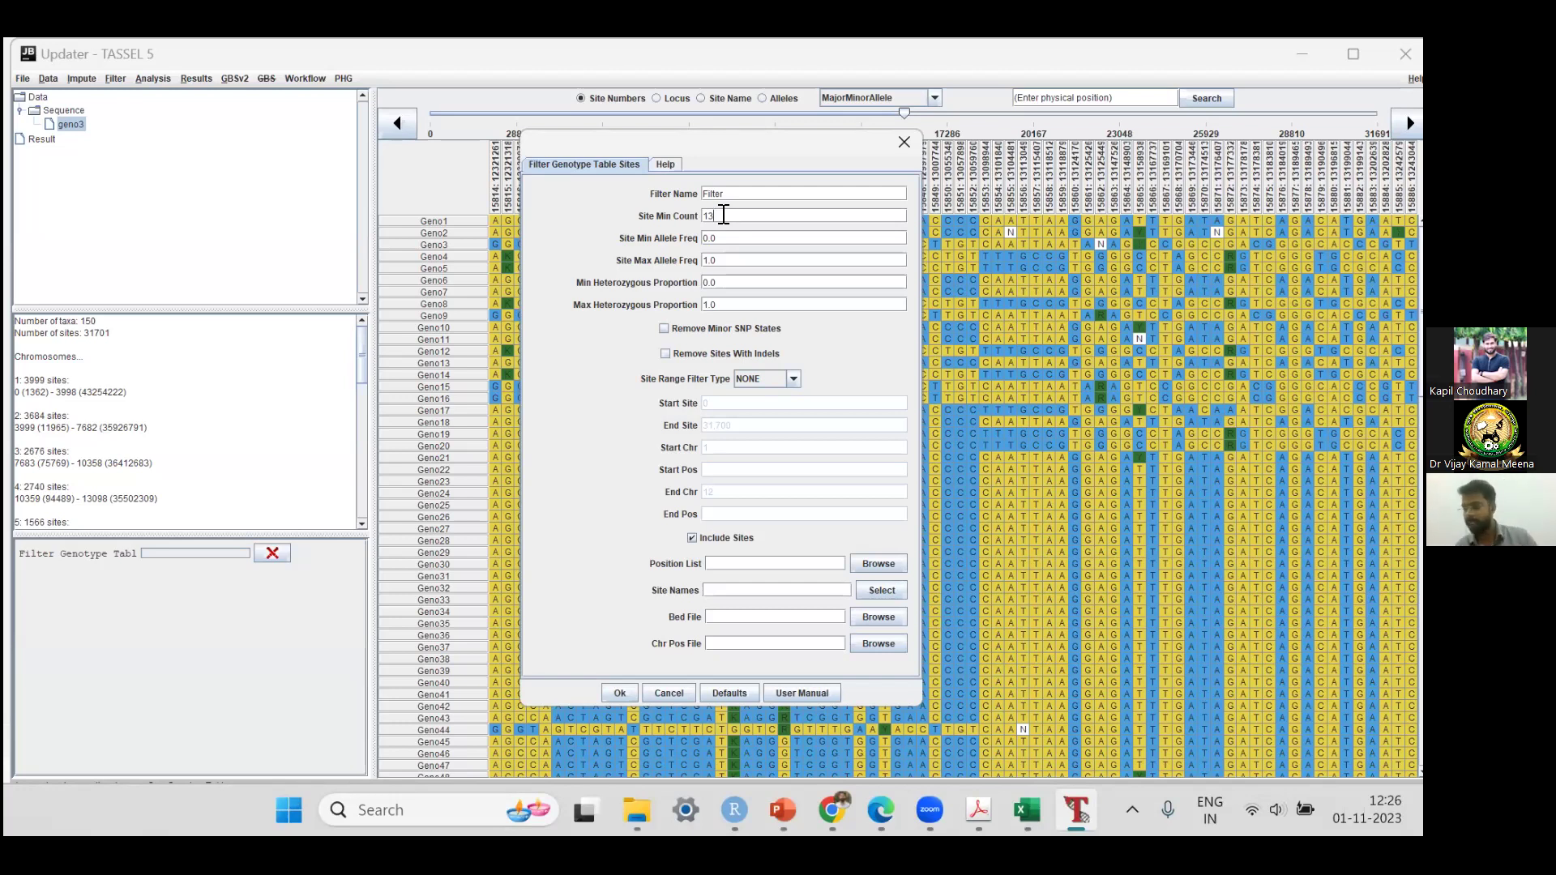
pyautogui.write('9')
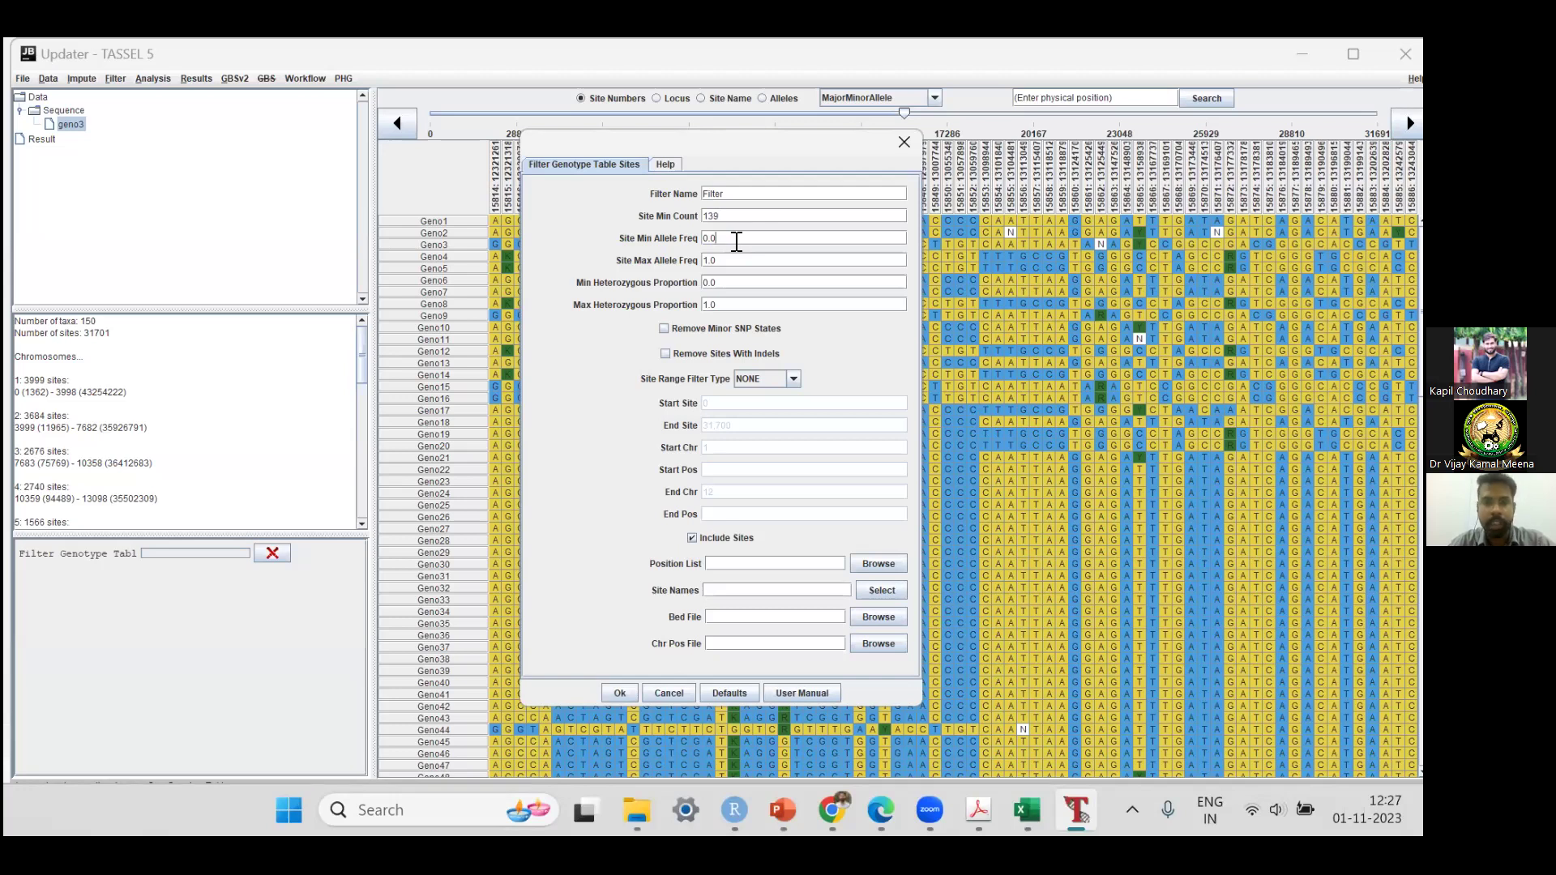
pyautogui.write('5')
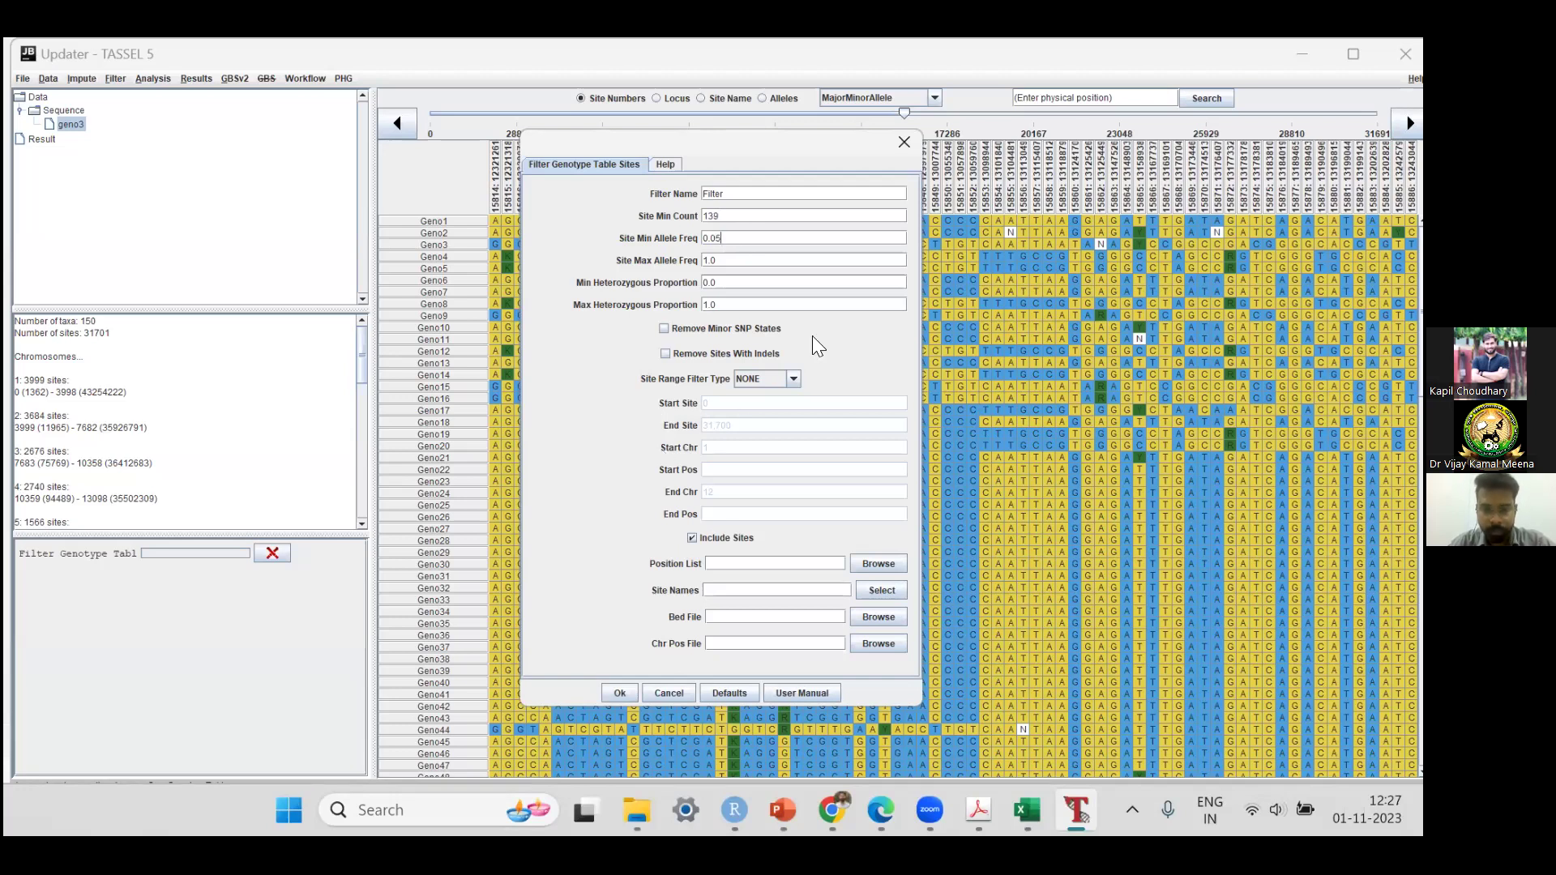
pyautogui.moveTo(793, 150); pyautogui.dragTo(861, 87)
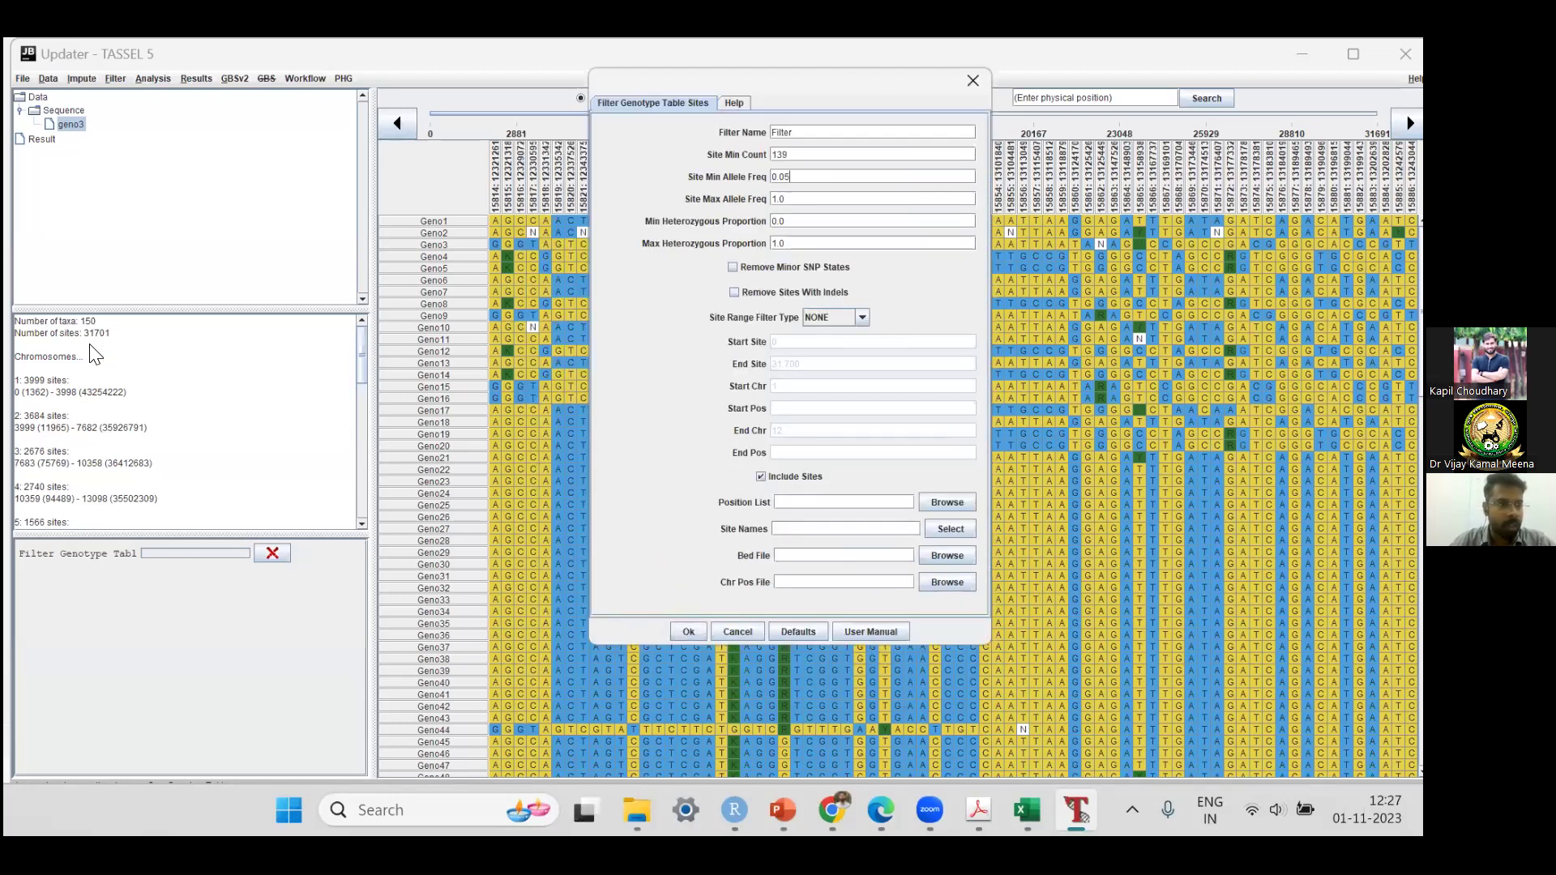
pyautogui.click(689, 631)
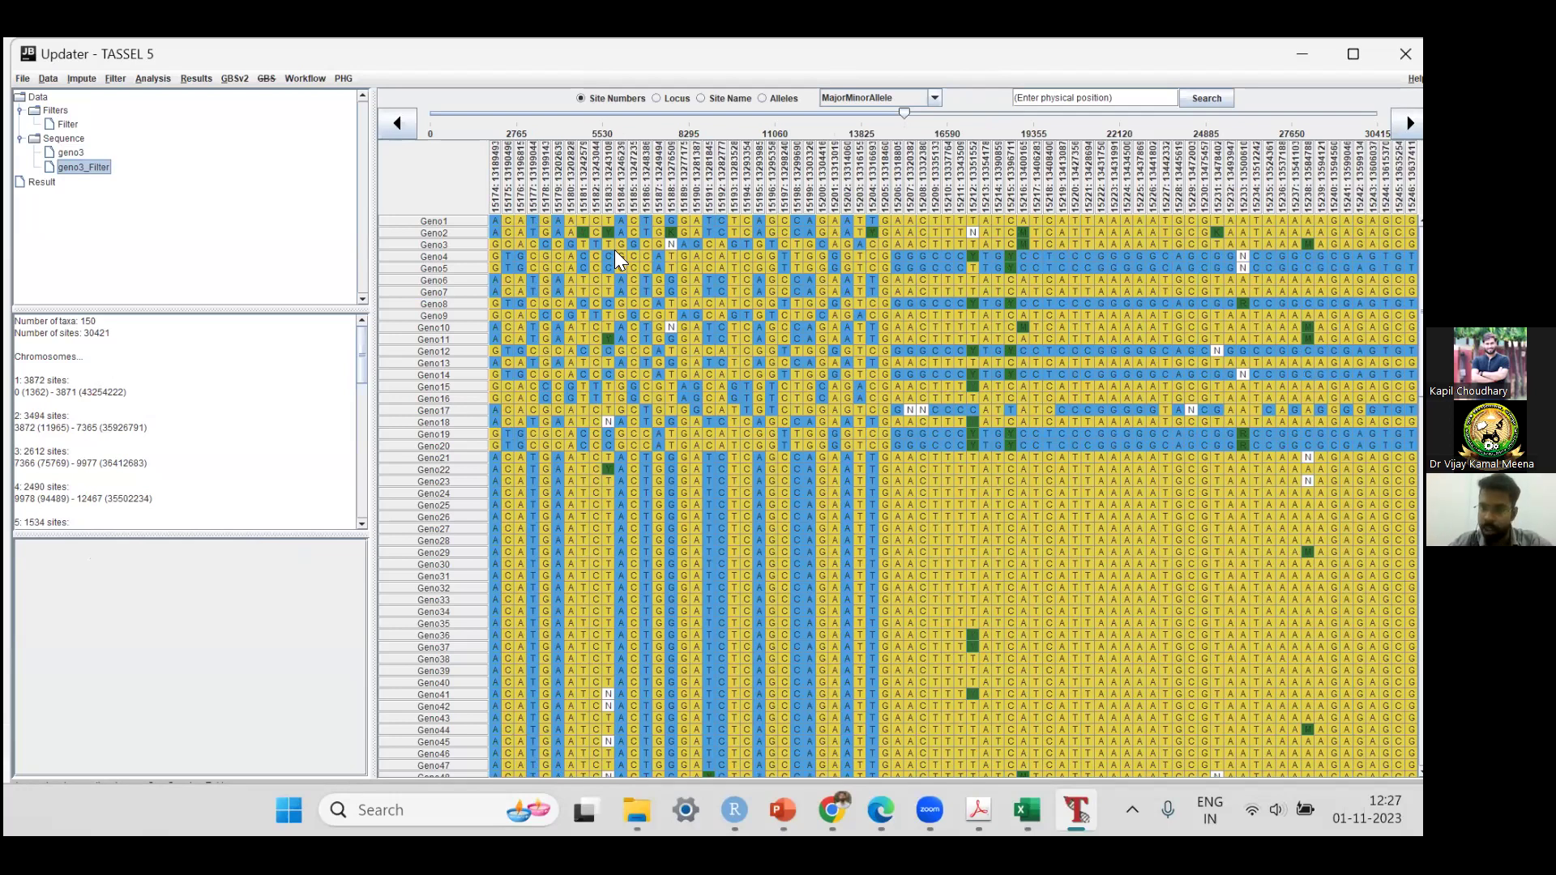
# Step: Save the filtered genotype table as geno_filt in the Training_GWAS folder, using the Hapmap Diploid format
pyautogui.click(24, 79)
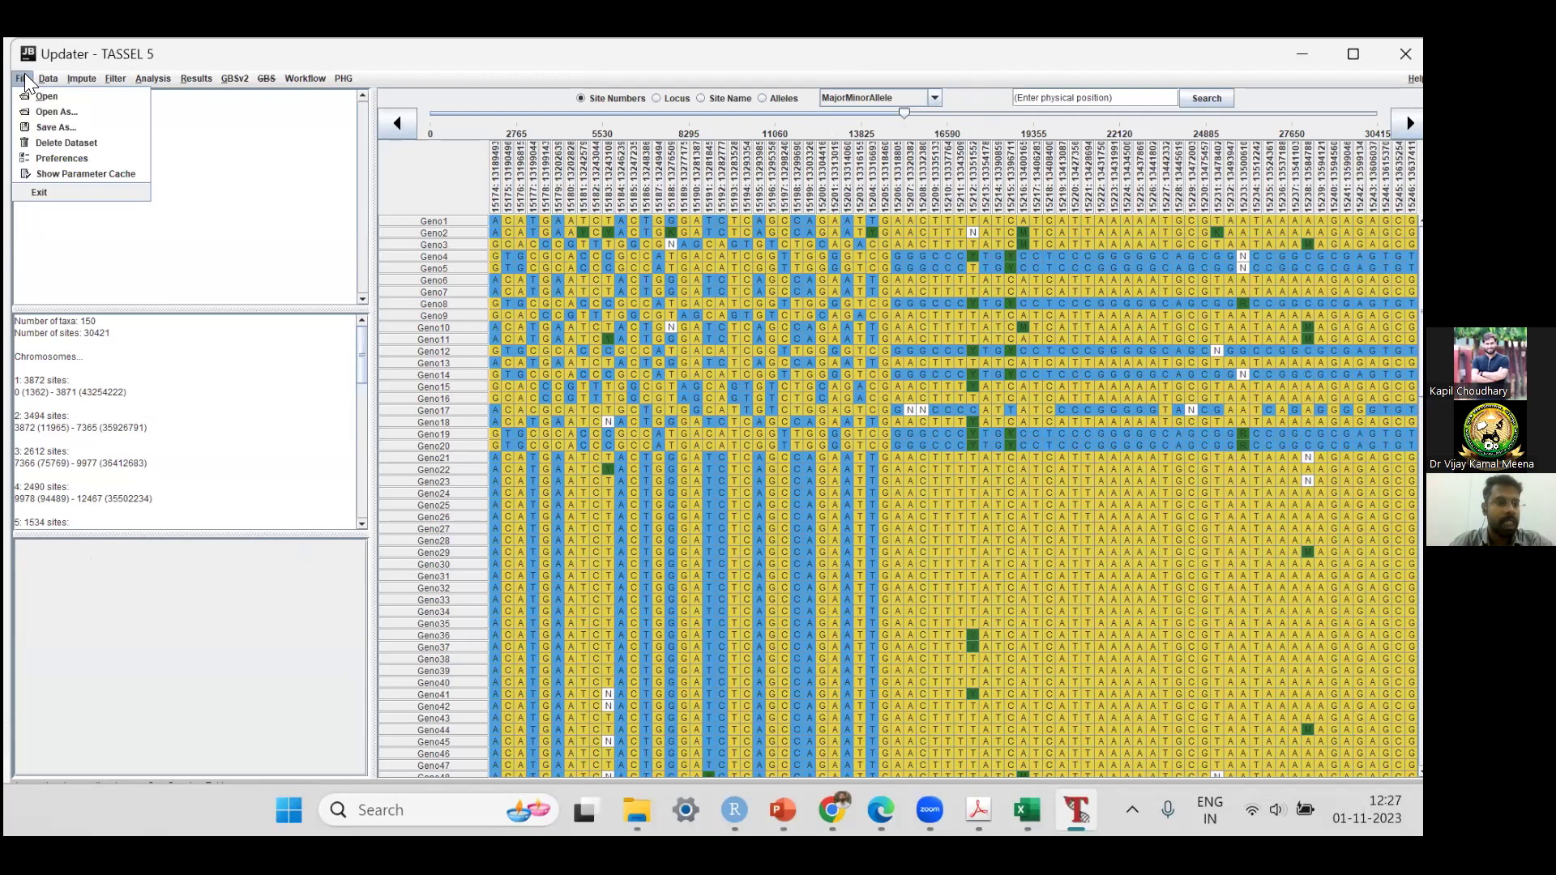
pyautogui.click(57, 127)
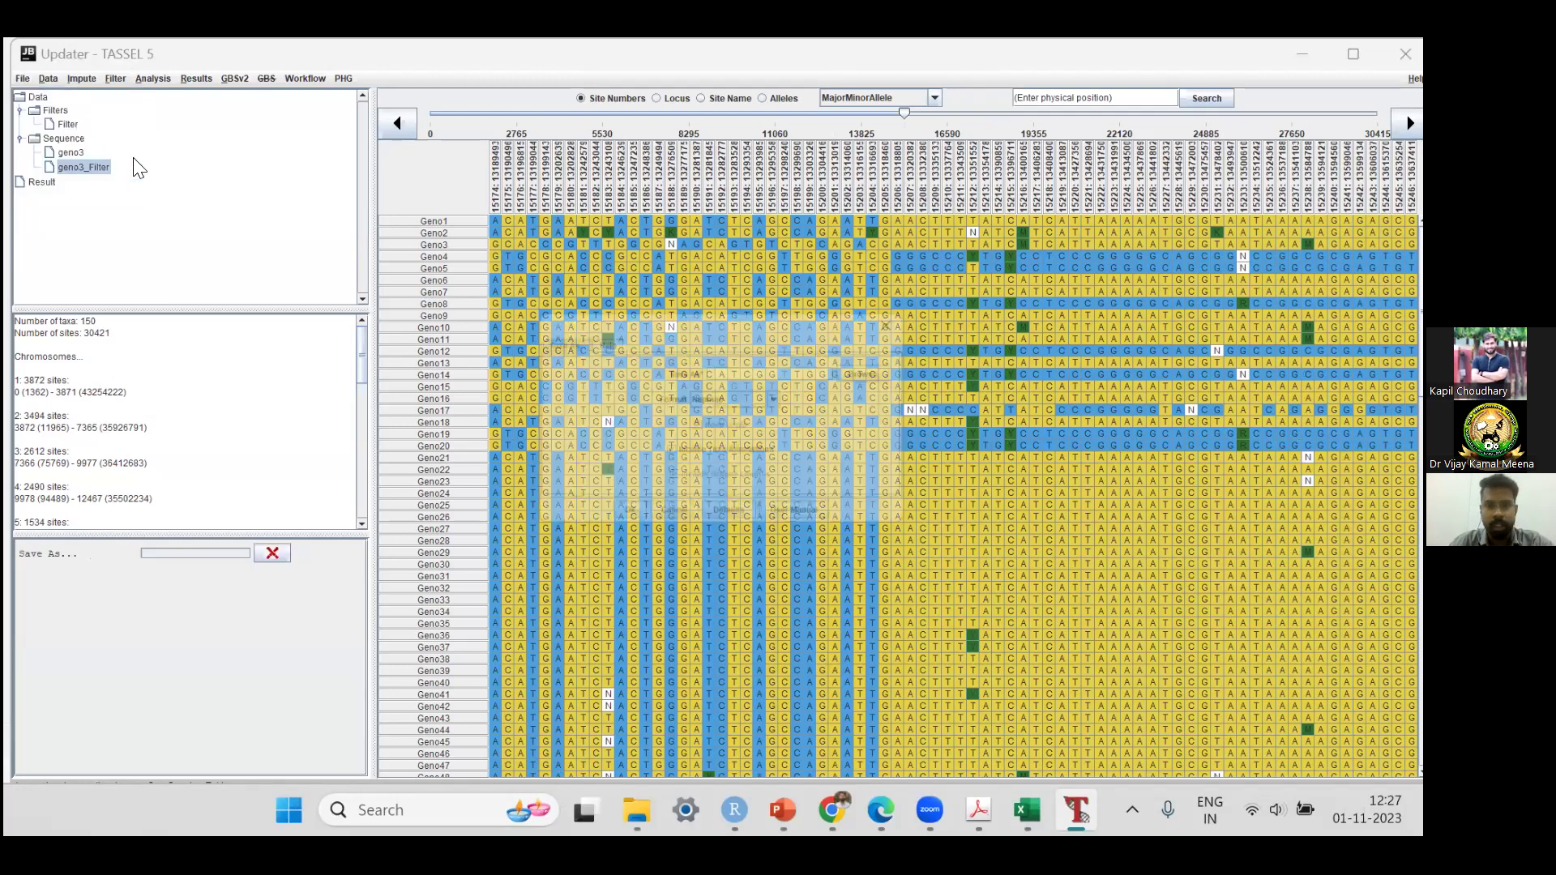
pyautogui.click(891, 373)
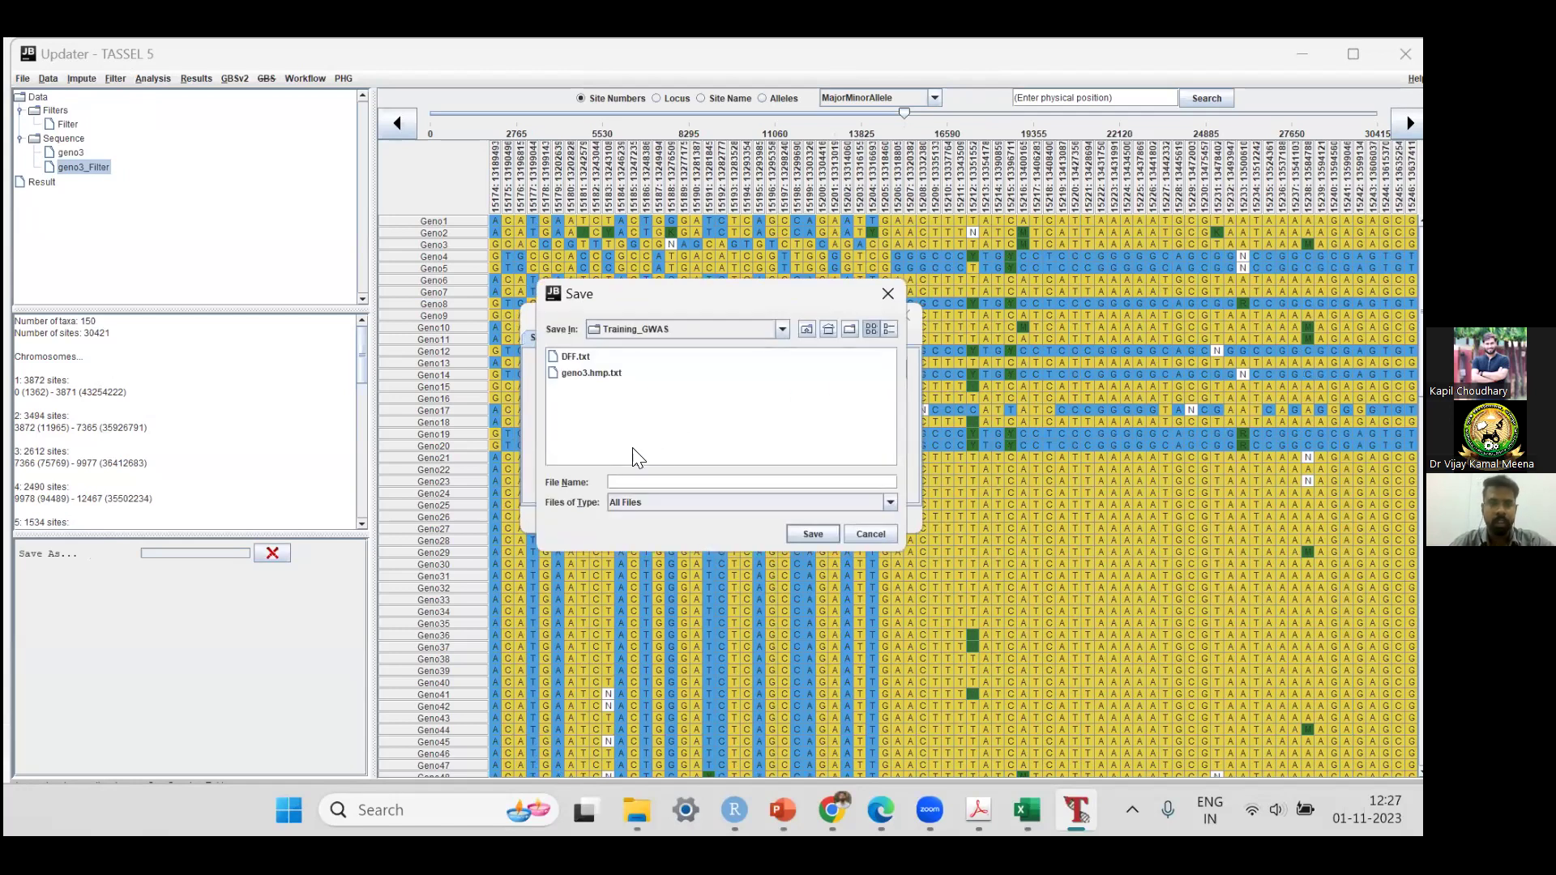
pyautogui.write('ge')
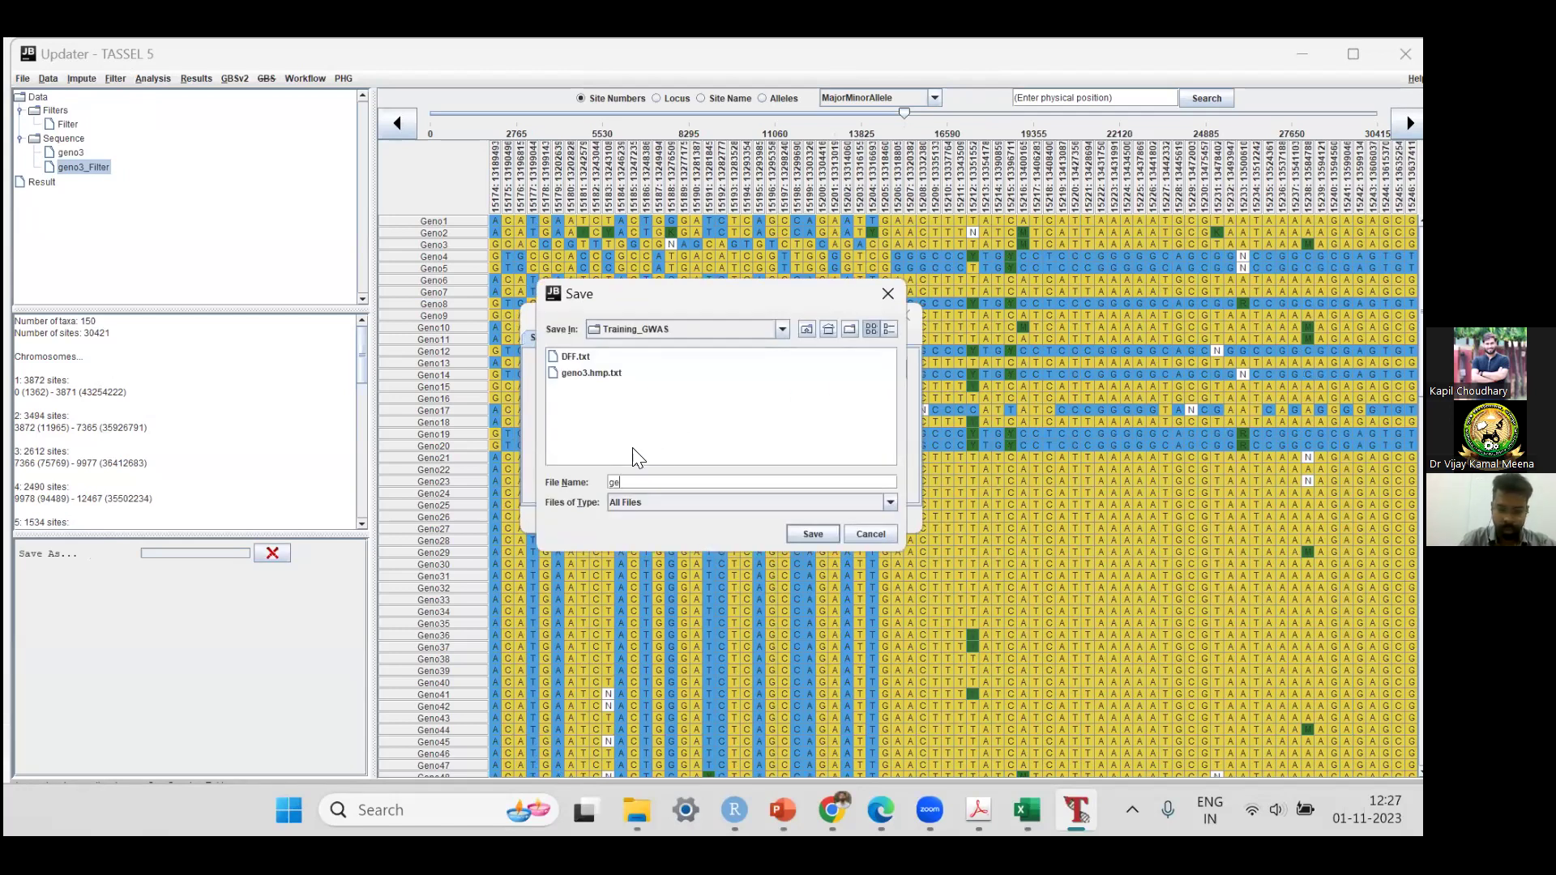
pyautogui.write('no_filt')
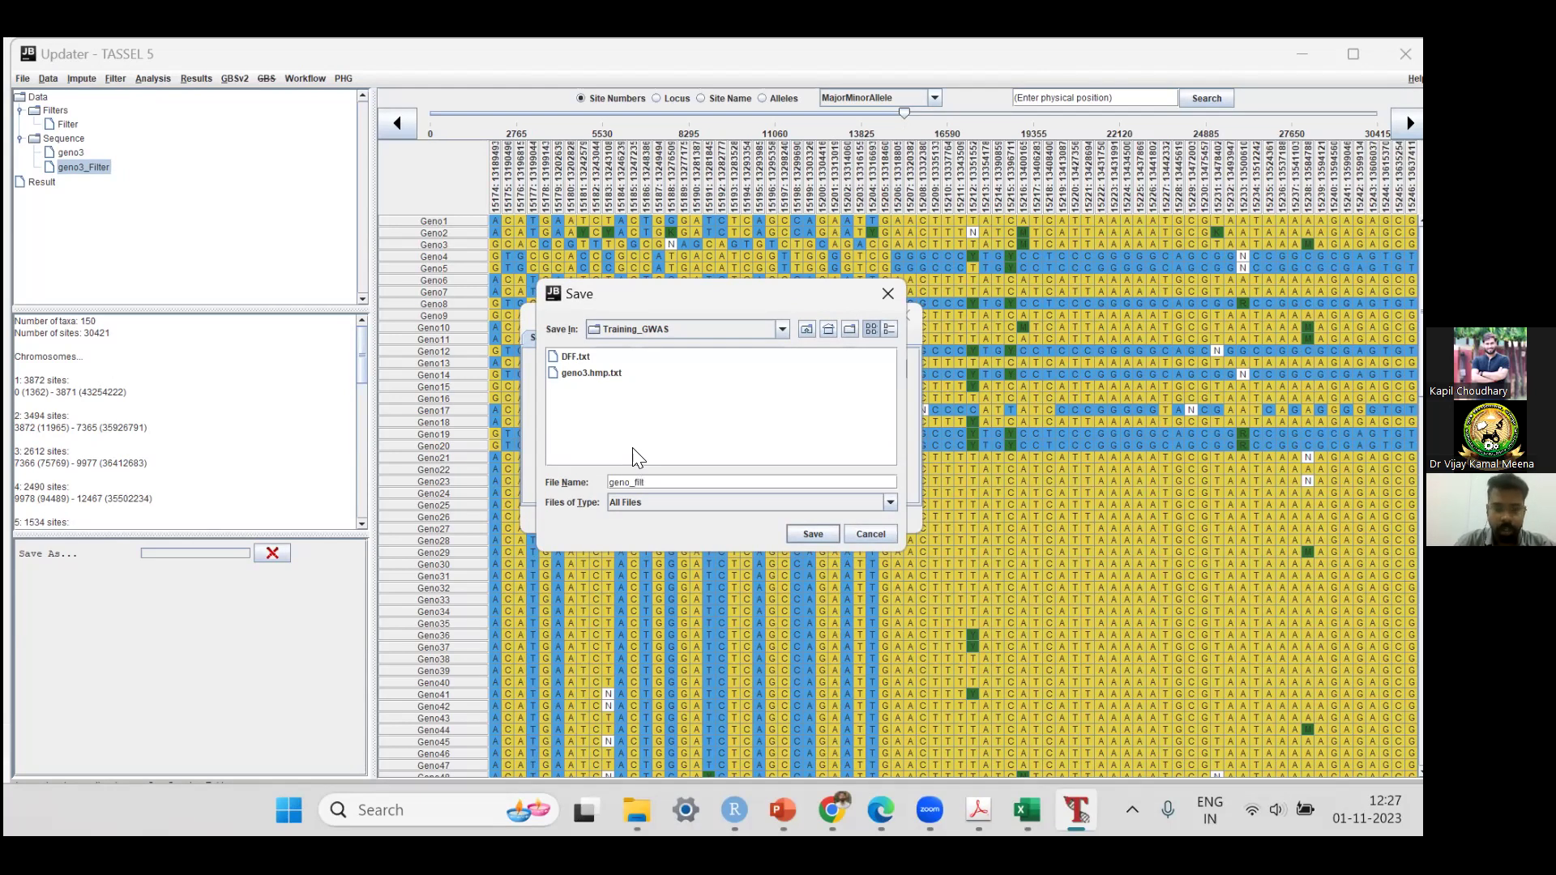
pyautogui.click(813, 534)
pyautogui.click(778, 397)
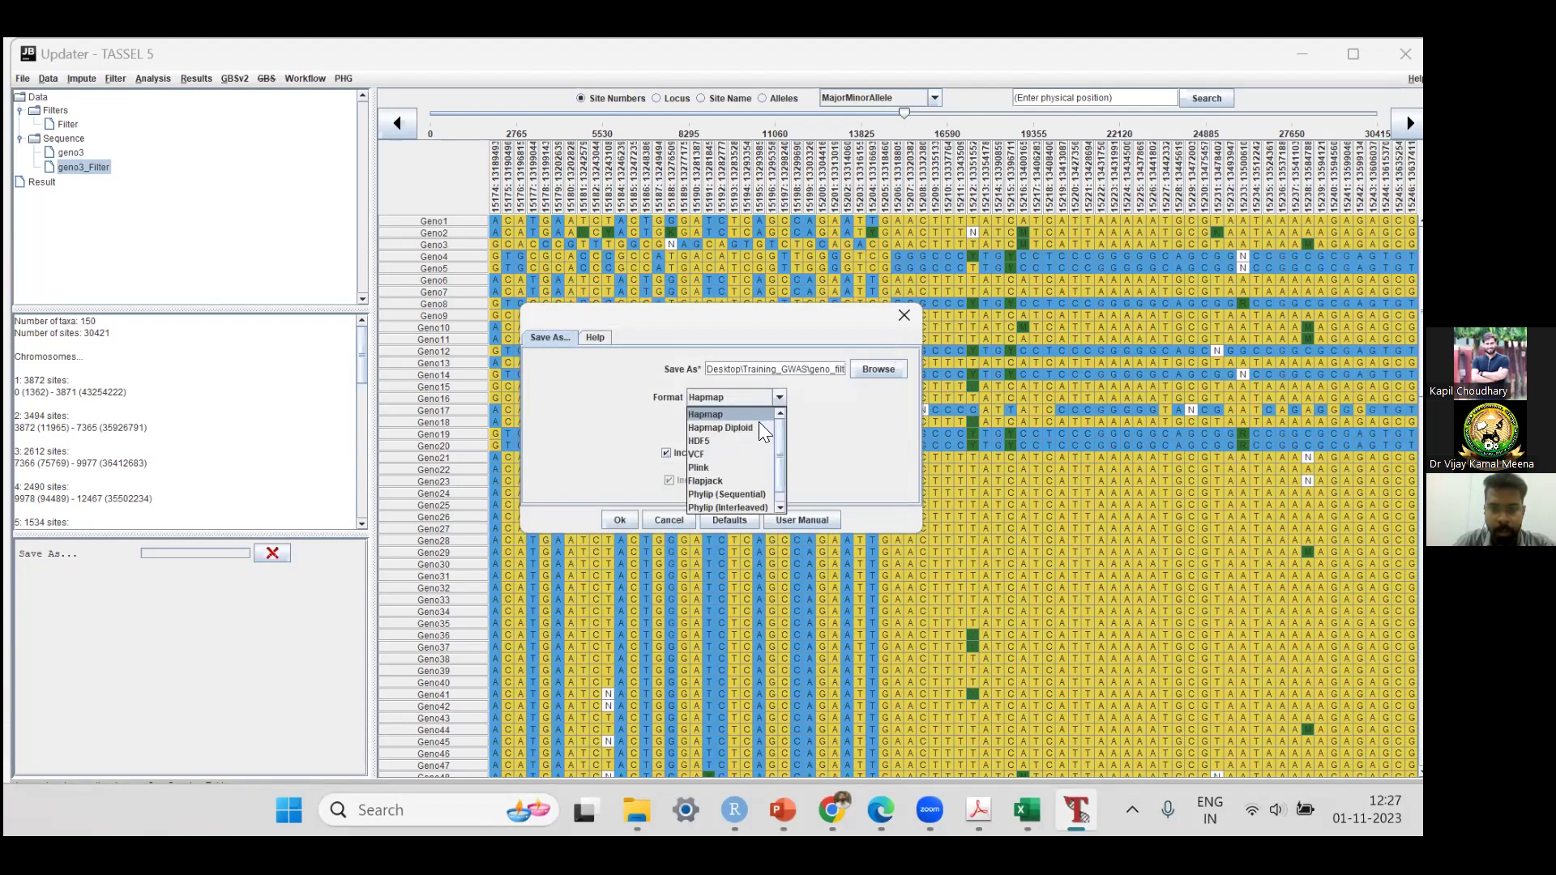
pyautogui.click(762, 428)
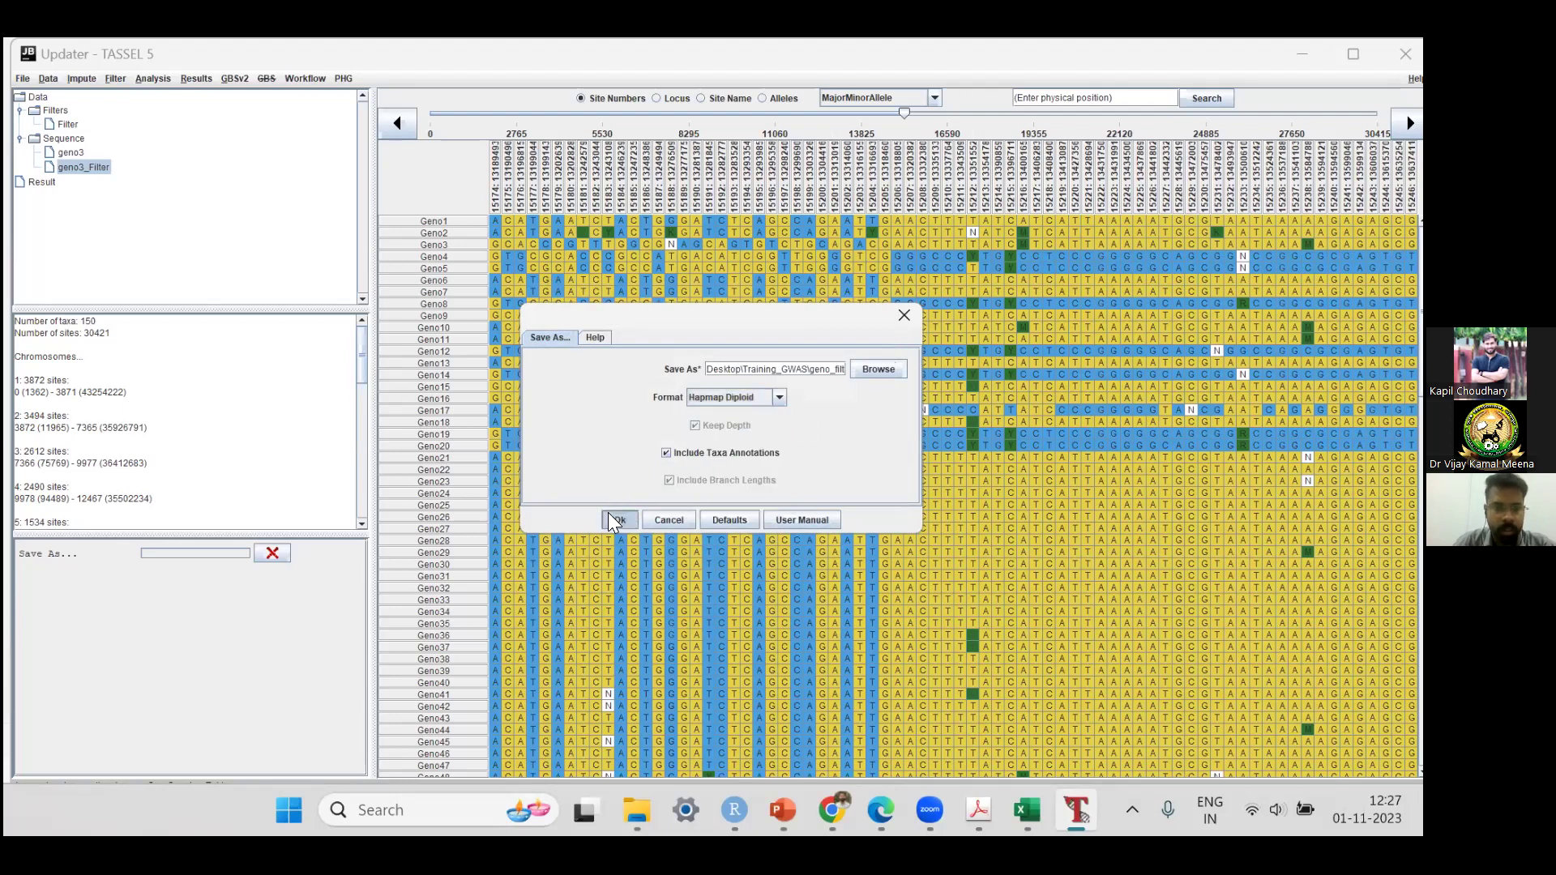
pyautogui.click(615, 520)
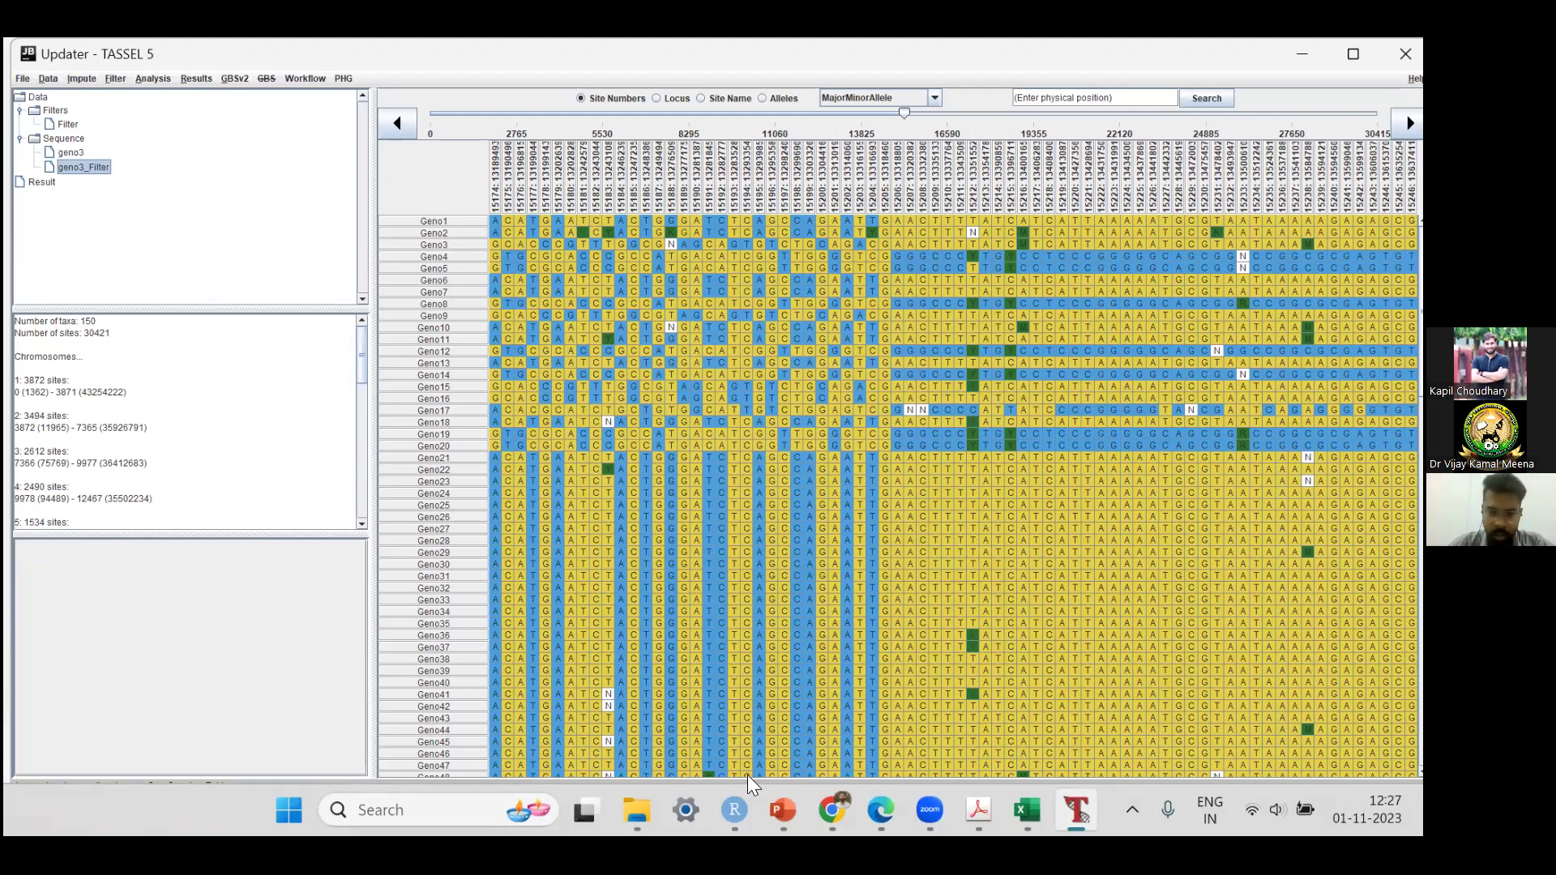
# Step: Switch to RStudio, clear the console, and go to the package-loading lines at the start of GAPIT.R
pyautogui.click(734, 810)
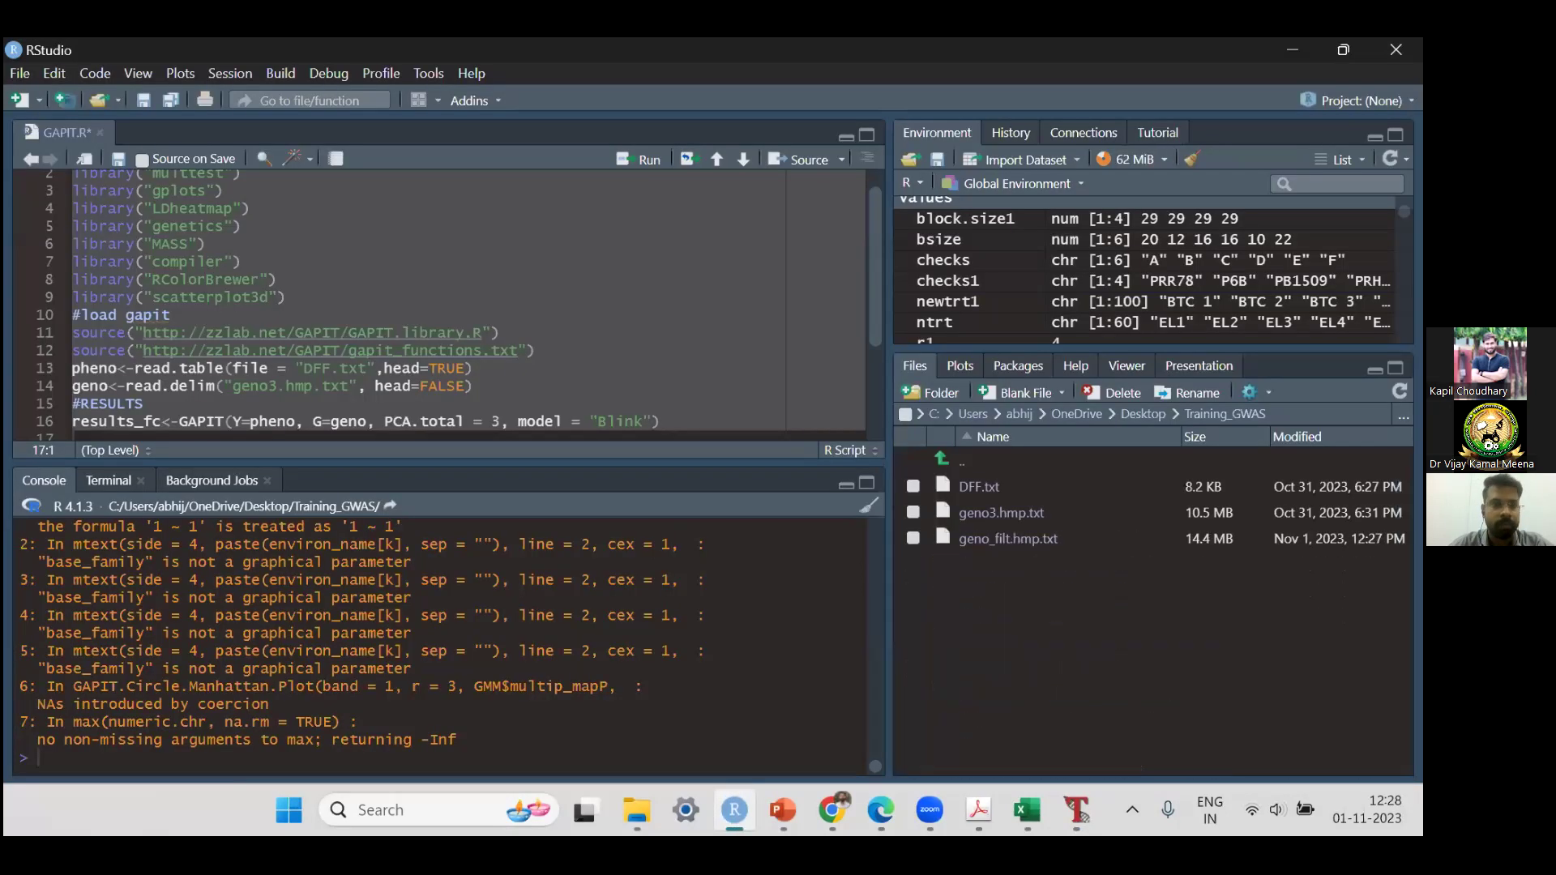
pyautogui.click(868, 504)
pyautogui.click(351, 260)
pyautogui.scroll(1, 355, 261)
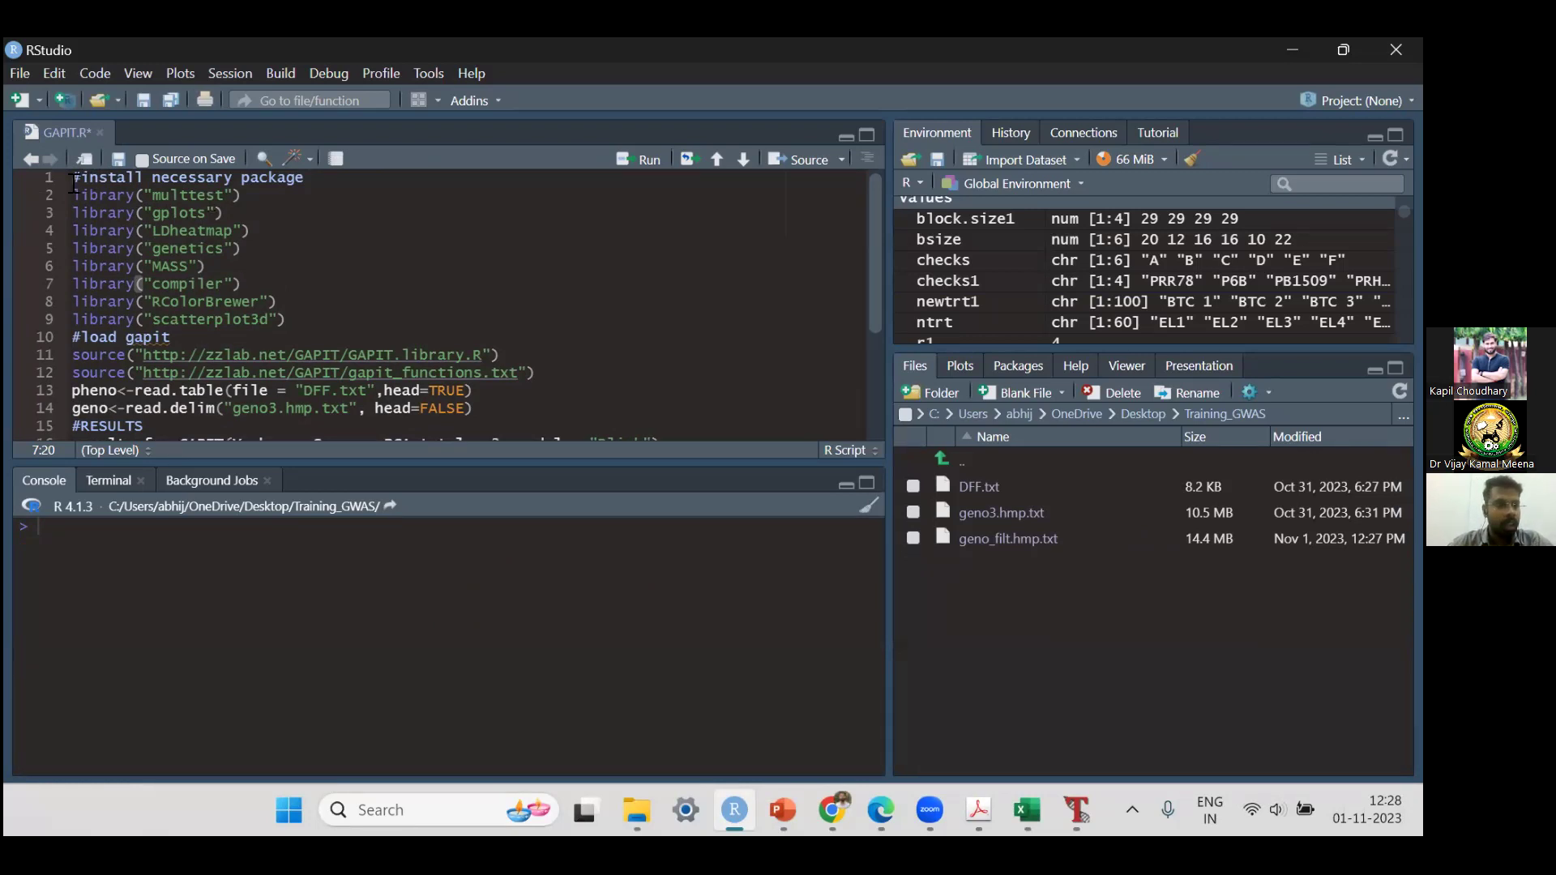
pyautogui.moveTo(74, 183); pyautogui.dragTo(231, 233)
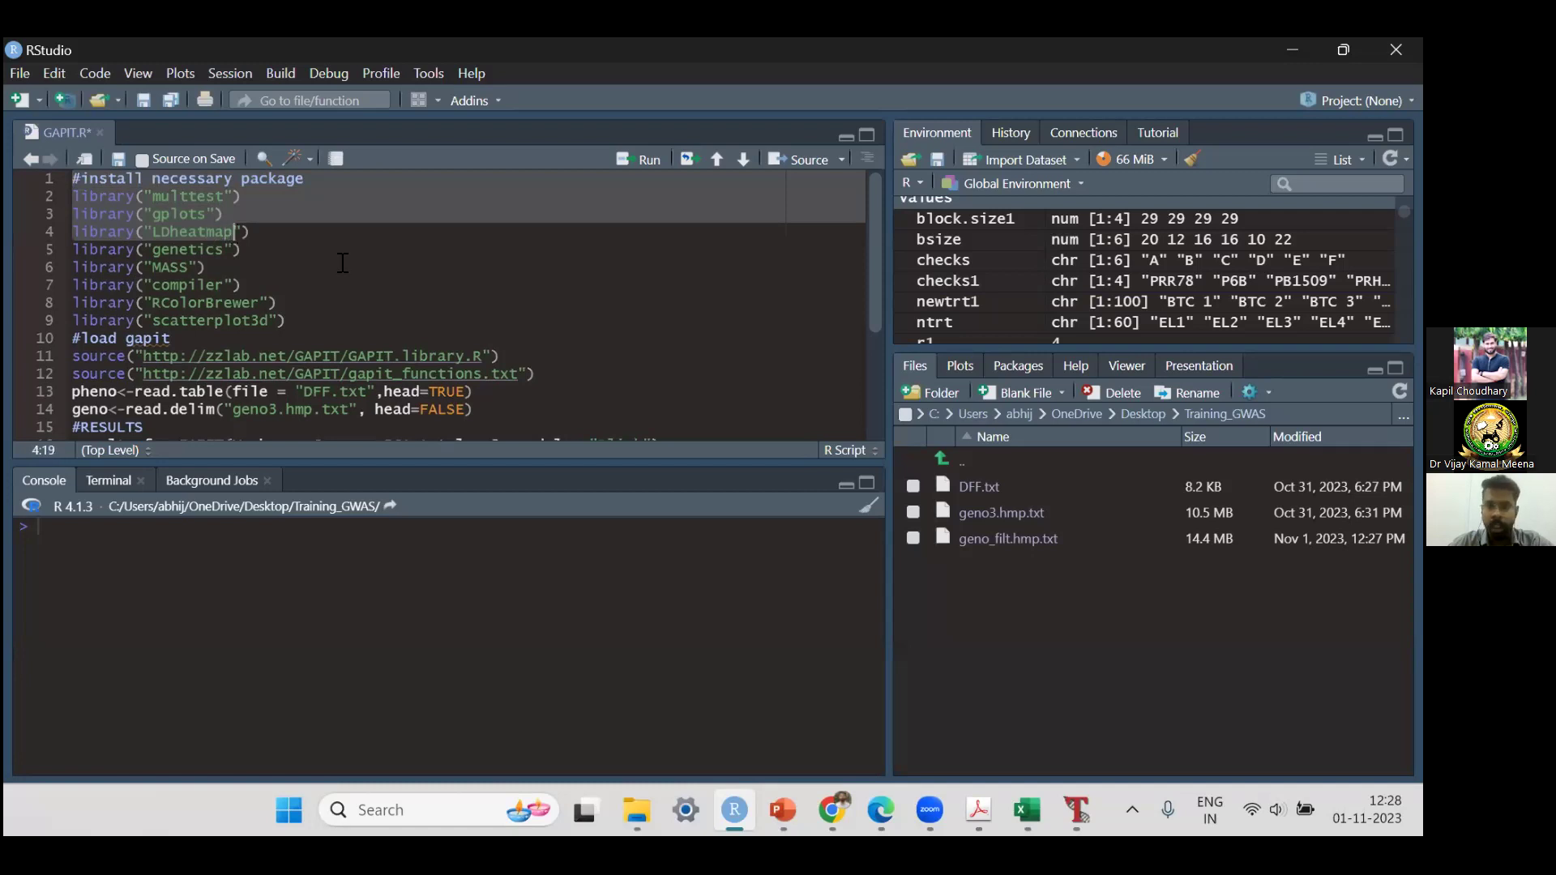
pyautogui.click(504, 303)
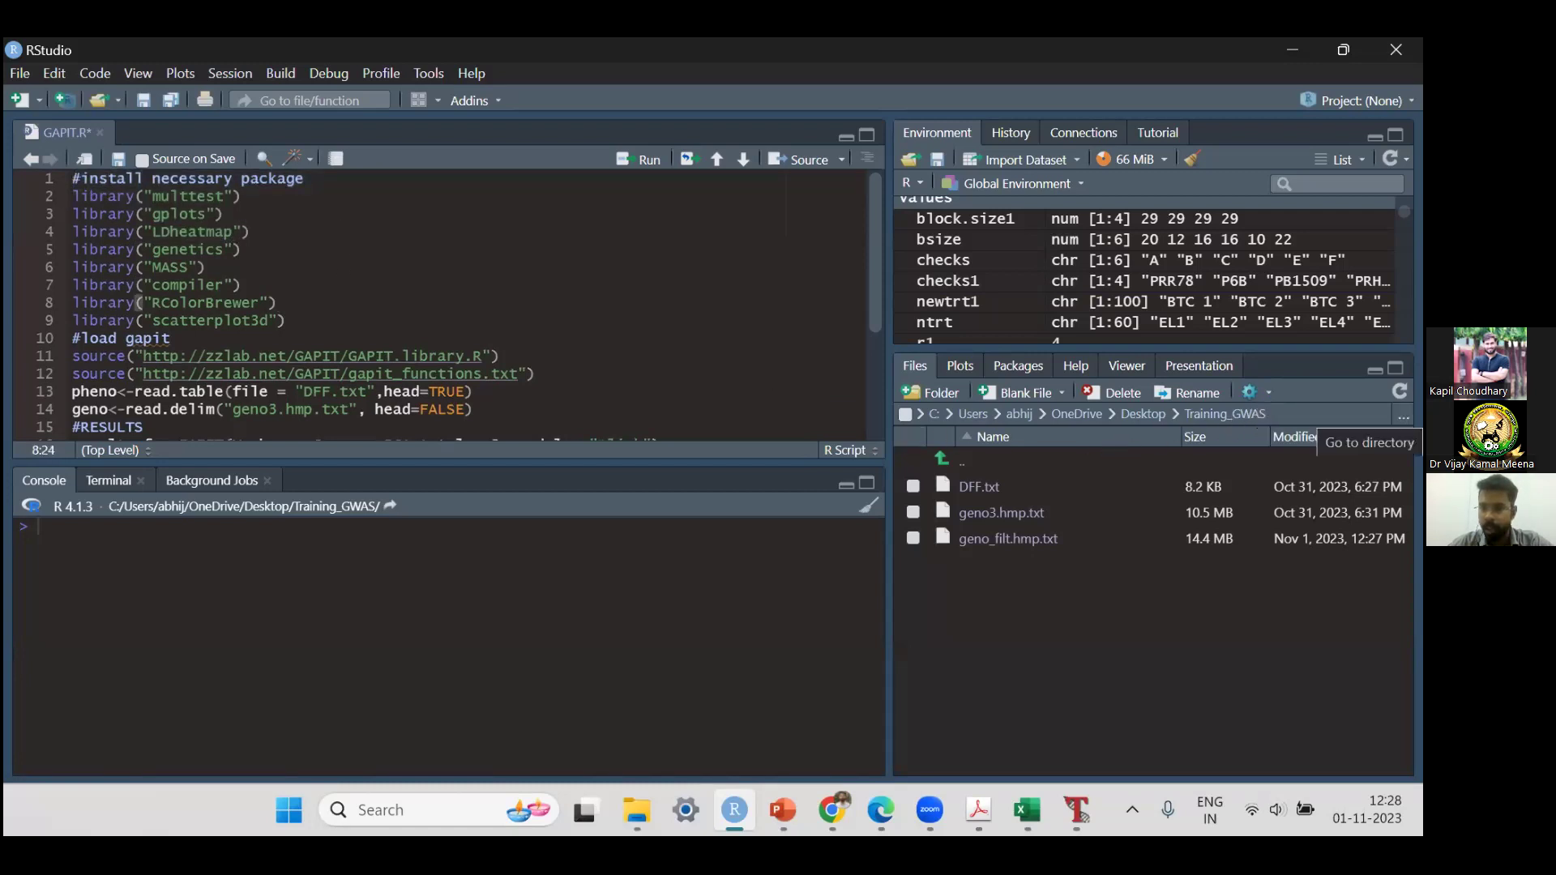
# Step: Browse to the Training_GWAS folder on the Desktop and set it as the working directory
pyautogui.click(1403, 417)
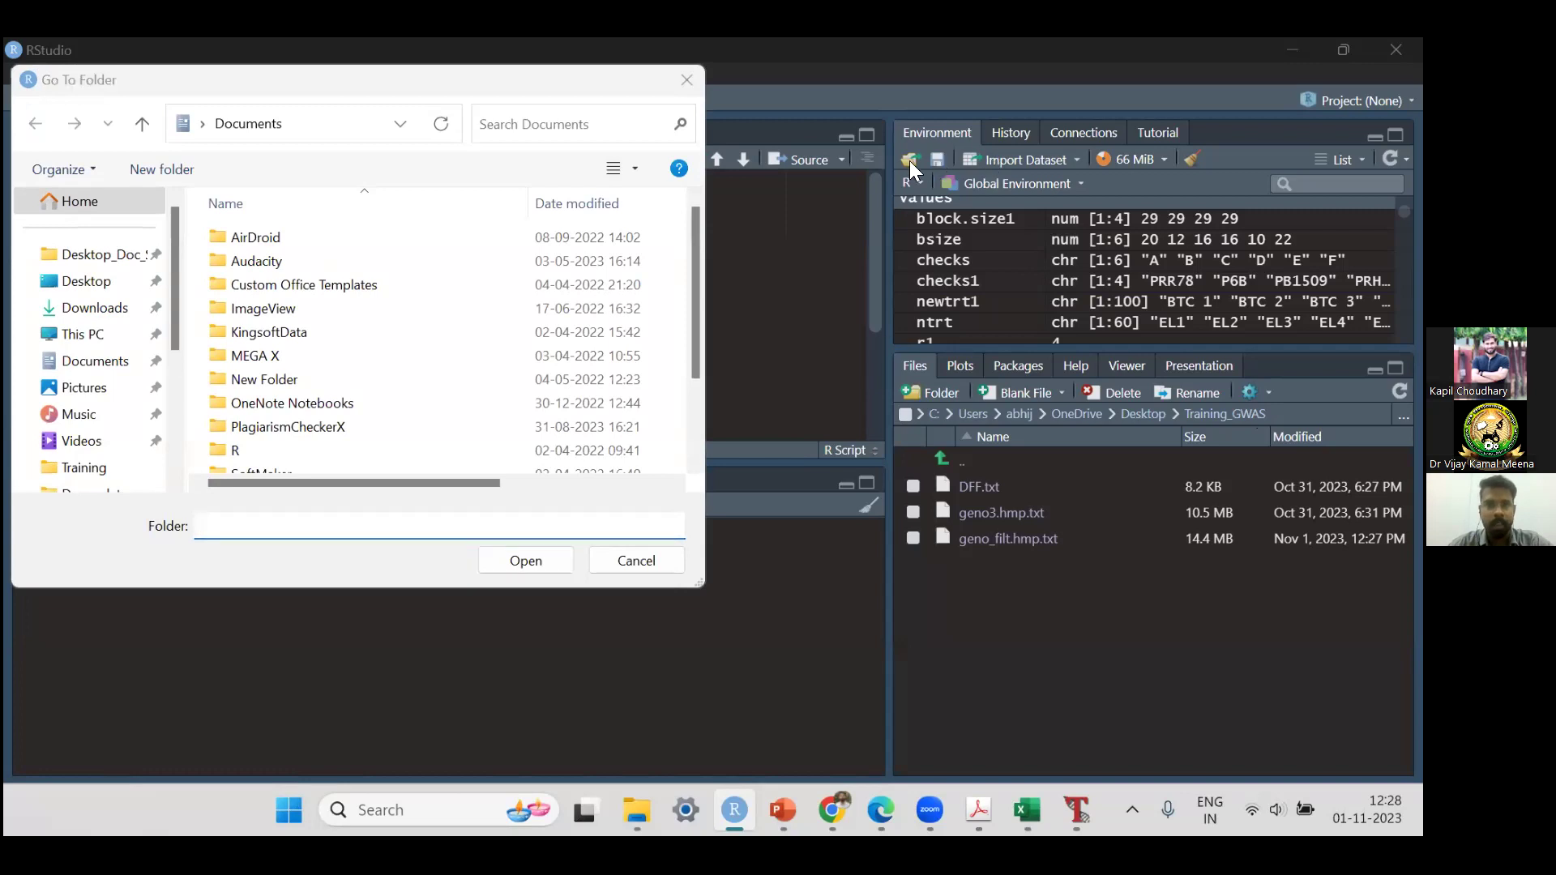
pyautogui.click(100, 283)
pyautogui.doubleClick(284, 379)
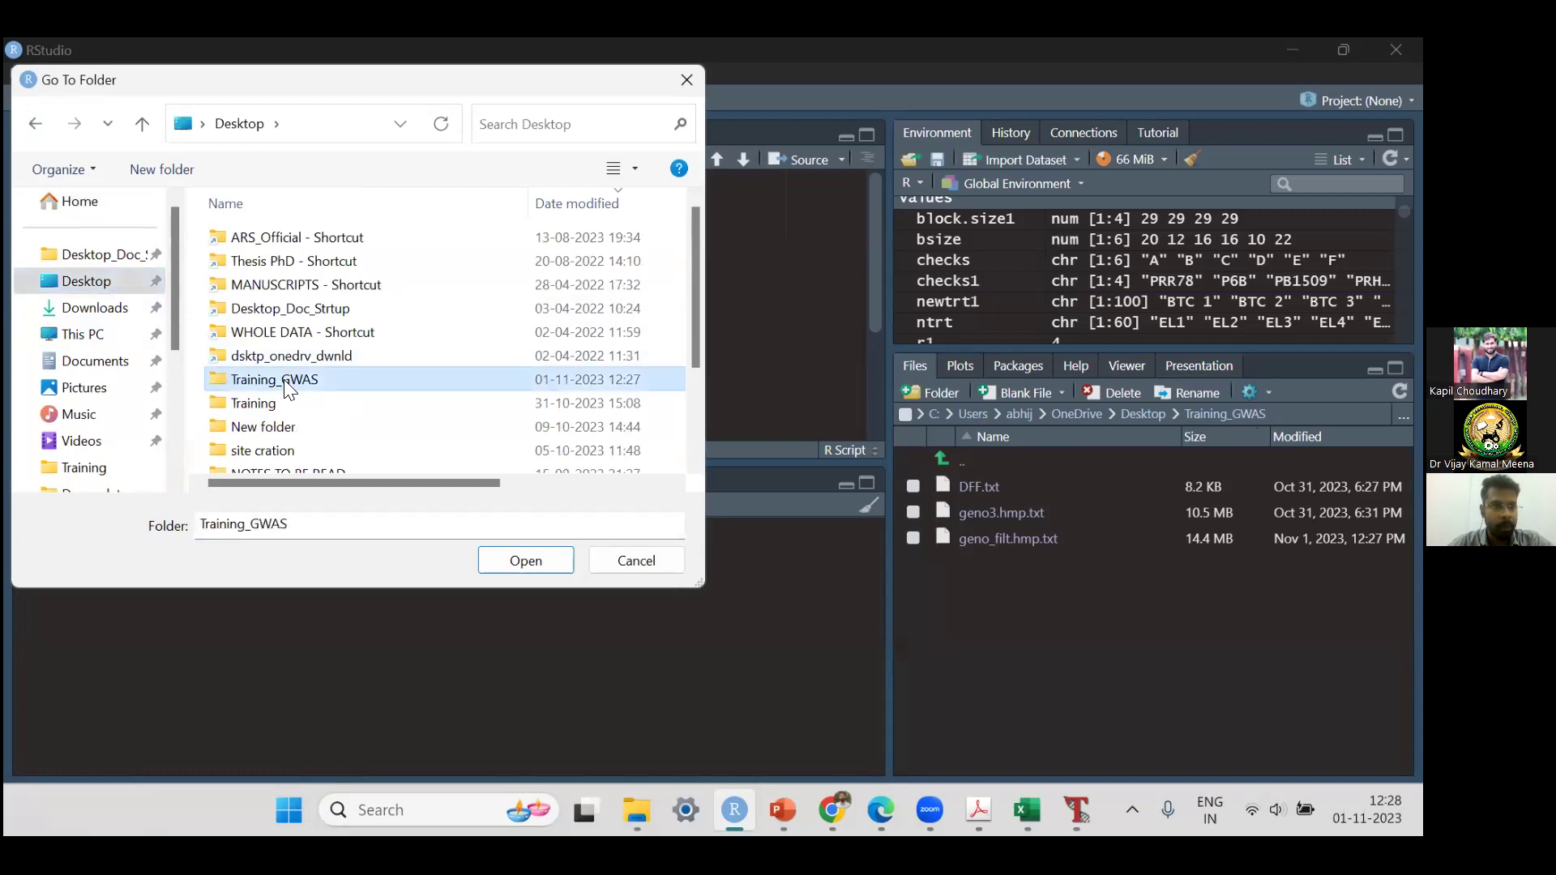
pyautogui.click(547, 567)
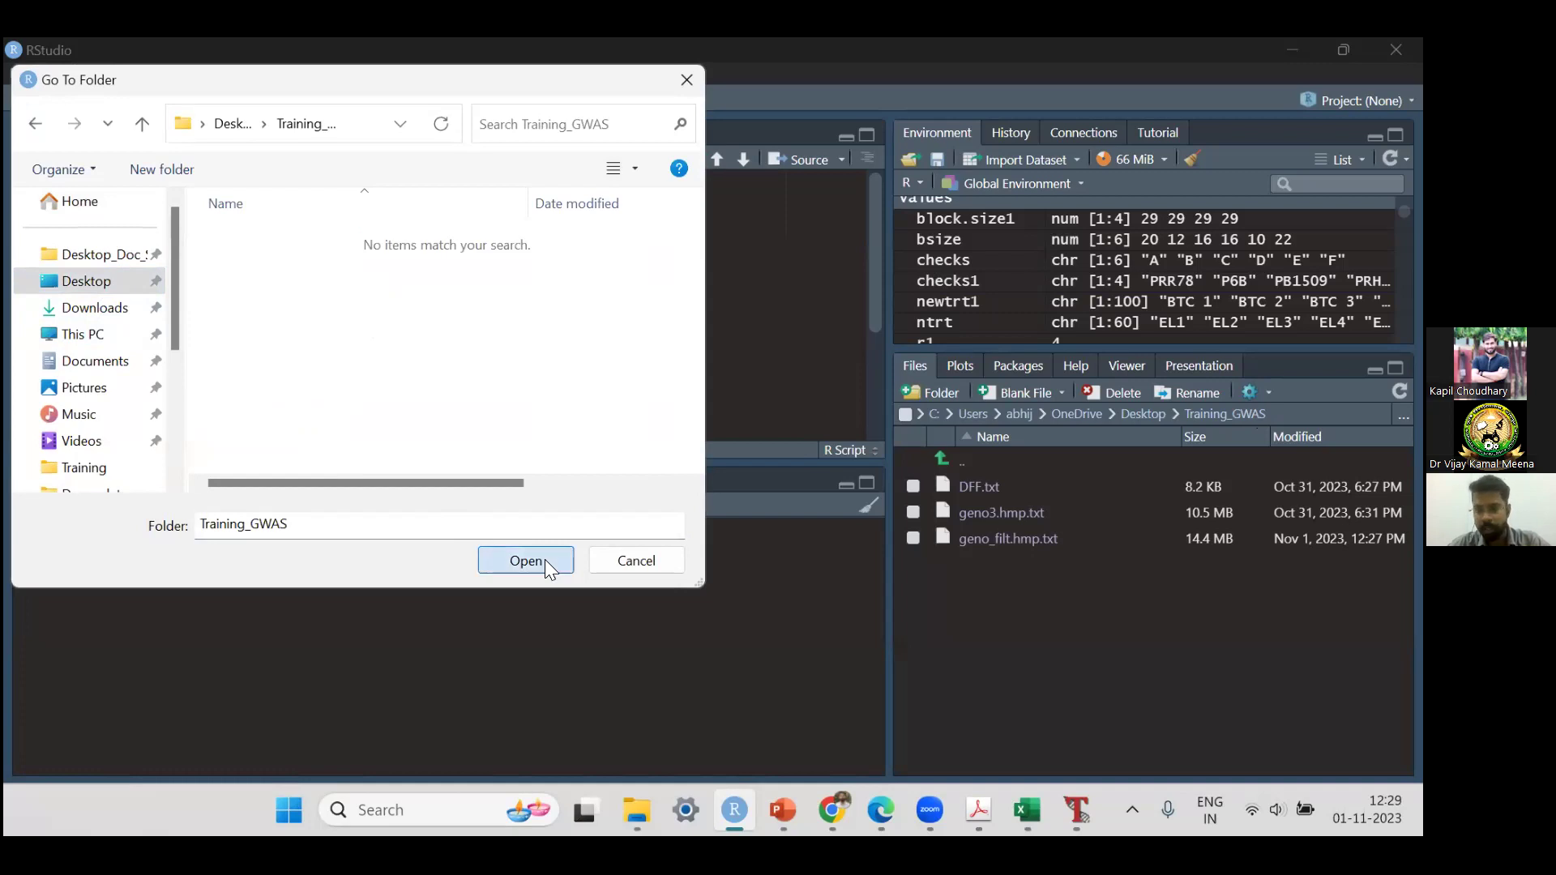
pyautogui.click(1252, 392)
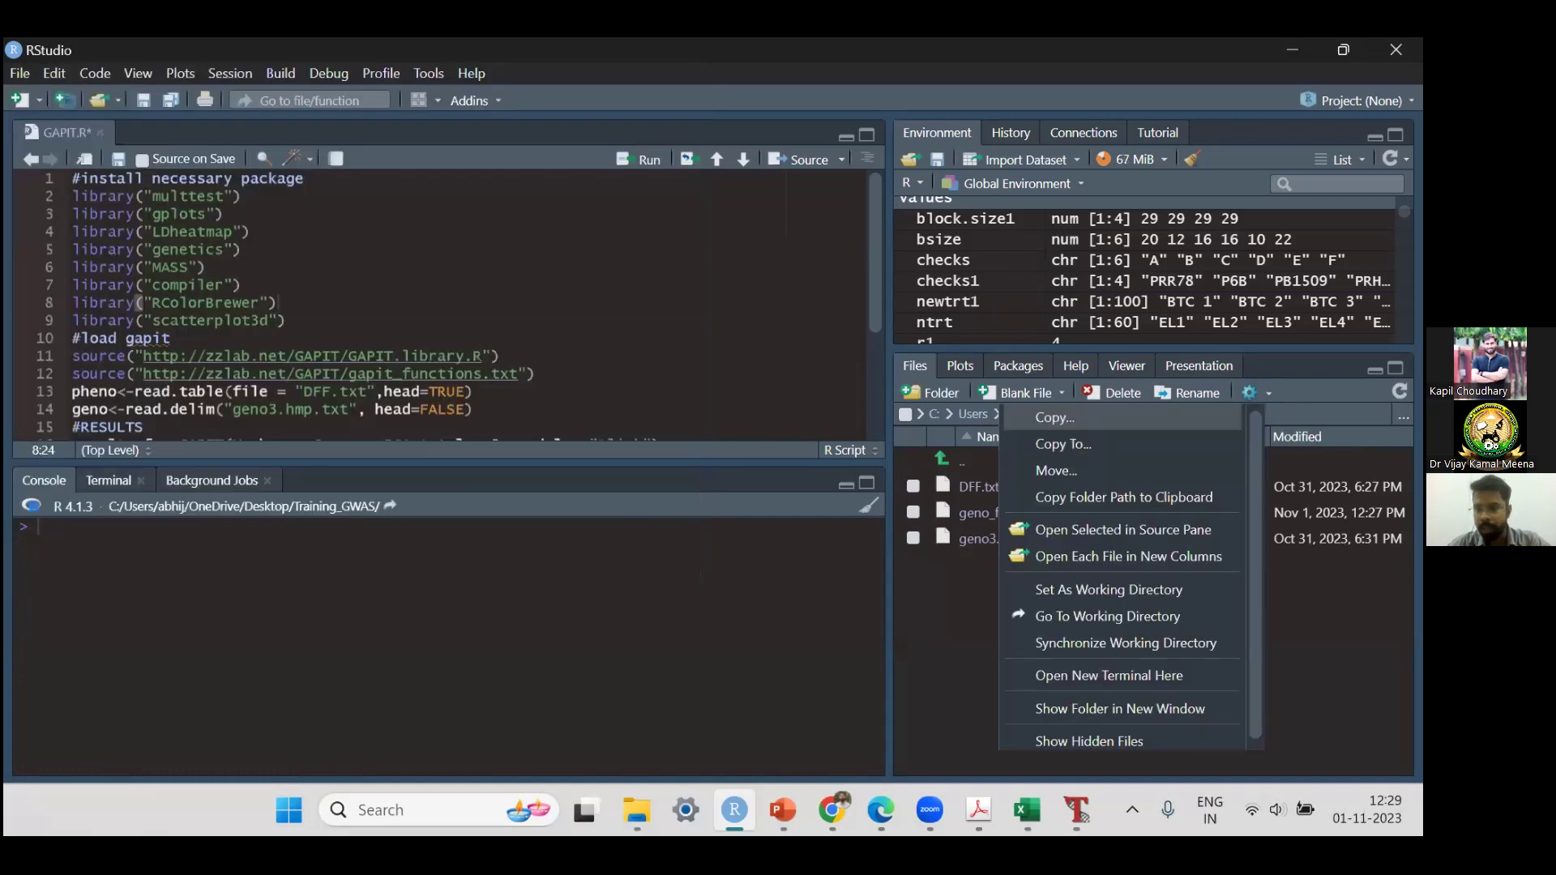
pyautogui.click(1123, 587)
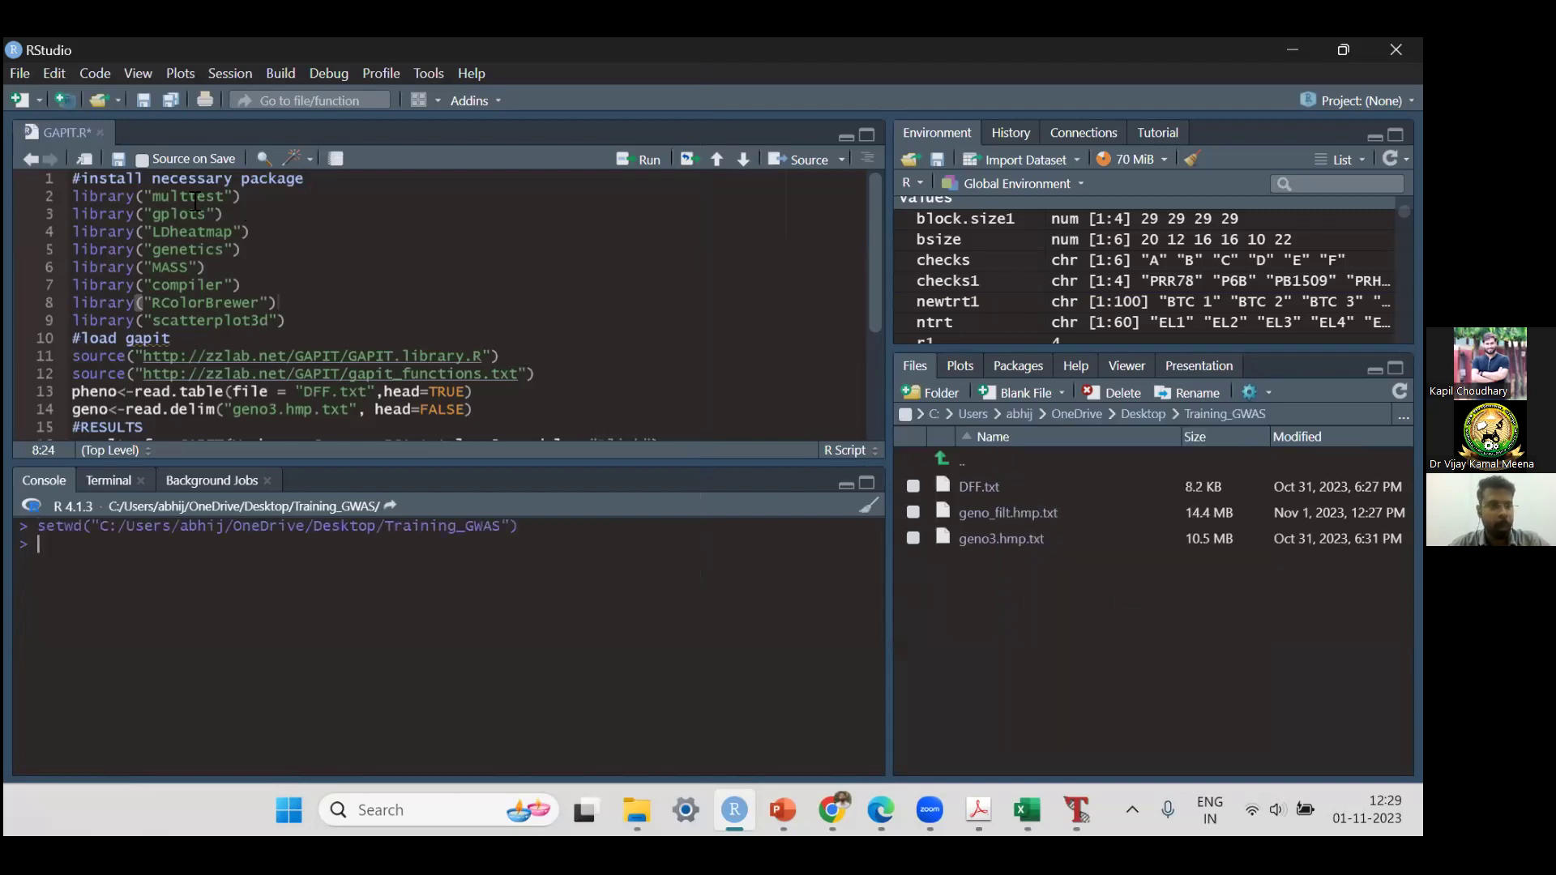
# Step: Run the library lines from multtest through scatterplot3d, and source the GAPIT library and gapit_functions scripts
pyautogui.moveTo(74, 195); pyautogui.dragTo(307, 315)
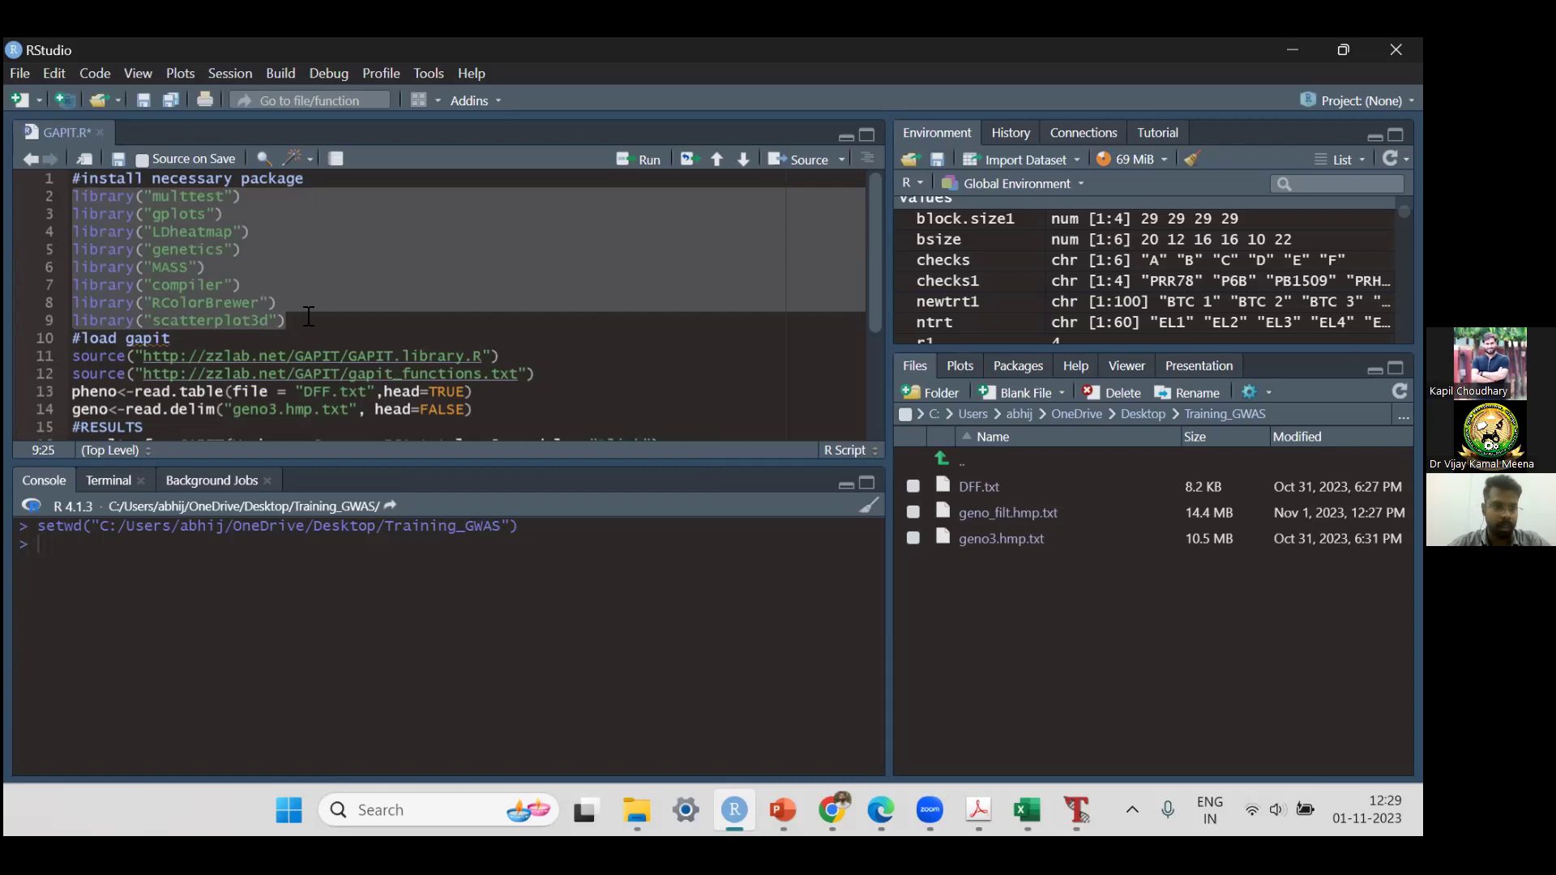
pyautogui.click(639, 161)
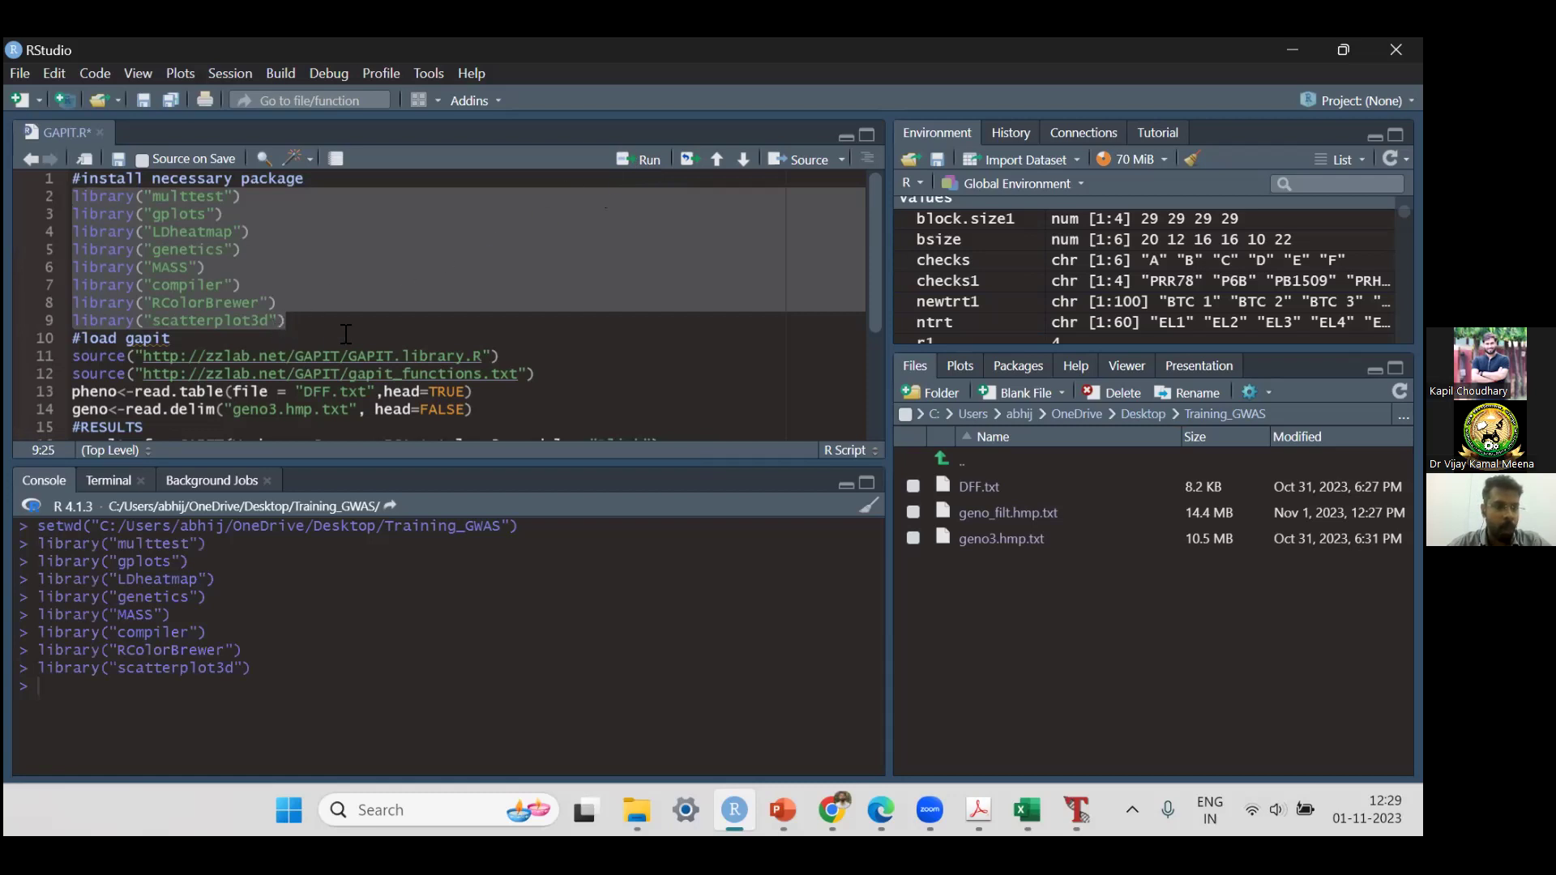
pyautogui.scroll(-1, 346, 333)
pyautogui.scroll(-1, 346, 333)
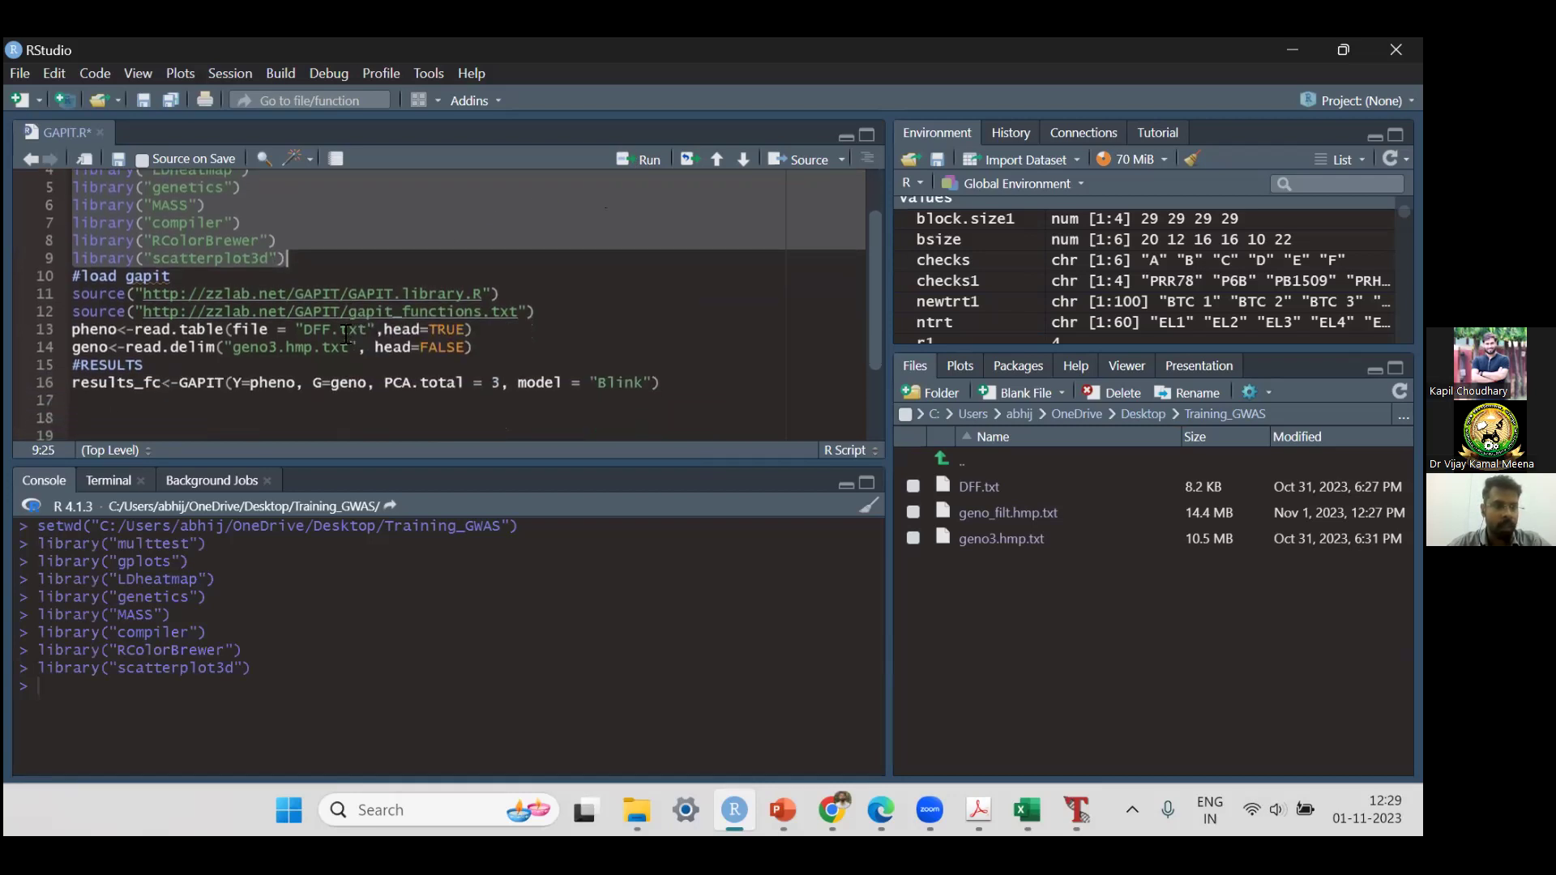
pyautogui.scroll(-1, 346, 333)
pyautogui.moveTo(76, 248); pyautogui.dragTo(548, 285)
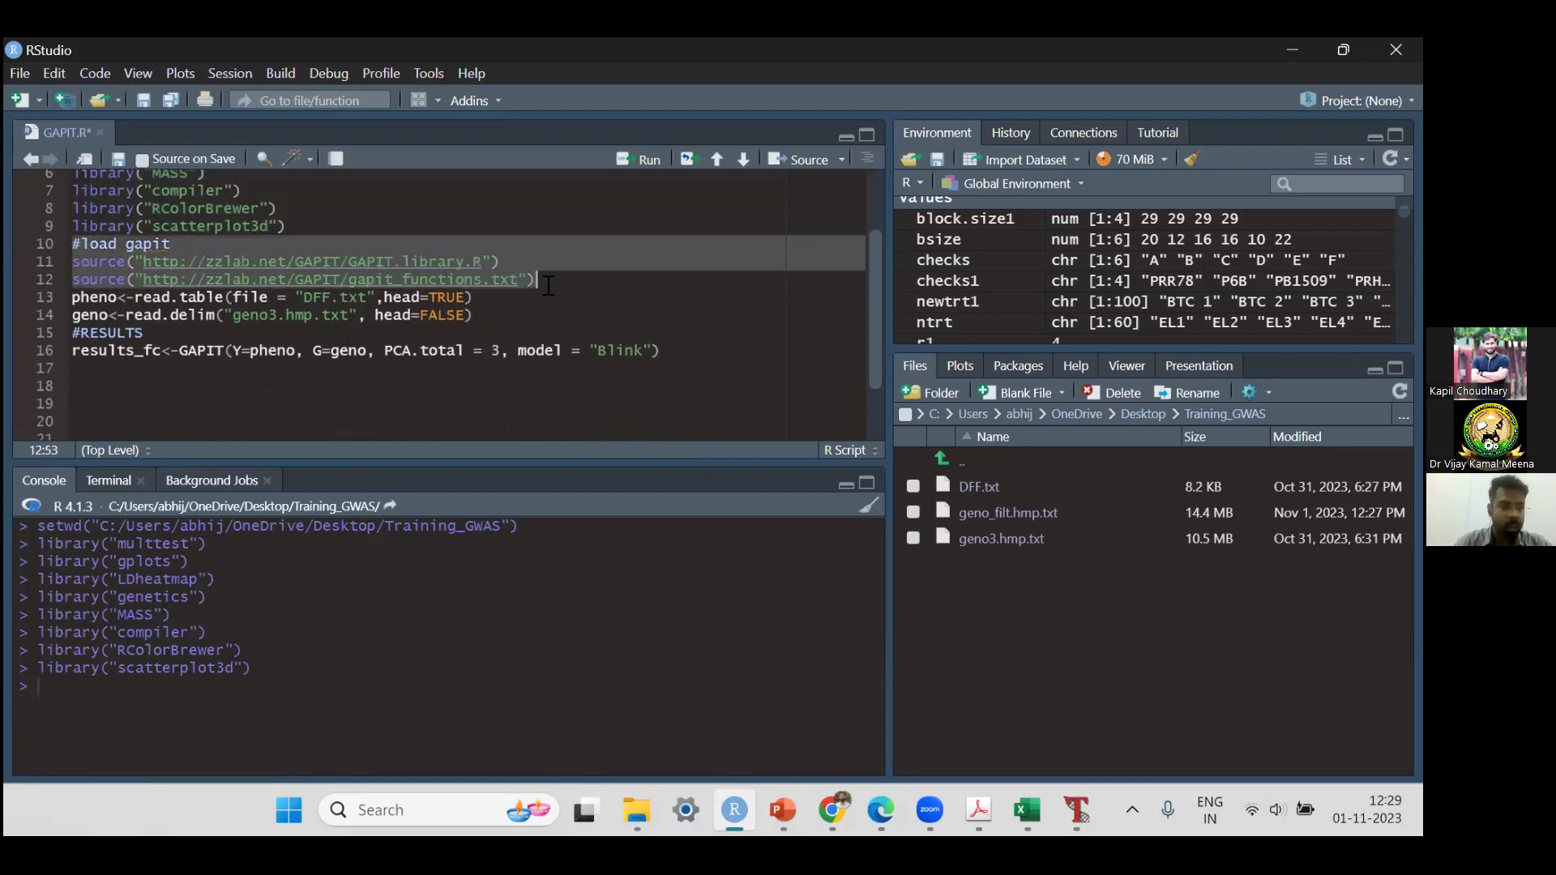
pyautogui.hotkey('ctrl', 'Return')
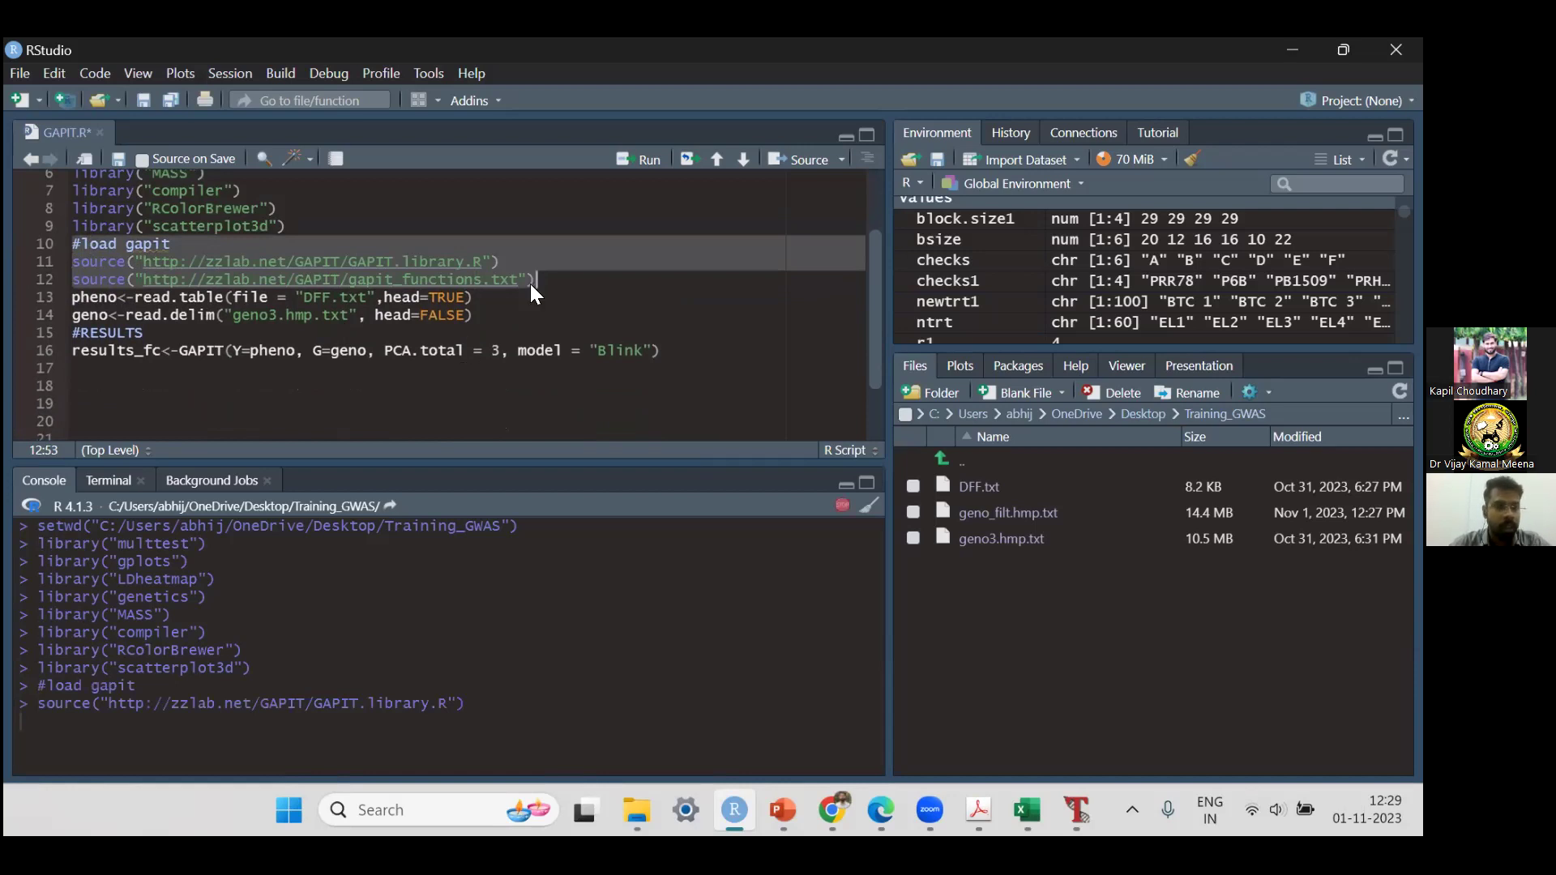
pyautogui.click(557, 280)
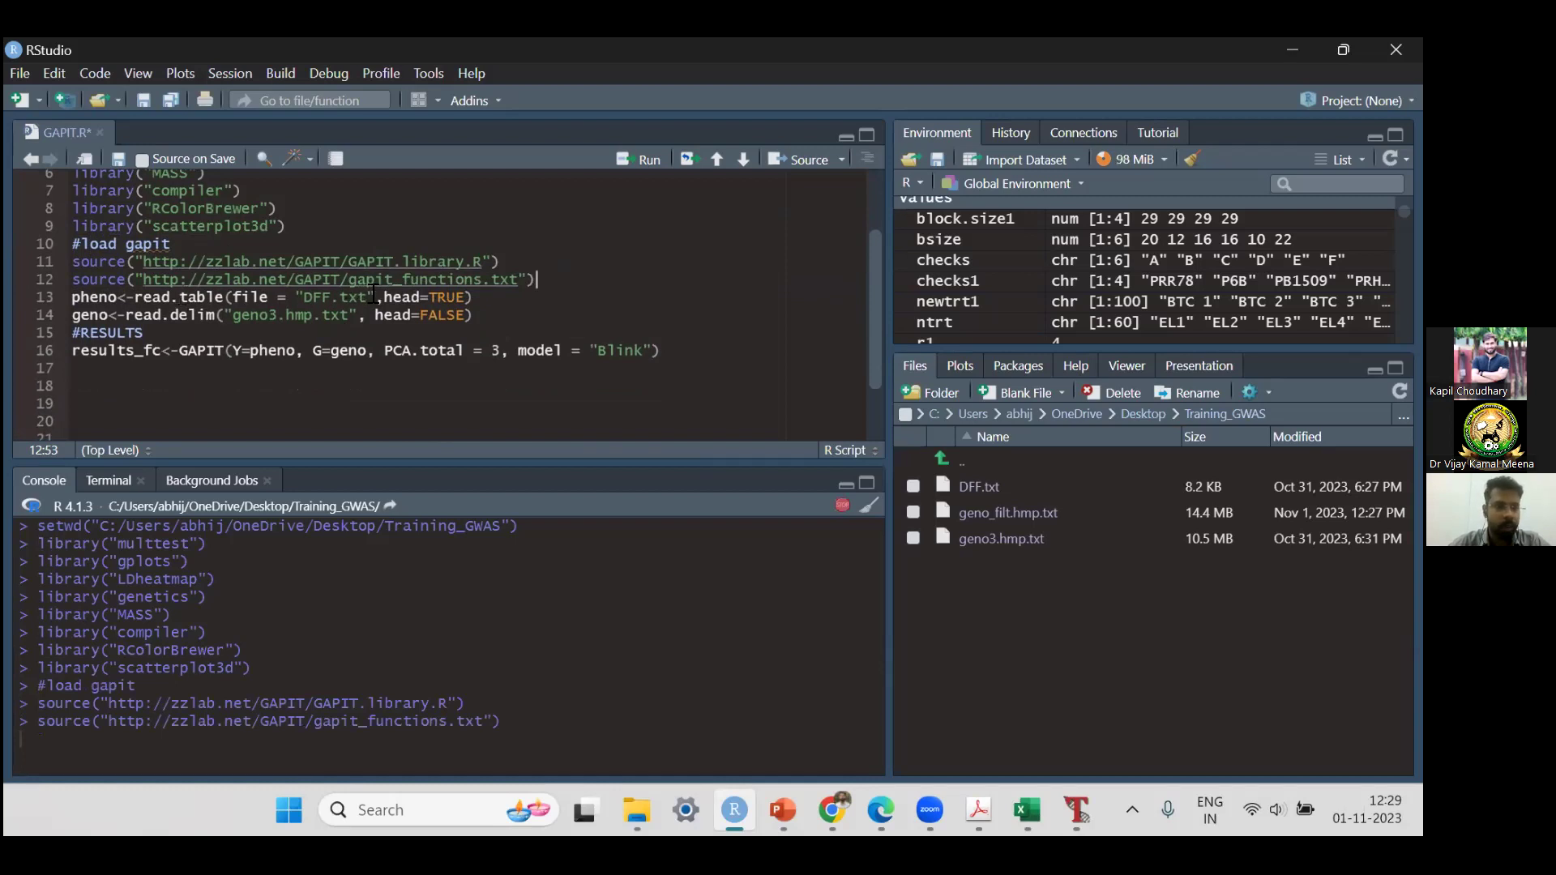
# Step: Re-enter DFF.txt as the quoted file argument of the pheno read.table line, choosing it from the file name completions
pyautogui.click(374, 295)
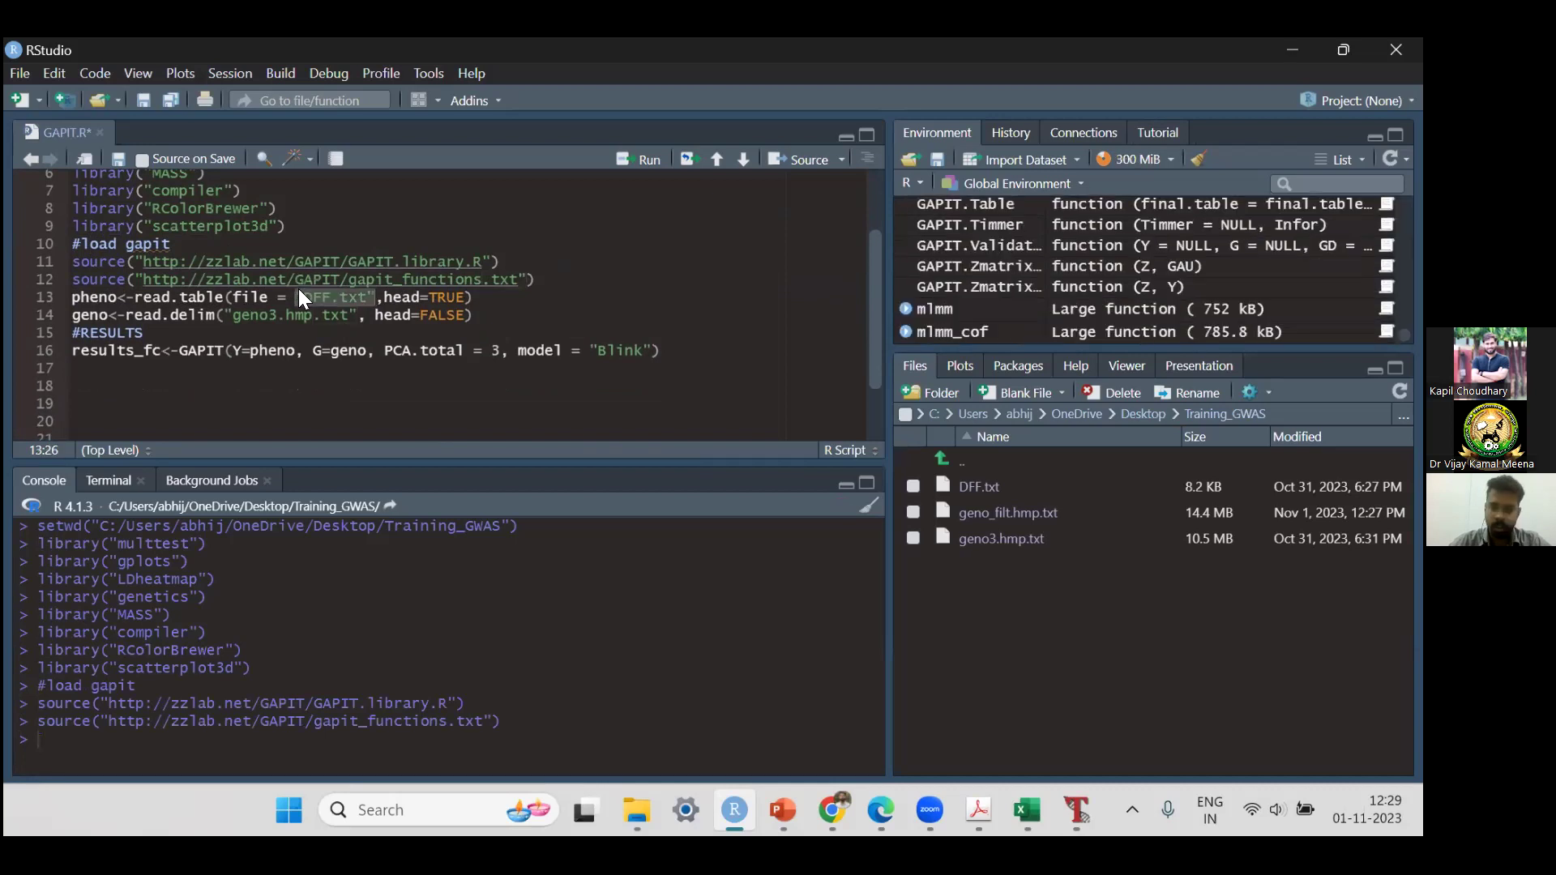
pyautogui.press('BackSpace')
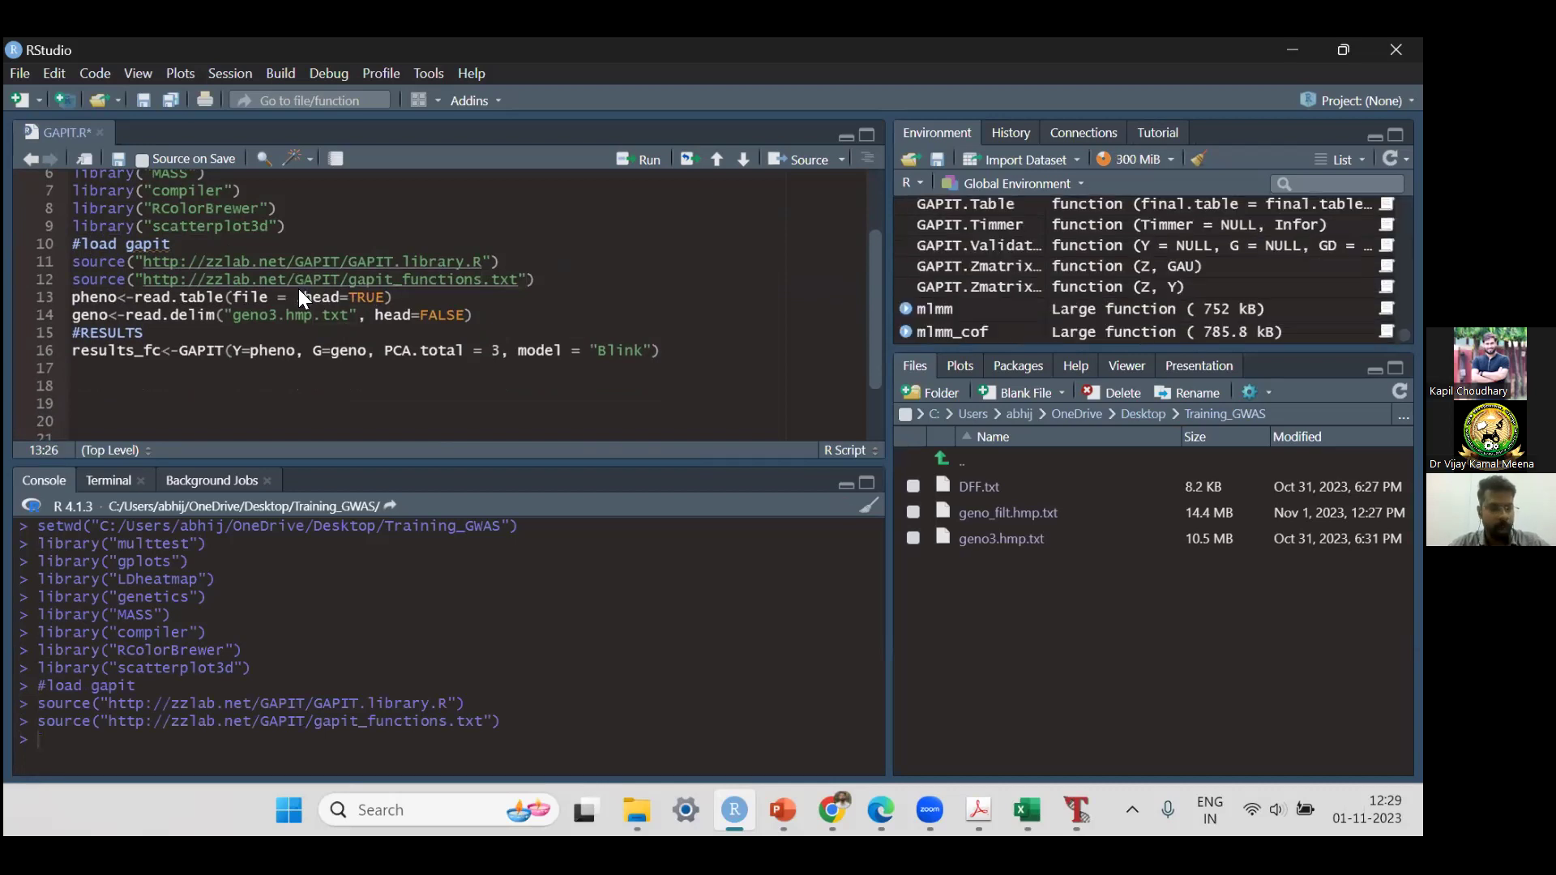
pyautogui.press('Tab')
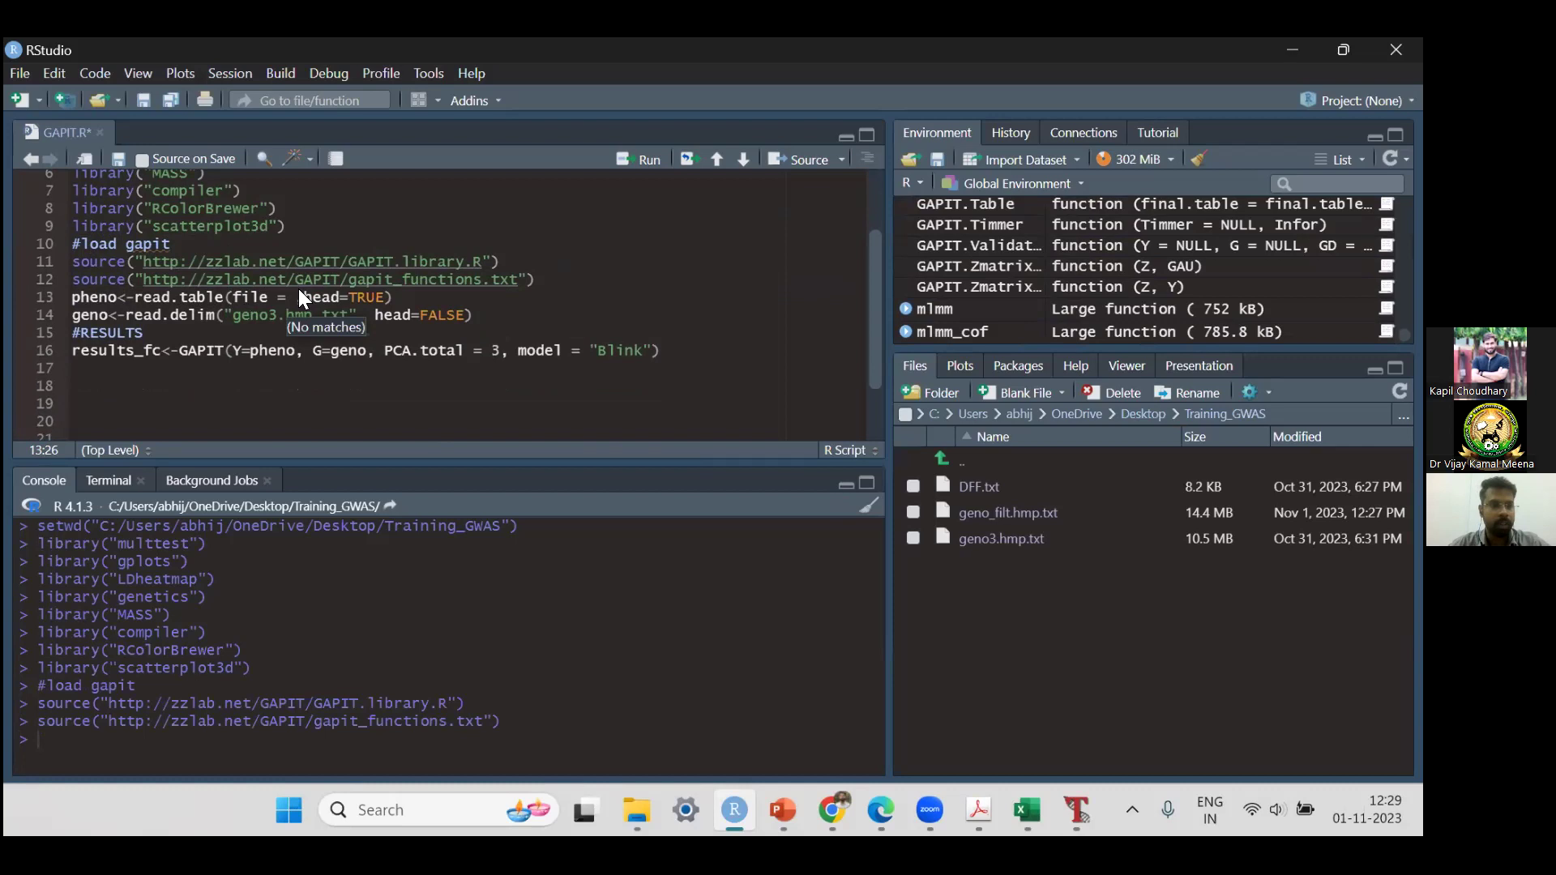
pyautogui.press('BackSpace')
pyautogui.write('"')
pyautogui.press('Tab')
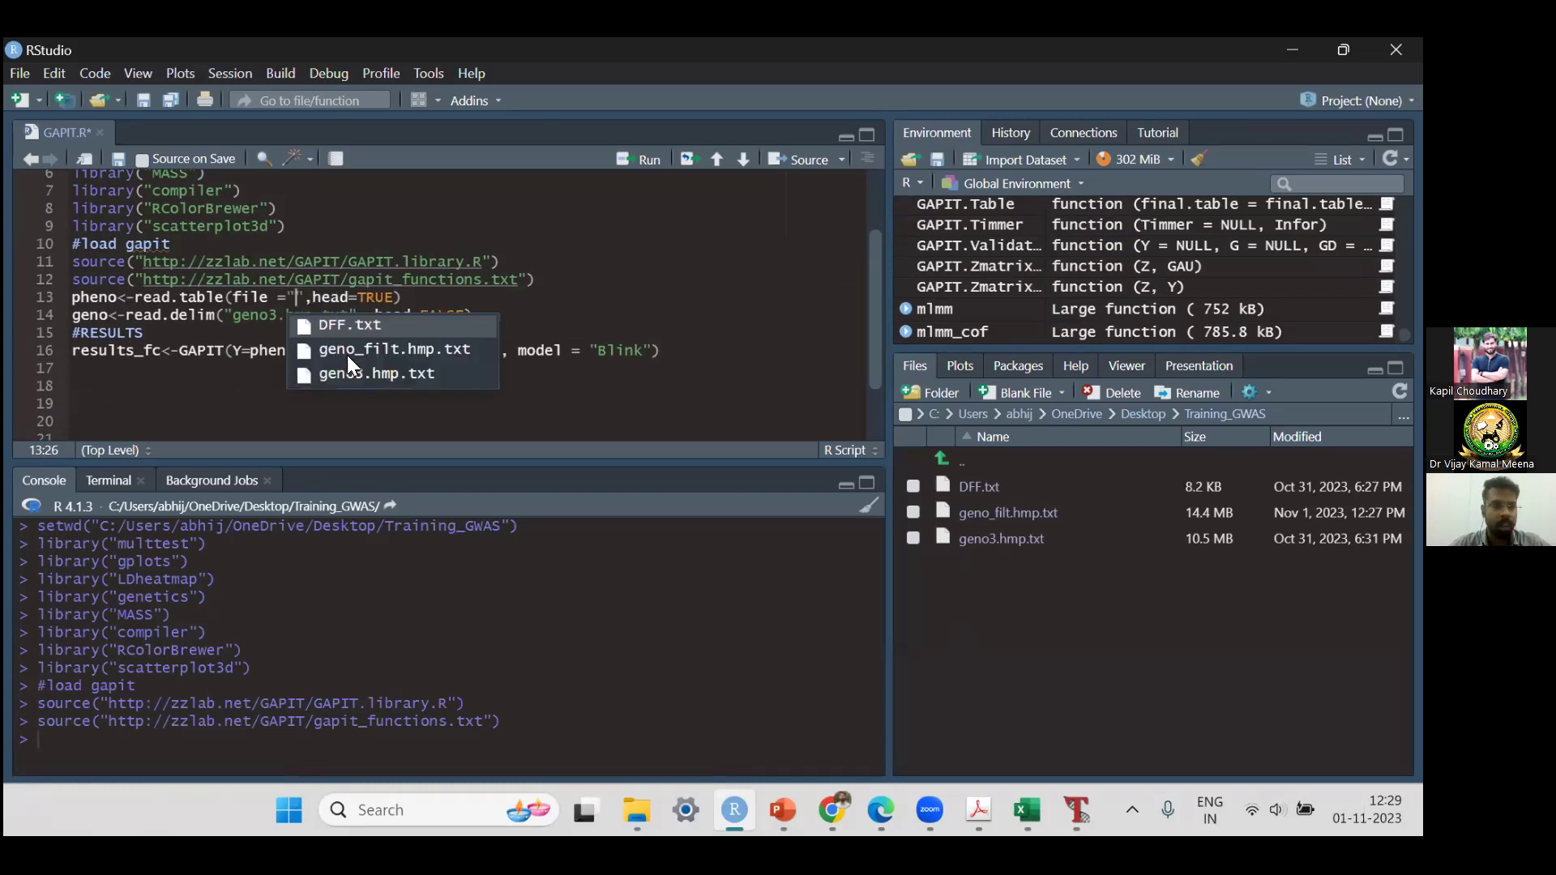
pyautogui.click(384, 324)
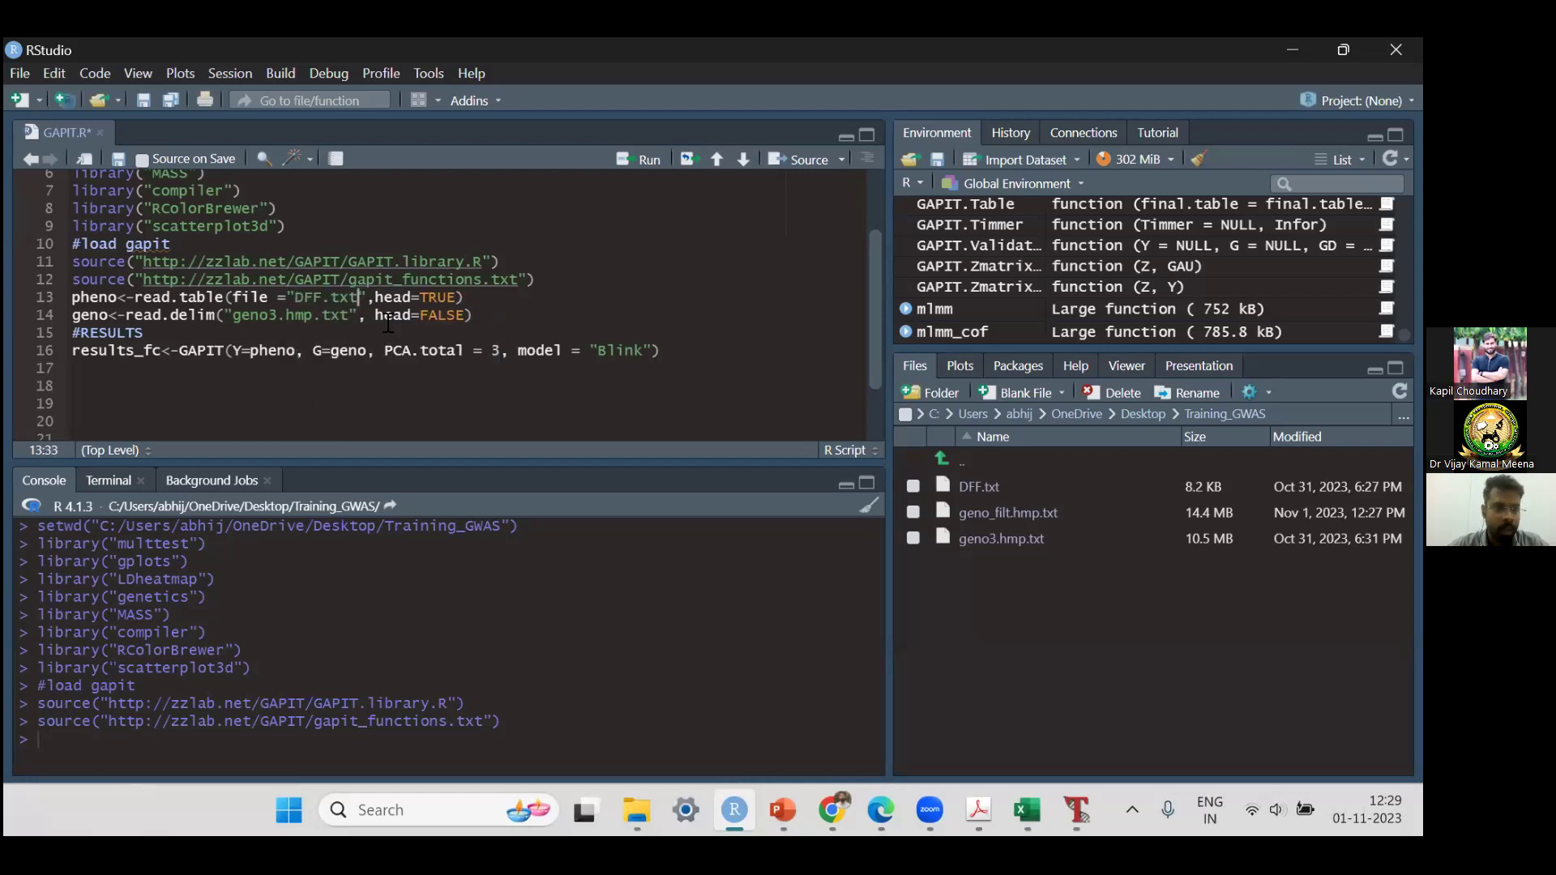
# Step: Replace the file name in the geno read.delim line with geno_filt.hmp.txt and run the pheno and geno import lines
pyautogui.click(472, 296)
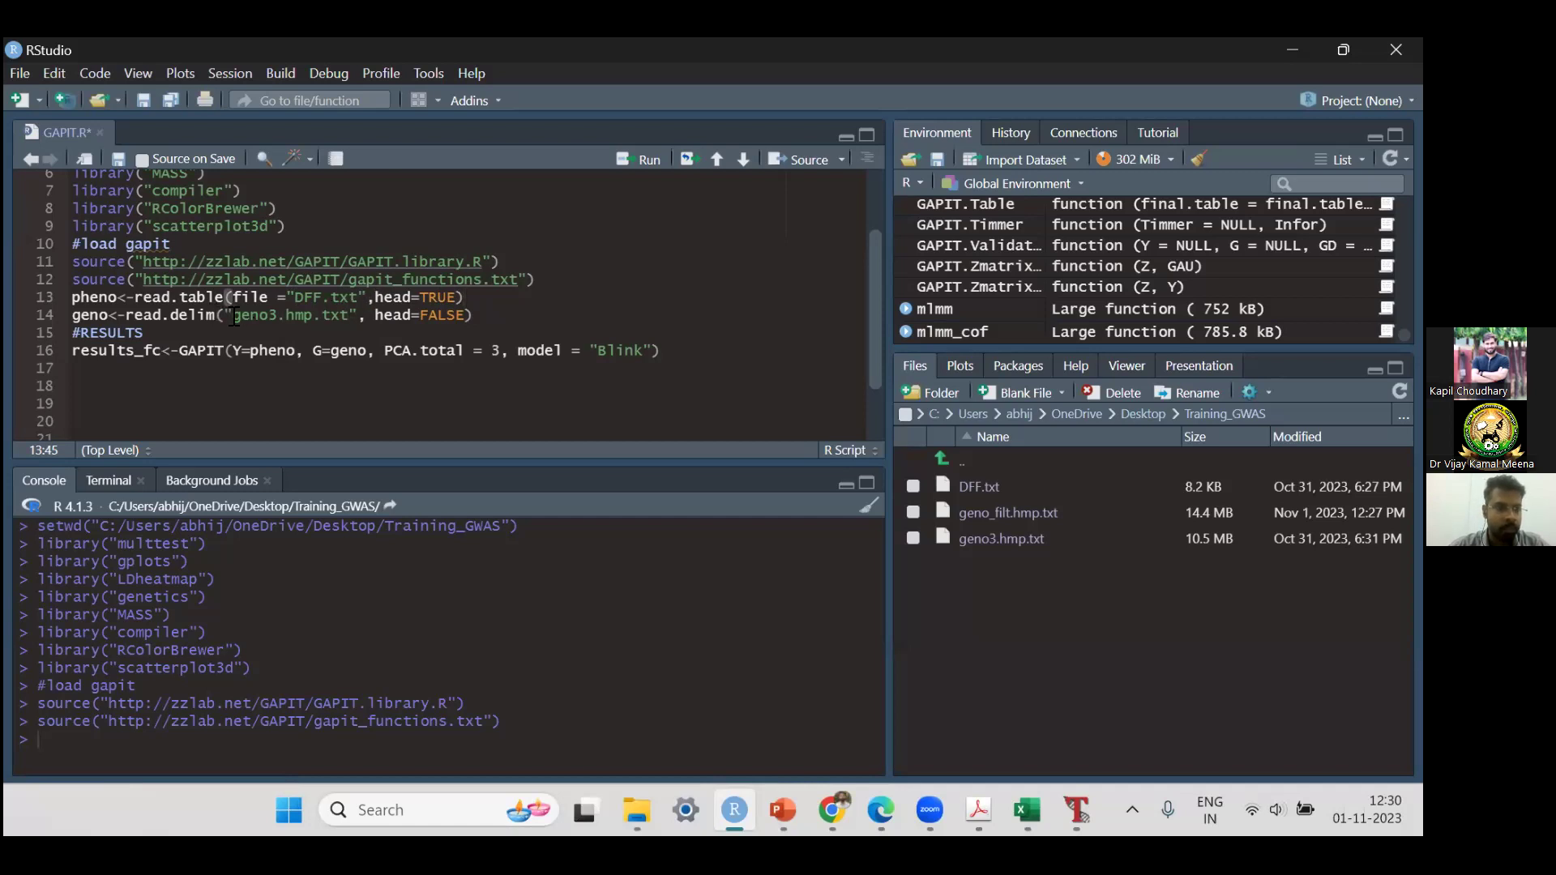
pyautogui.click(350, 316)
pyautogui.moveTo(350, 316); pyautogui.dragTo(235, 317)
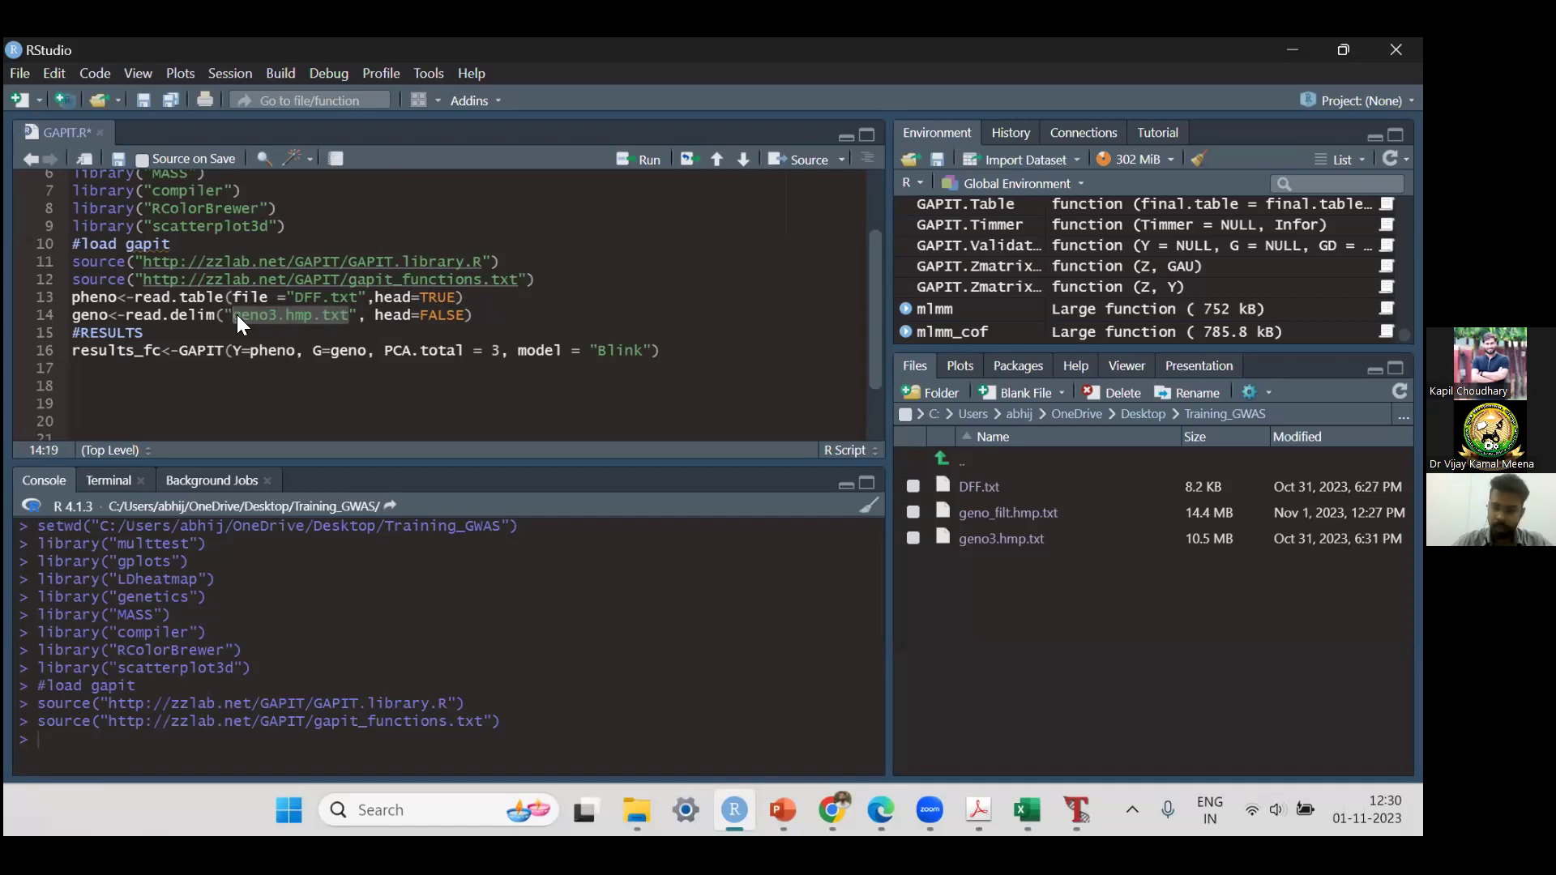
pyautogui.press('BackSpace')
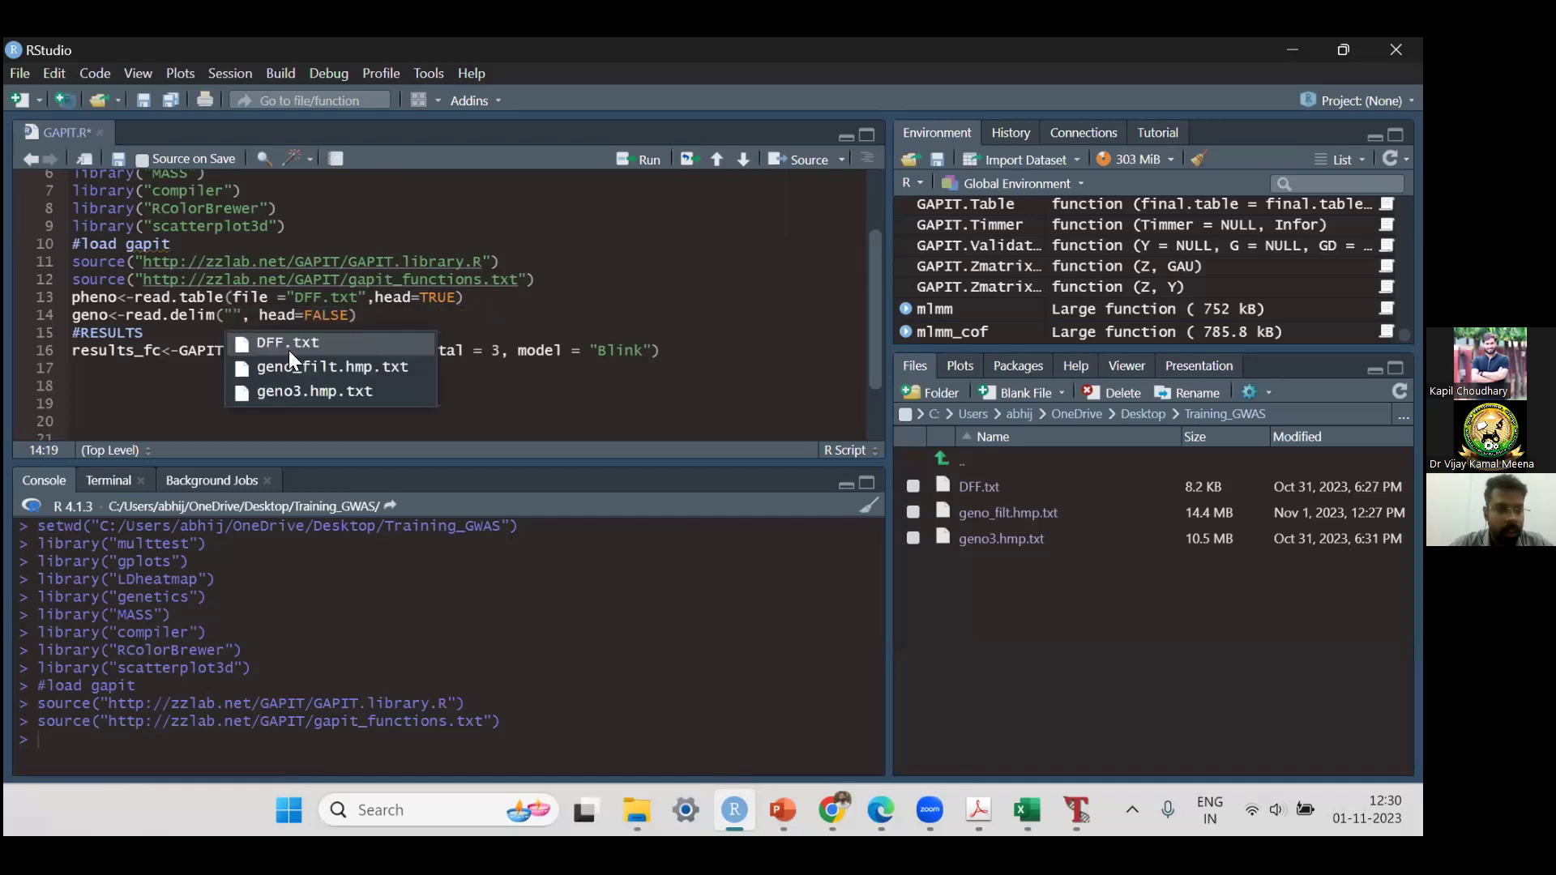
pyautogui.click(336, 366)
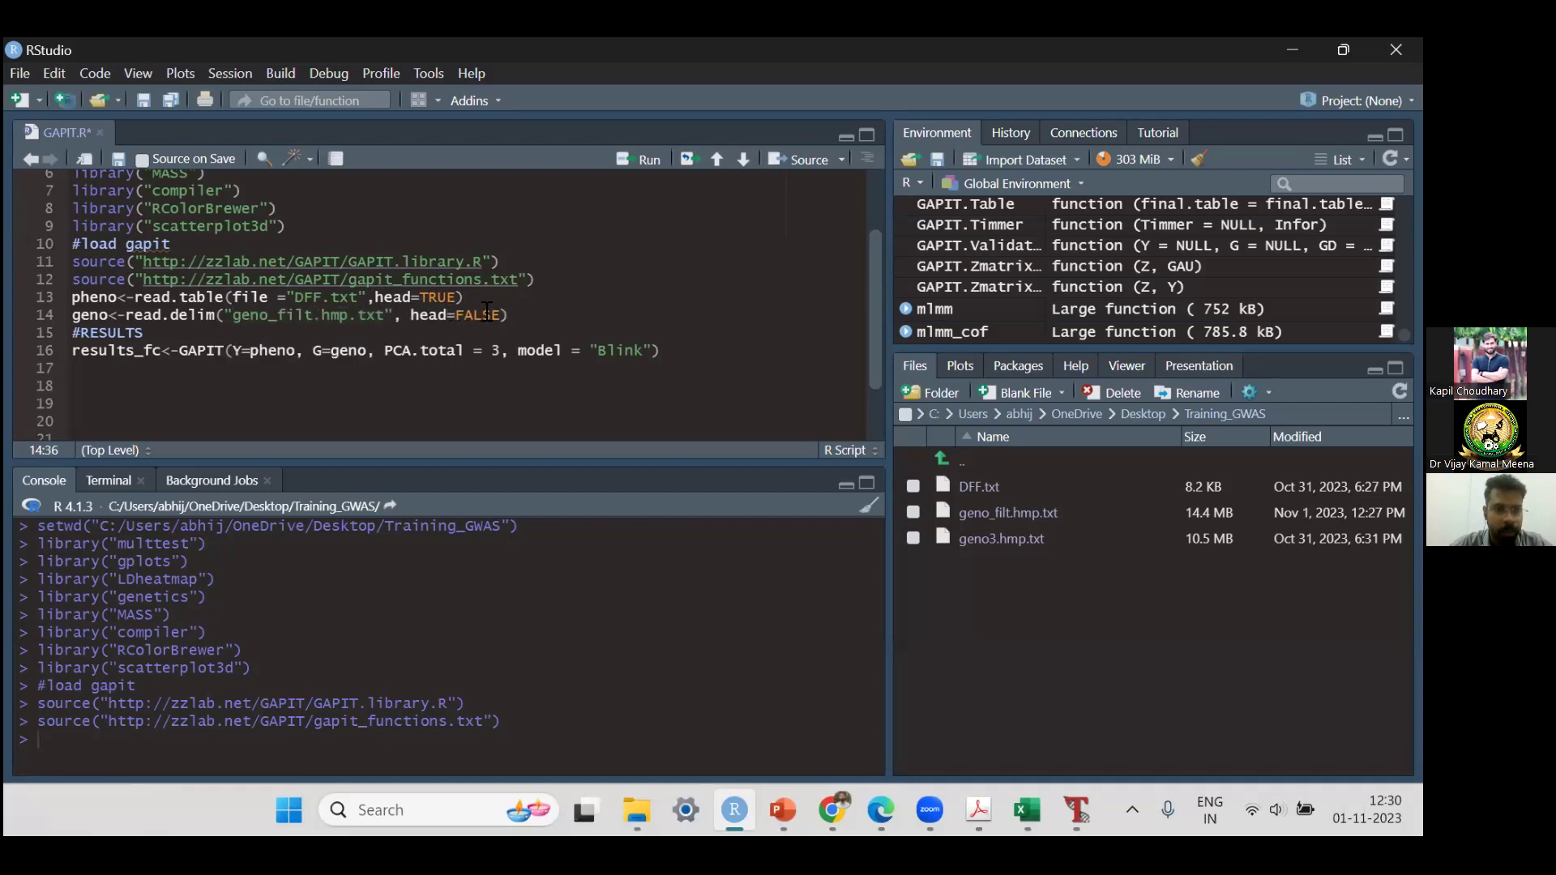
pyautogui.click(521, 317)
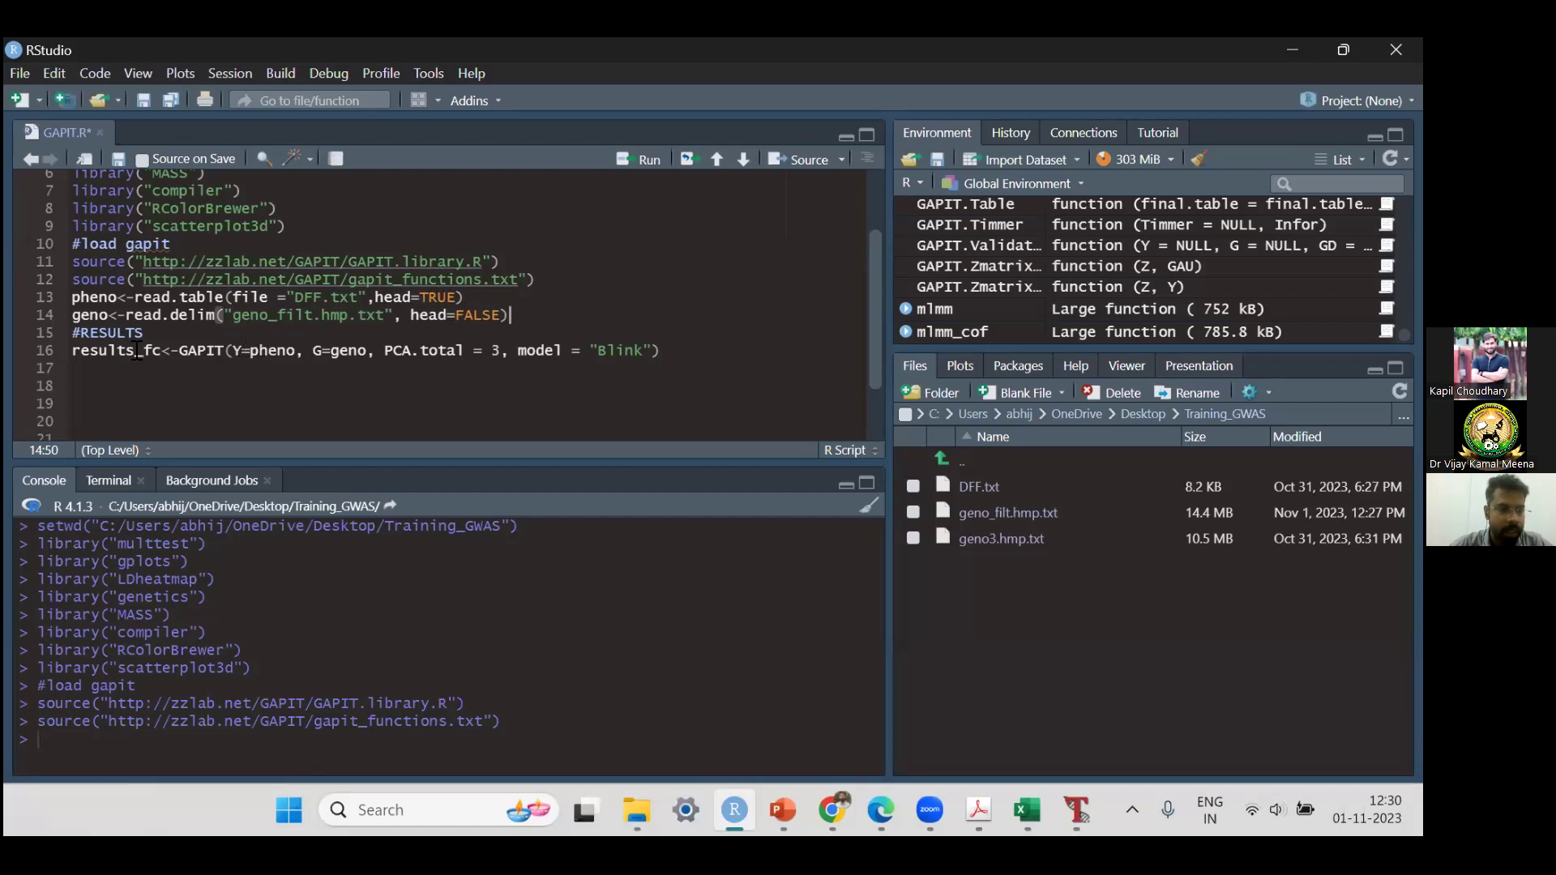
pyautogui.moveTo(75, 296); pyautogui.dragTo(519, 316)
pyautogui.hotkey('ctrl', 'Return')
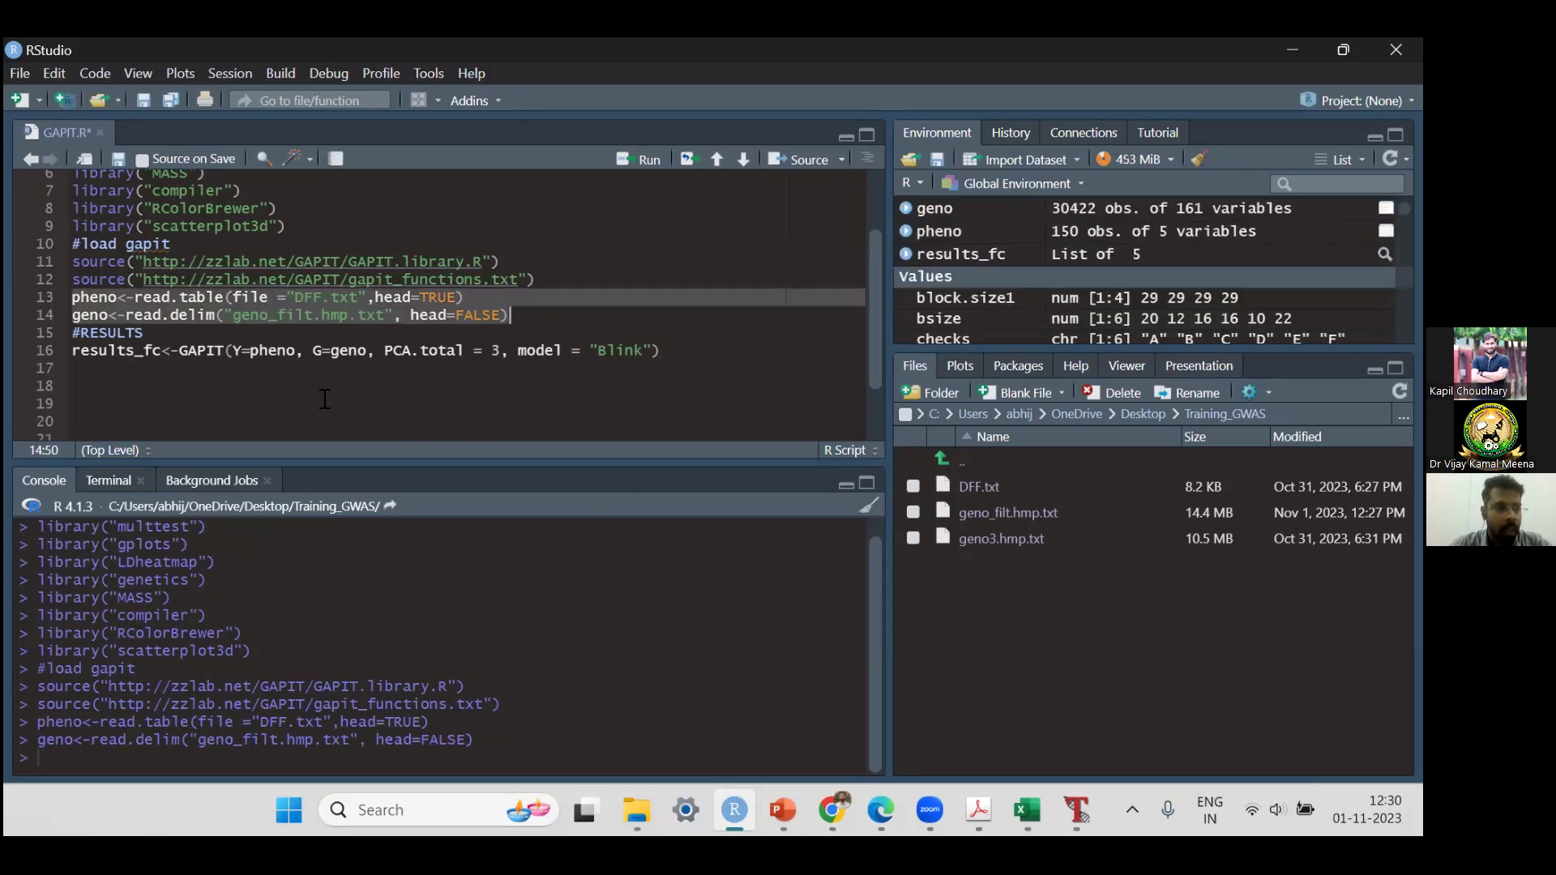
# Step: Review the GAPIT call's arguments on the results_fc line: Y, G, PCA.total and model
pyautogui.click(223, 350)
pyautogui.click(247, 347)
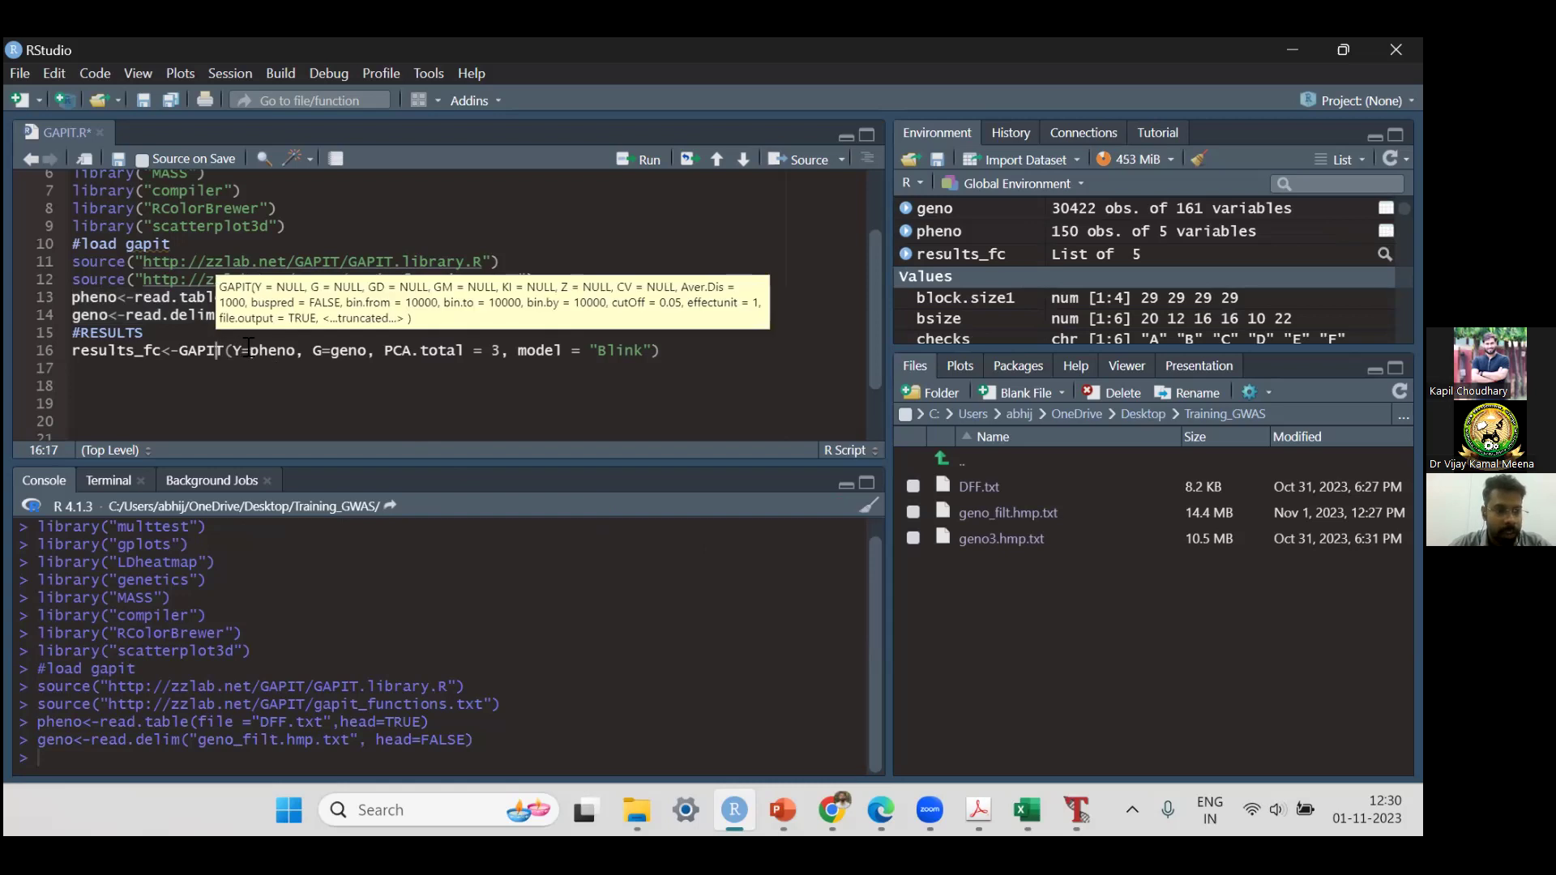
pyautogui.click(300, 352)
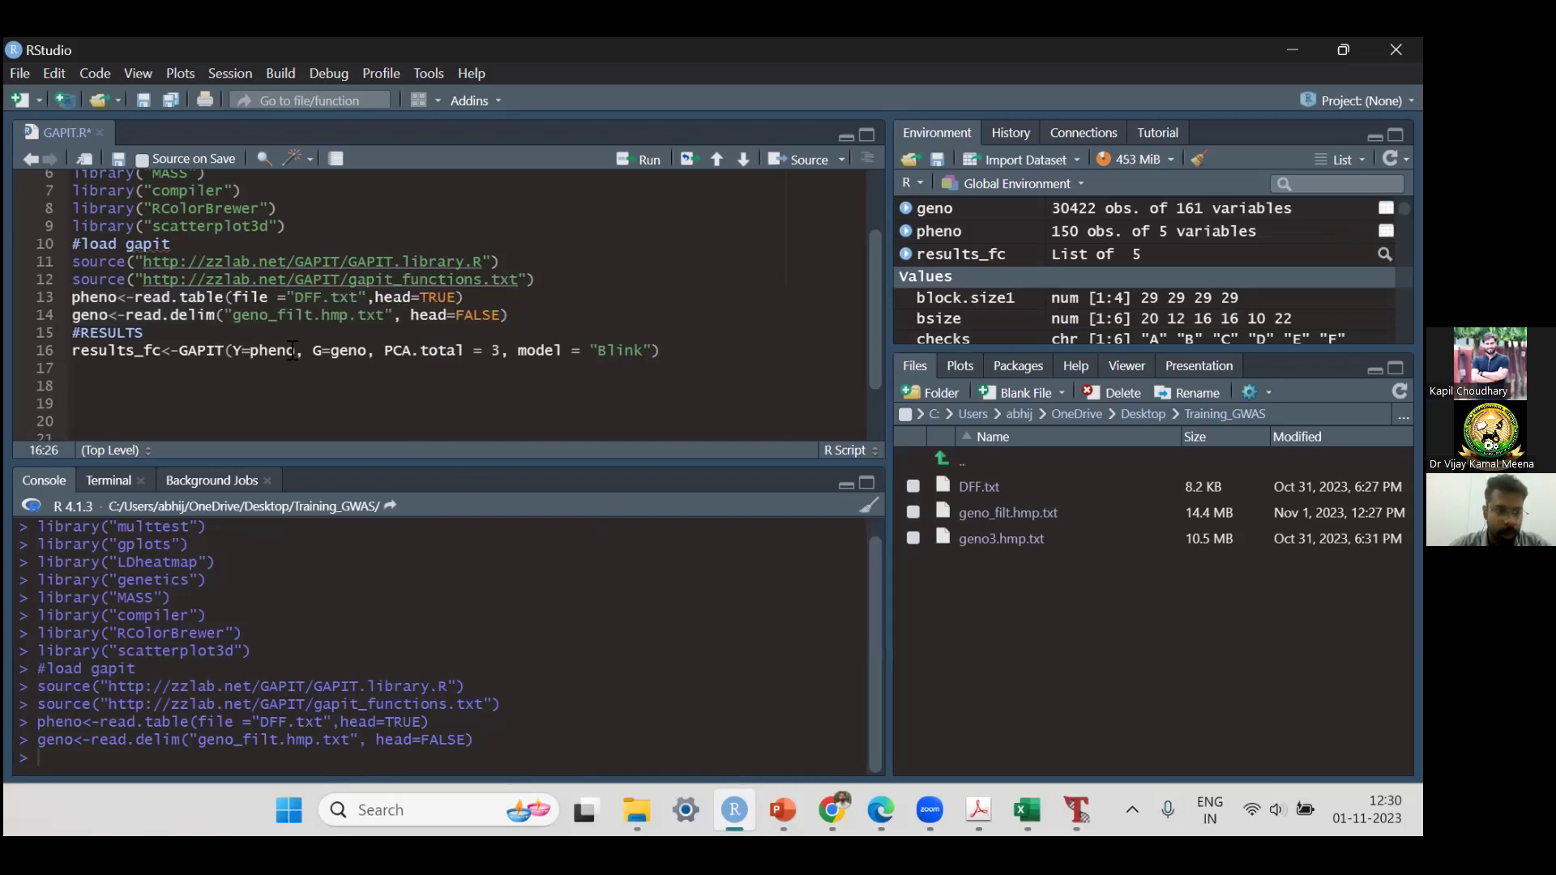
pyautogui.click(322, 350)
pyautogui.click(319, 348)
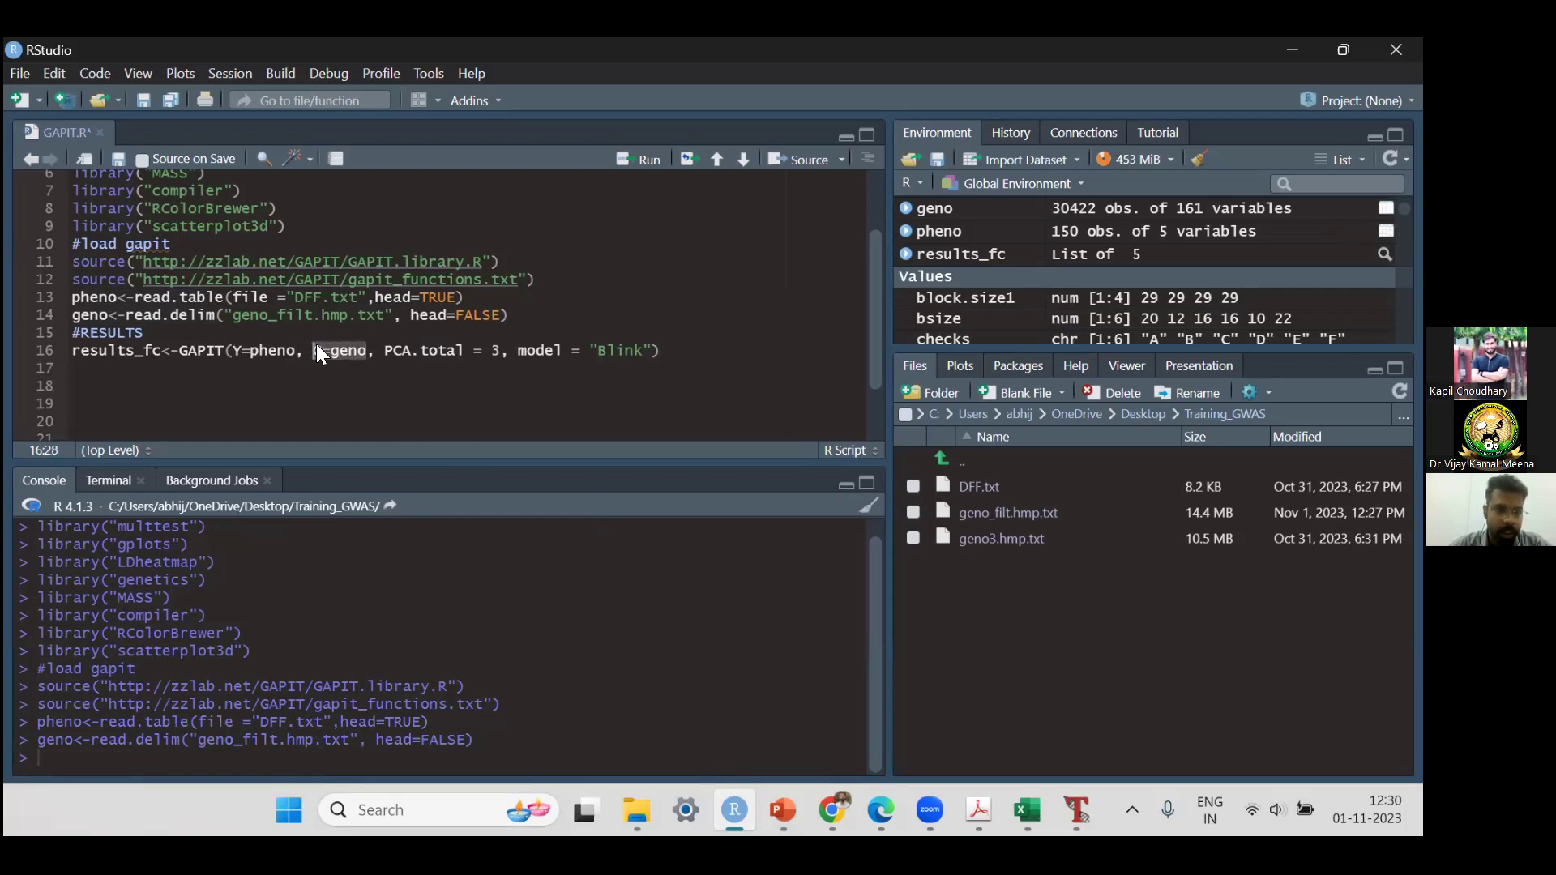
pyautogui.click(502, 352)
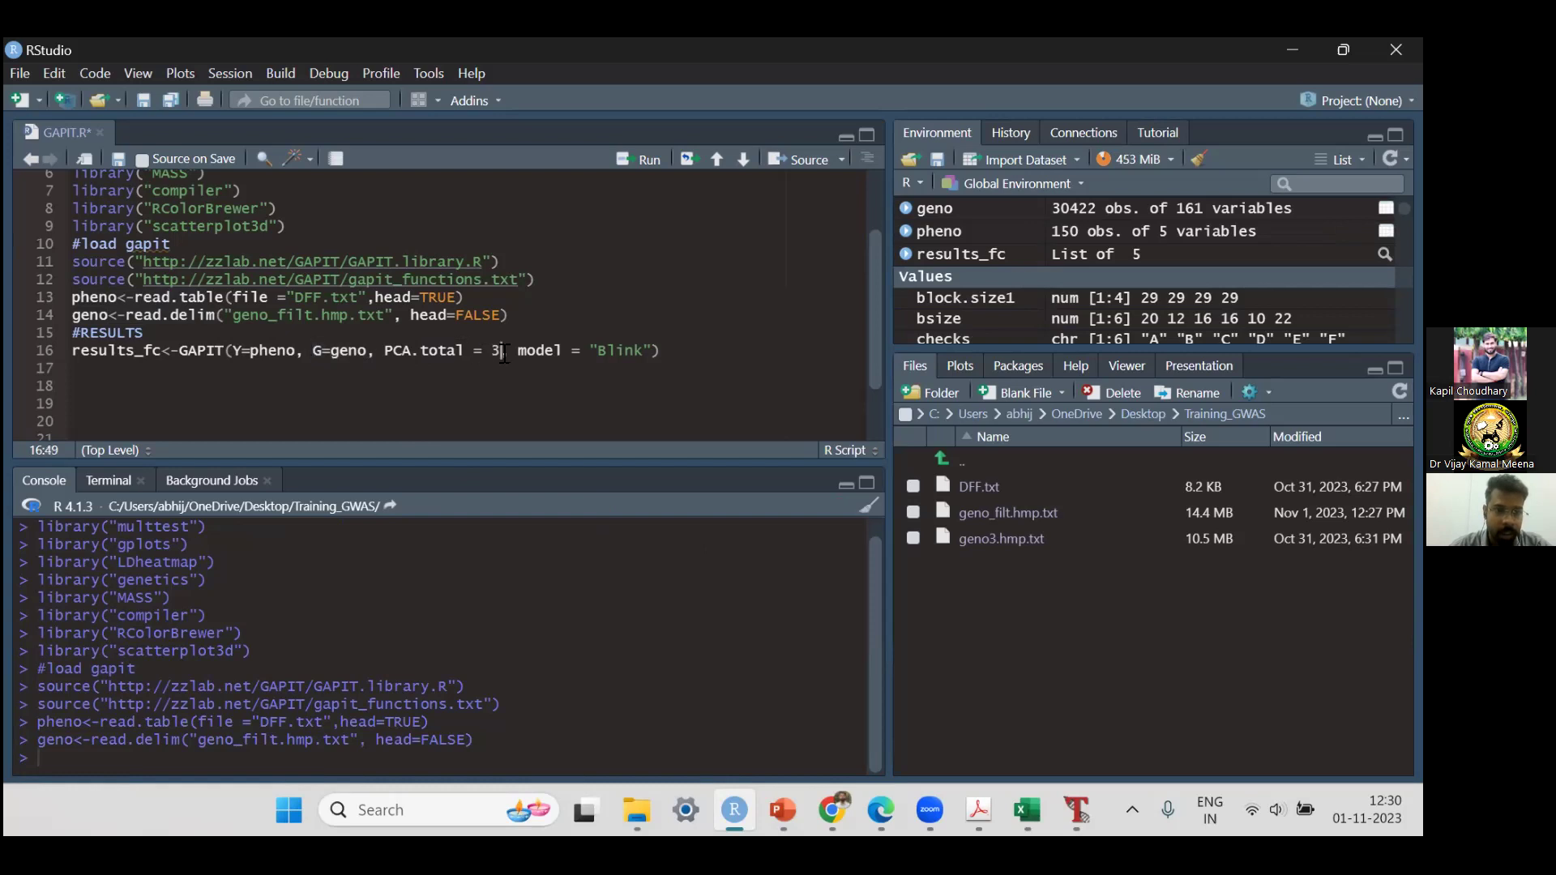
pyautogui.moveTo(504, 354); pyautogui.dragTo(391, 353)
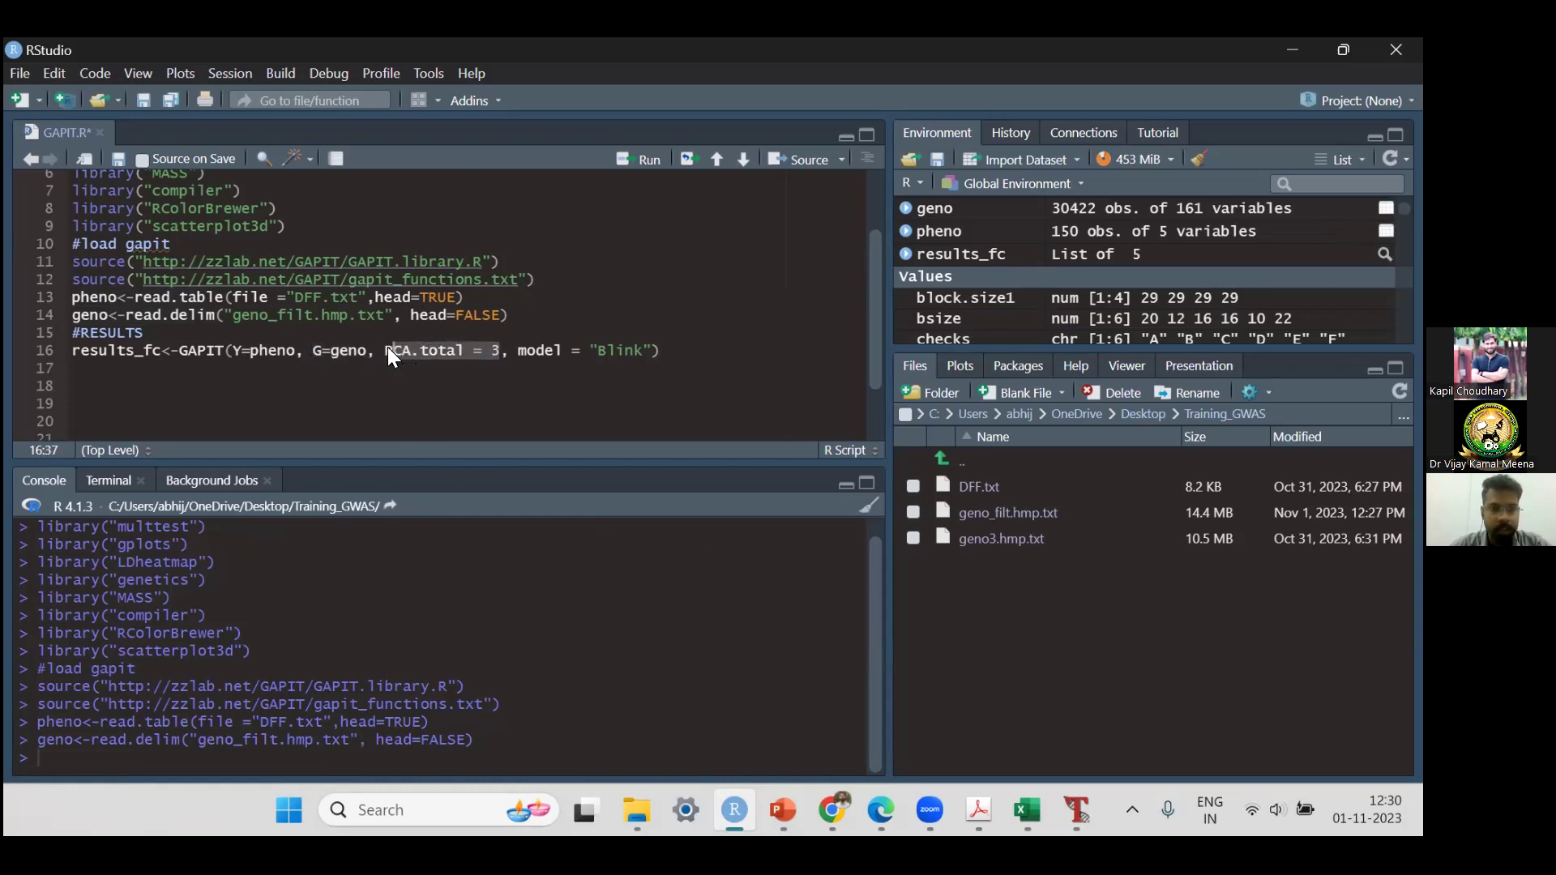
pyautogui.click(512, 352)
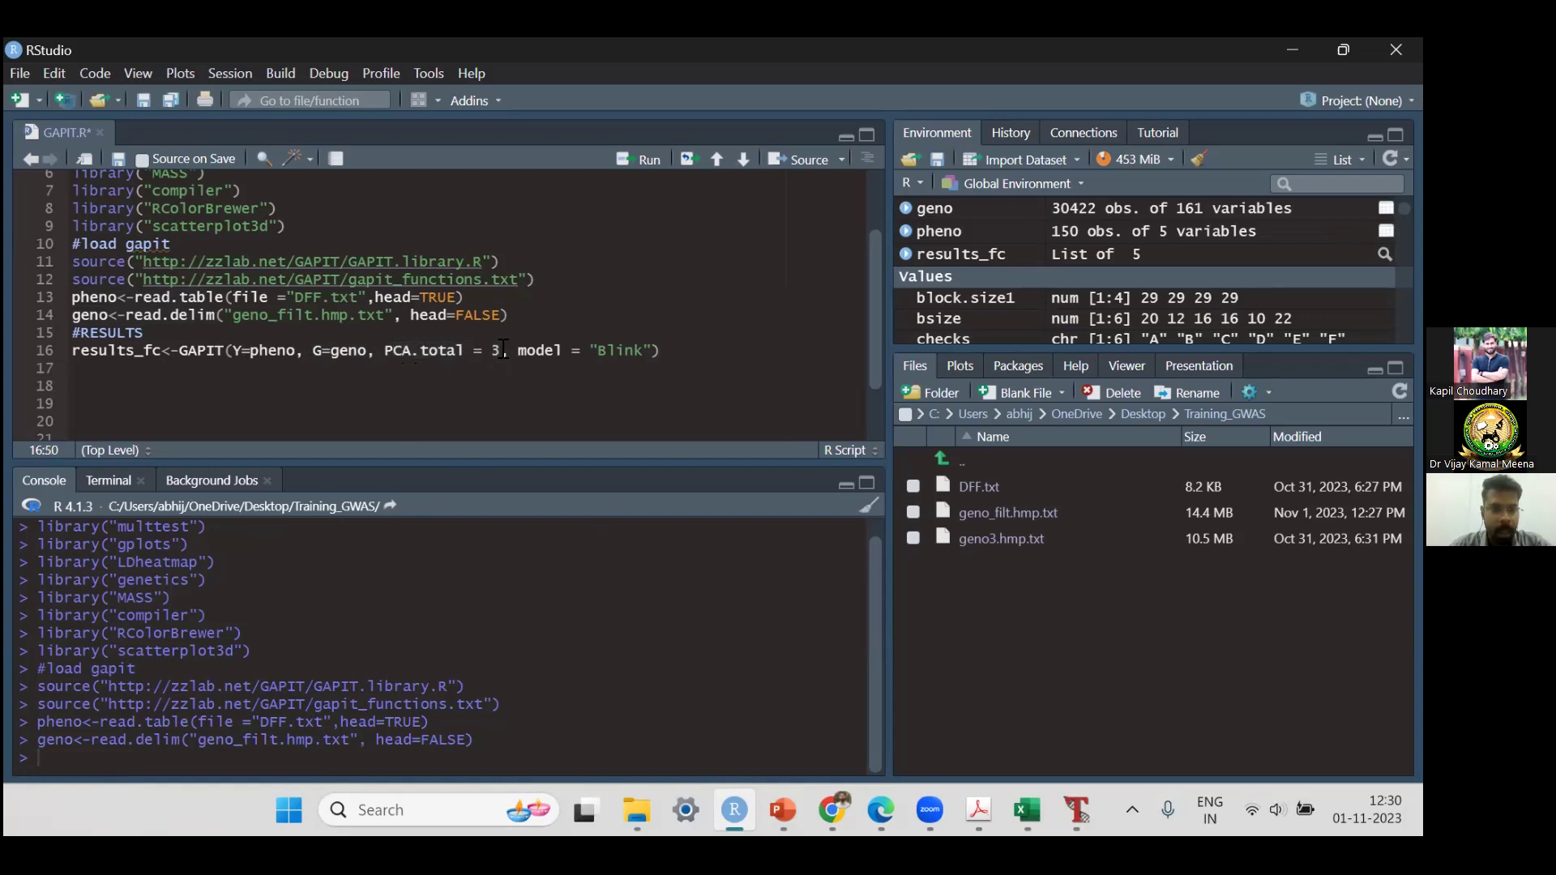
pyautogui.click(389, 351)
pyautogui.moveTo(389, 352); pyautogui.dragTo(502, 348)
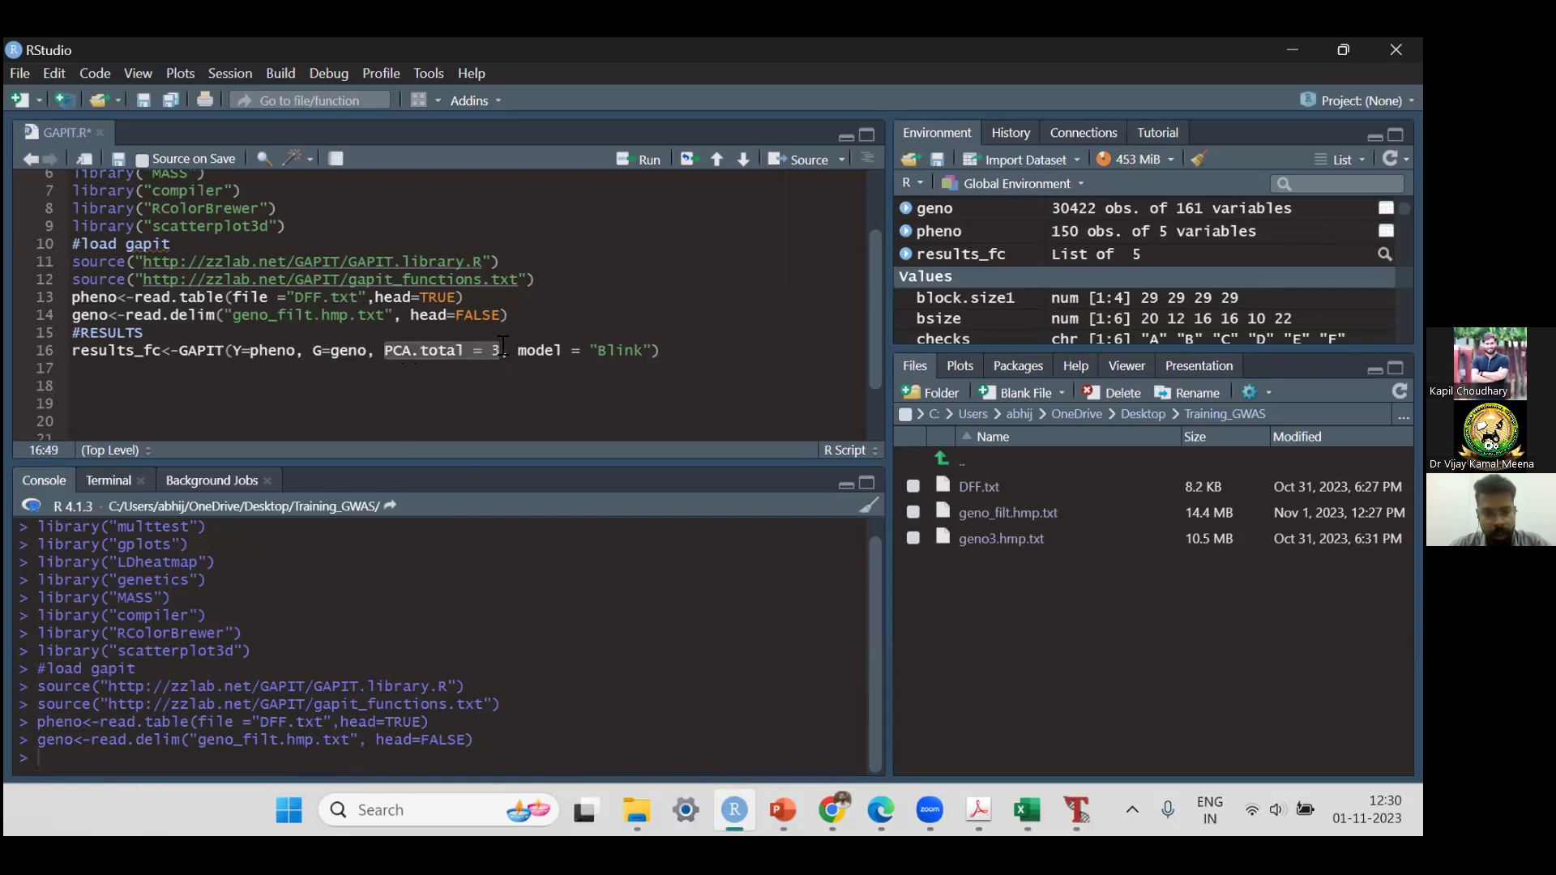
pyautogui.click(599, 352)
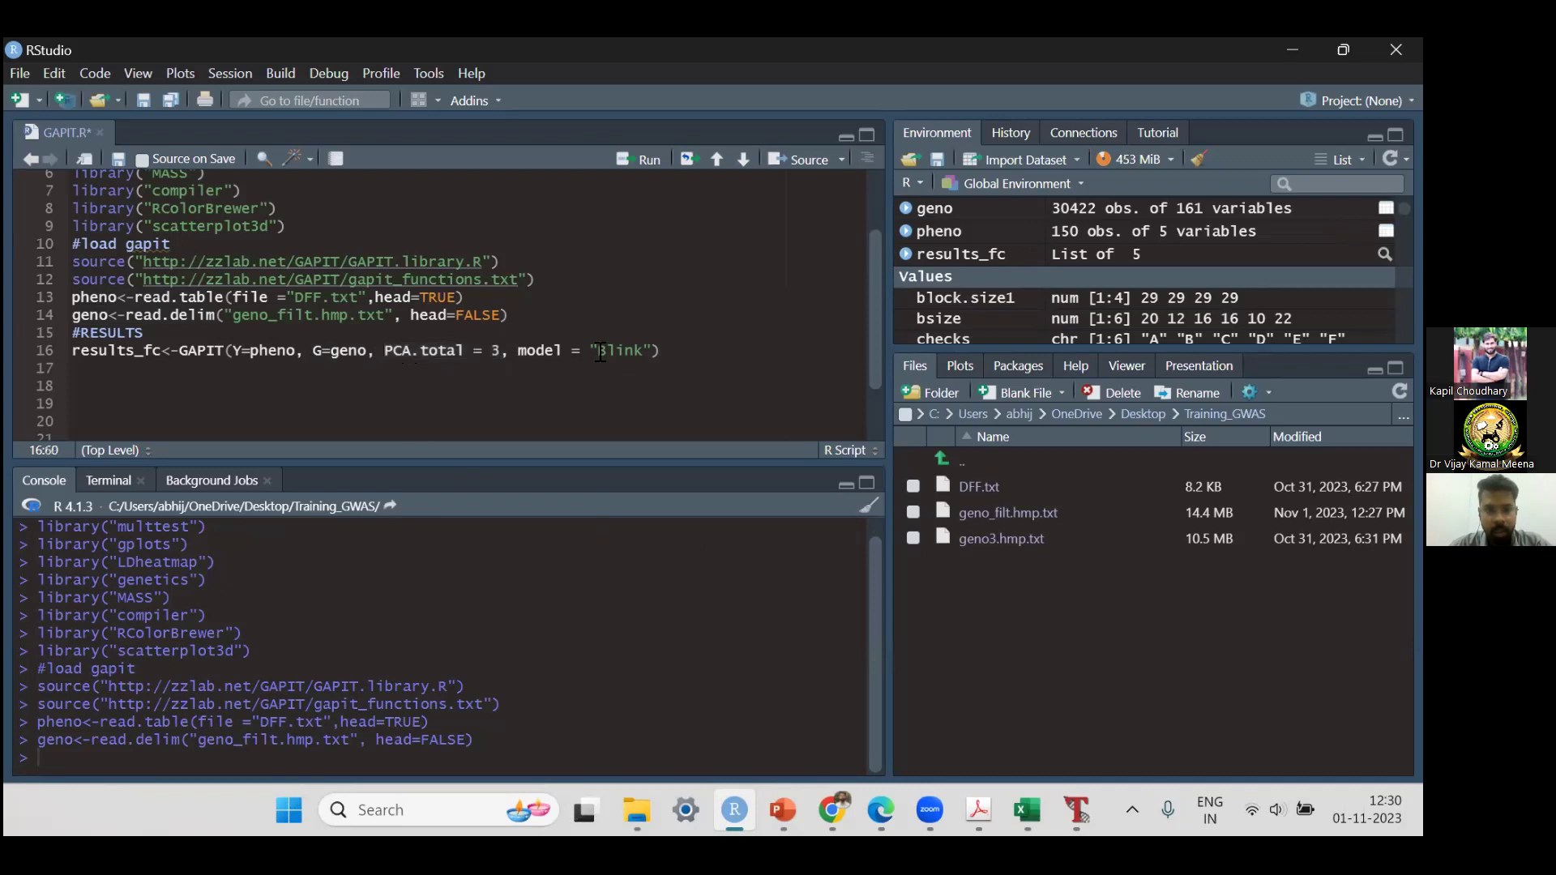
# Step: Run the results_fc GAPIT line with PCA.total = 3 and the Blink model, and enlarge the console area
pyautogui.click(666, 350)
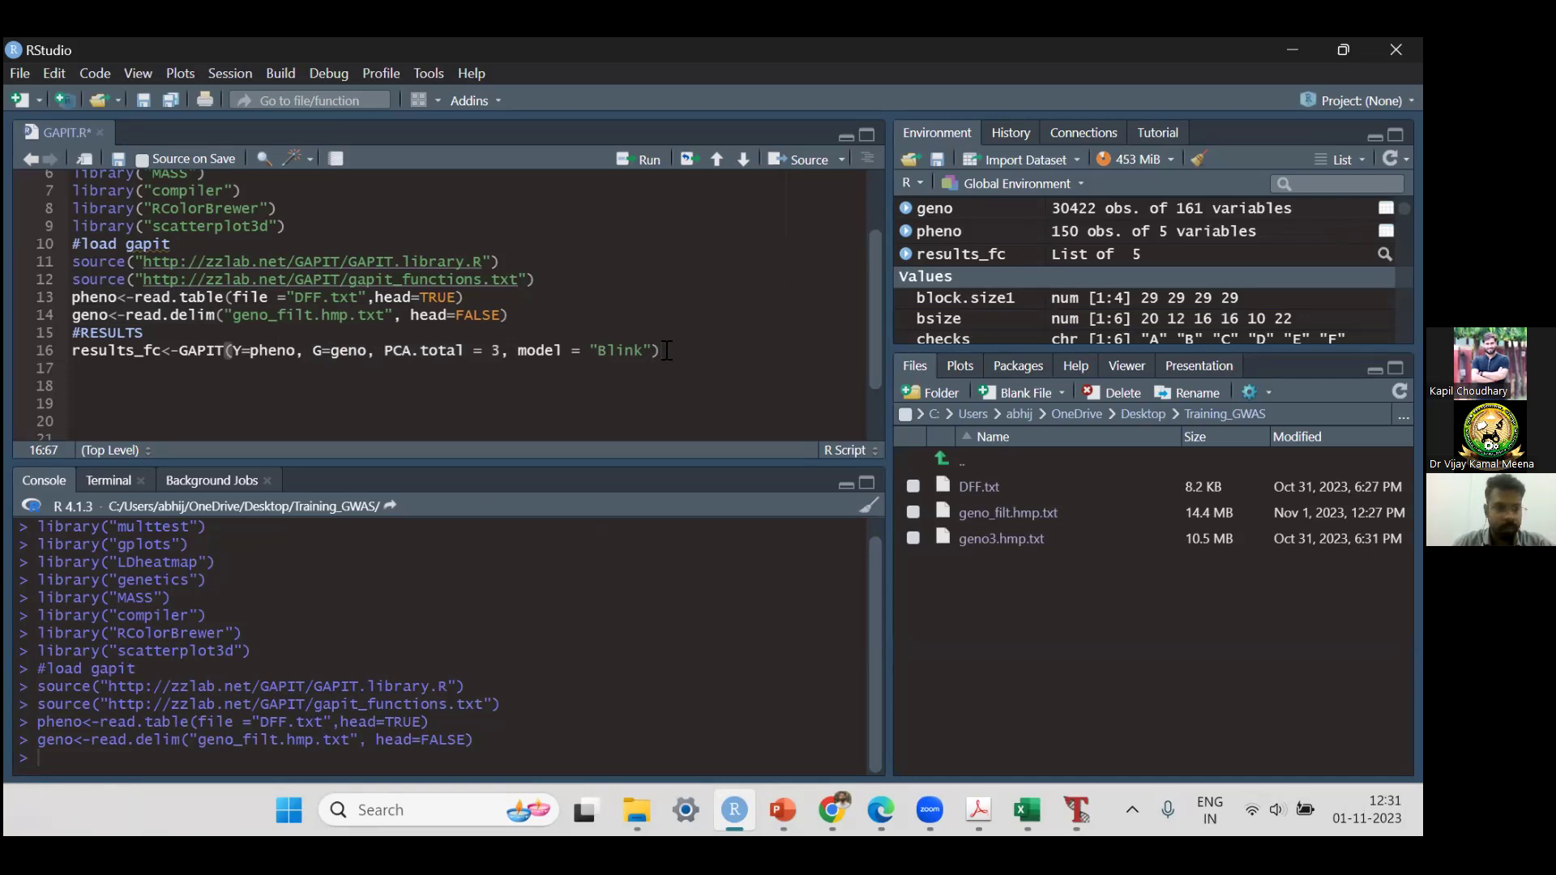
pyautogui.hotkey('ctrl', 'Return')
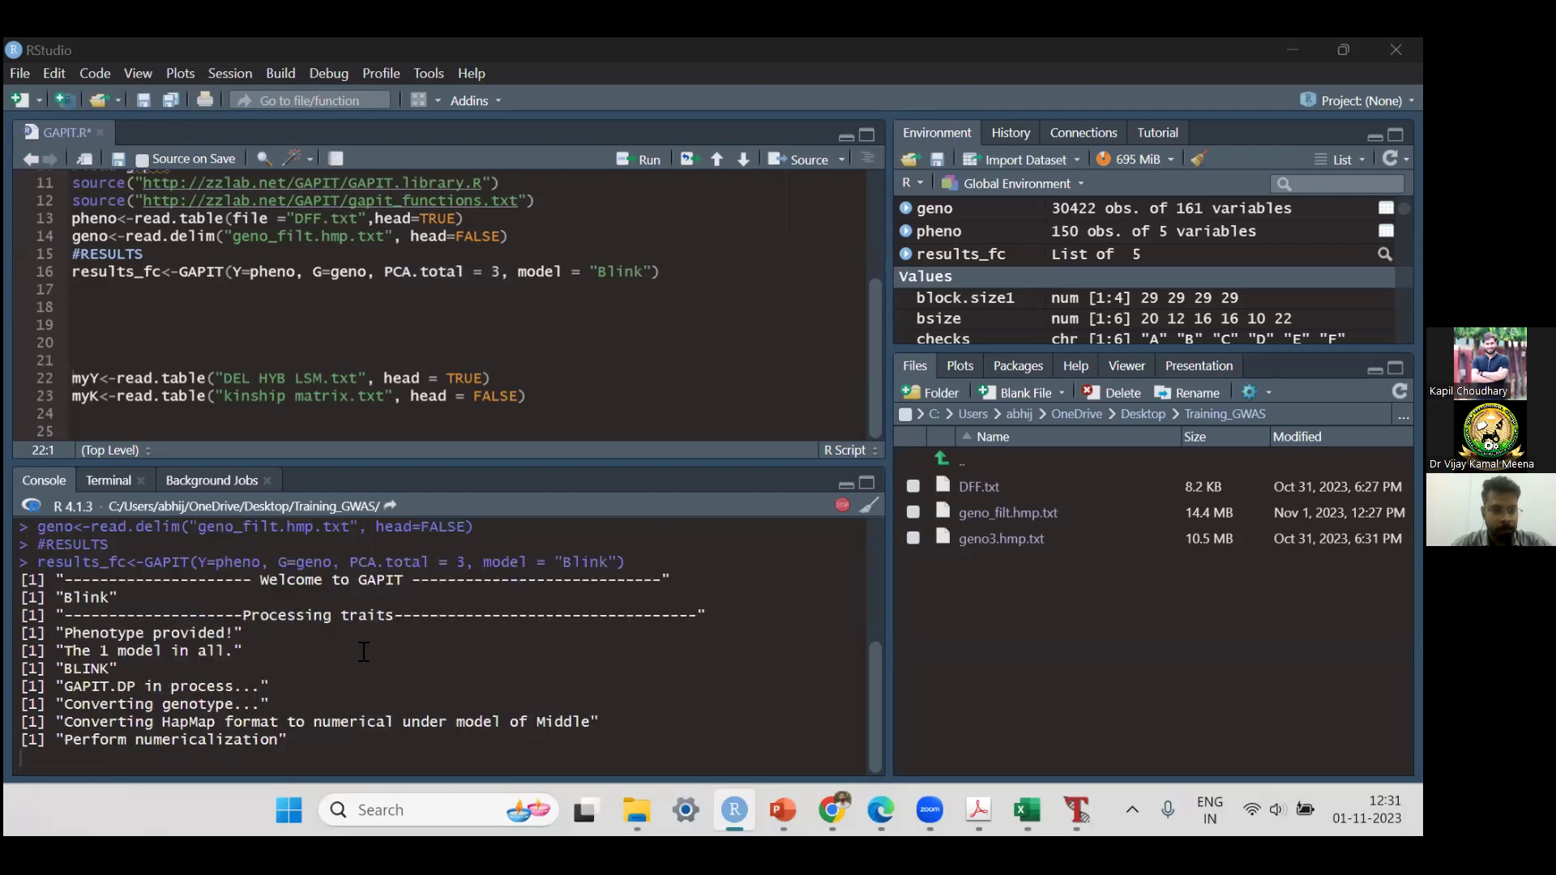
pyautogui.moveTo(565, 464); pyautogui.dragTo(593, 386)
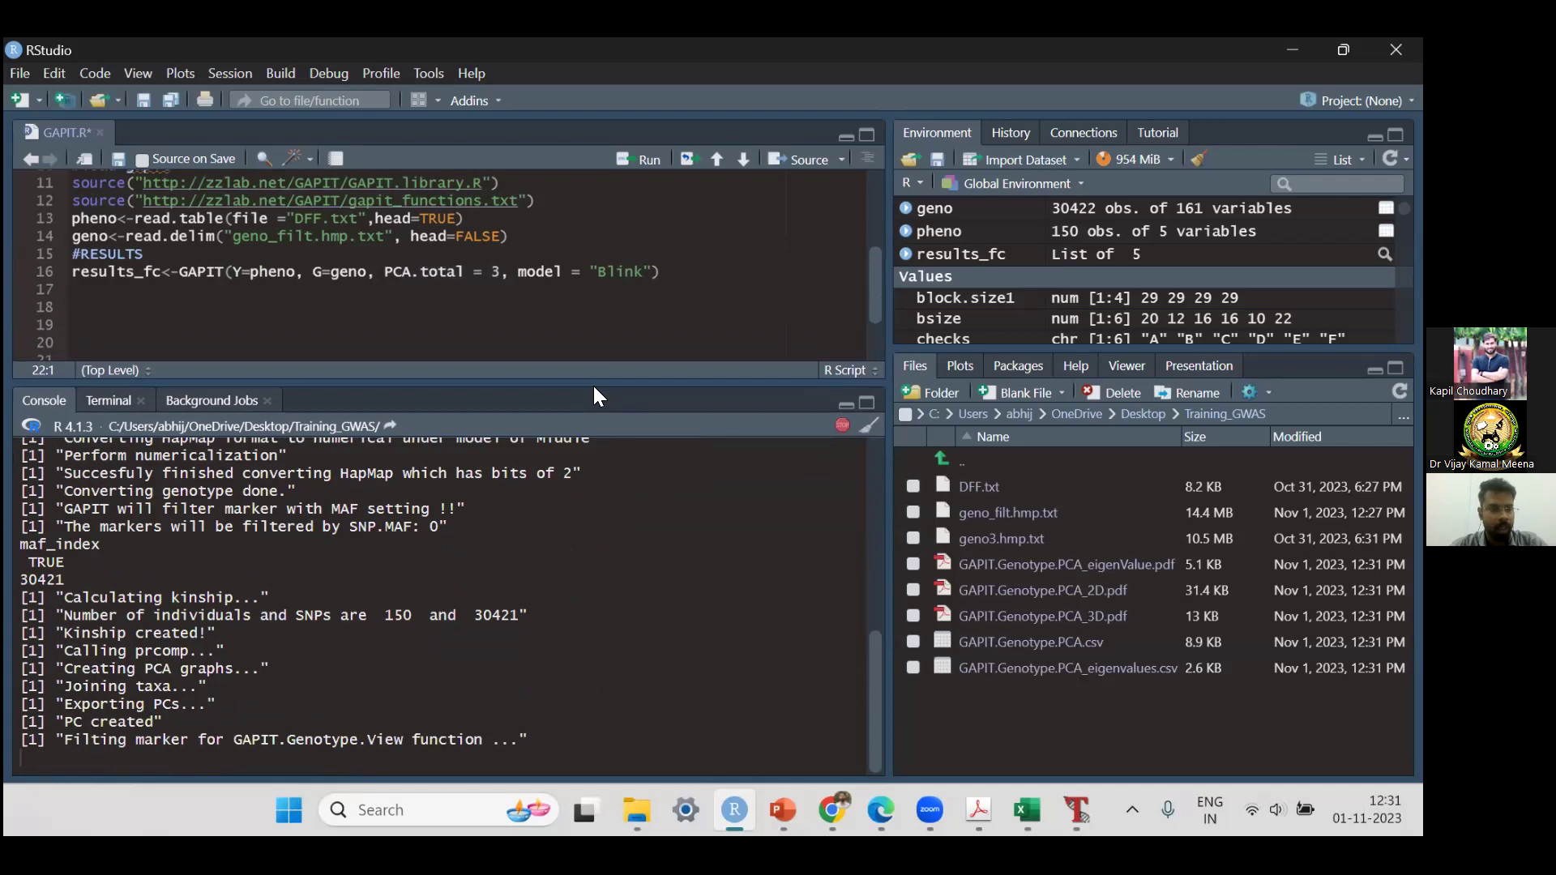
# Step: Read back through the GAPIT console log, examining the kinship and PCA messages and the candidate significant markers per chromosome
pyautogui.scroll(3, 535, 486)
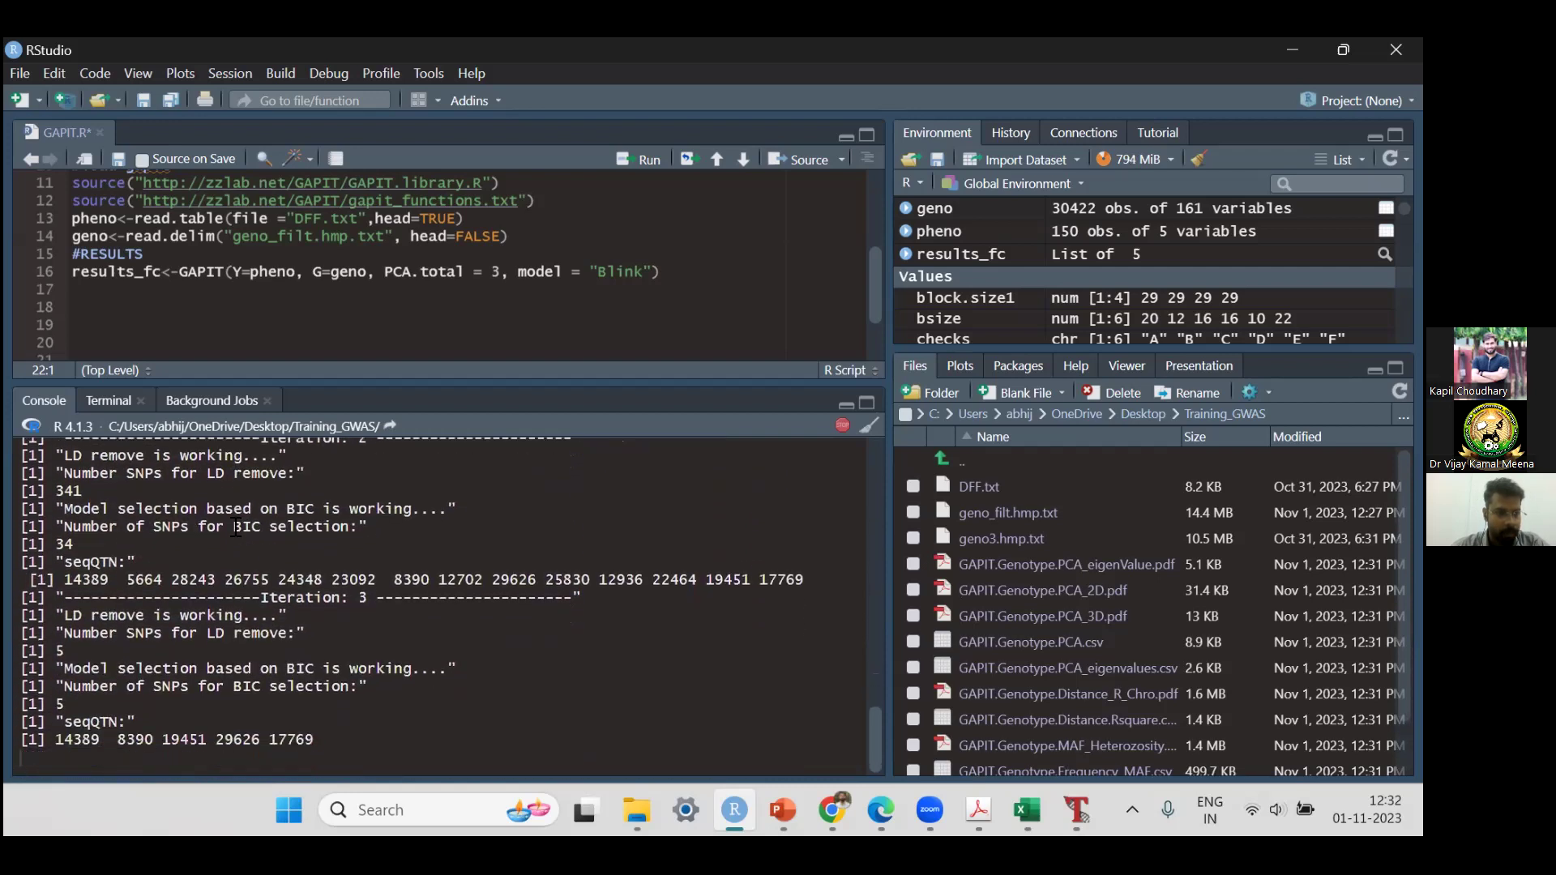
pyautogui.scroll(5, 236, 526)
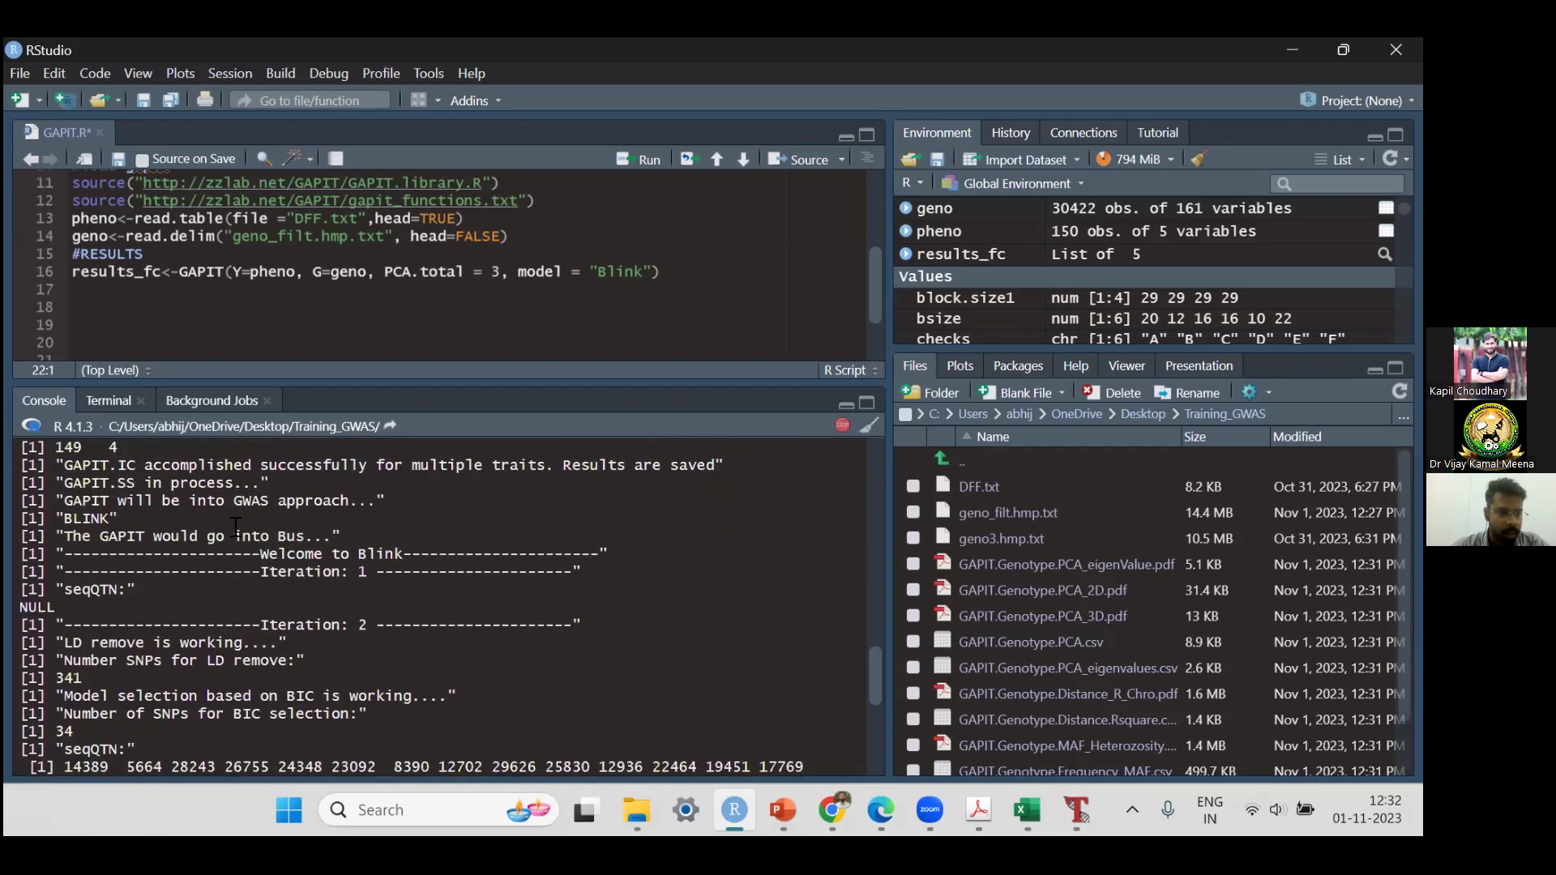
pyautogui.scroll(4, 236, 527)
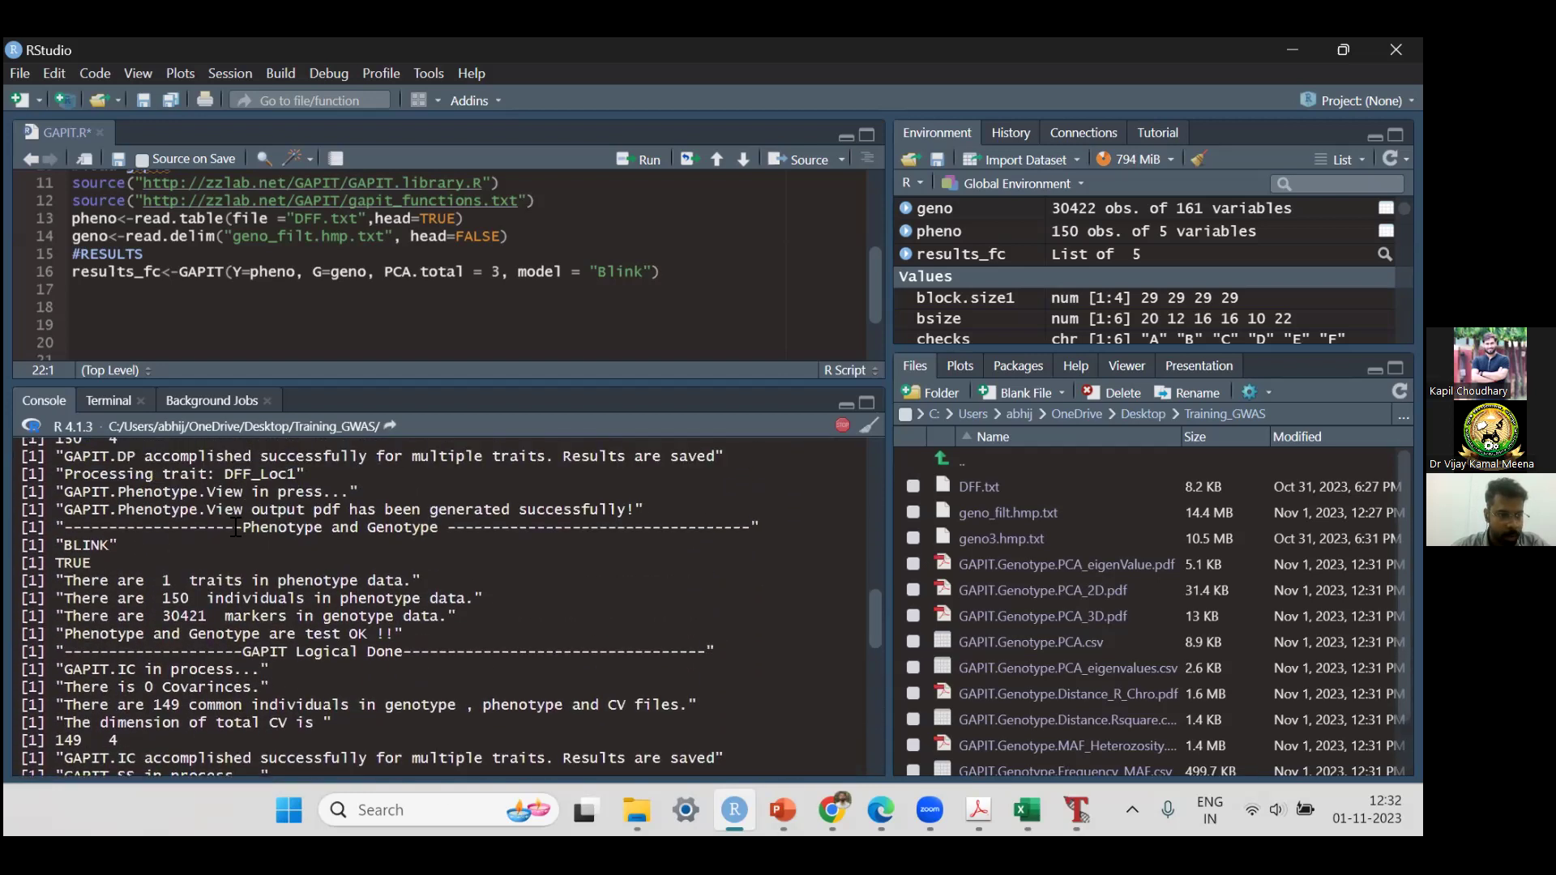
pyautogui.scroll(2, 236, 527)
pyautogui.scroll(3, 236, 527)
pyautogui.scroll(1, 236, 526)
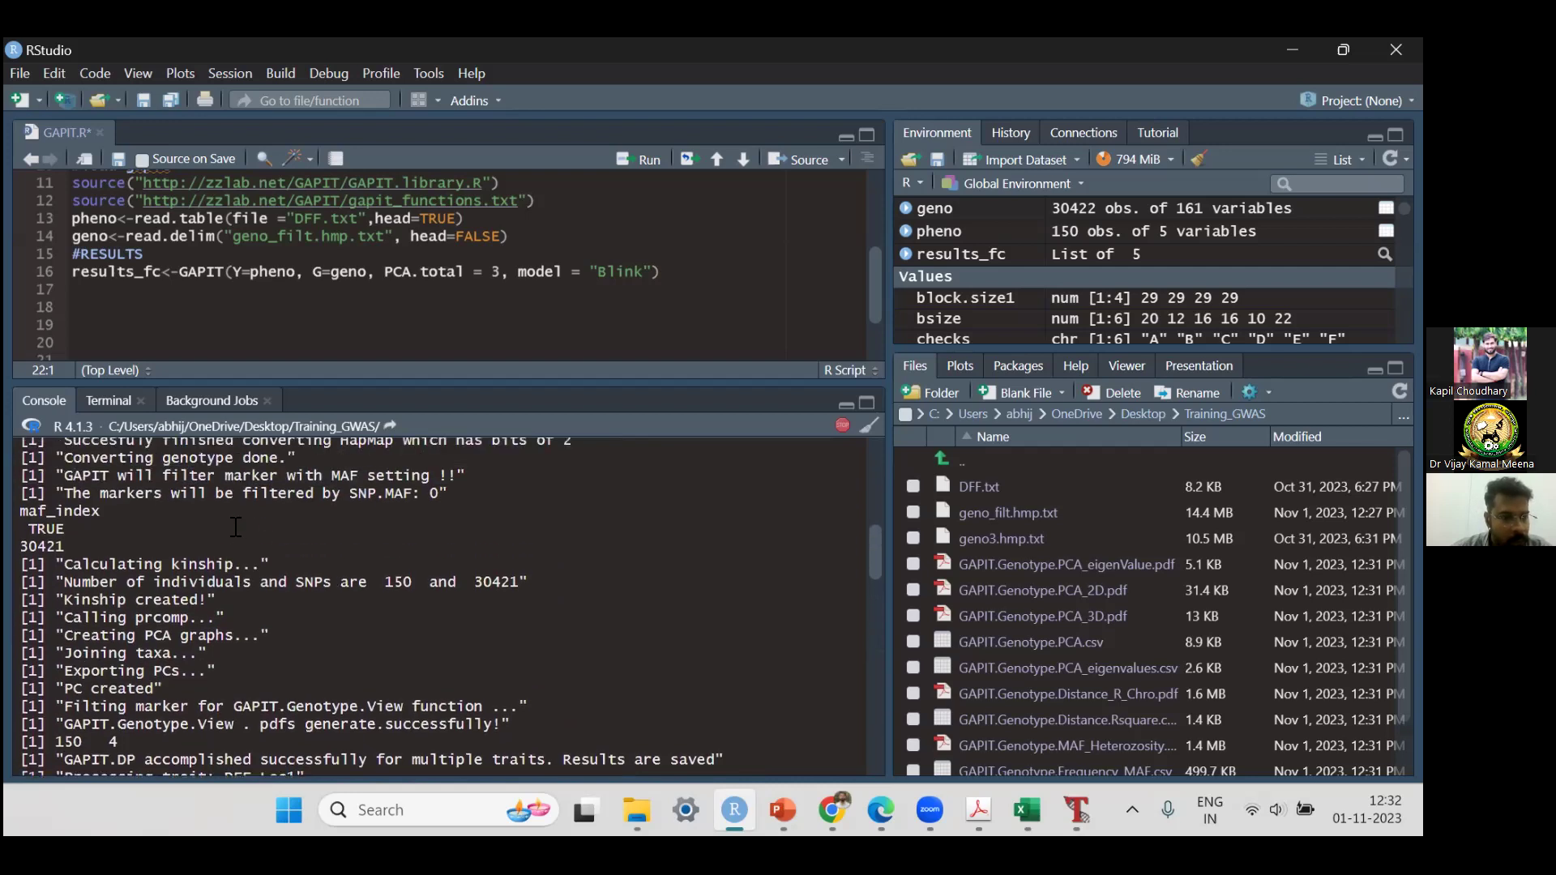
pyautogui.moveTo(215, 606); pyautogui.dragTo(158, 620)
pyautogui.click(158, 620)
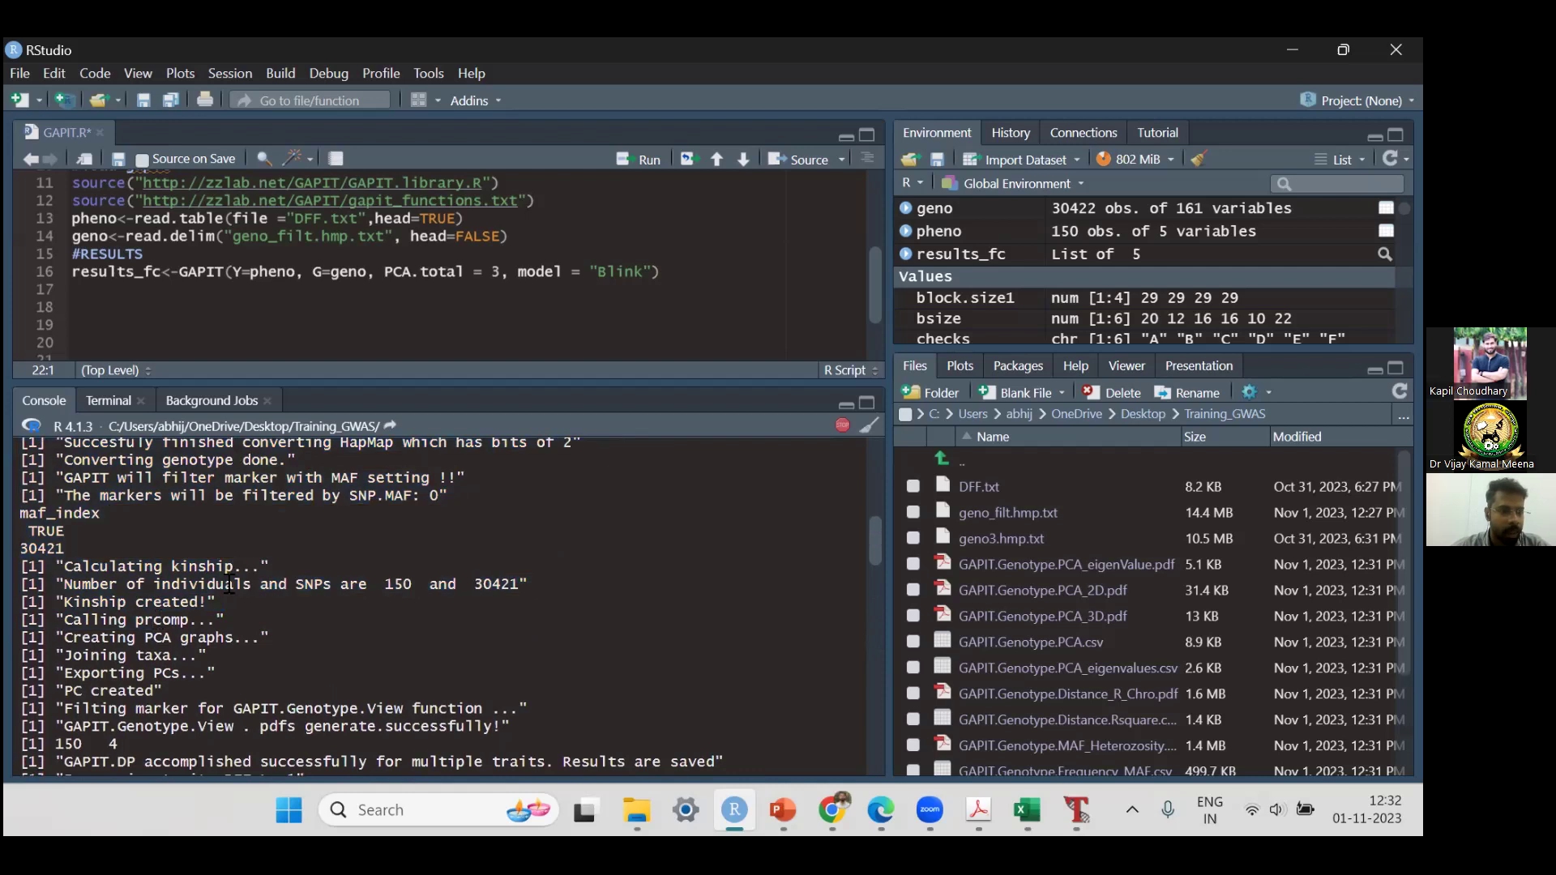
pyautogui.moveTo(231, 599); pyautogui.dragTo(173, 601)
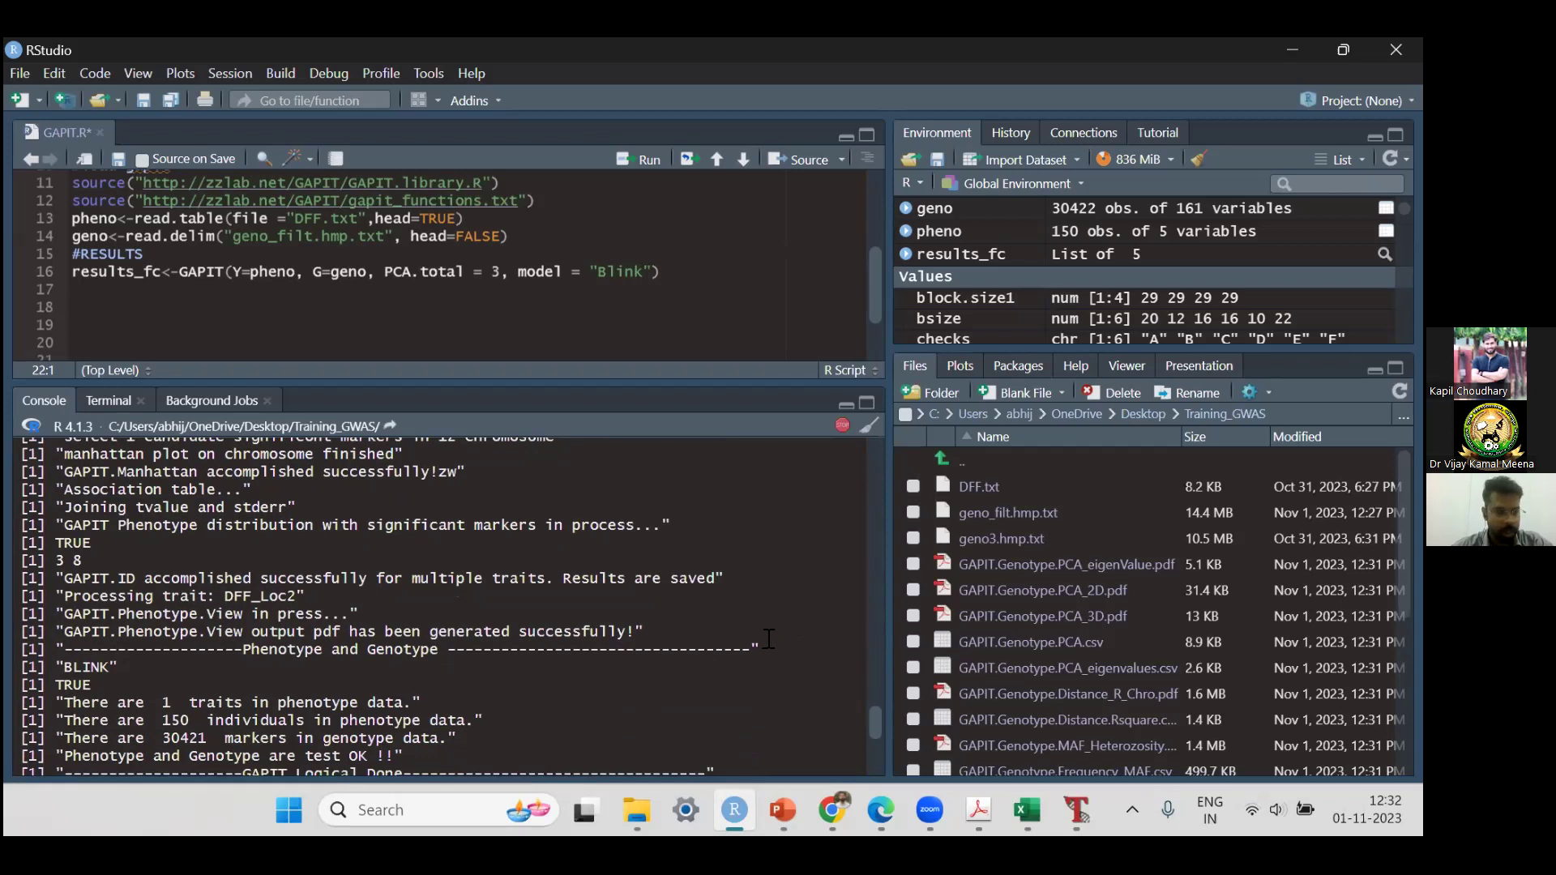
pyautogui.scroll(5, 599, 624)
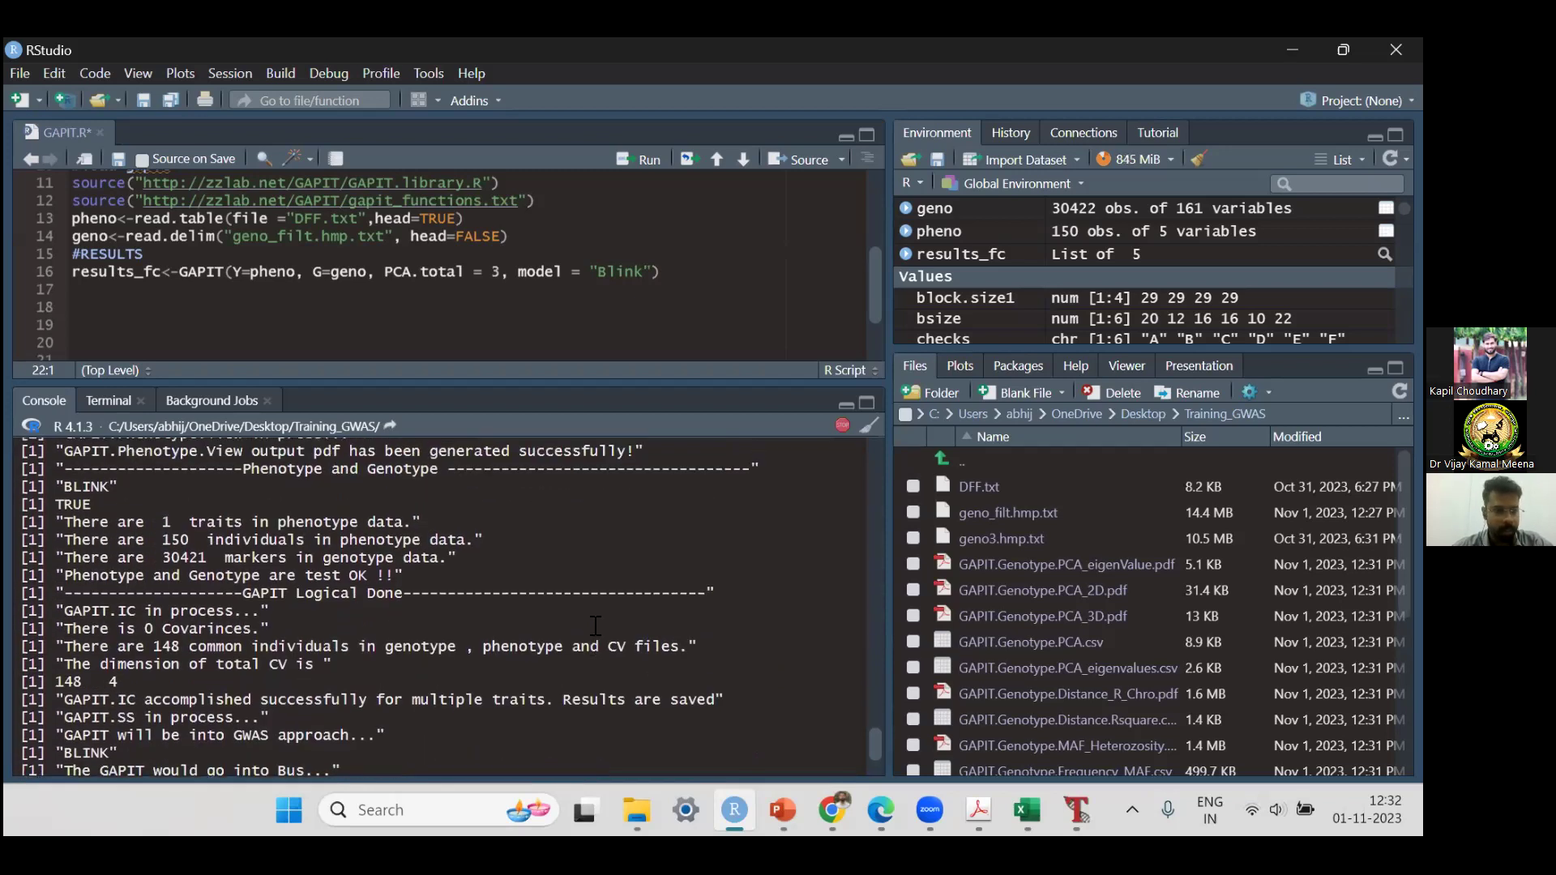
pyautogui.scroll(3, 596, 625)
pyautogui.scroll(-10, 596, 626)
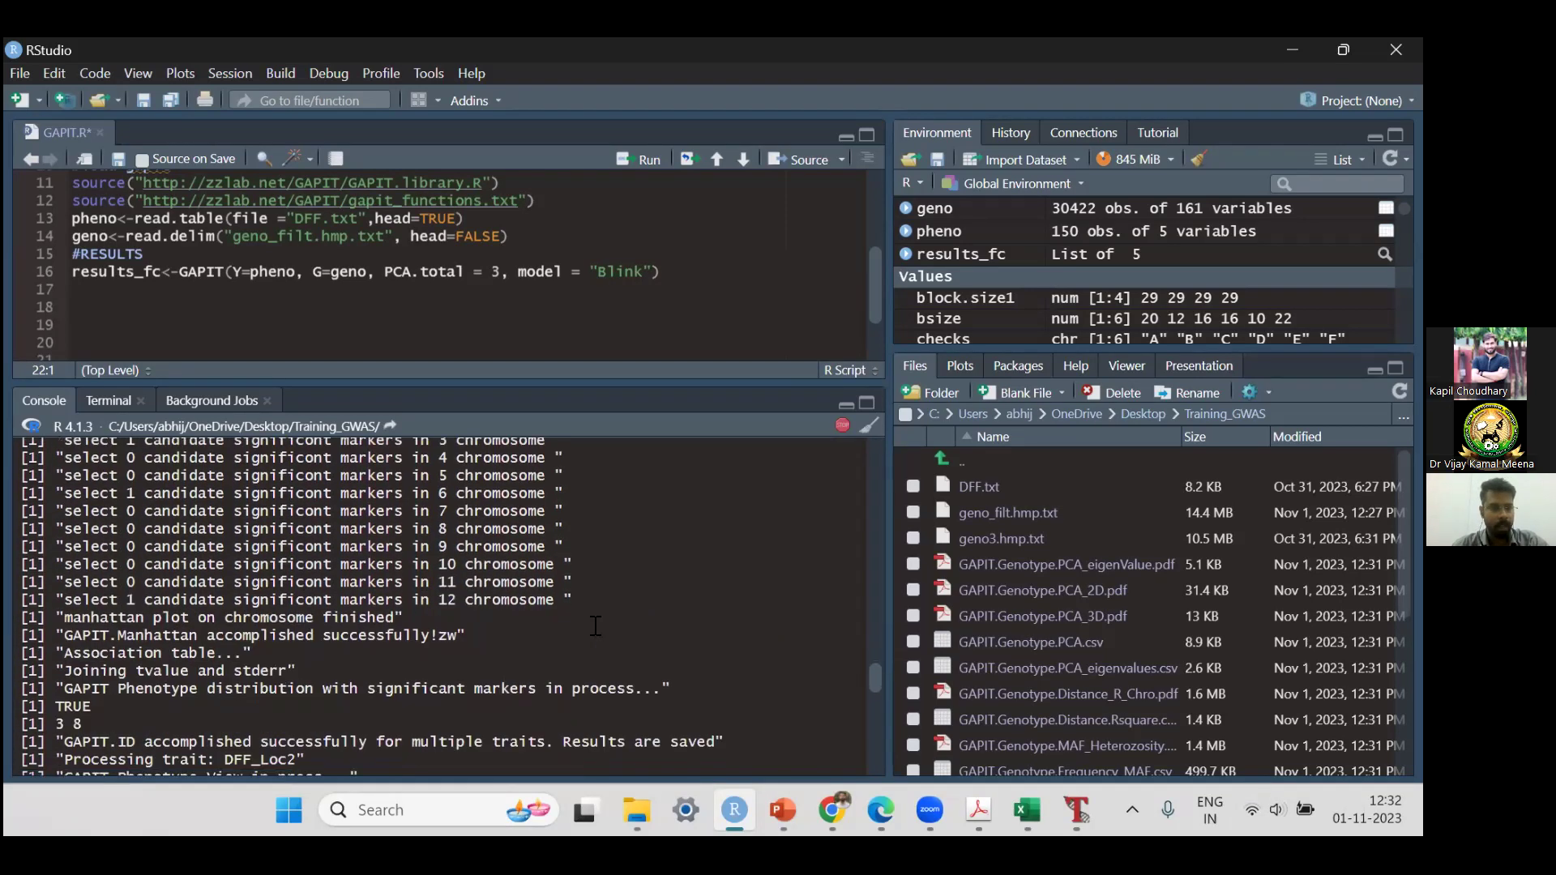
# Step: Look over the GAPIT output files in the Training_GWAS folder in File Explorer, and return to RStudio to check the console log
pyautogui.moveTo(637, 809)
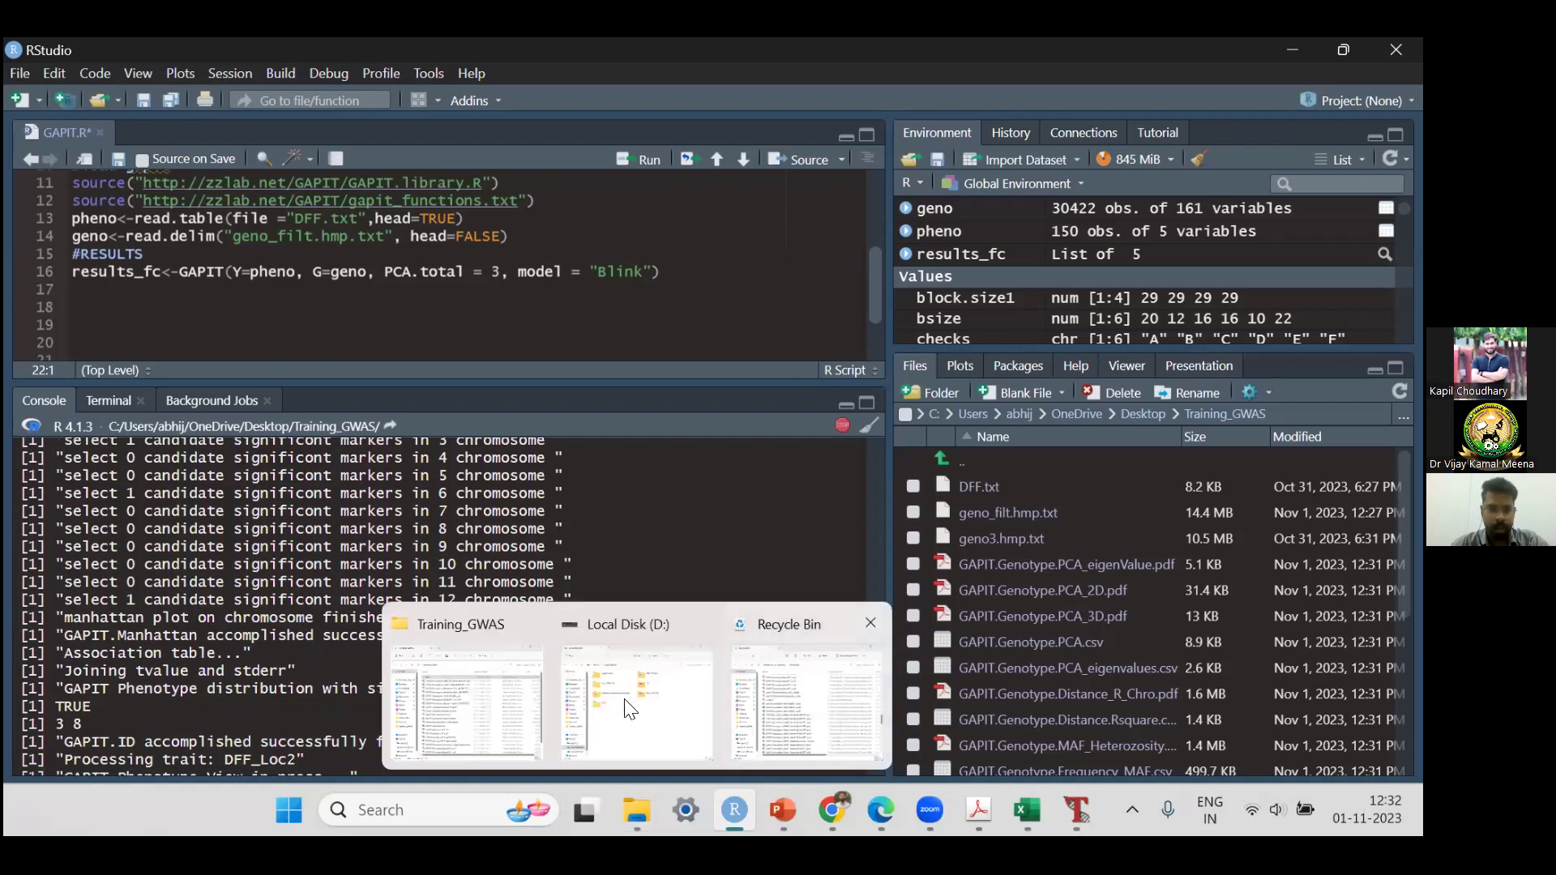
pyautogui.click(518, 709)
pyautogui.scroll(-1, 699, 483)
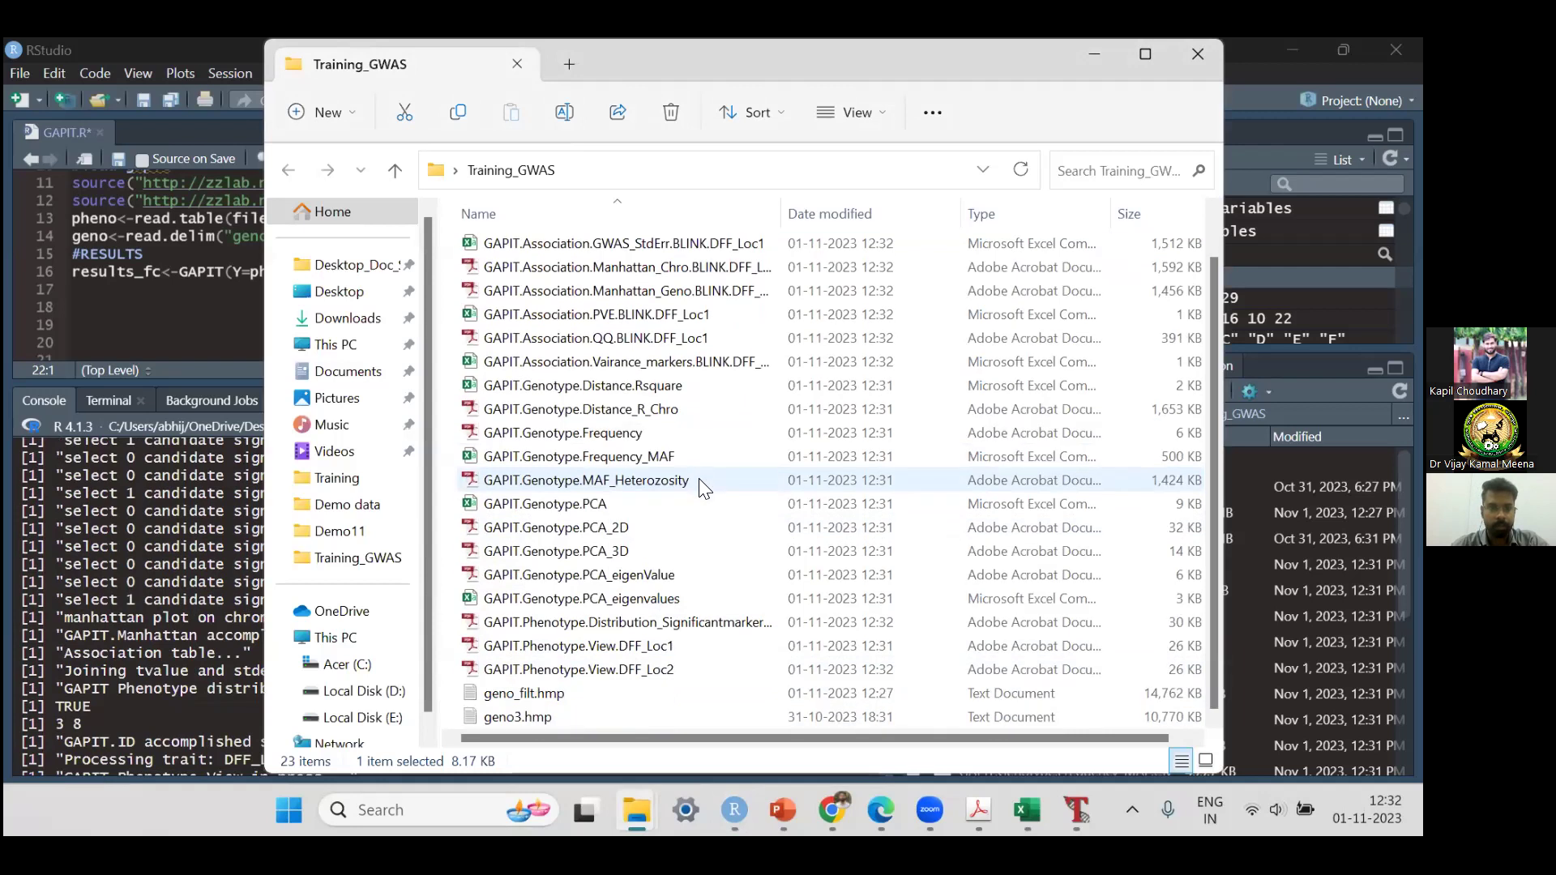
pyautogui.click(132, 600)
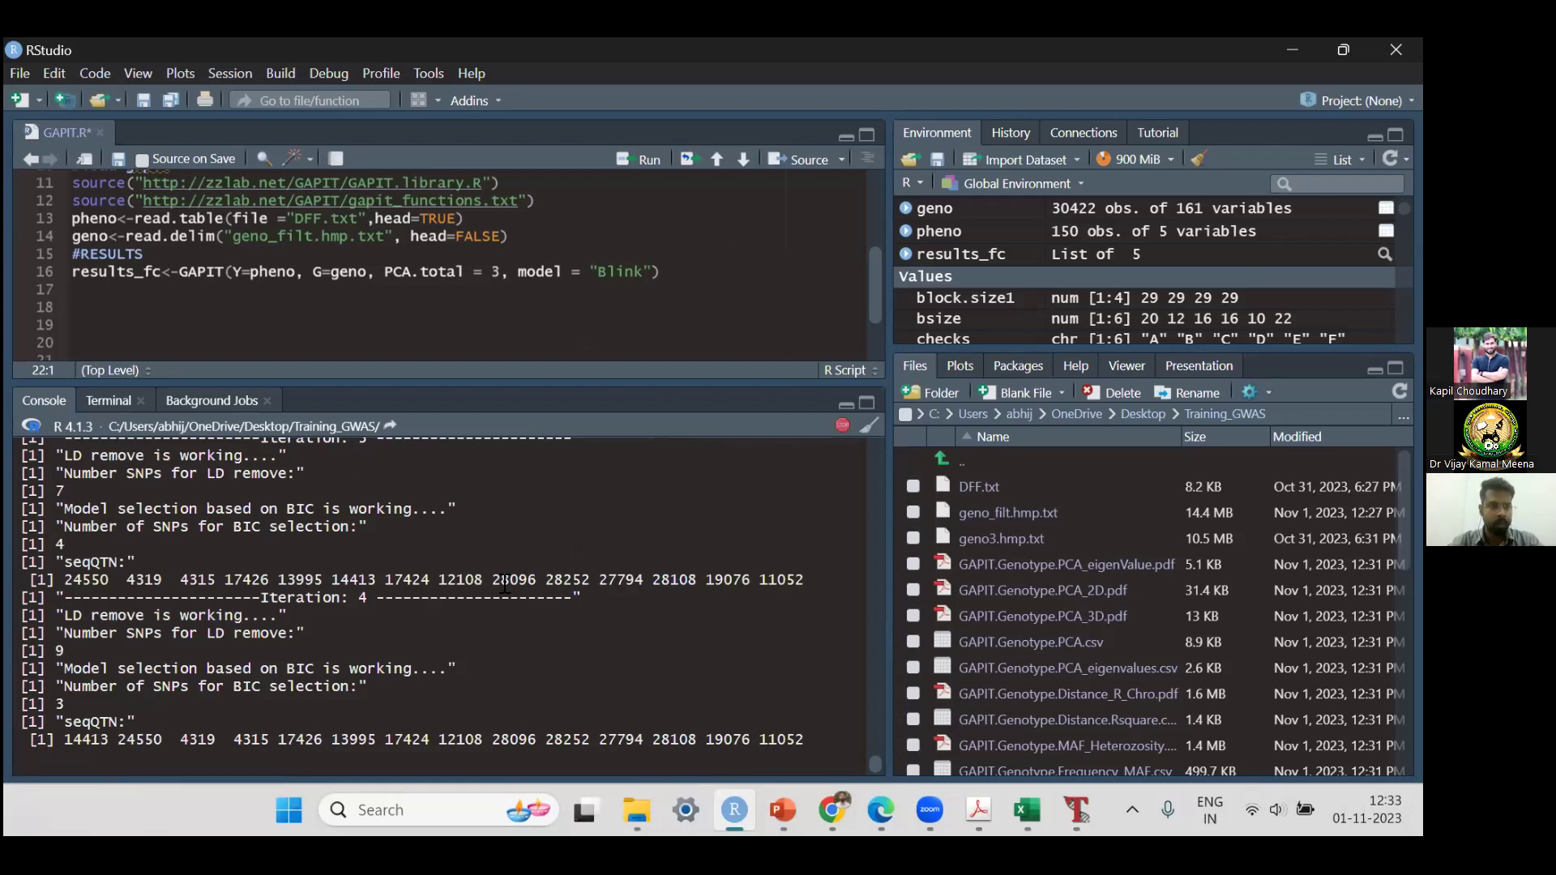
pyautogui.scroll(15, 504, 583)
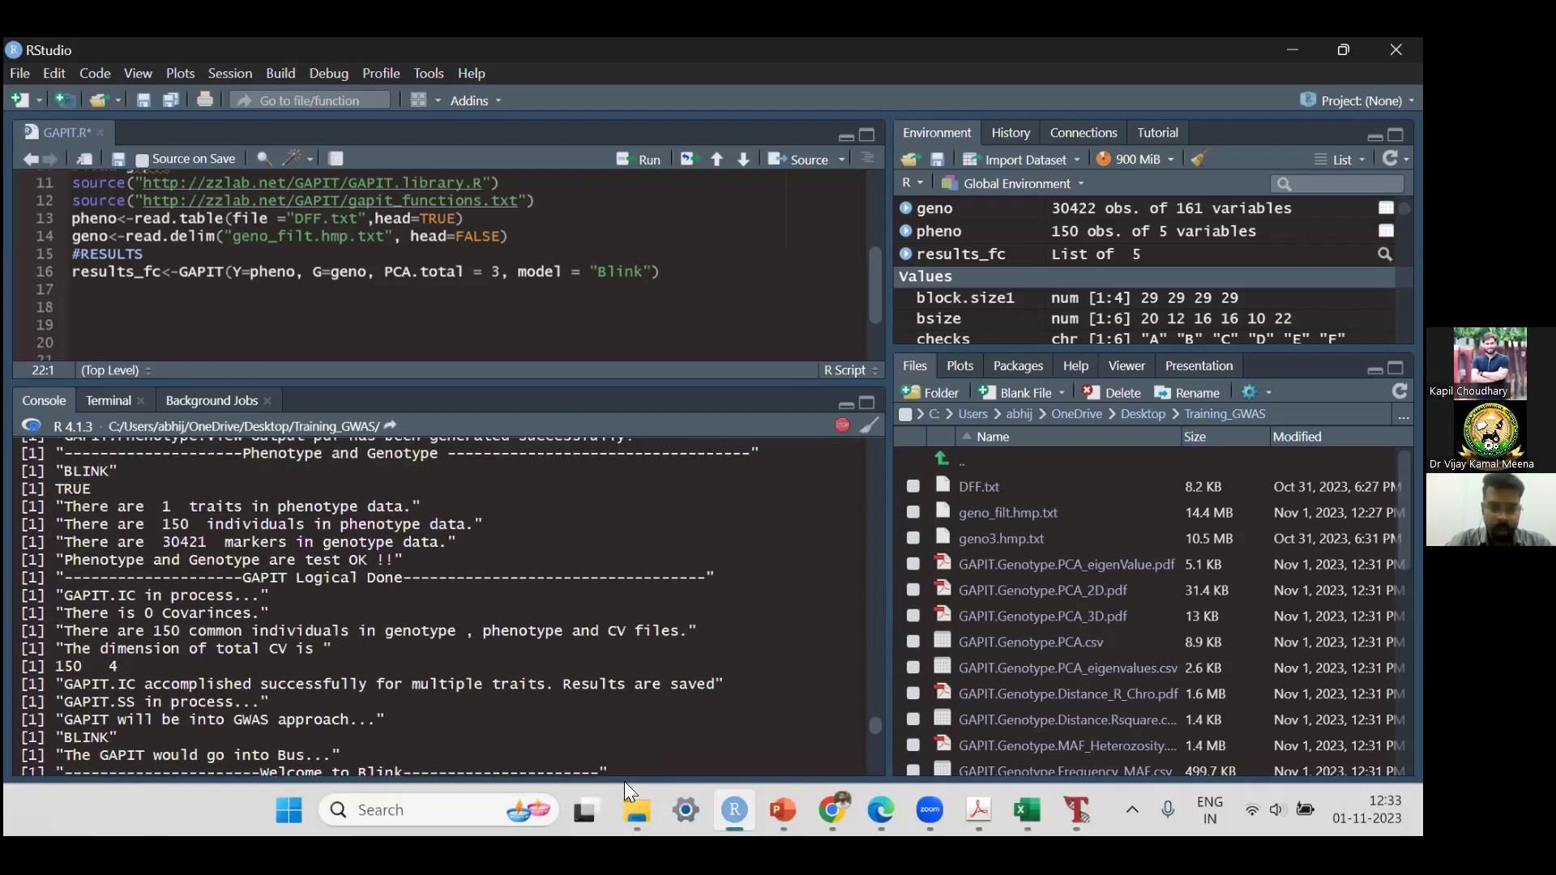
# Step: Switch to the Training_GWAS folder in File Explorer and examine the GWAS results, StdErr, Manhattan, PVE and QQ output files
pyautogui.moveTo(637, 806)
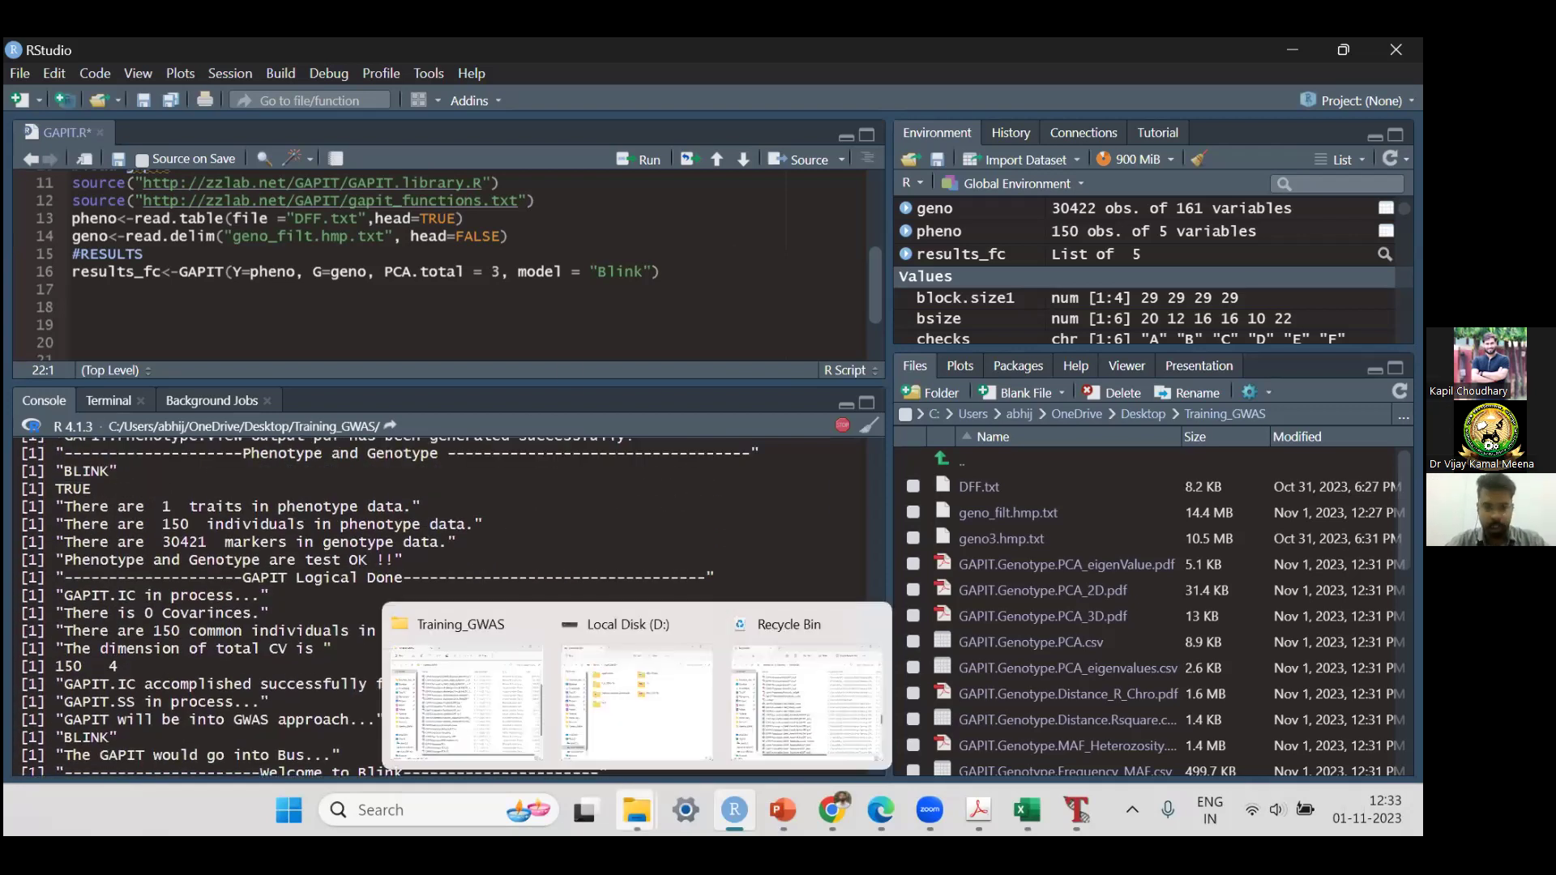
pyautogui.click(503, 700)
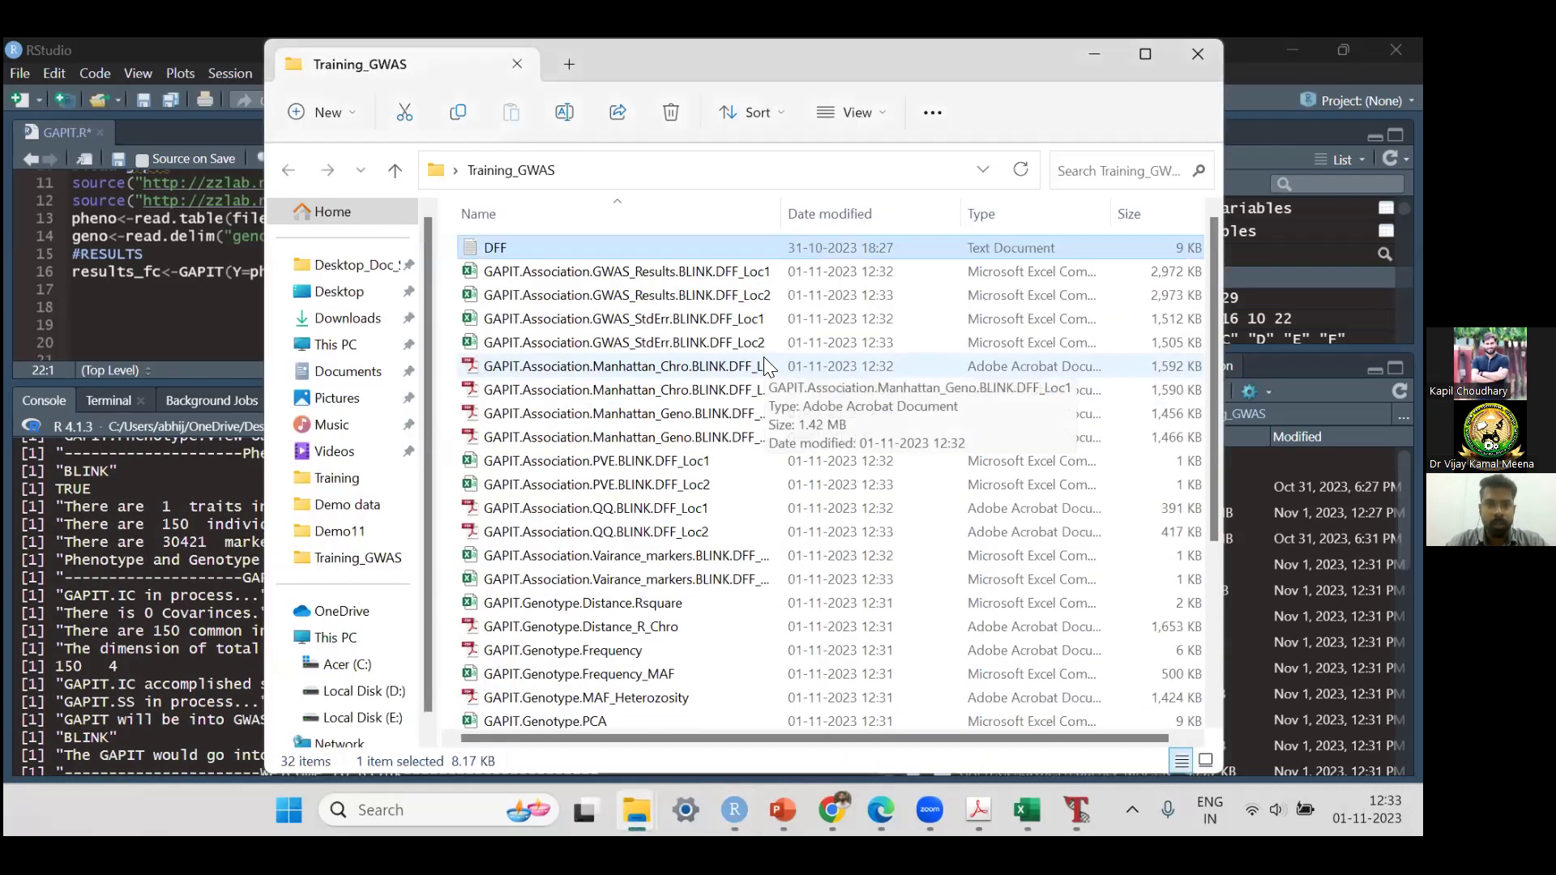
pyautogui.click(751, 273)
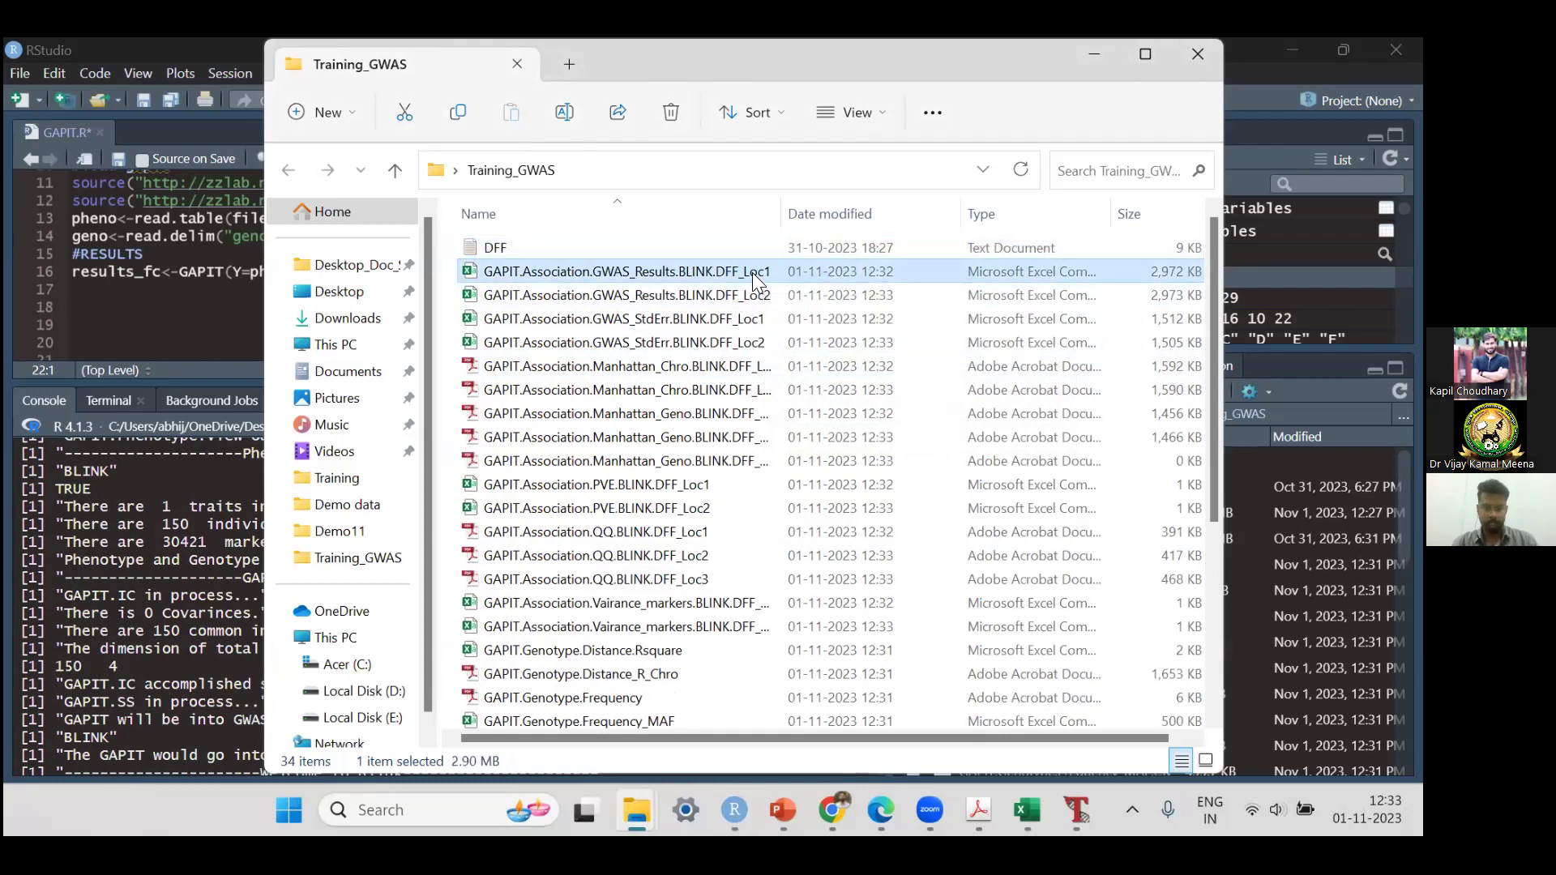
pyautogui.hotkey('shift', 'Down')
pyautogui.hotkey('shift', 'Down')
pyautogui.hotkey('shift', 'Down')
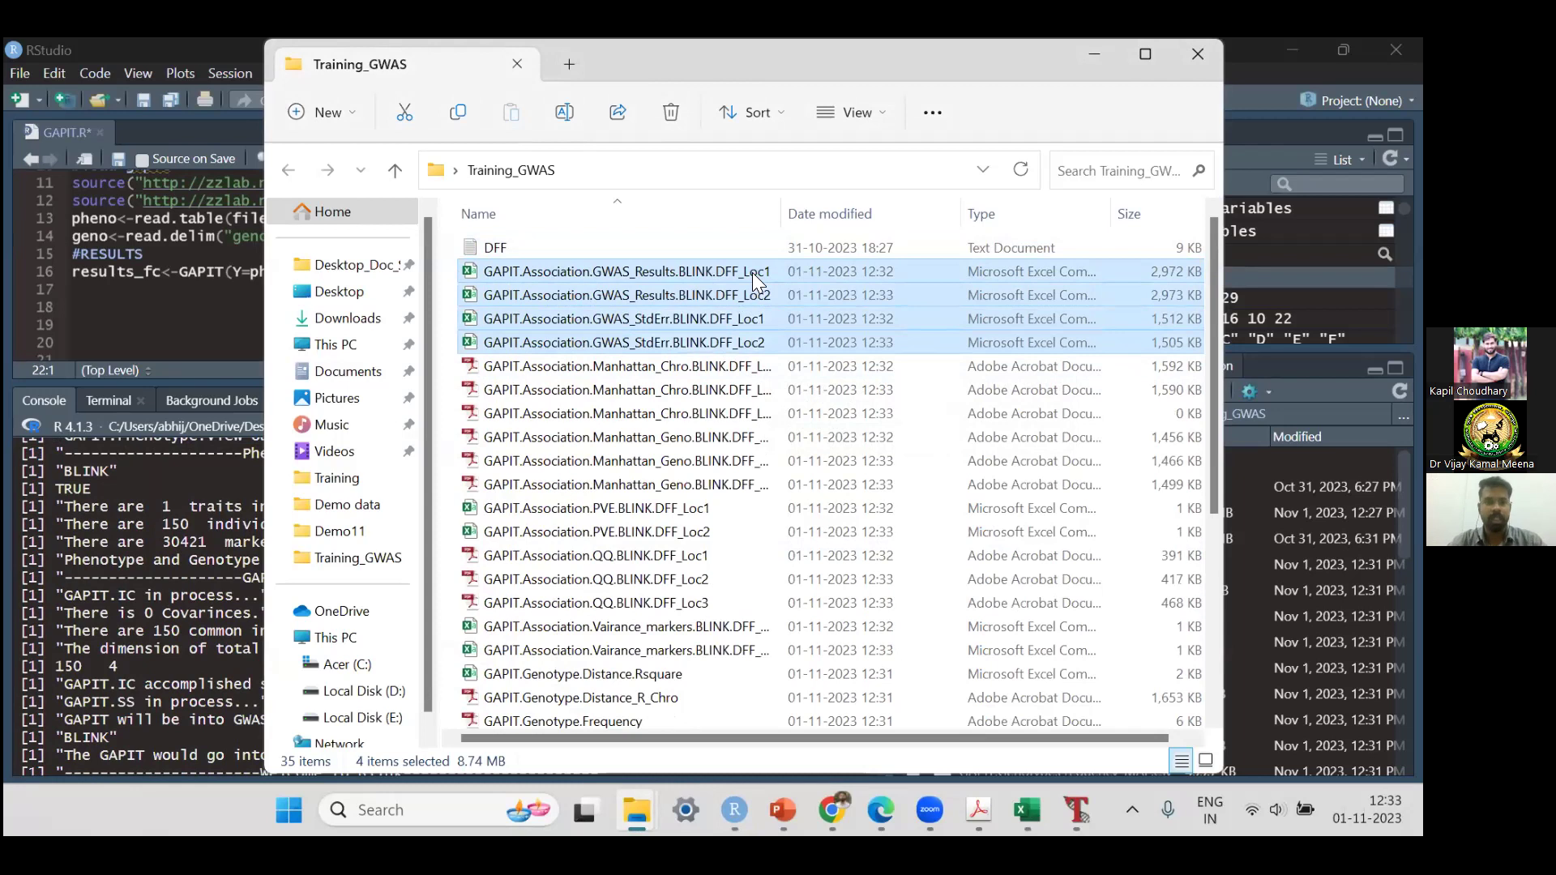
pyautogui.click(752, 273)
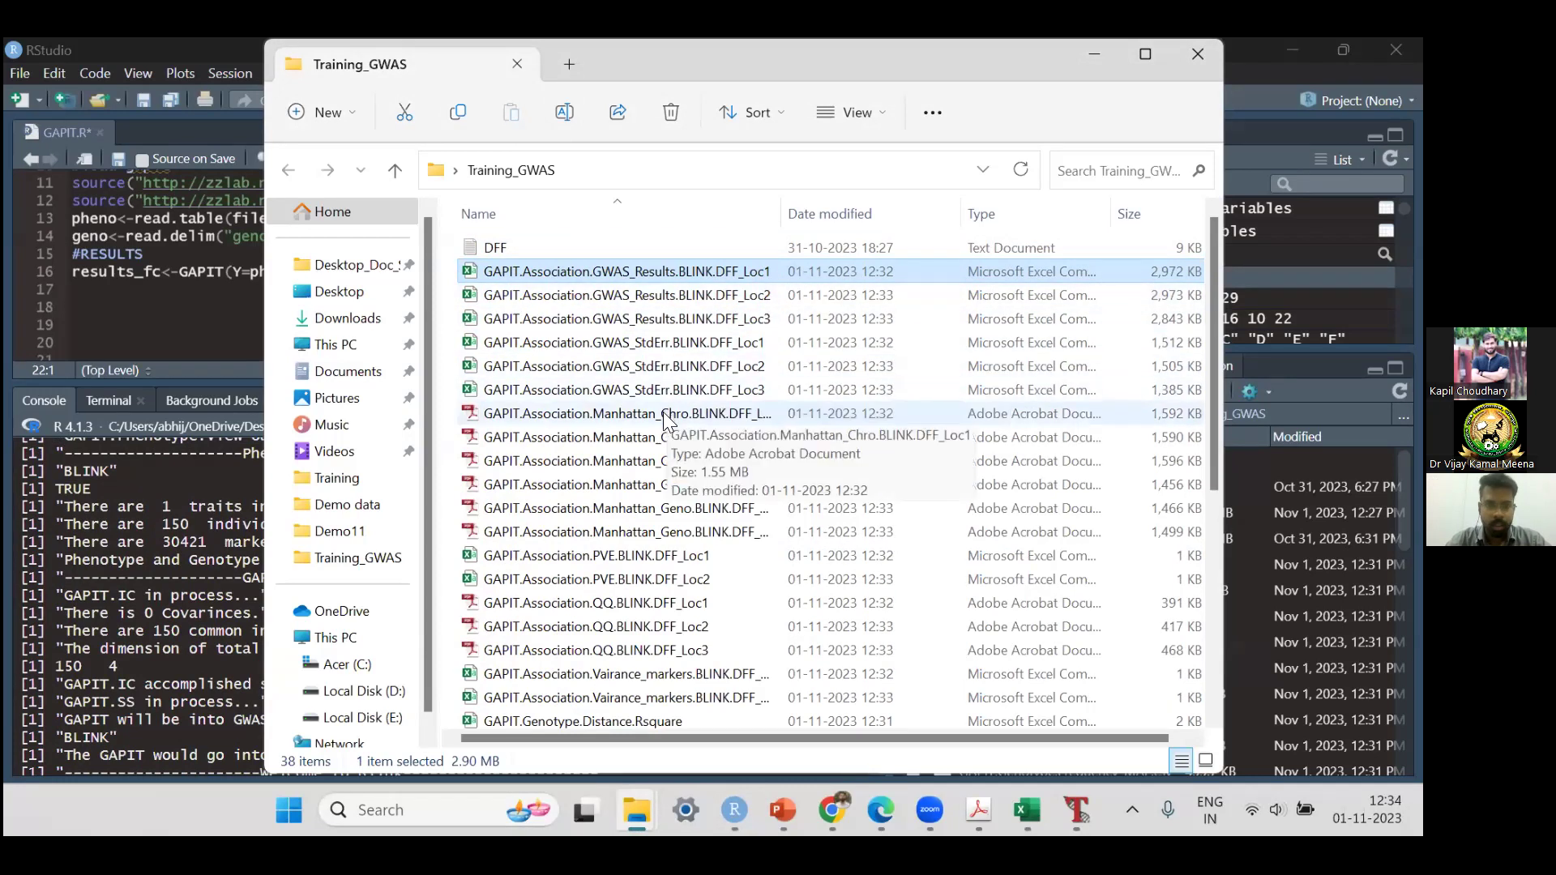
pyautogui.scroll(-1, 740, 397)
pyautogui.scroll(-2, 740, 397)
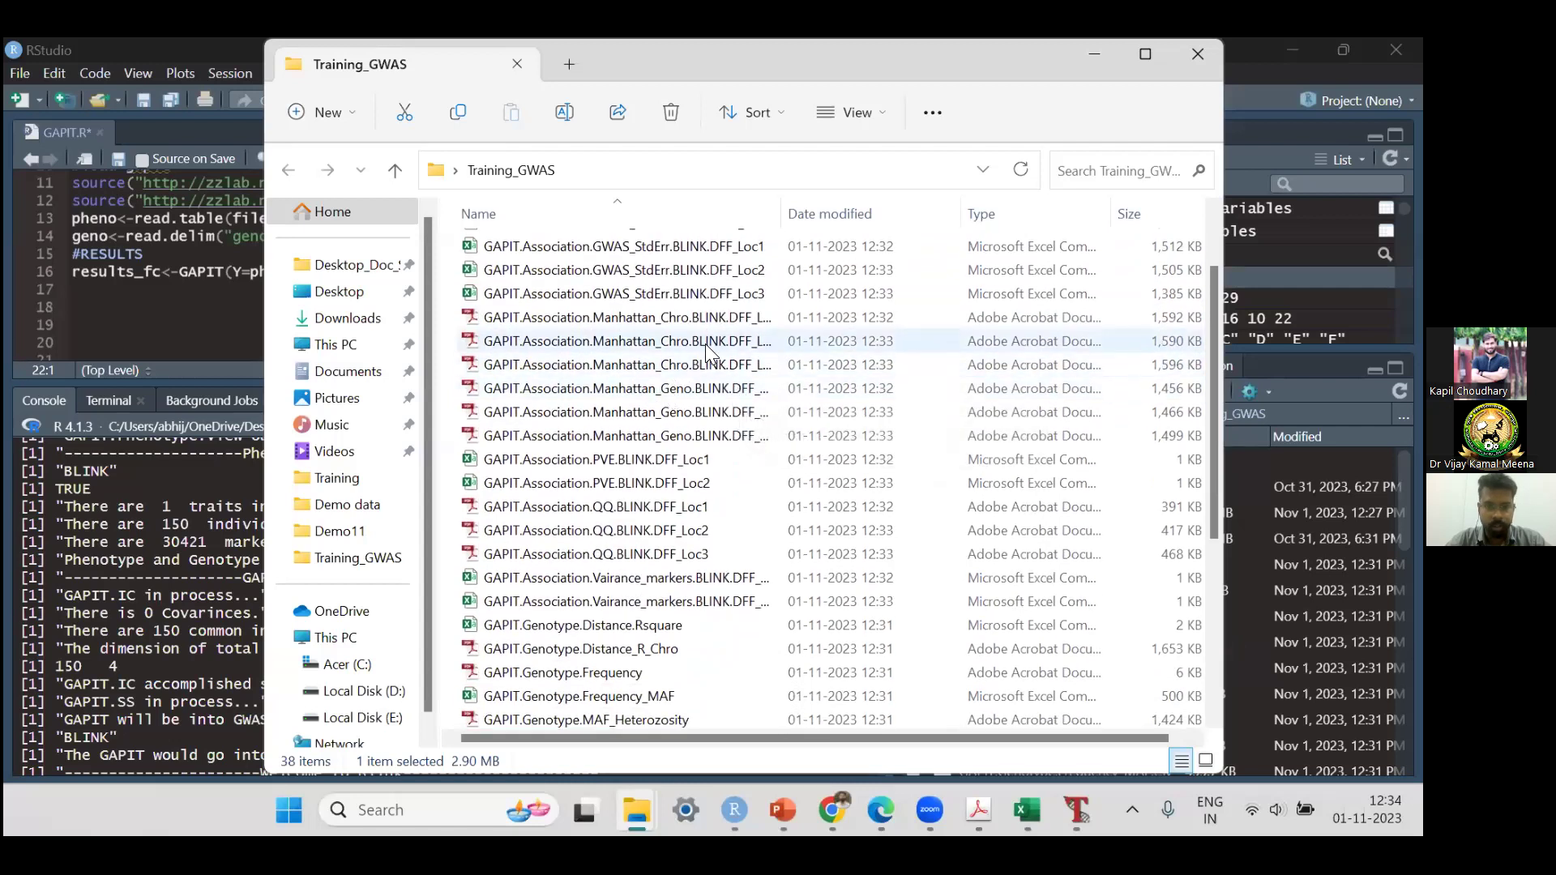
# Step: View the genome-wide Manhattan plot PDFs (Manhattan_Geno) for DFF_Loc1 and DFF_Loc2, closing each one after examining it
pyautogui.click(727, 388)
pyautogui.doubleClick(727, 383)
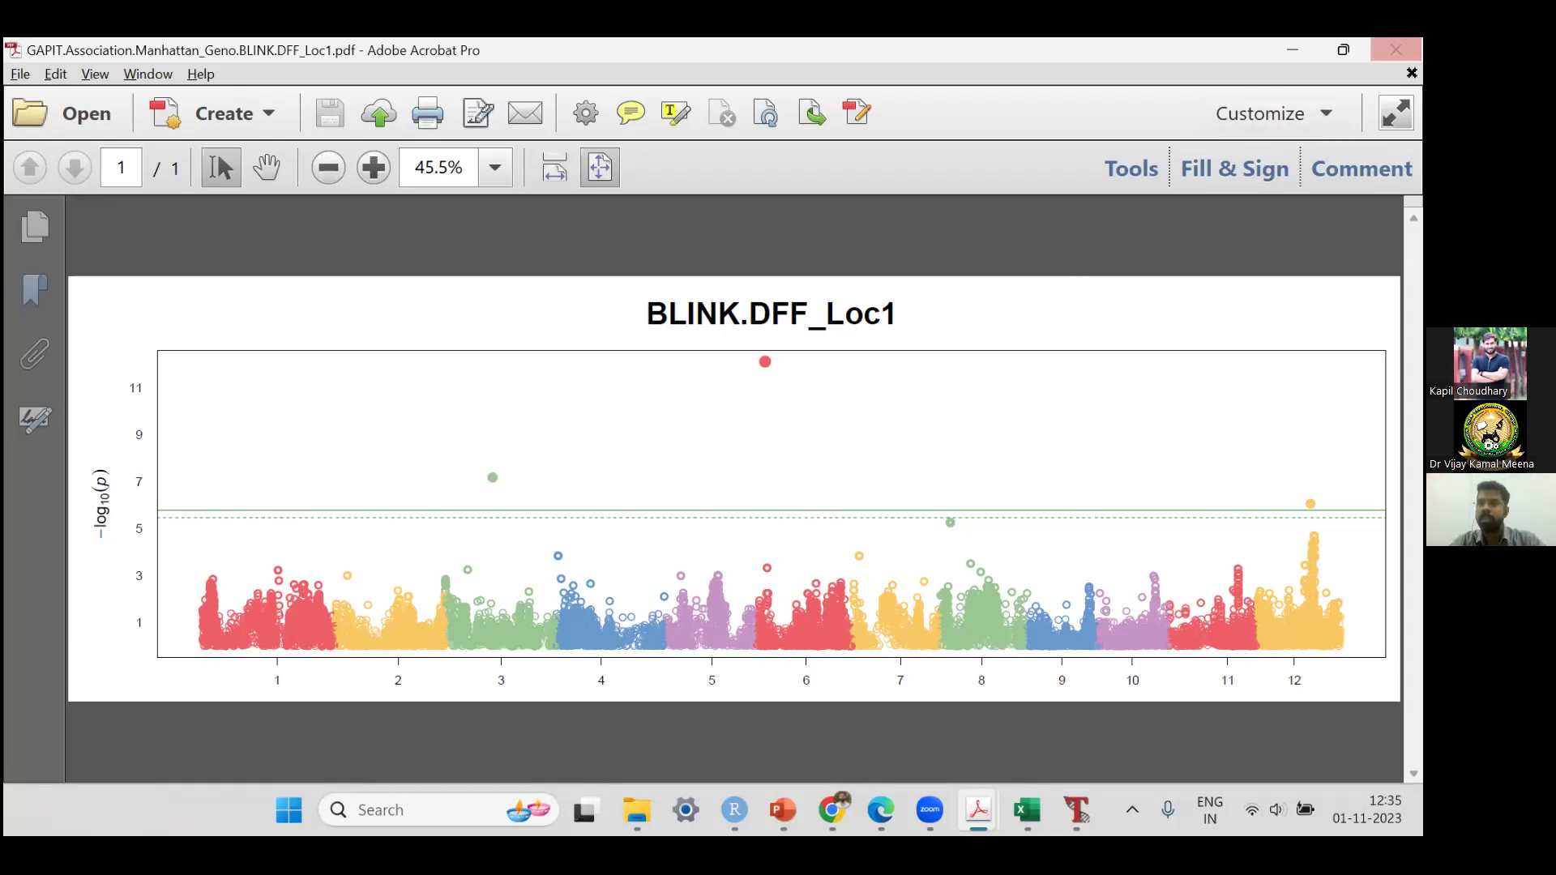
pyautogui.click(1395, 50)
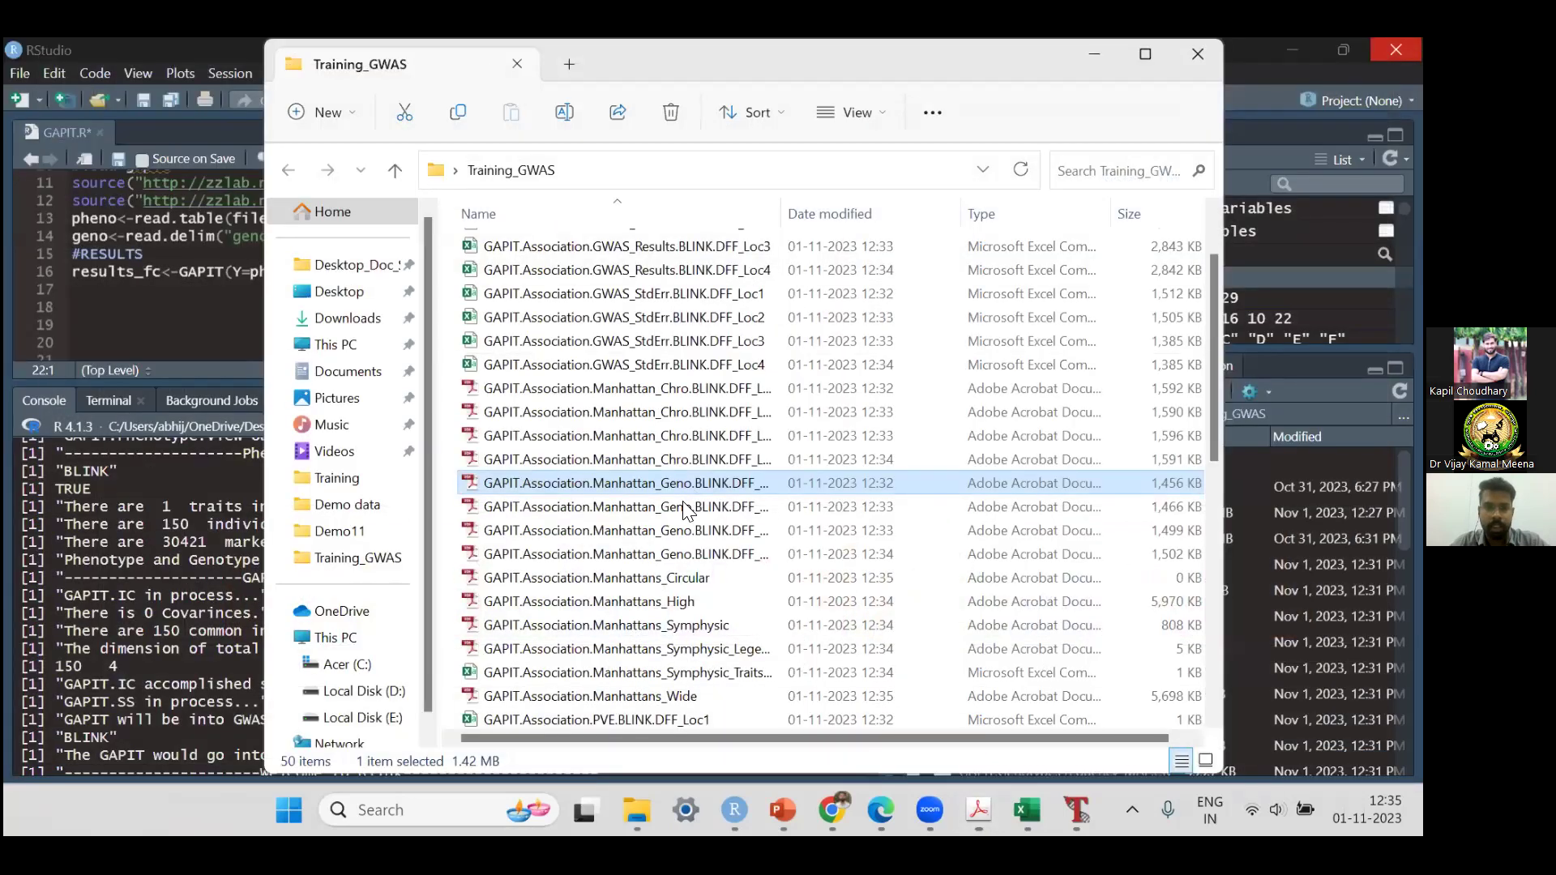
pyautogui.click(682, 506)
pyautogui.doubleClick(683, 506)
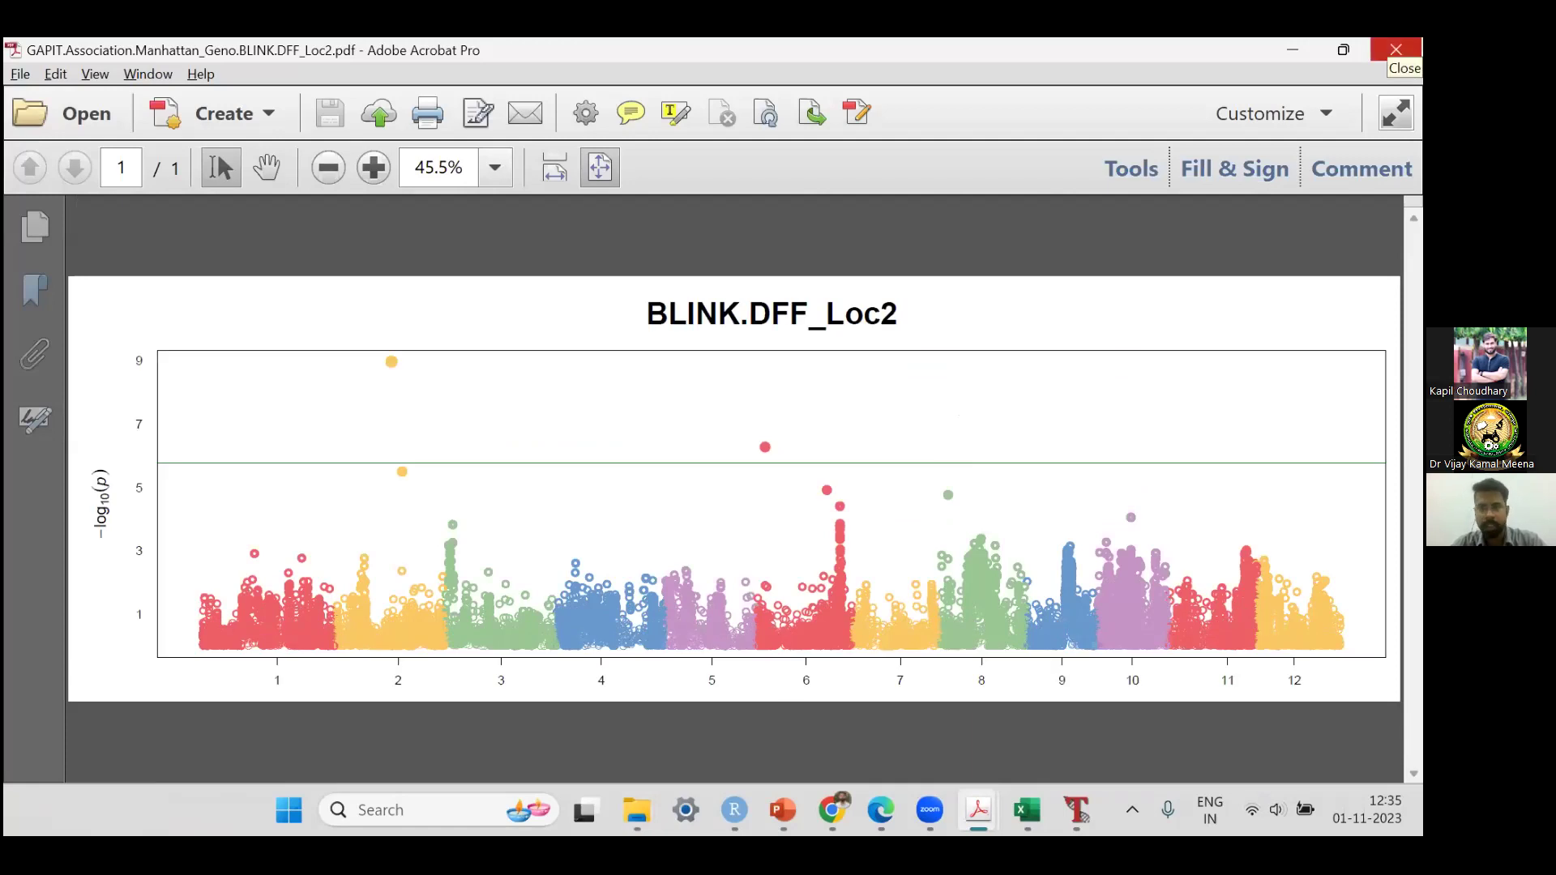
pyautogui.click(1395, 50)
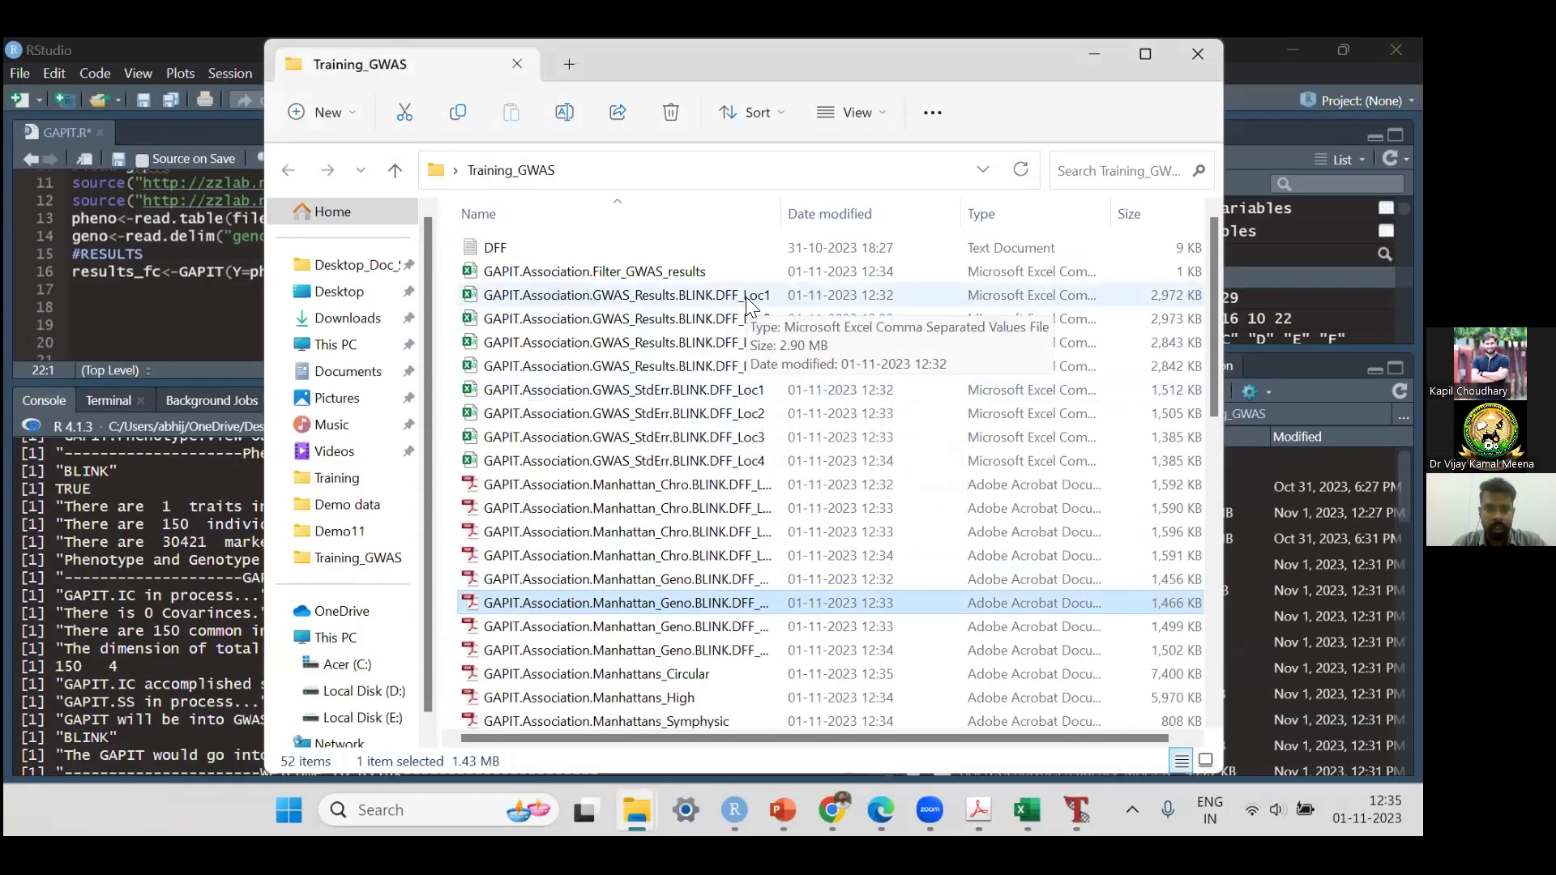
# Step: Open GAPIT.Association.GWAS_Results.BLINK.DFF_Loc1 in Excel, add filters to the header row and sort P.value from smallest to largest
pyautogui.doubleClick(745, 296)
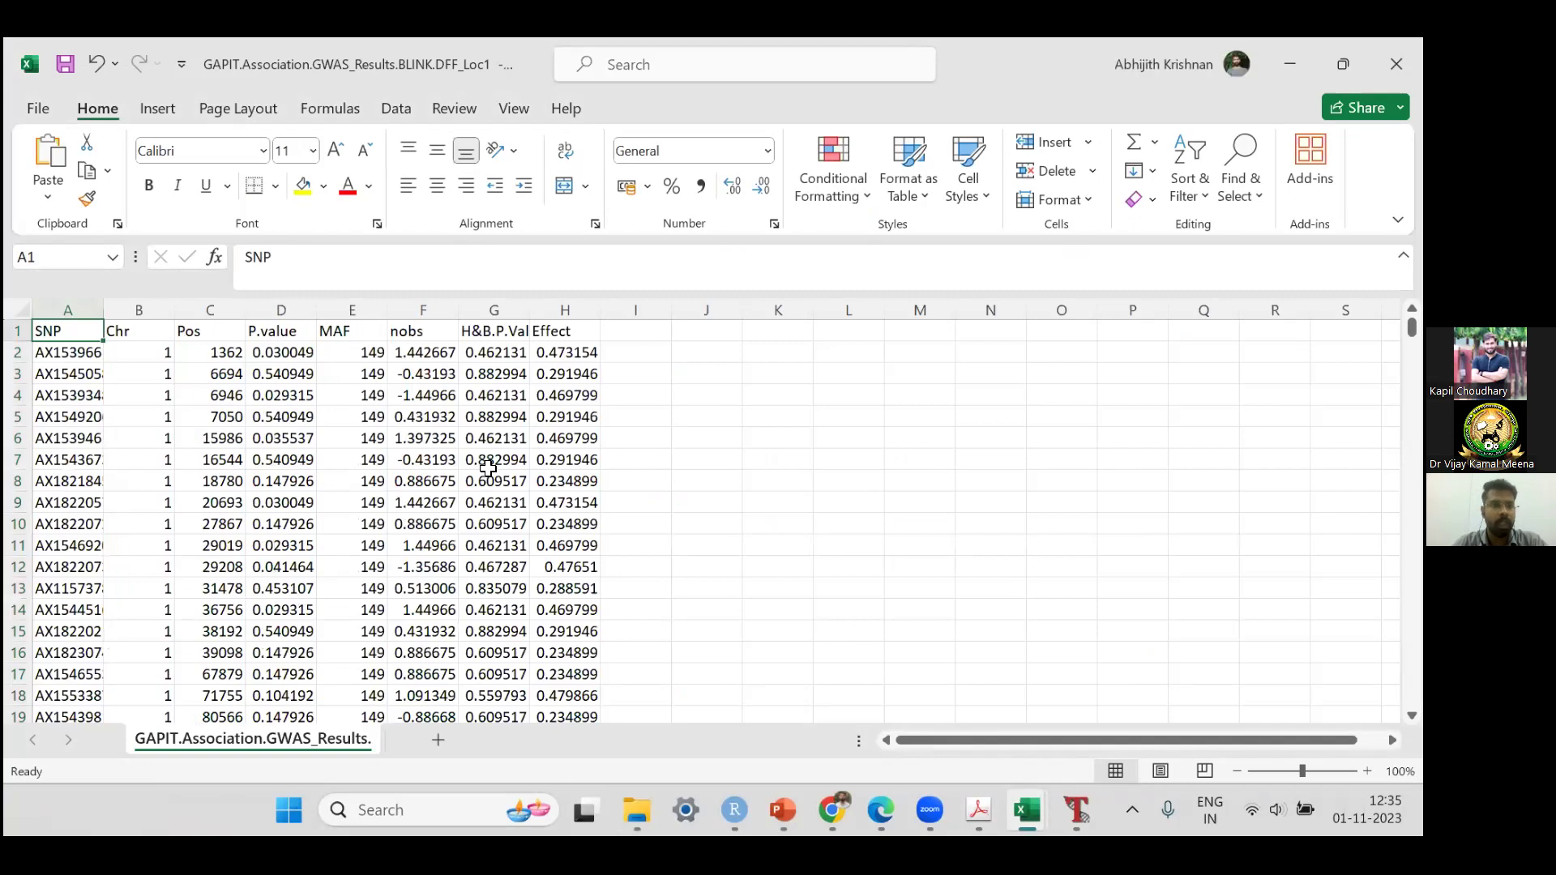
pyautogui.click(282, 329)
pyautogui.hotkey('ctrl', 'shift', 'l')
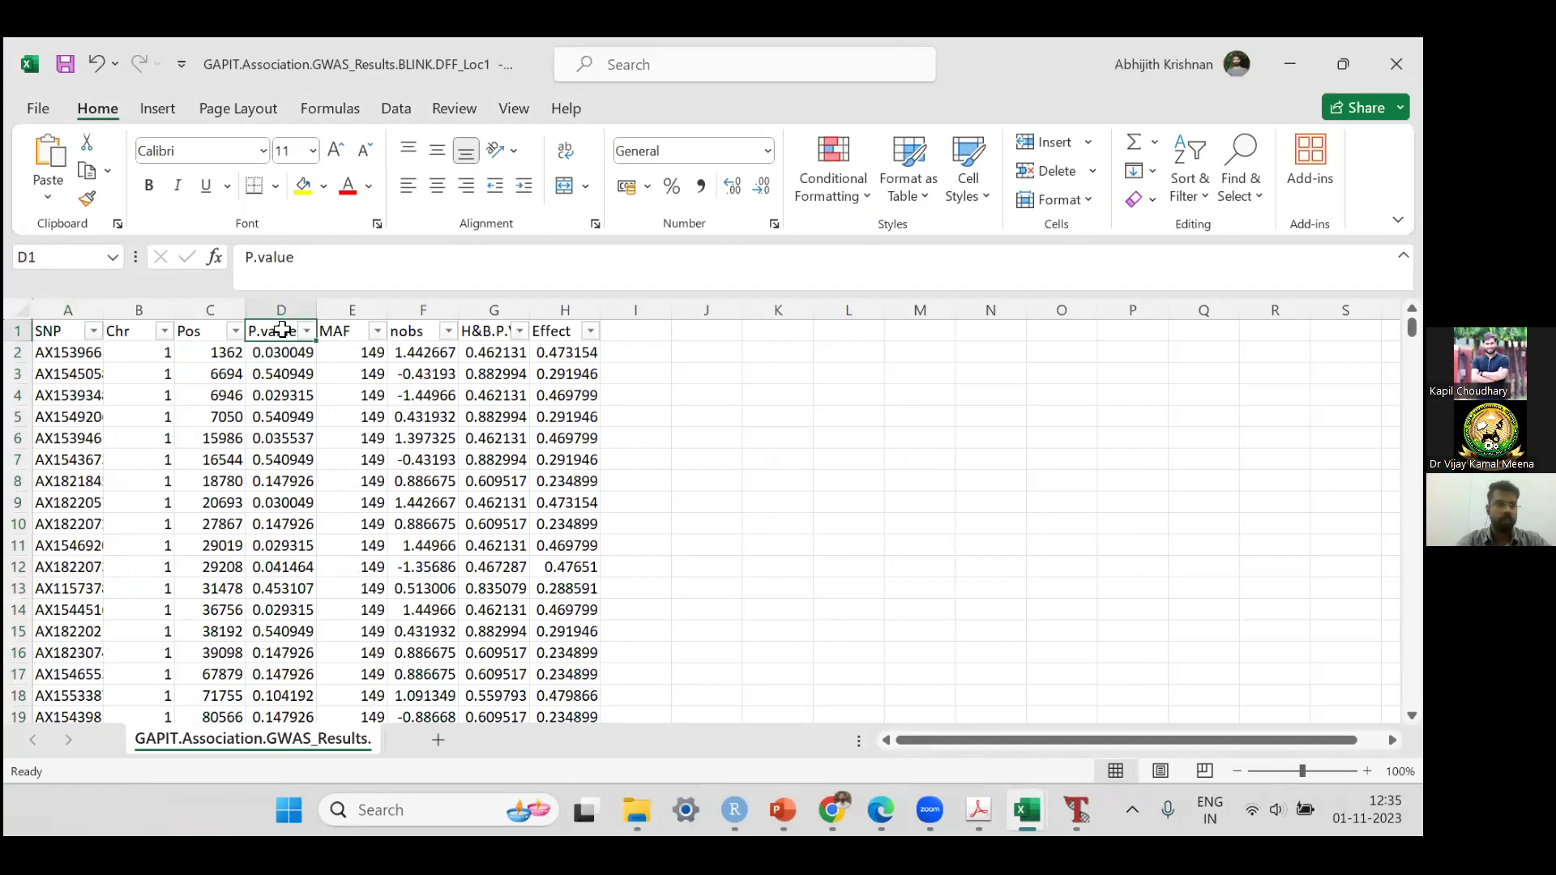
pyautogui.click(307, 331)
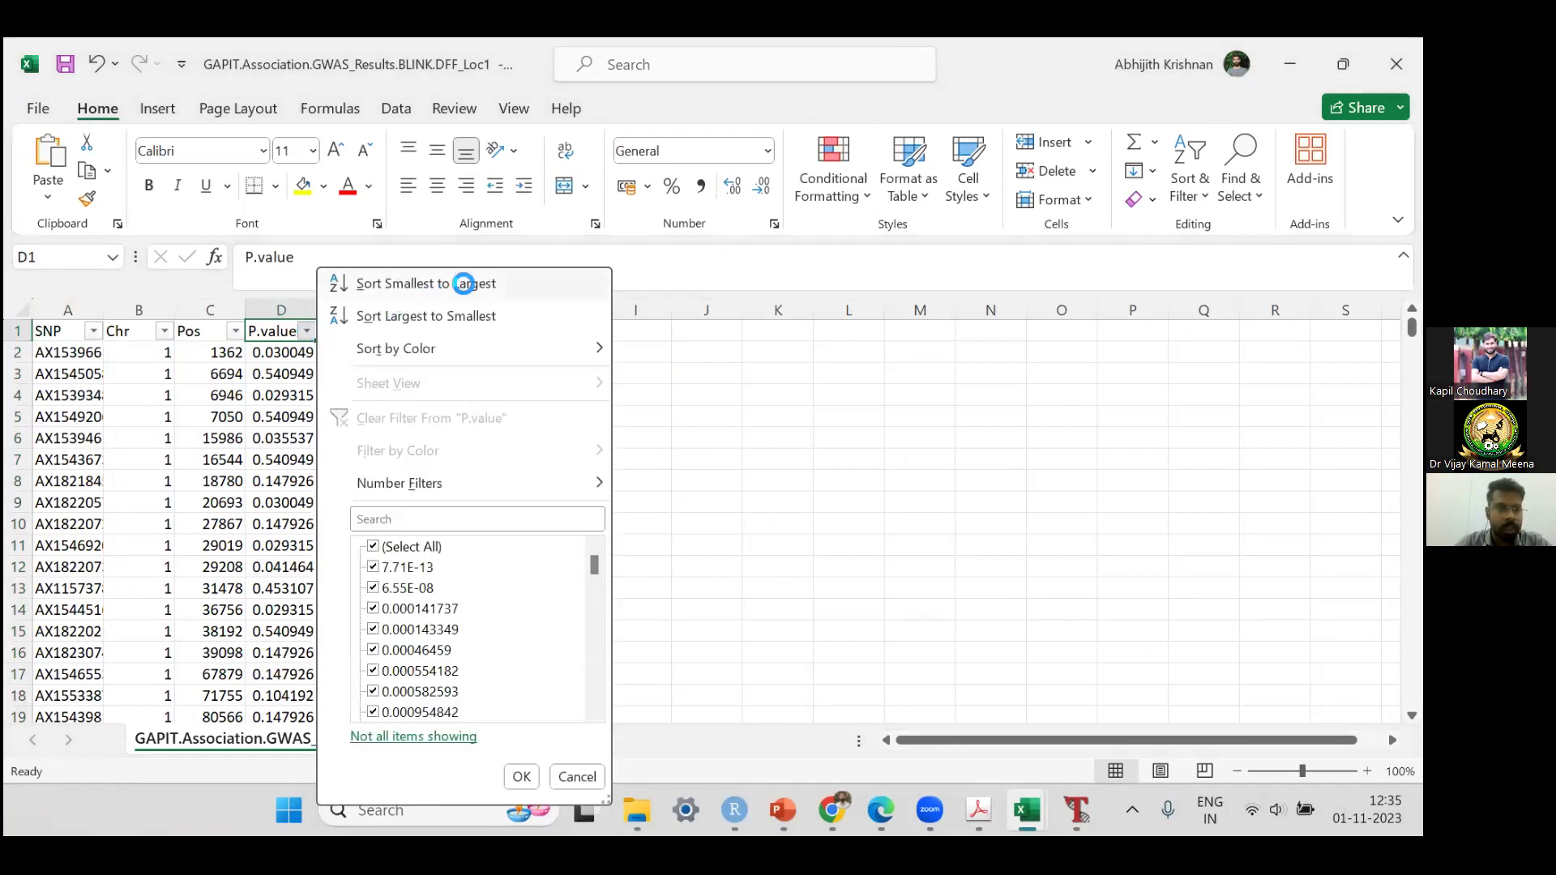
pyautogui.click(468, 293)
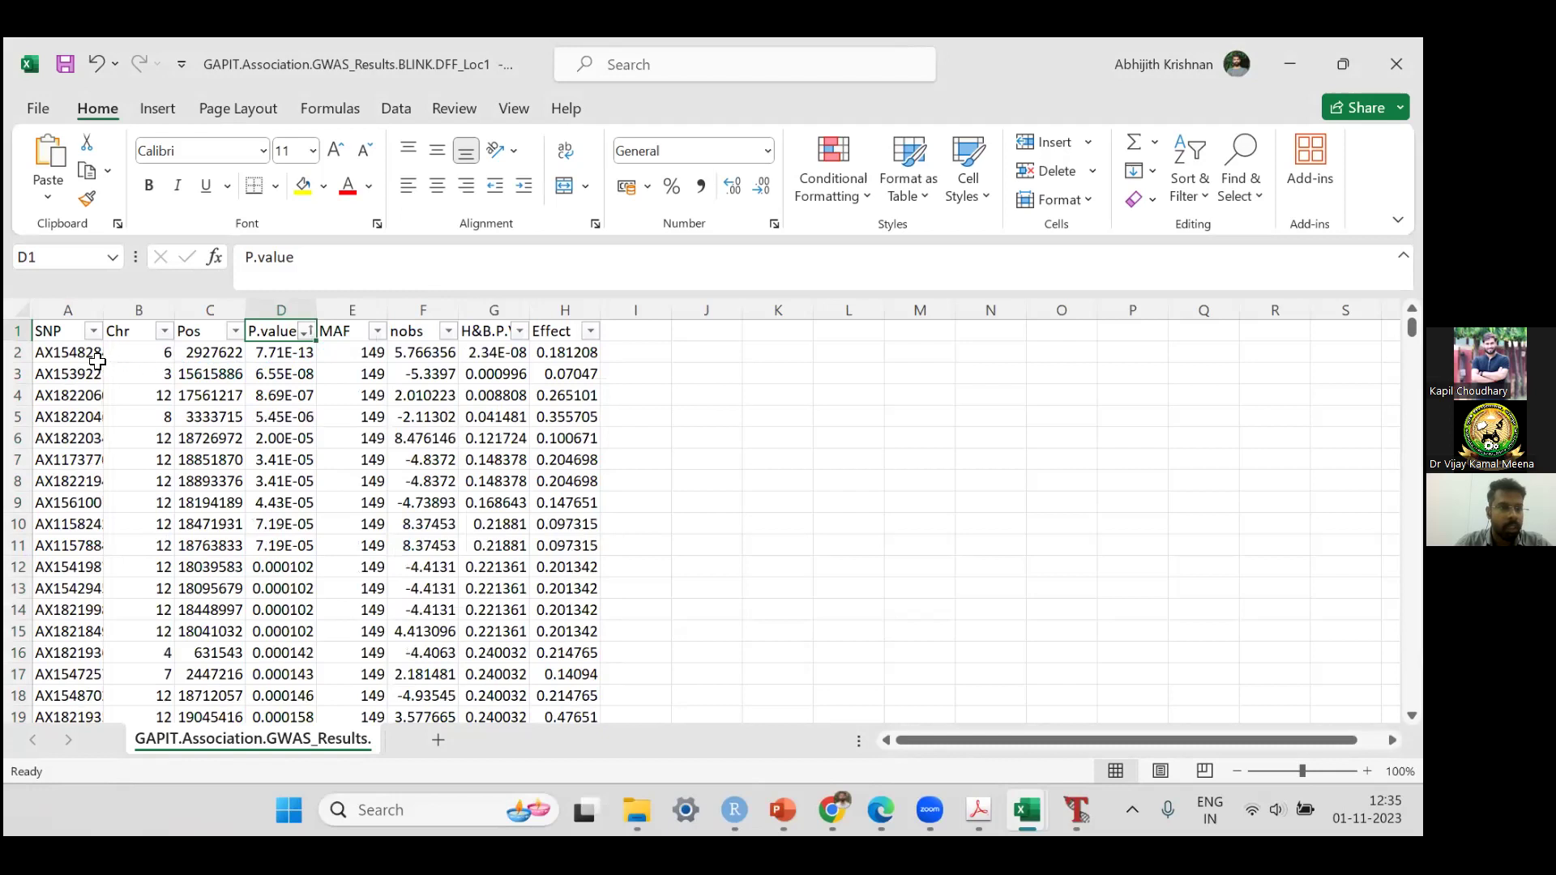
# Step: Highlight the most significant SNP's row and widen the Chr and SNP columns so the full marker names fit
pyautogui.click(17, 352)
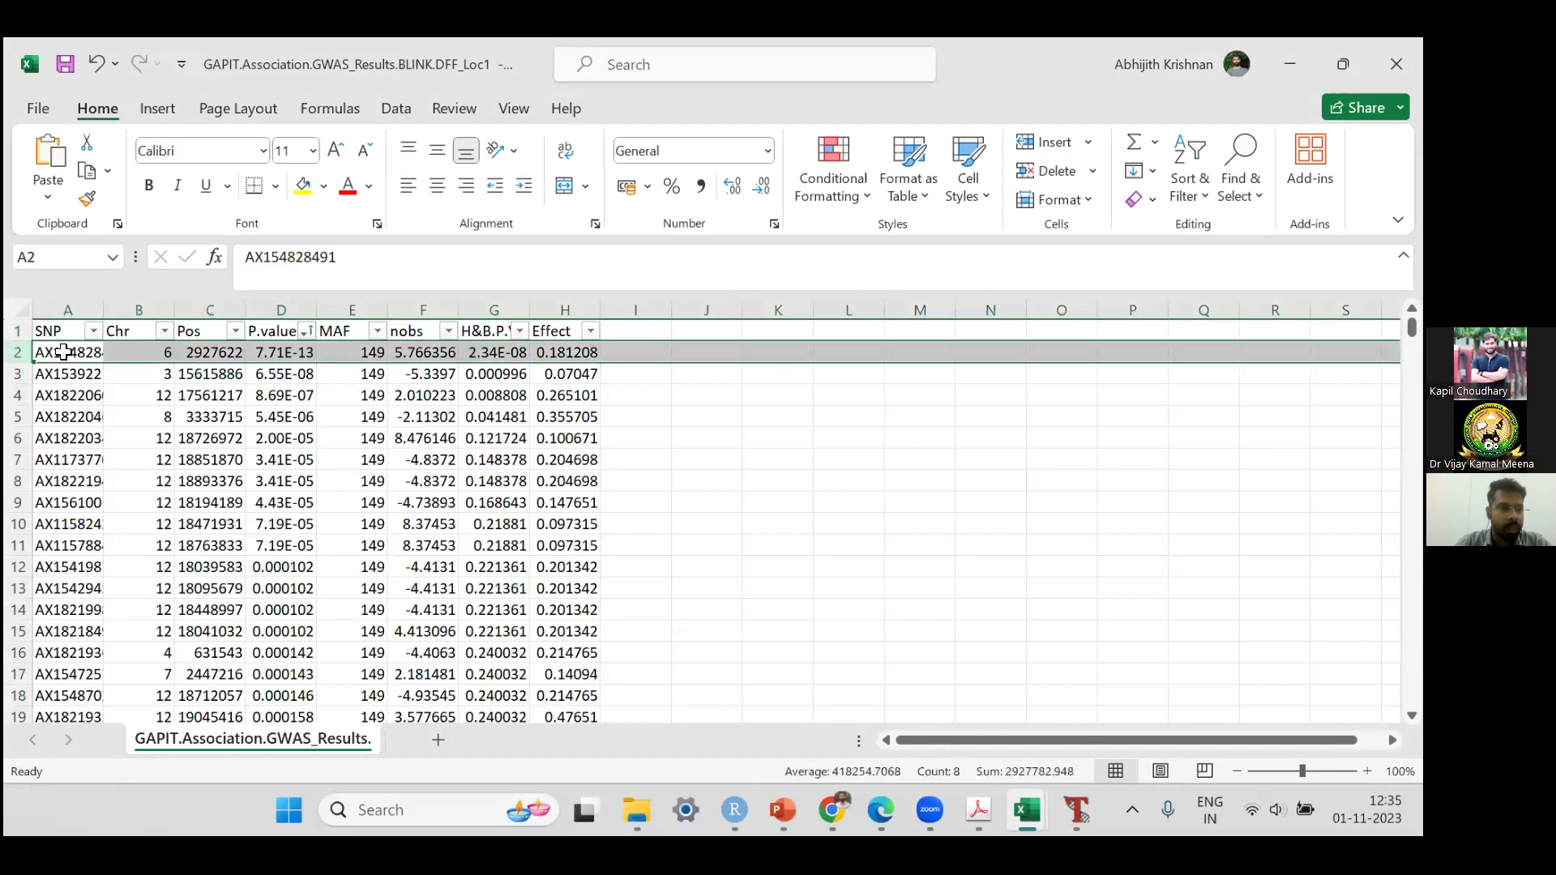
pyautogui.click(65, 351)
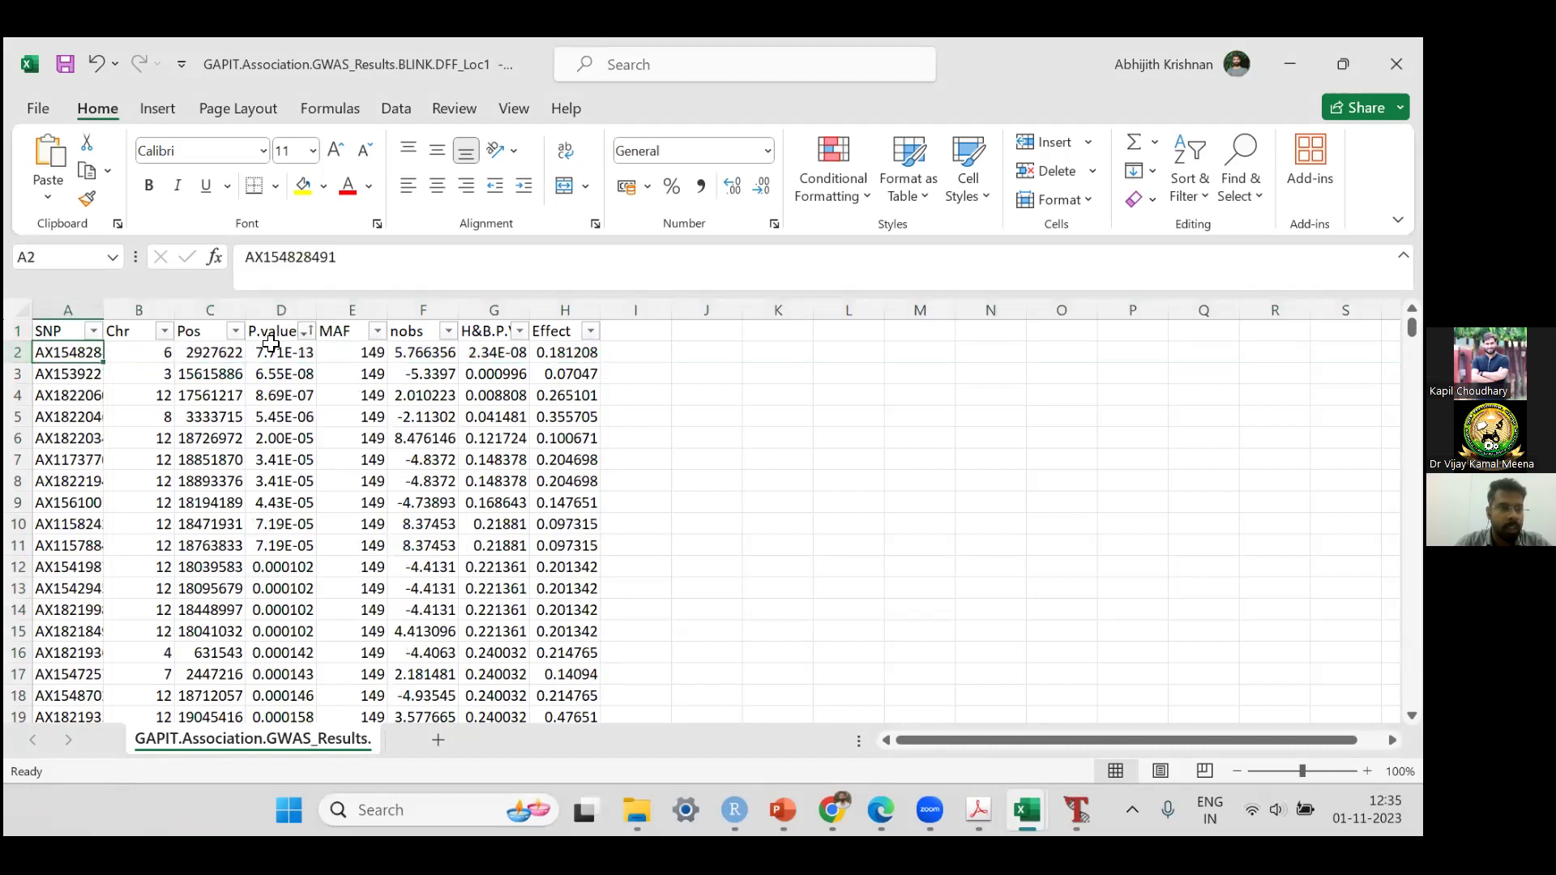
pyautogui.moveTo(175, 313); pyautogui.dragTo(211, 314)
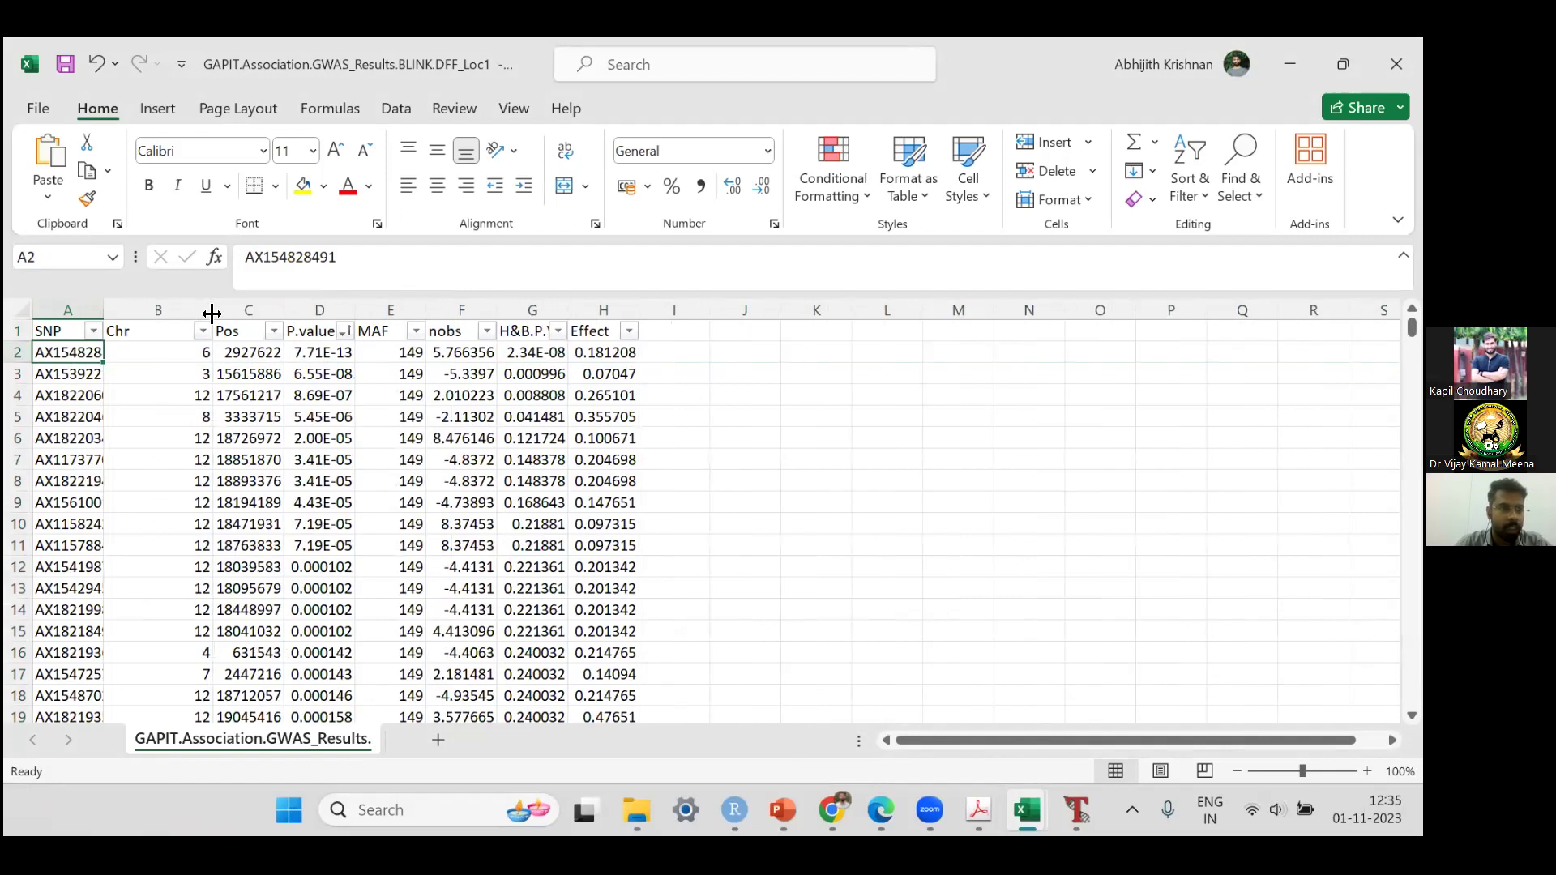
pyautogui.moveTo(104, 310); pyautogui.dragTo(155, 310)
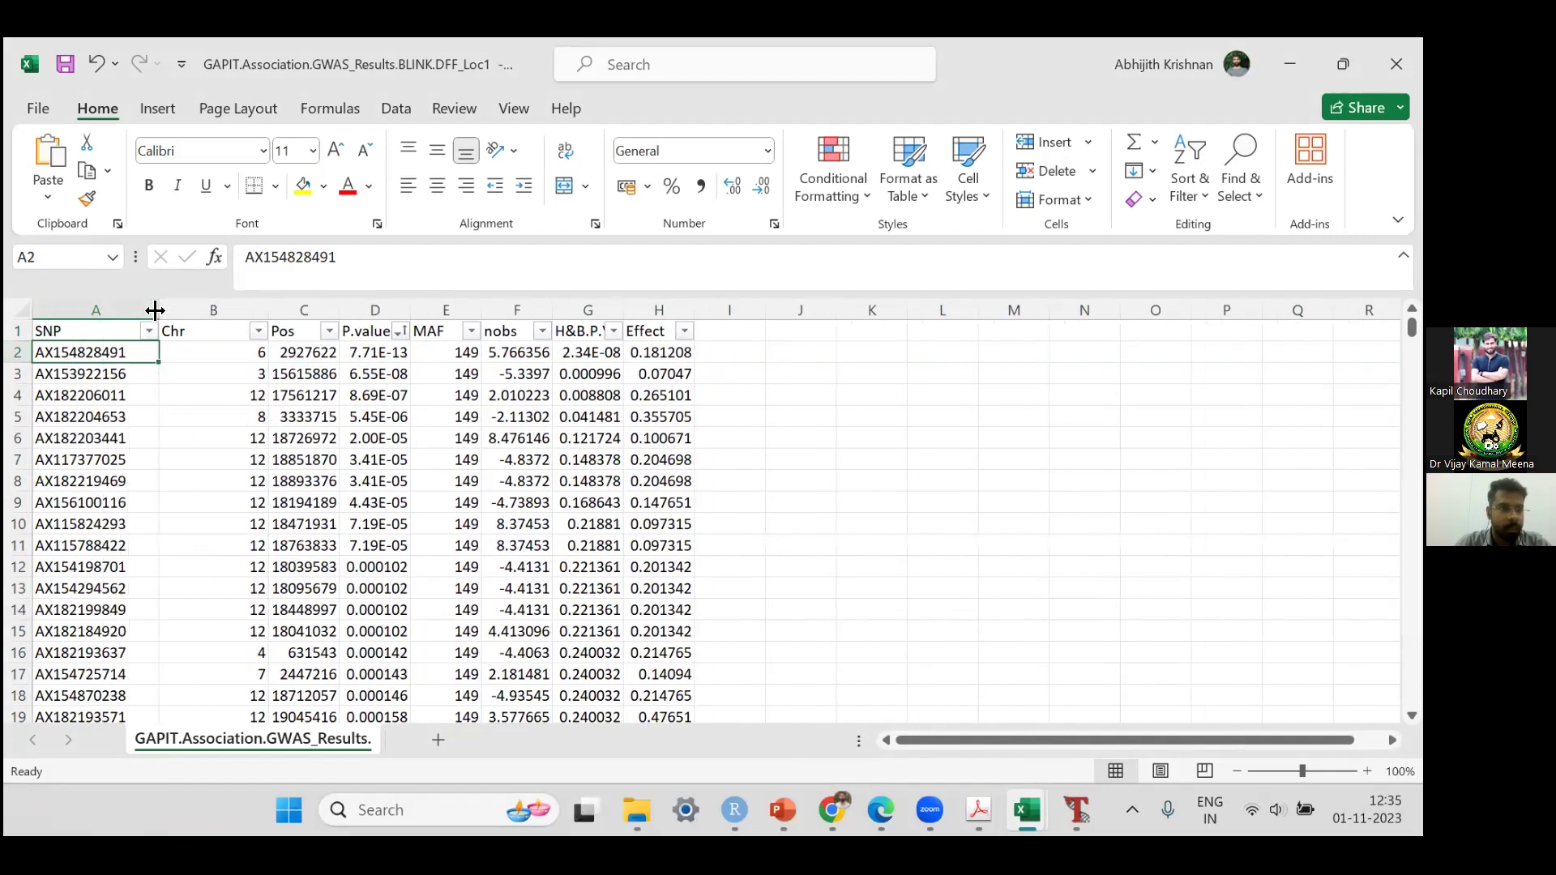
# Step: Examine the top SNP's chromosome, position, P.value and Effect entries, and close the DFF_Loc1 results workbook without saving
pyautogui.click(223, 356)
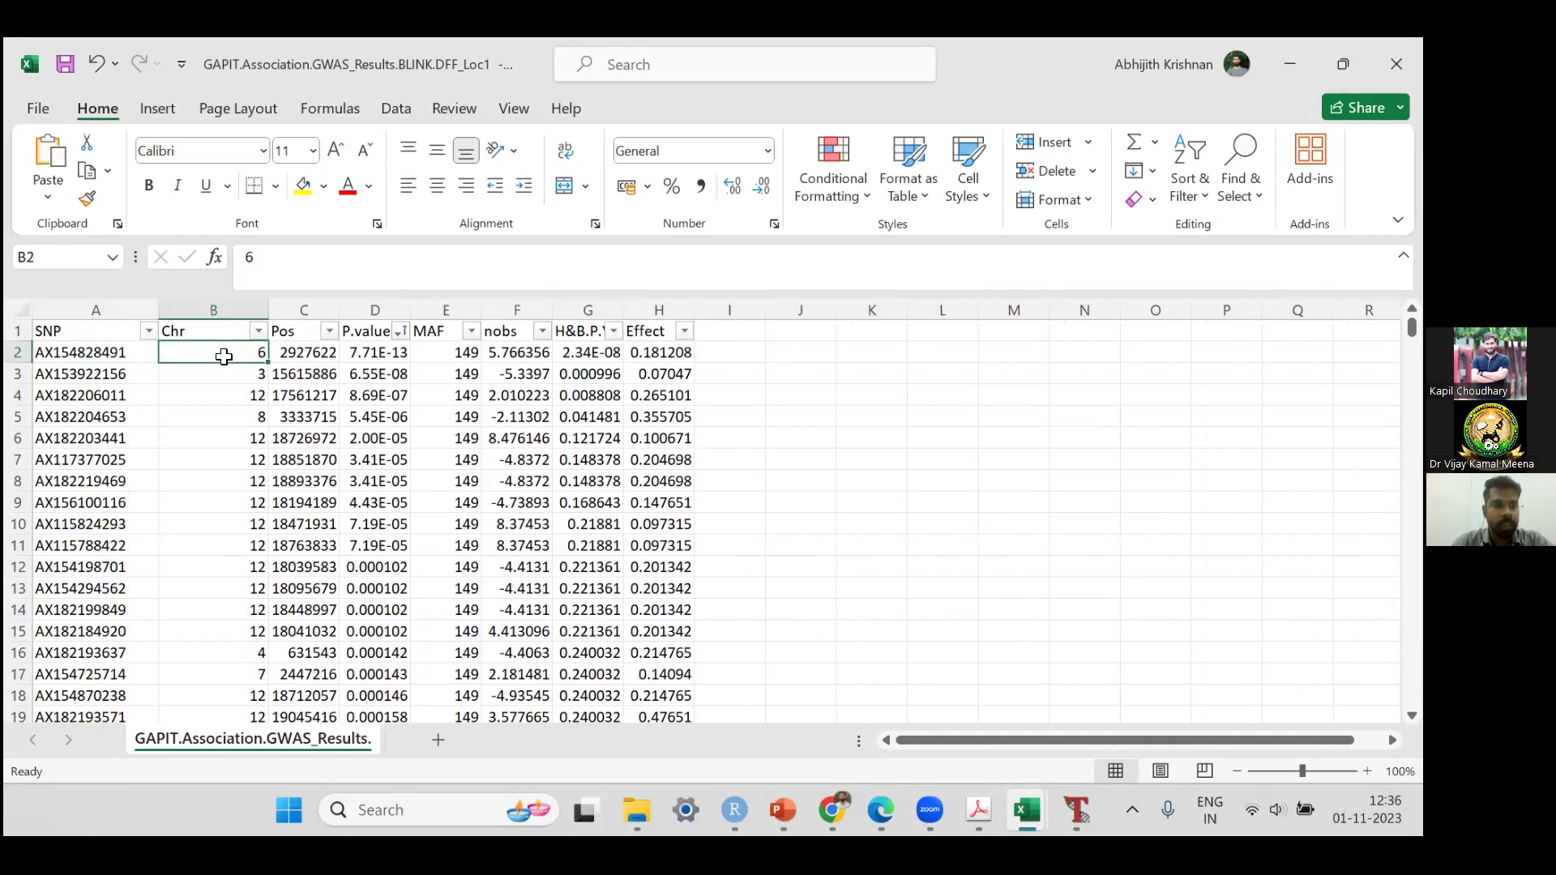
pyautogui.click(308, 349)
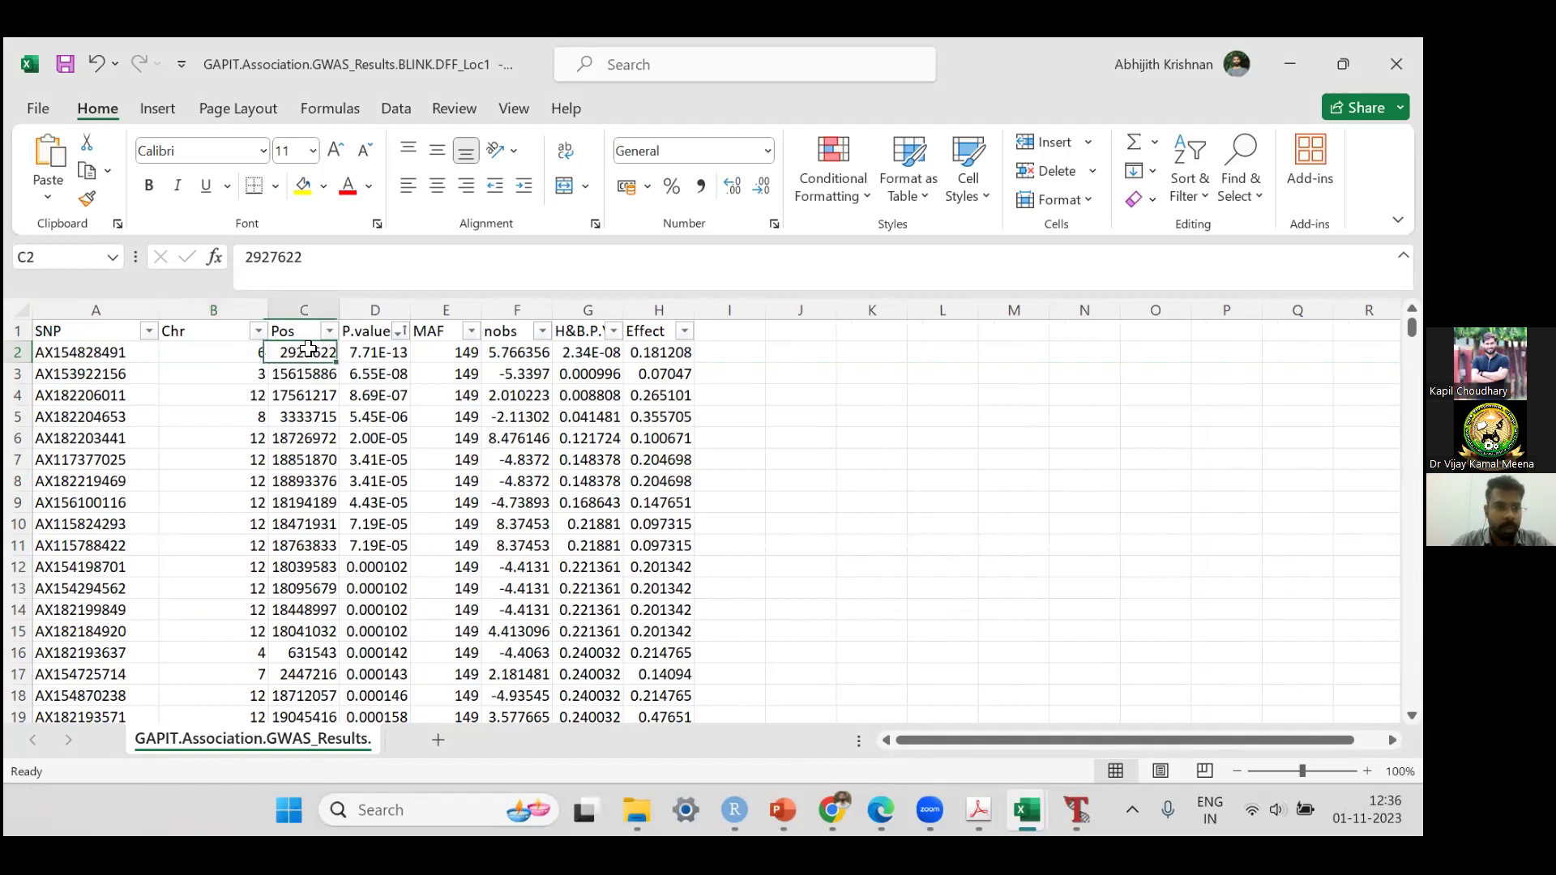
pyautogui.click(223, 347)
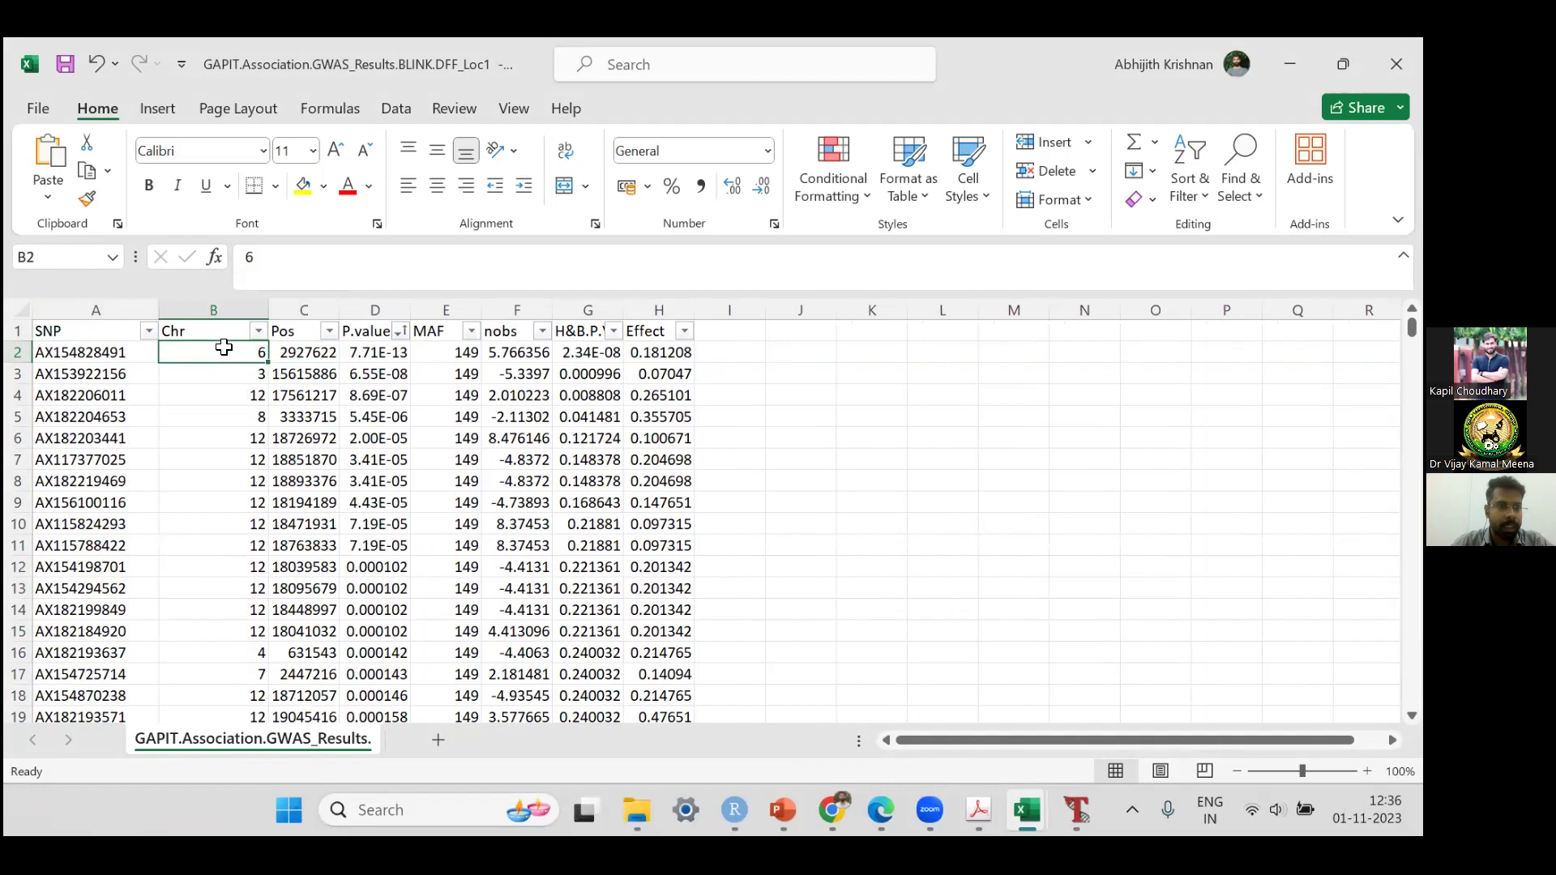
pyautogui.click(316, 351)
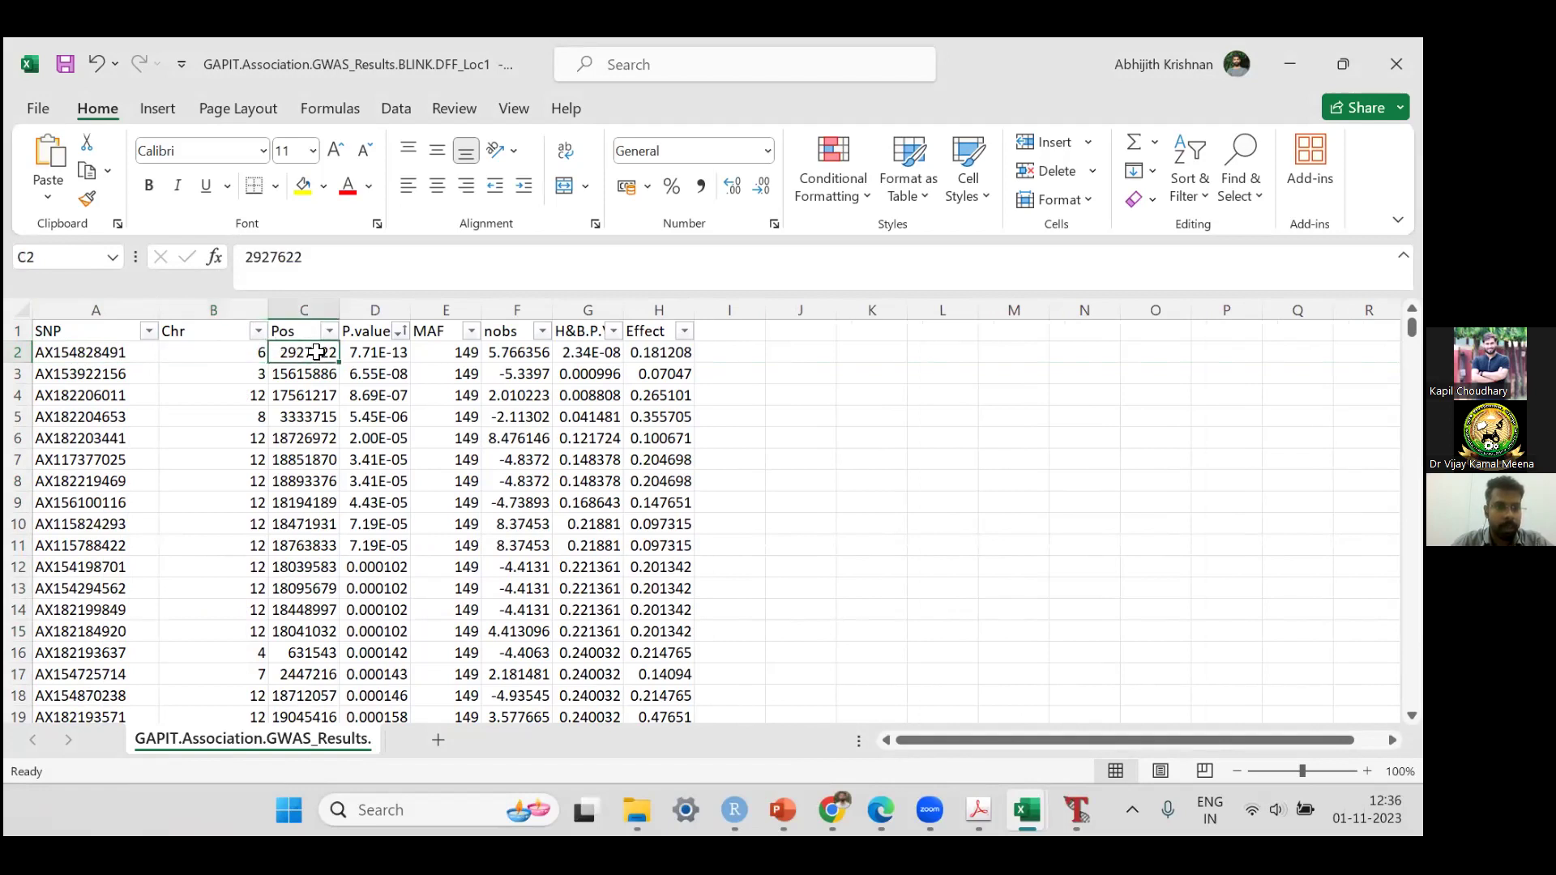
pyautogui.click(392, 355)
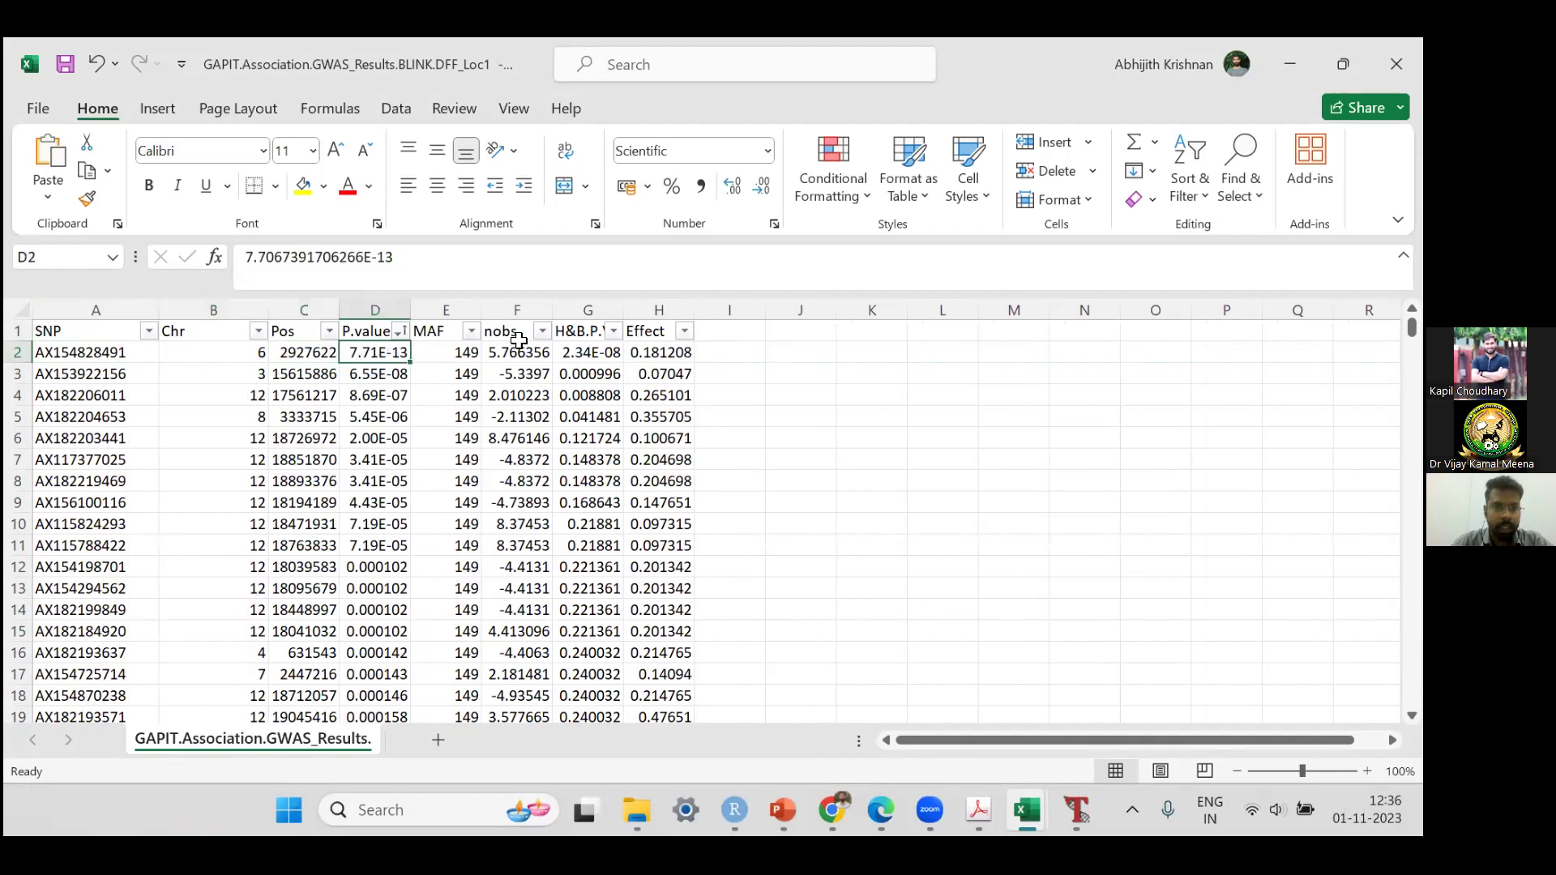
pyautogui.click(662, 351)
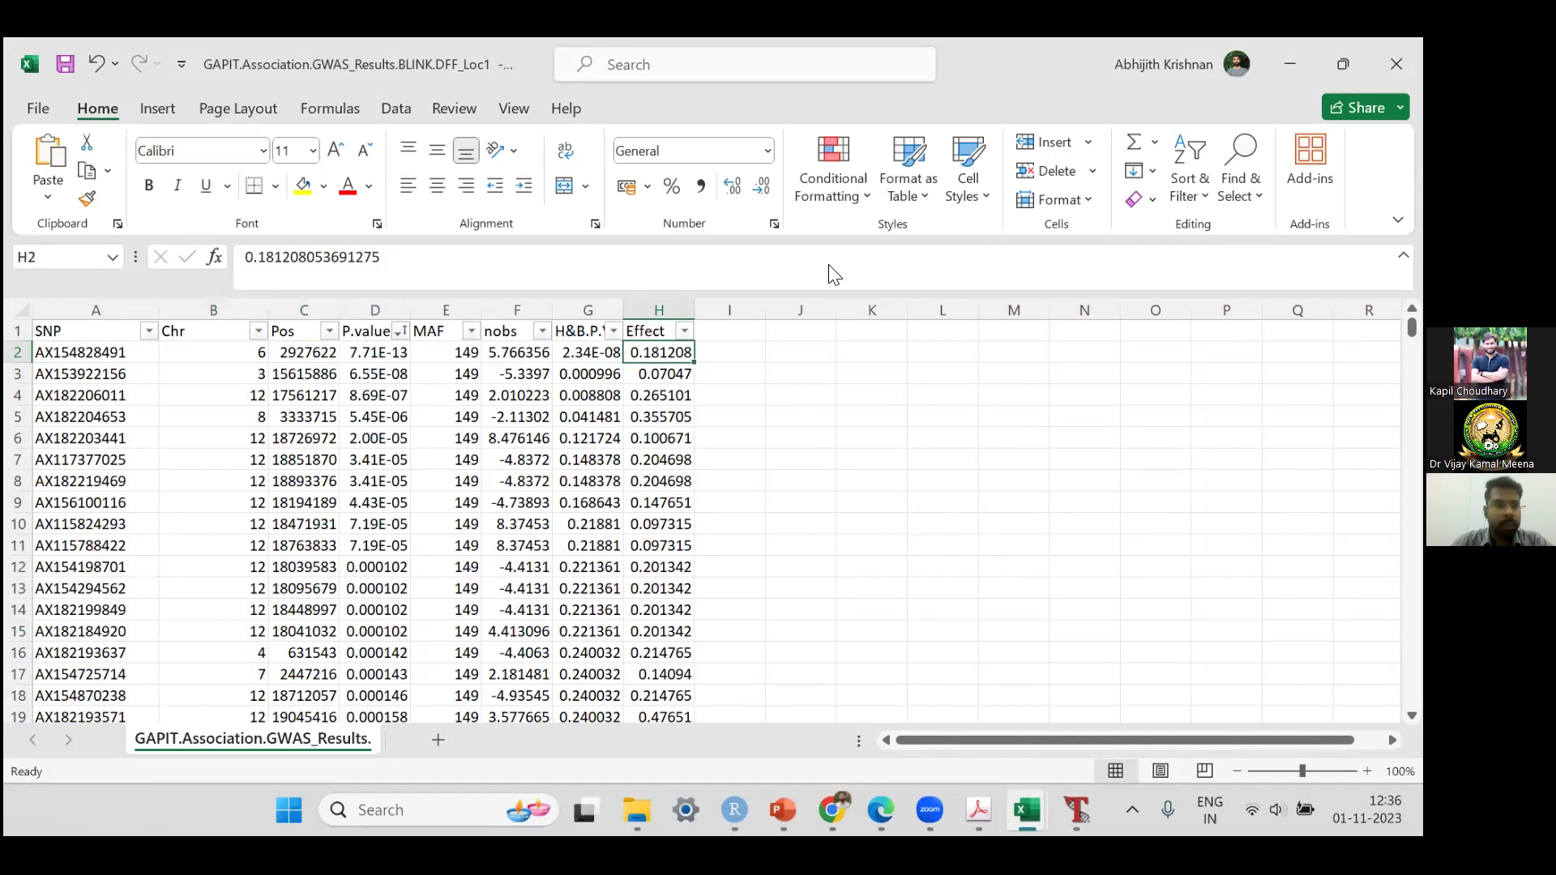
pyautogui.click(1395, 63)
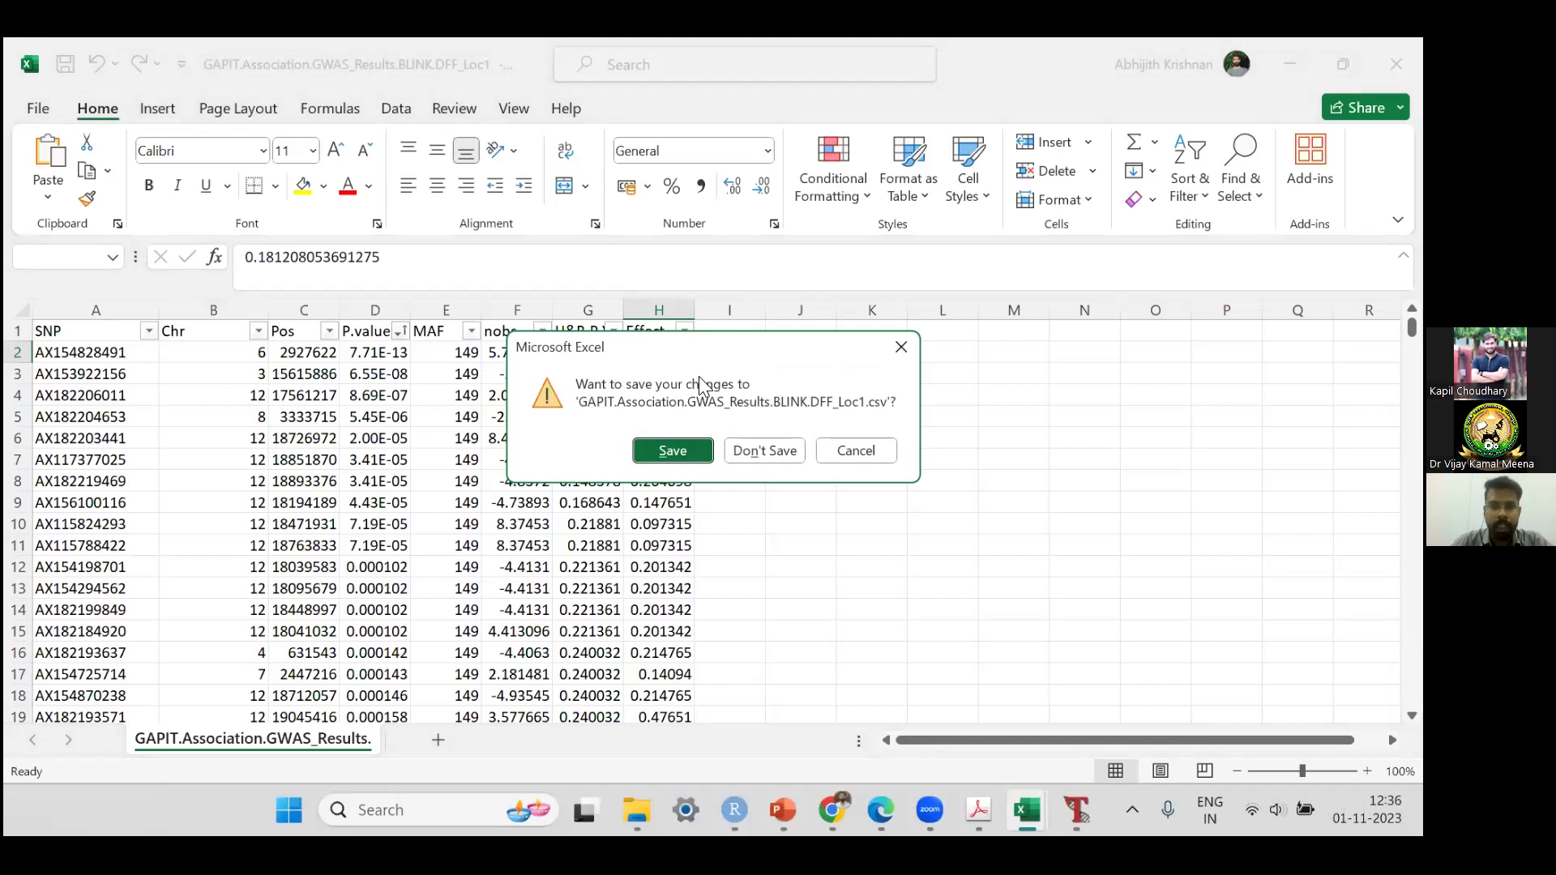
pyautogui.click(771, 446)
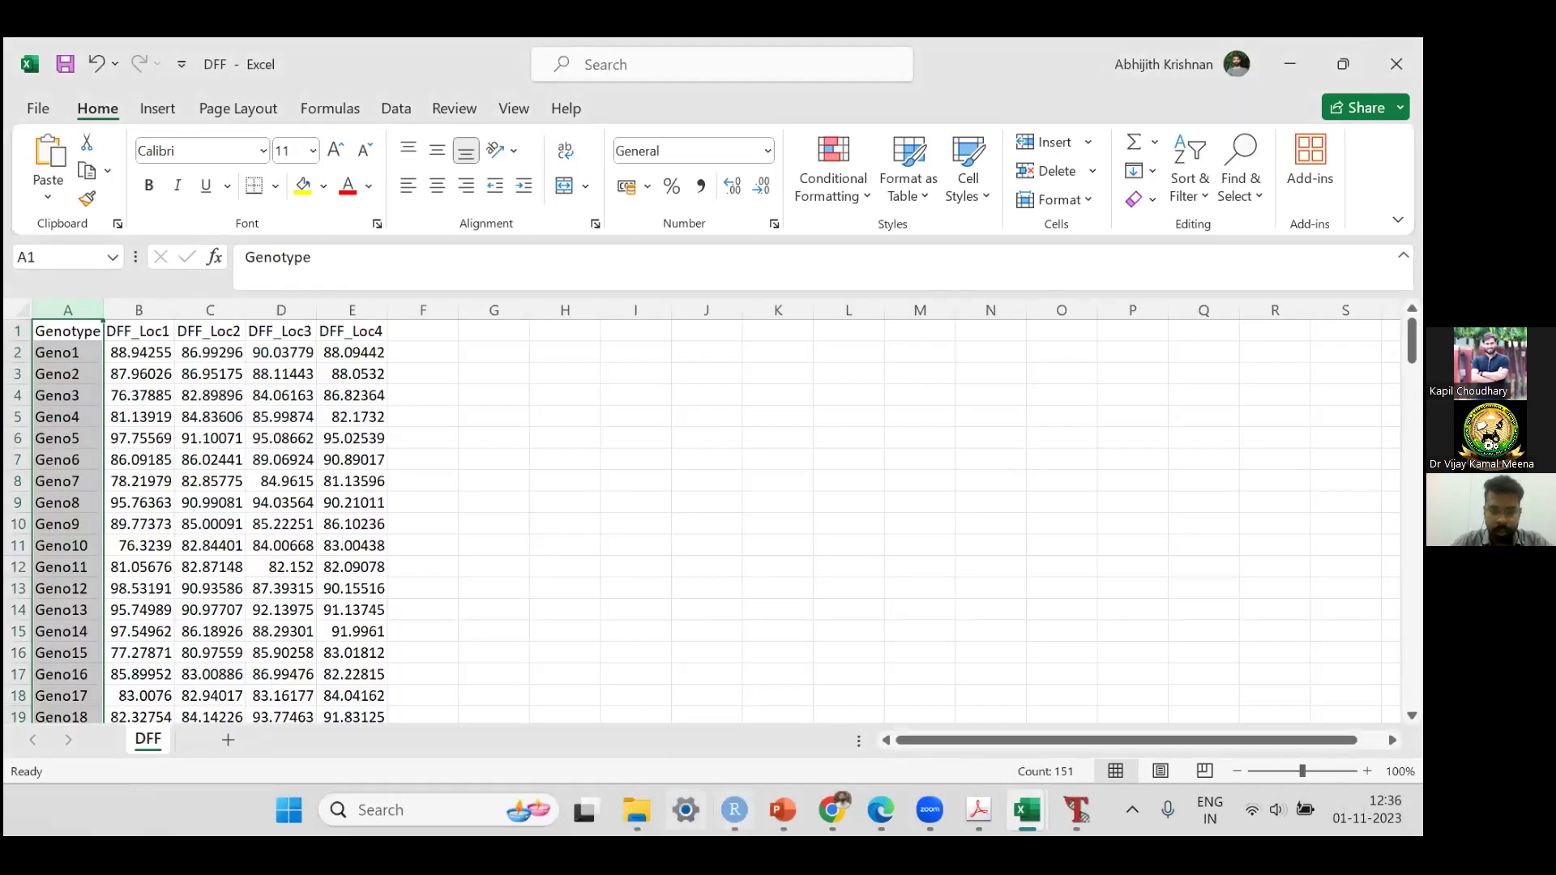
# Step: Return to the Training_GWAS folder, open the DFF_Loc1 Manhattan_Chro PDF, examine the plots for chromosomes 1 to 6, and switch back to the folder
pyautogui.click(637, 809)
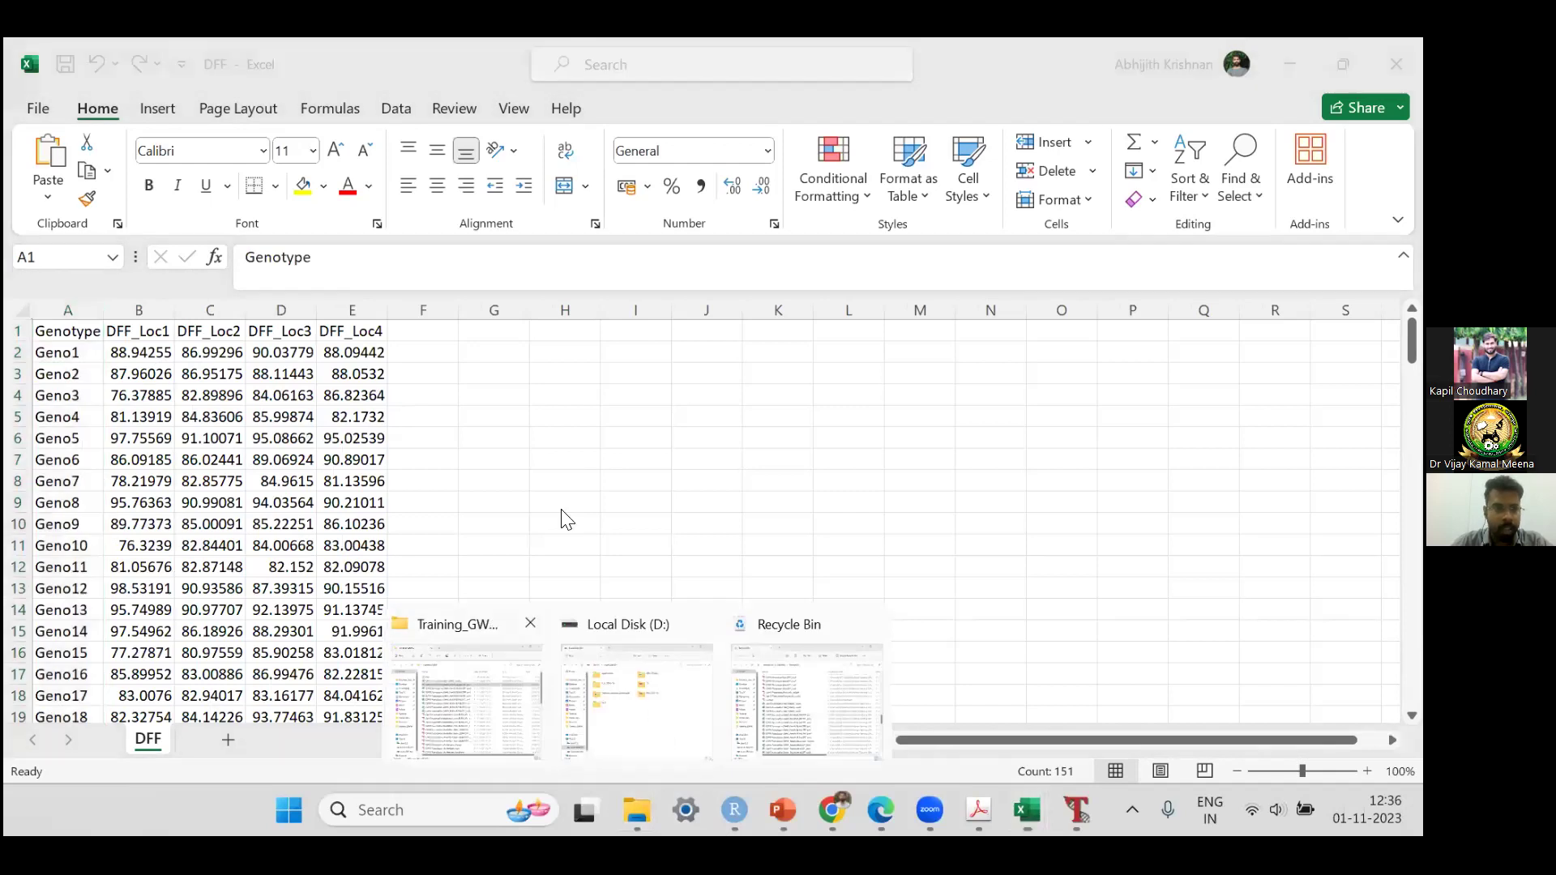
pyautogui.click(496, 687)
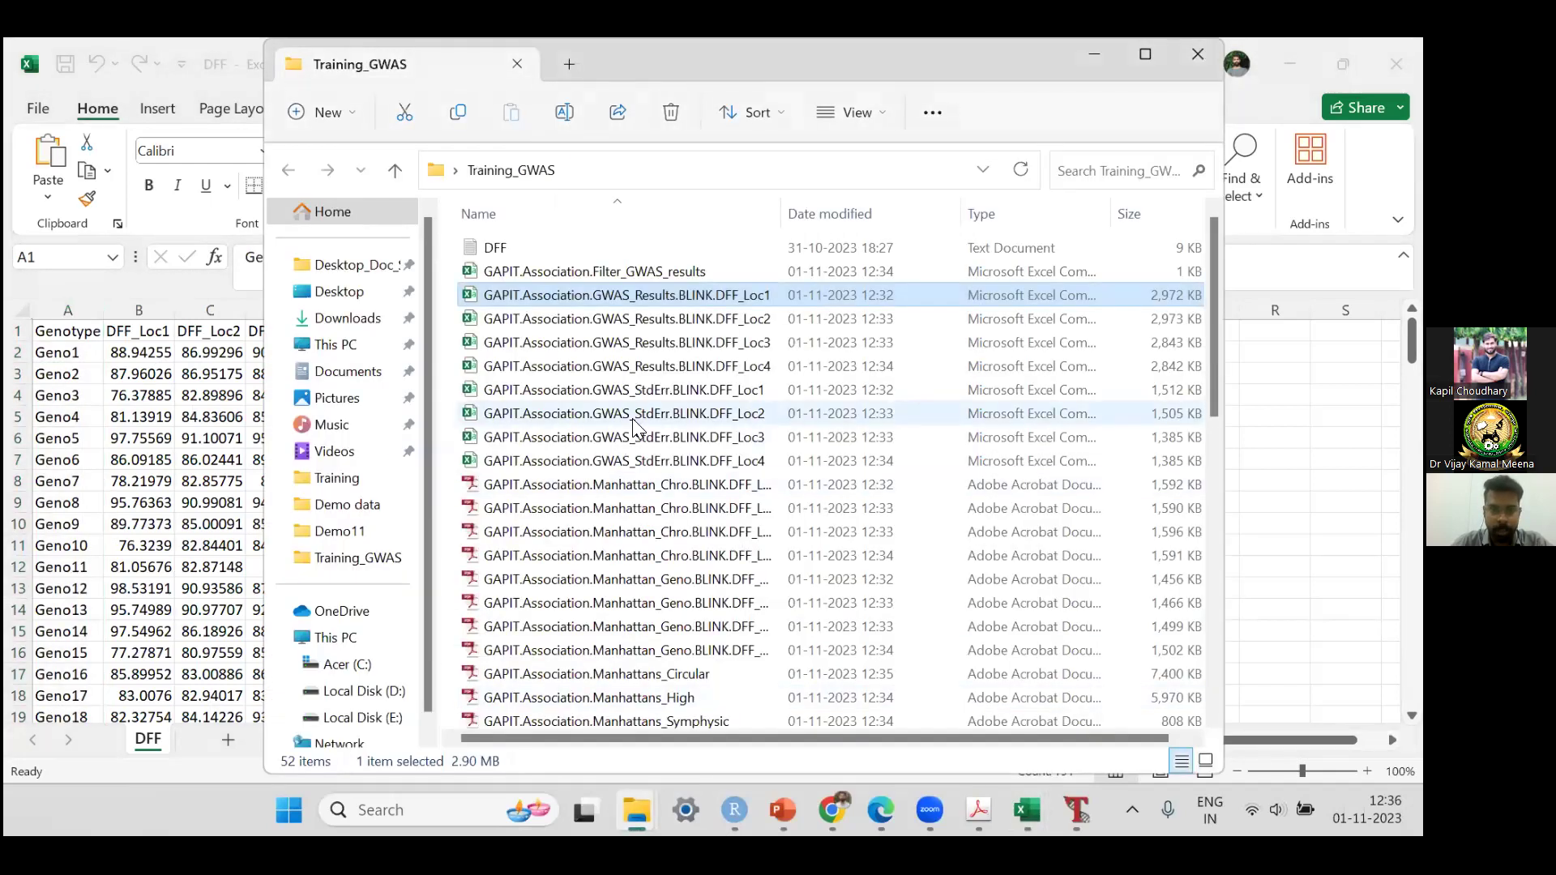
pyautogui.scroll(-2, 669, 381)
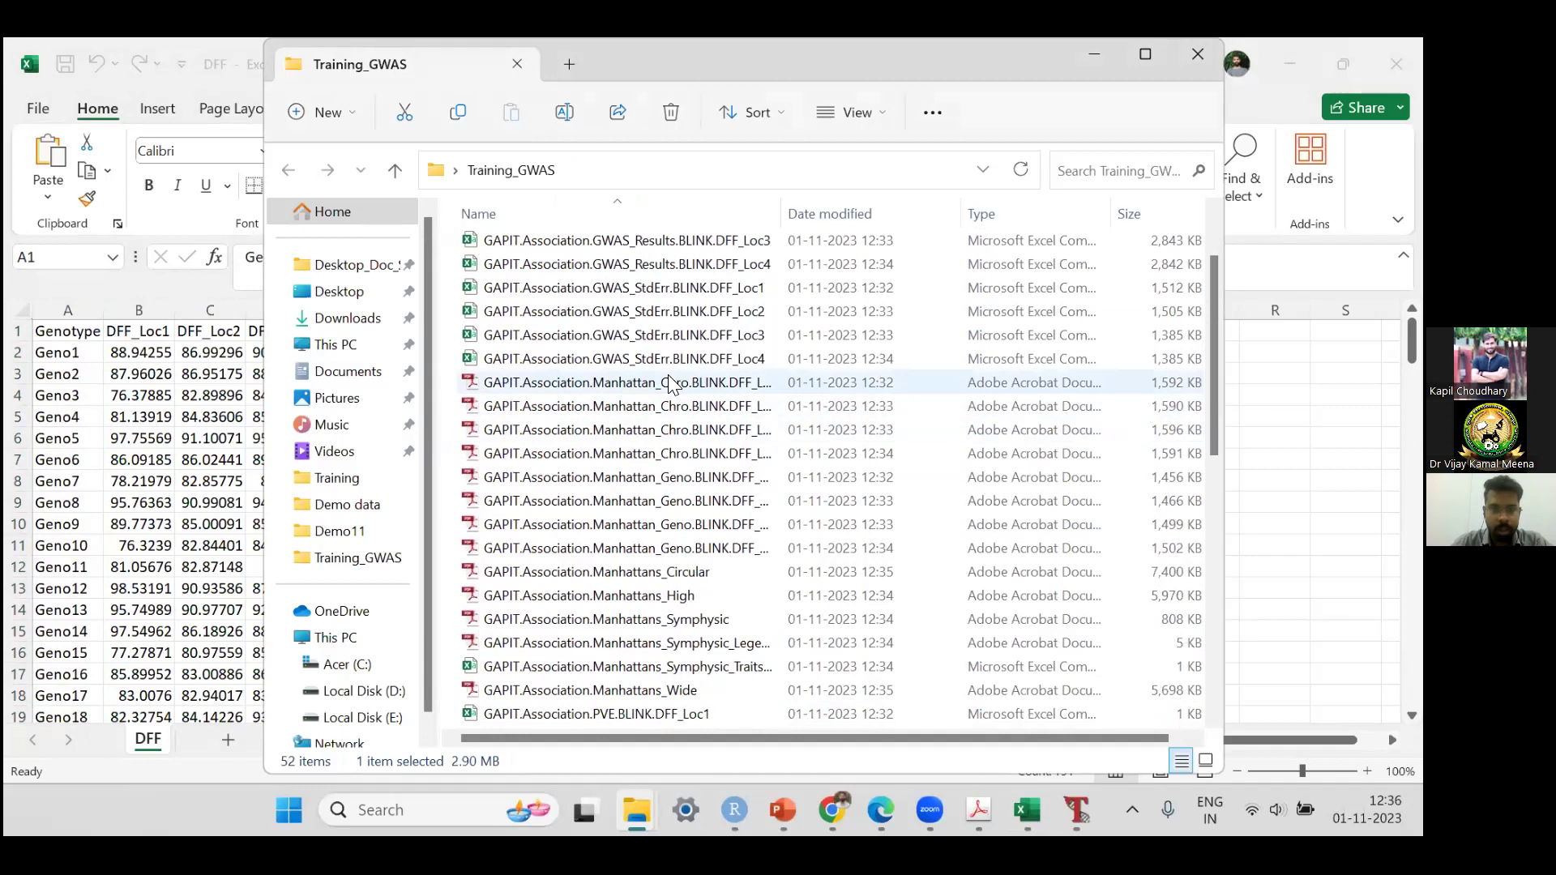
pyautogui.click(669, 380)
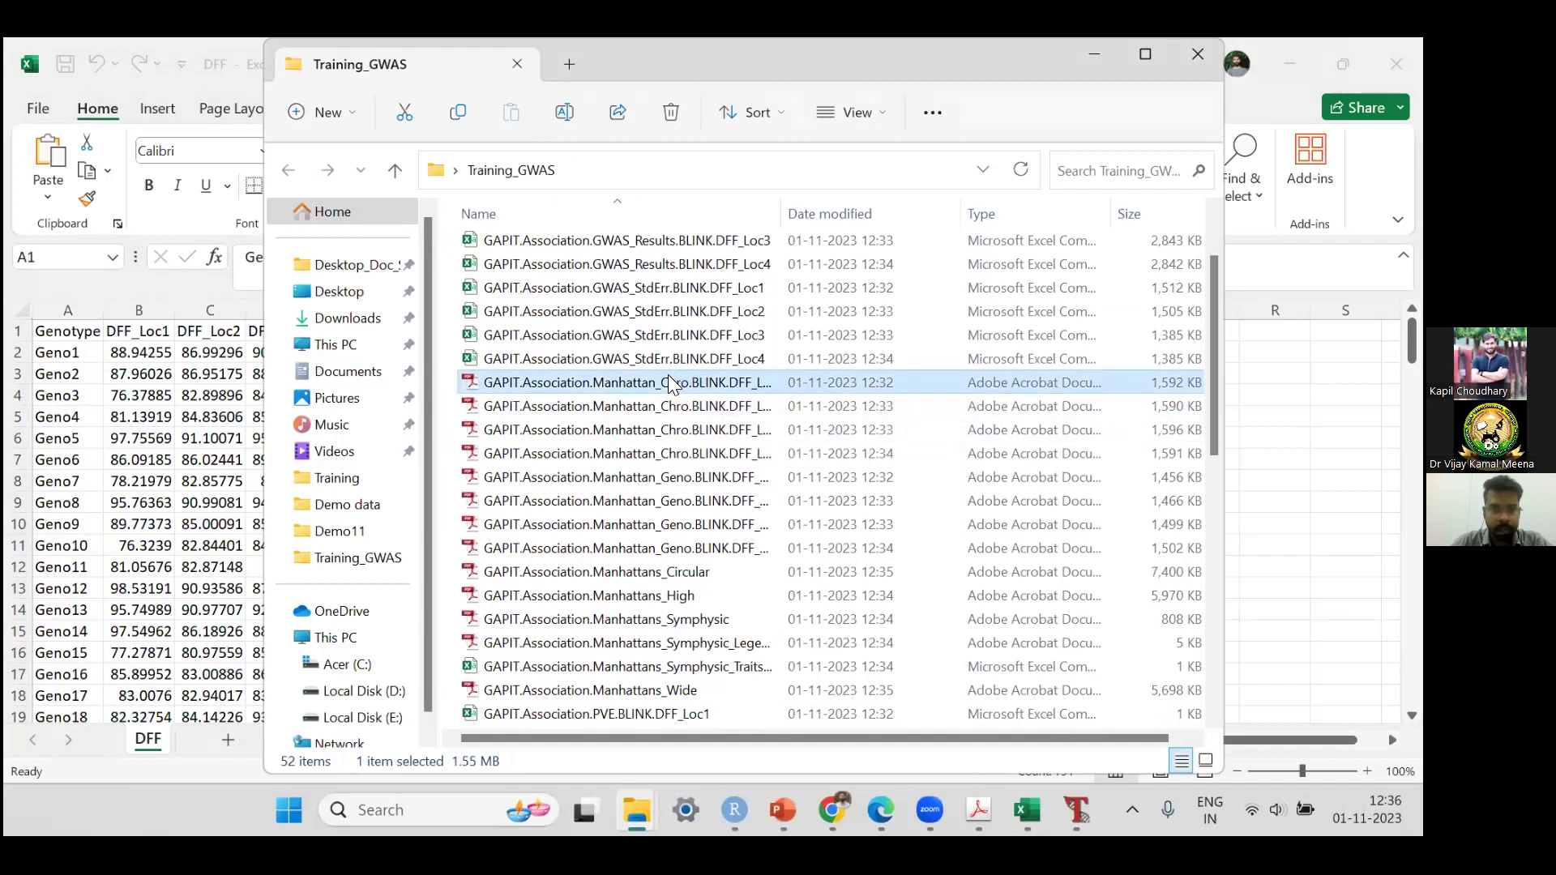
pyautogui.doubleClick(667, 374)
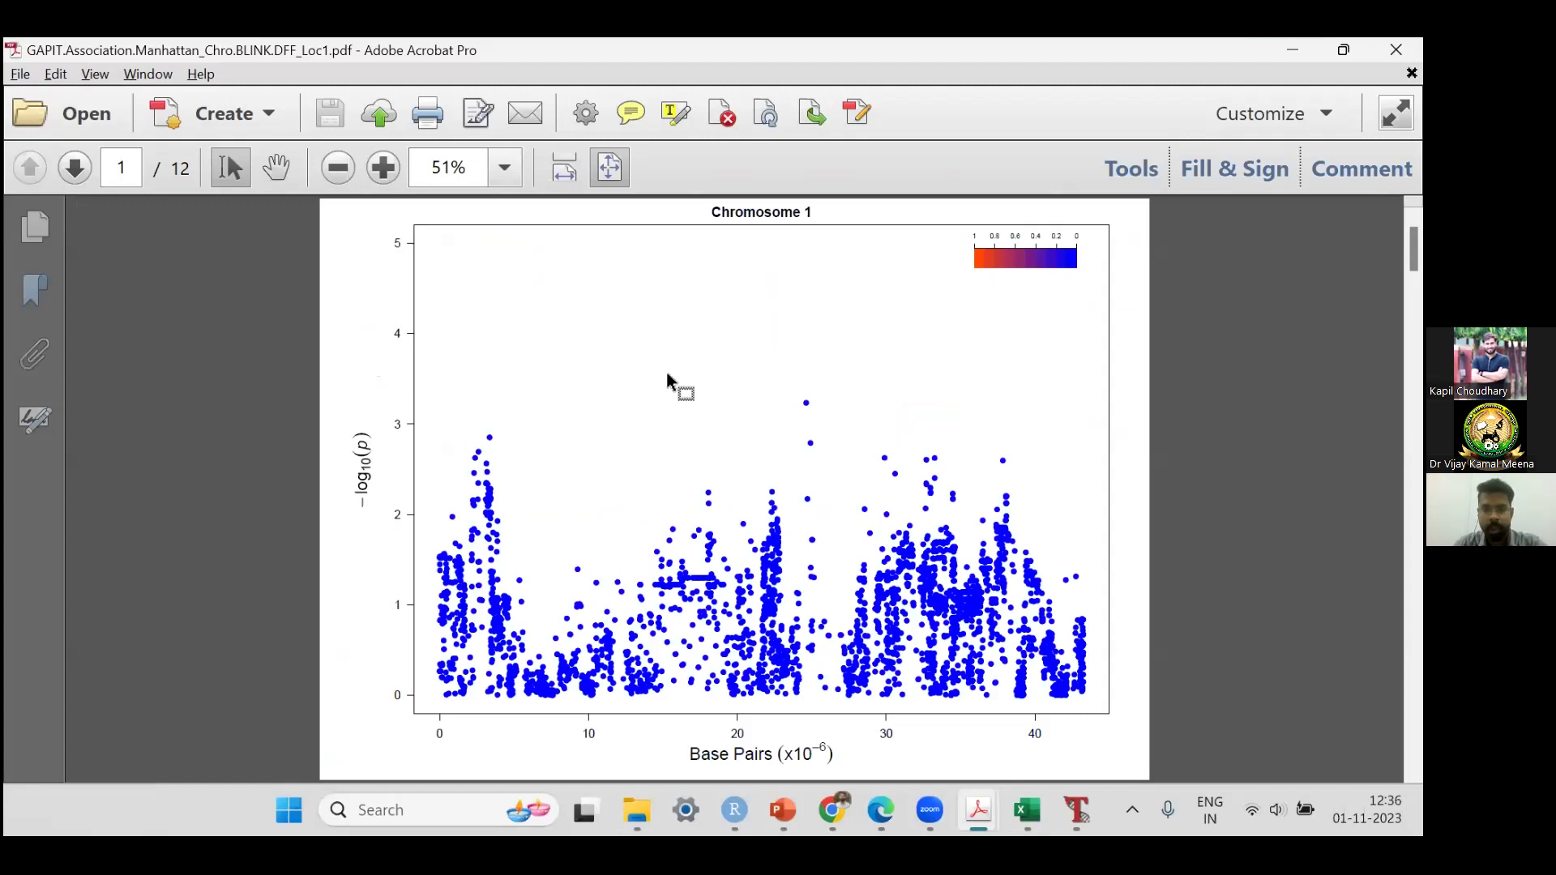
pyautogui.scroll(-3, 669, 381)
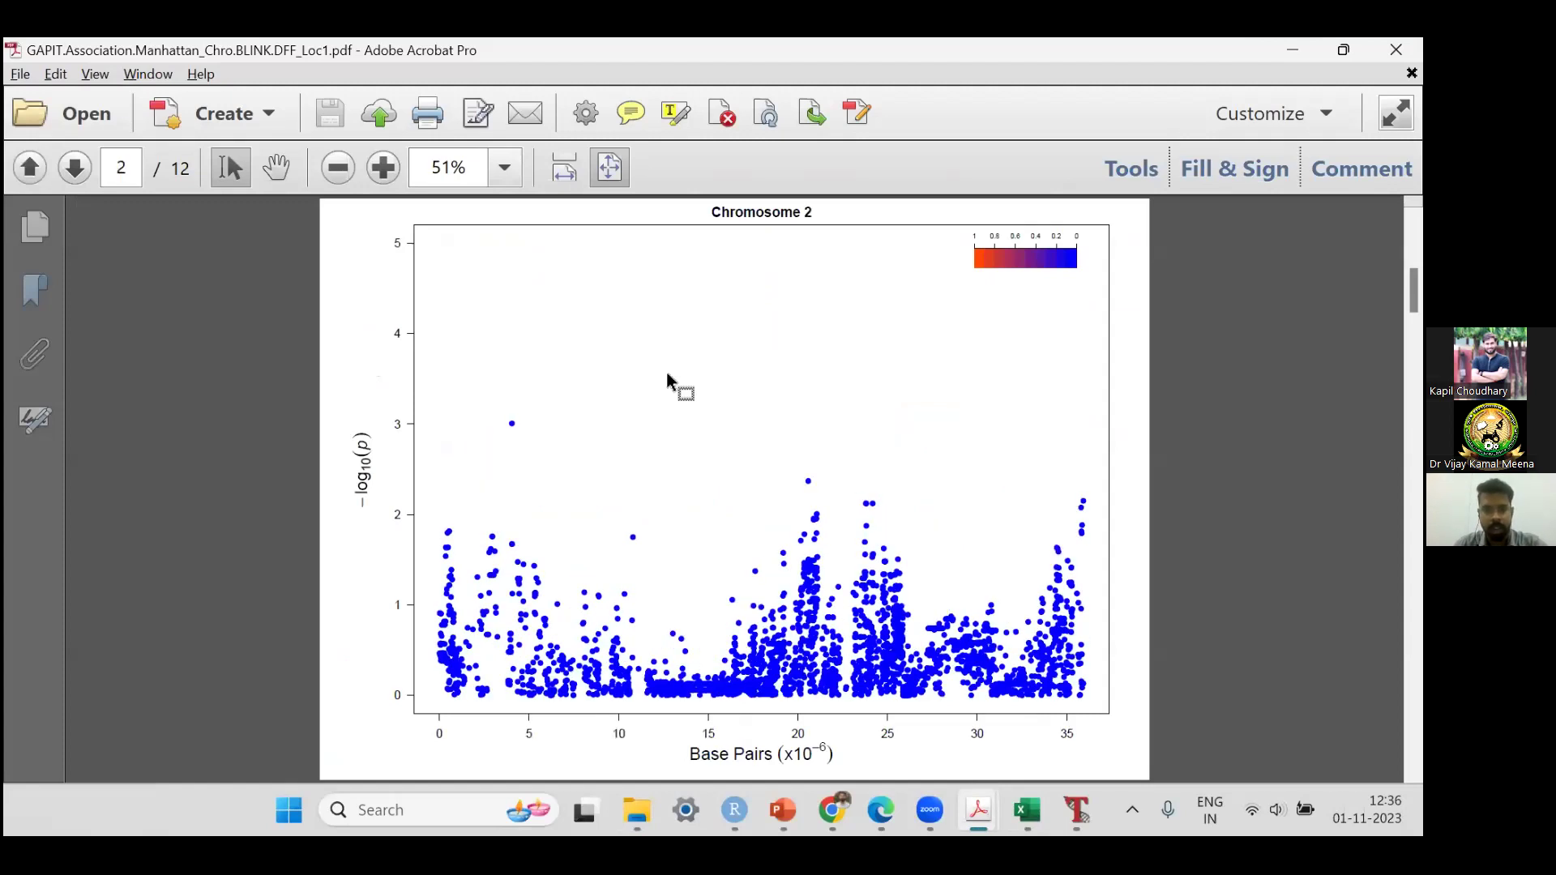
pyautogui.scroll(-3, 669, 380)
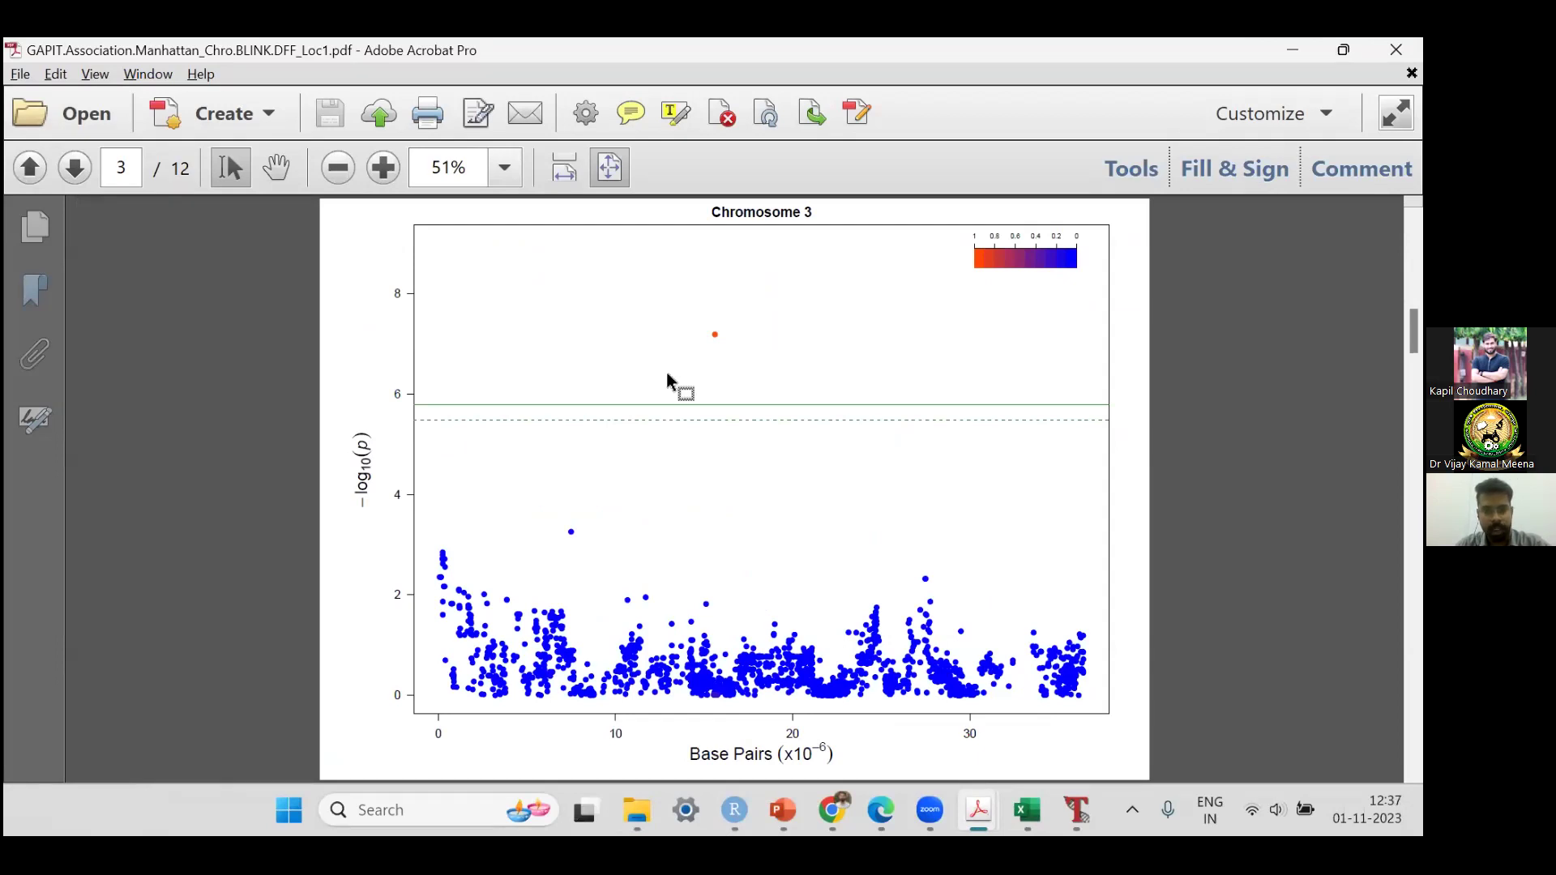
pyautogui.scroll(-1, 668, 380)
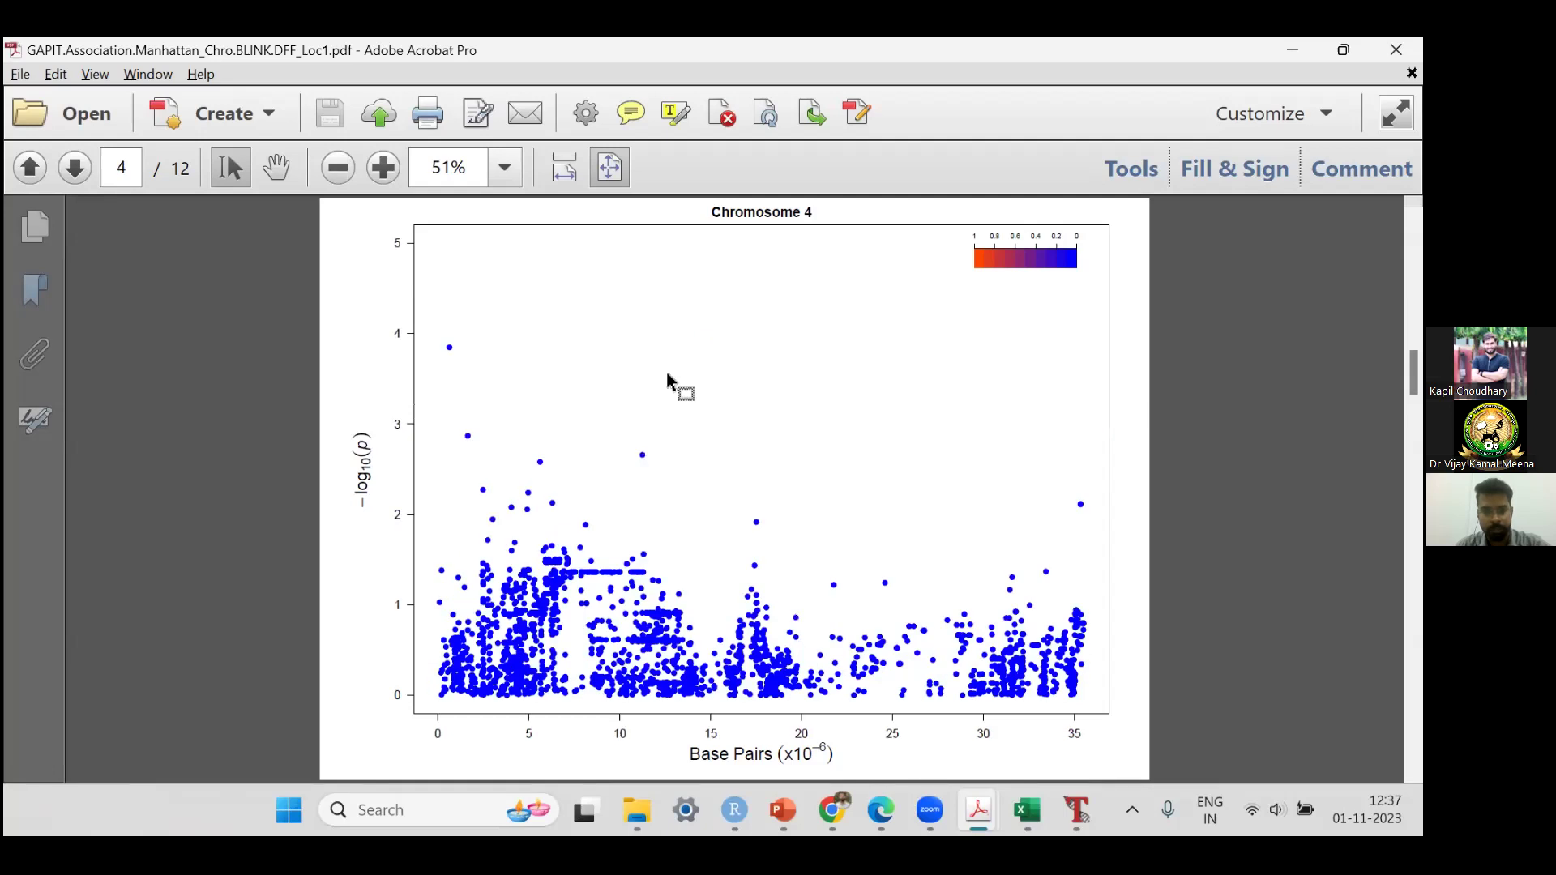
pyautogui.scroll(-2, 667, 379)
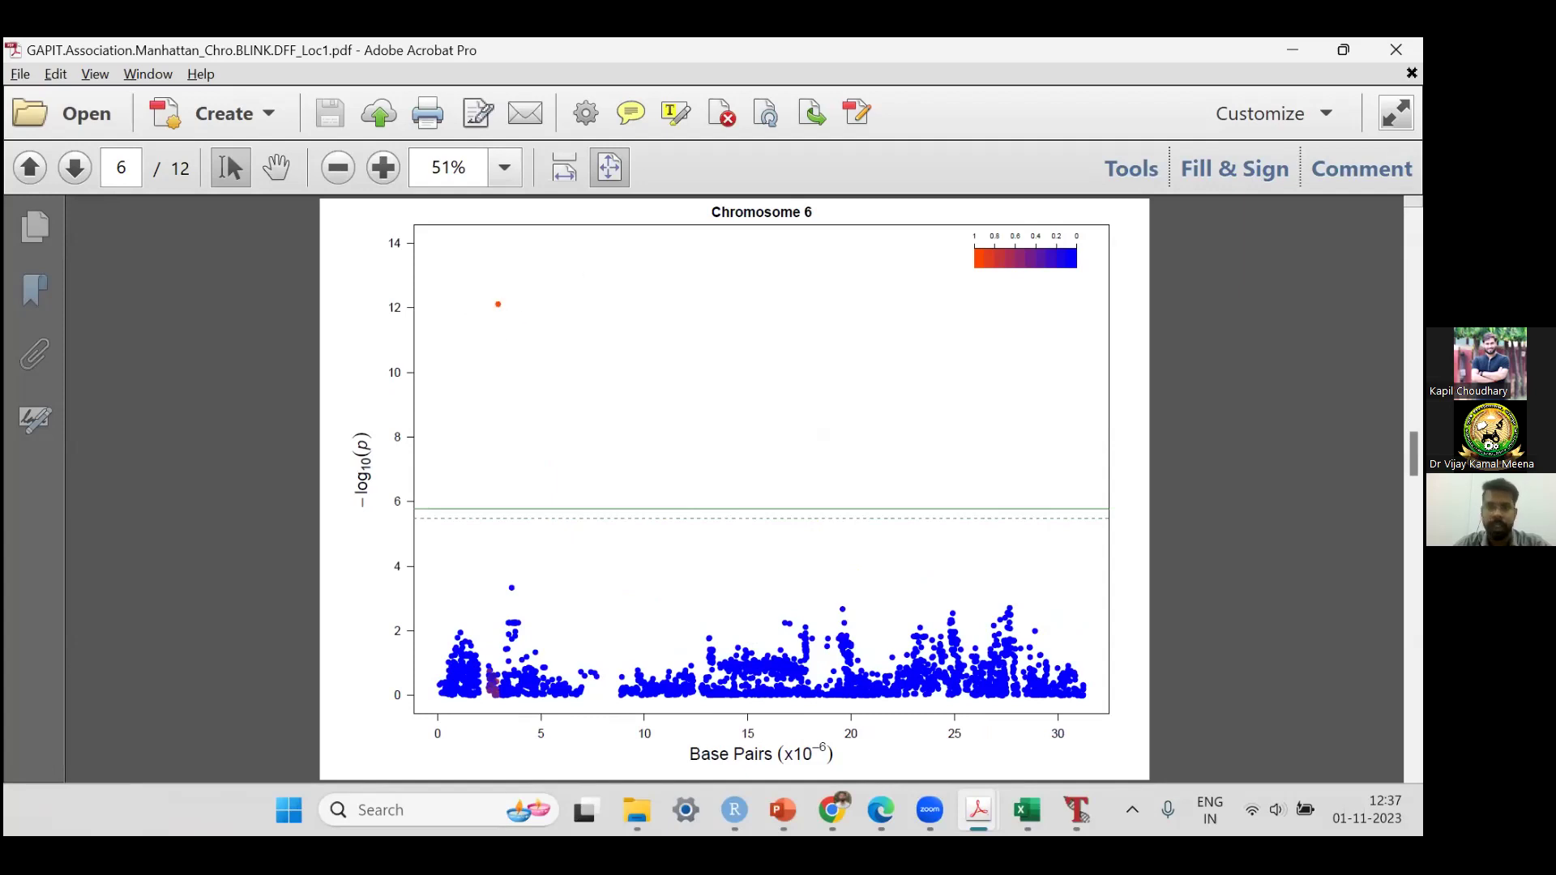
pyautogui.hotkey('alt', 'Tab')
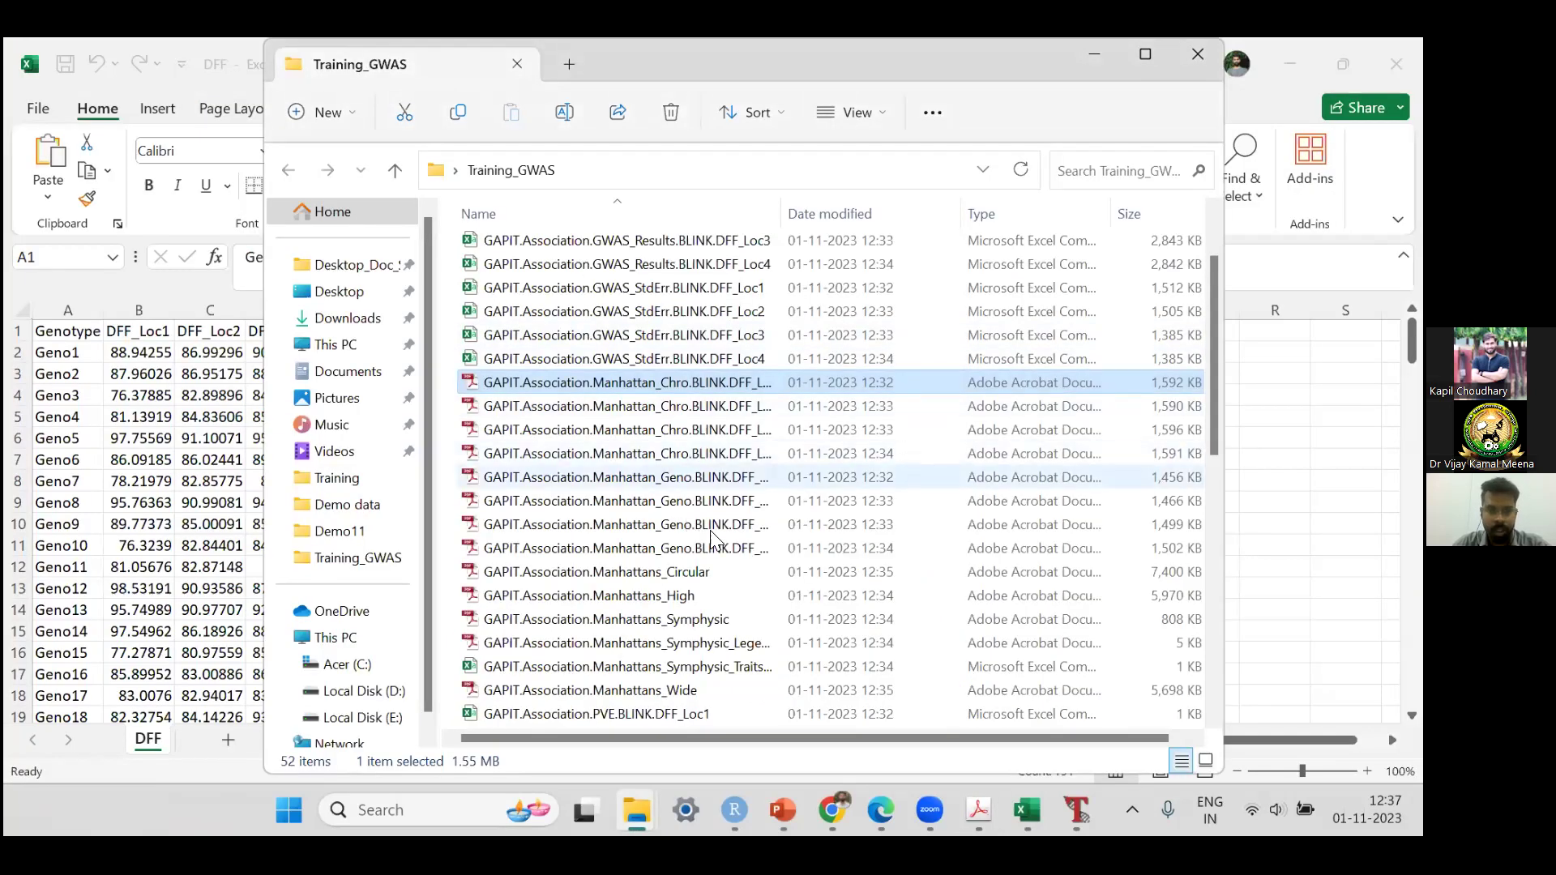
# Step: Open GAPIT.Association.Manhattans_Circular, examine the circular Manhattan plot of the four DFF locations, and close it
pyautogui.doubleClick(749, 570)
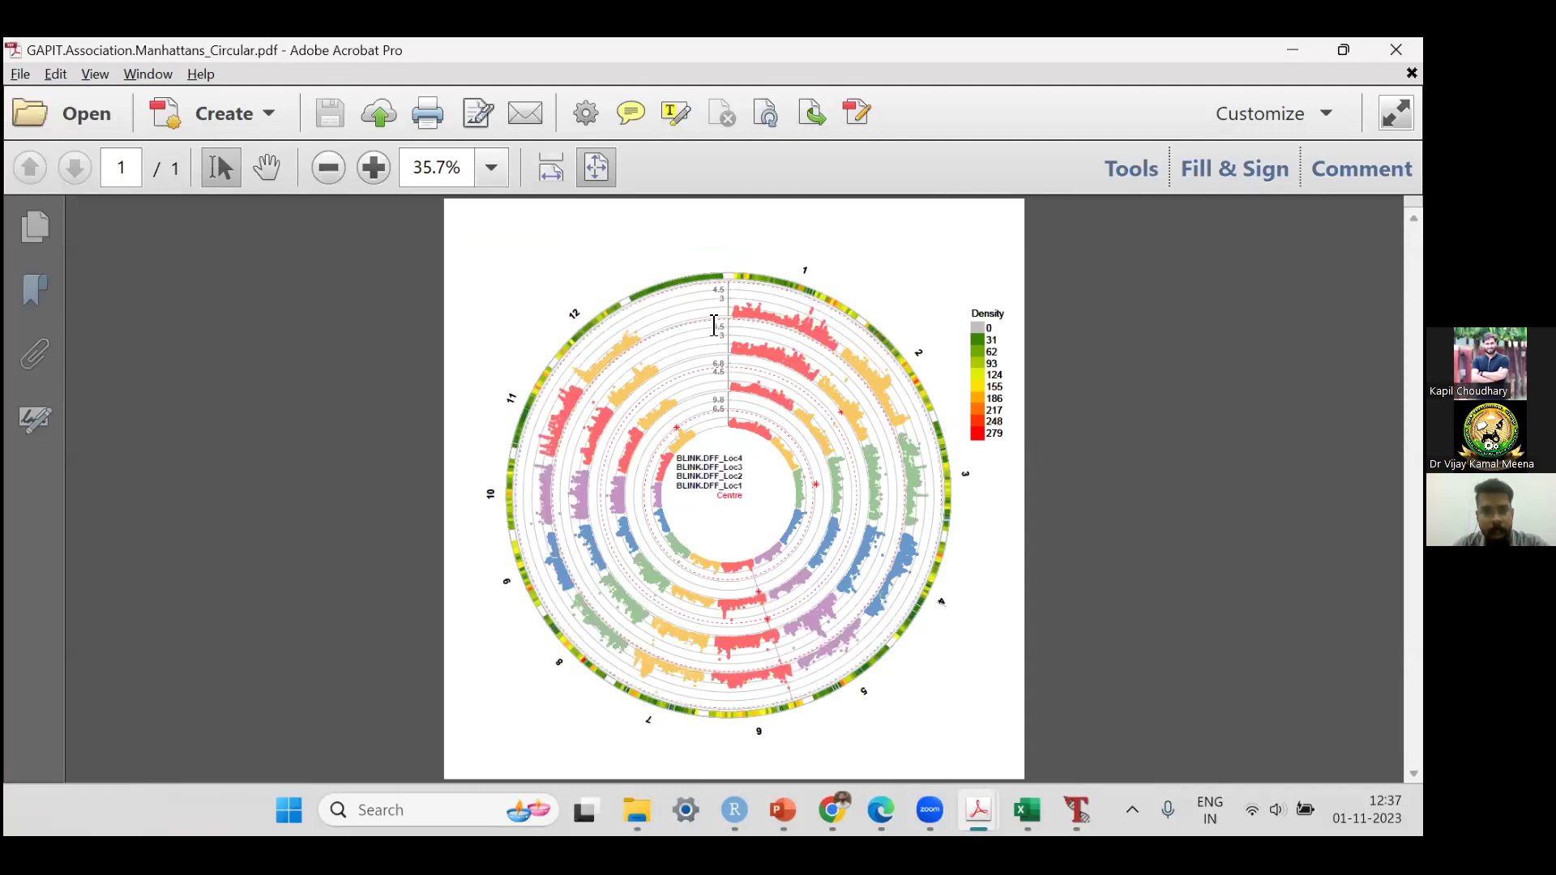
pyautogui.moveTo(690, 307); pyautogui.dragTo(665, 279)
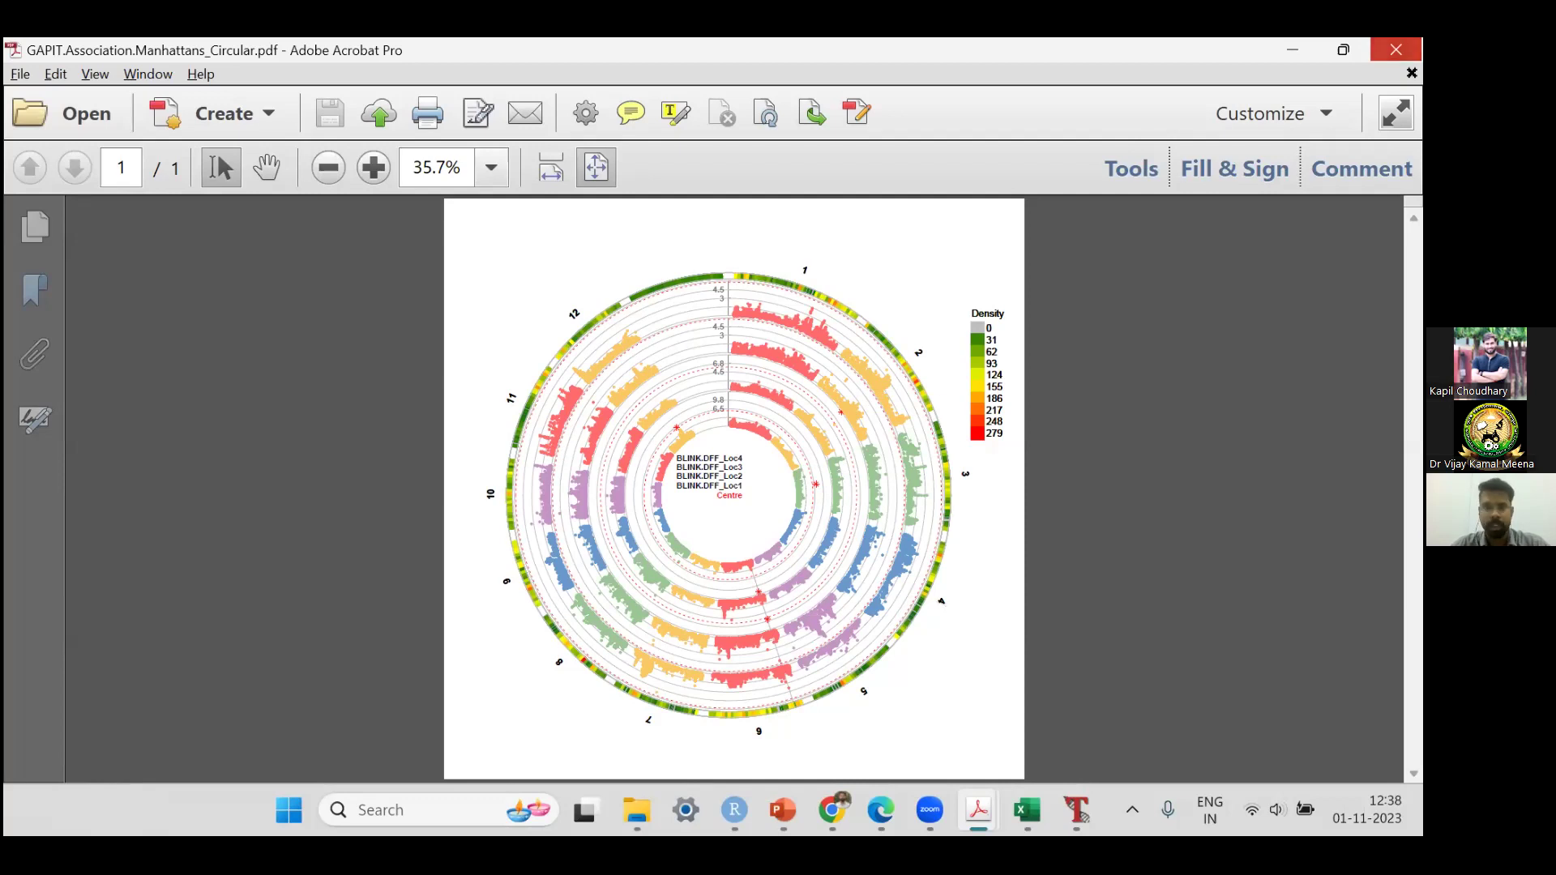
pyautogui.click(1395, 50)
# Step: Open GAPIT.Association.PVE.BLINK.DFF_Loc1 in Excel, widen the SNP column and select the listed SNP names in A2:A4
pyautogui.scroll(-2, 707, 614)
pyautogui.scroll(-1, 706, 604)
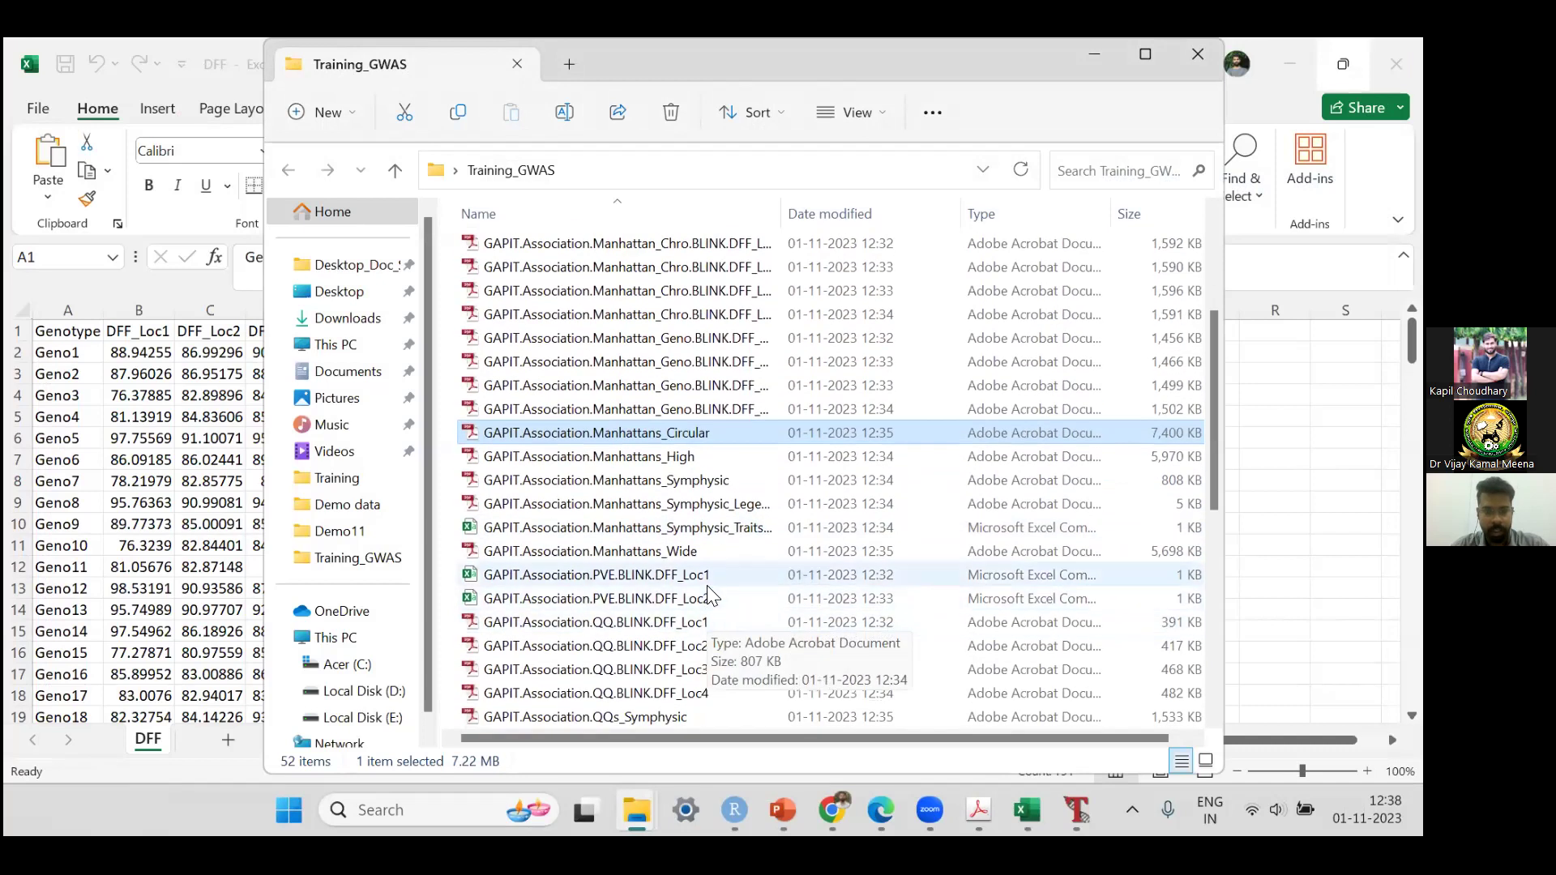
pyautogui.click(720, 574)
pyautogui.doubleClick(716, 572)
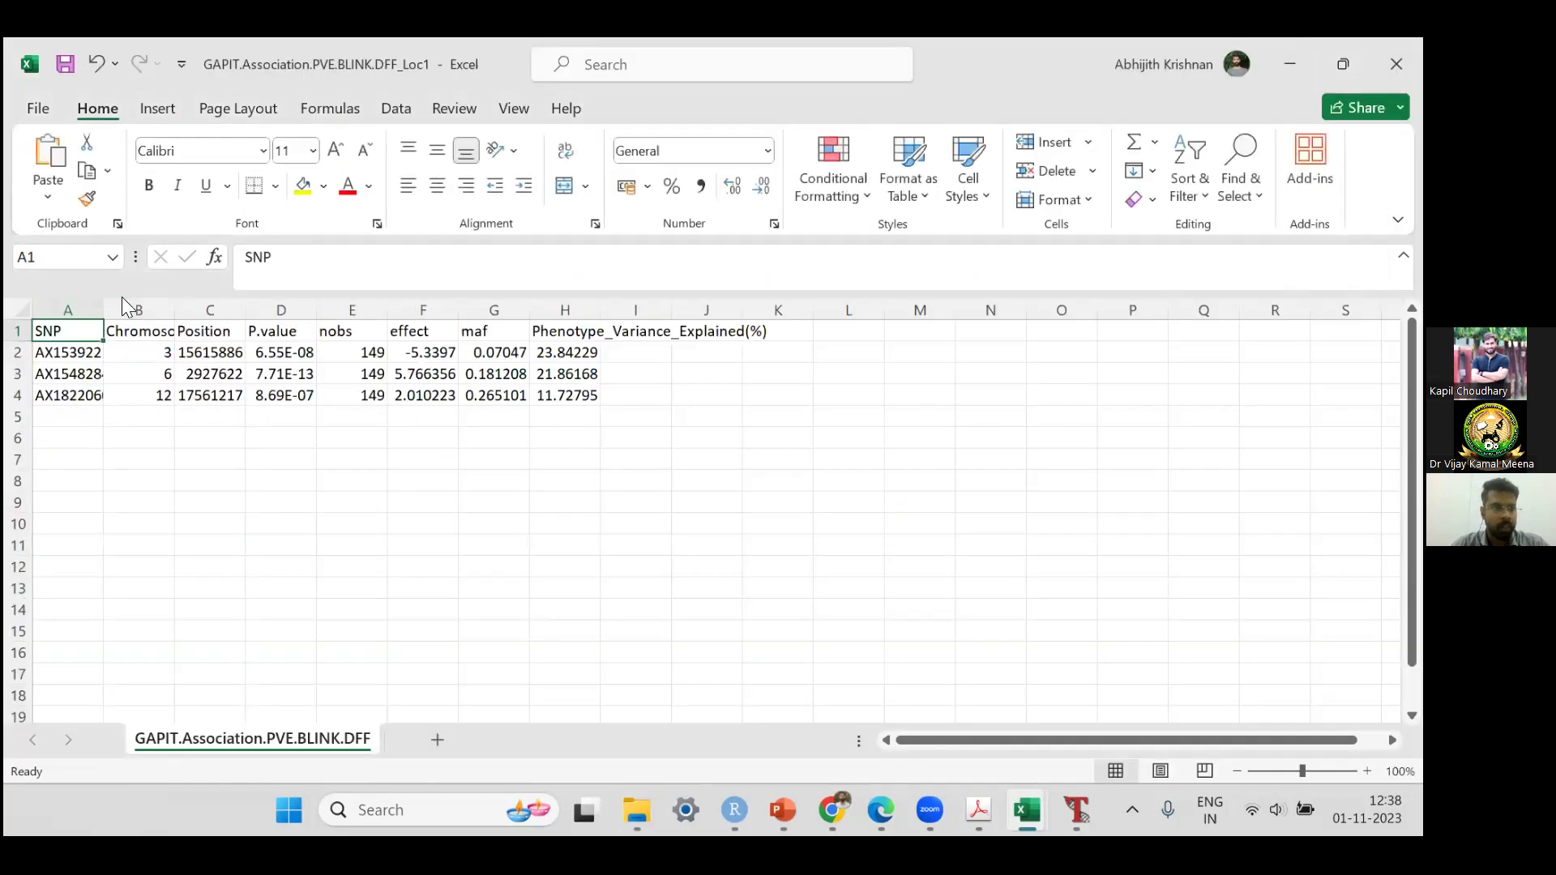
pyautogui.moveTo(103, 310); pyautogui.dragTo(152, 391)
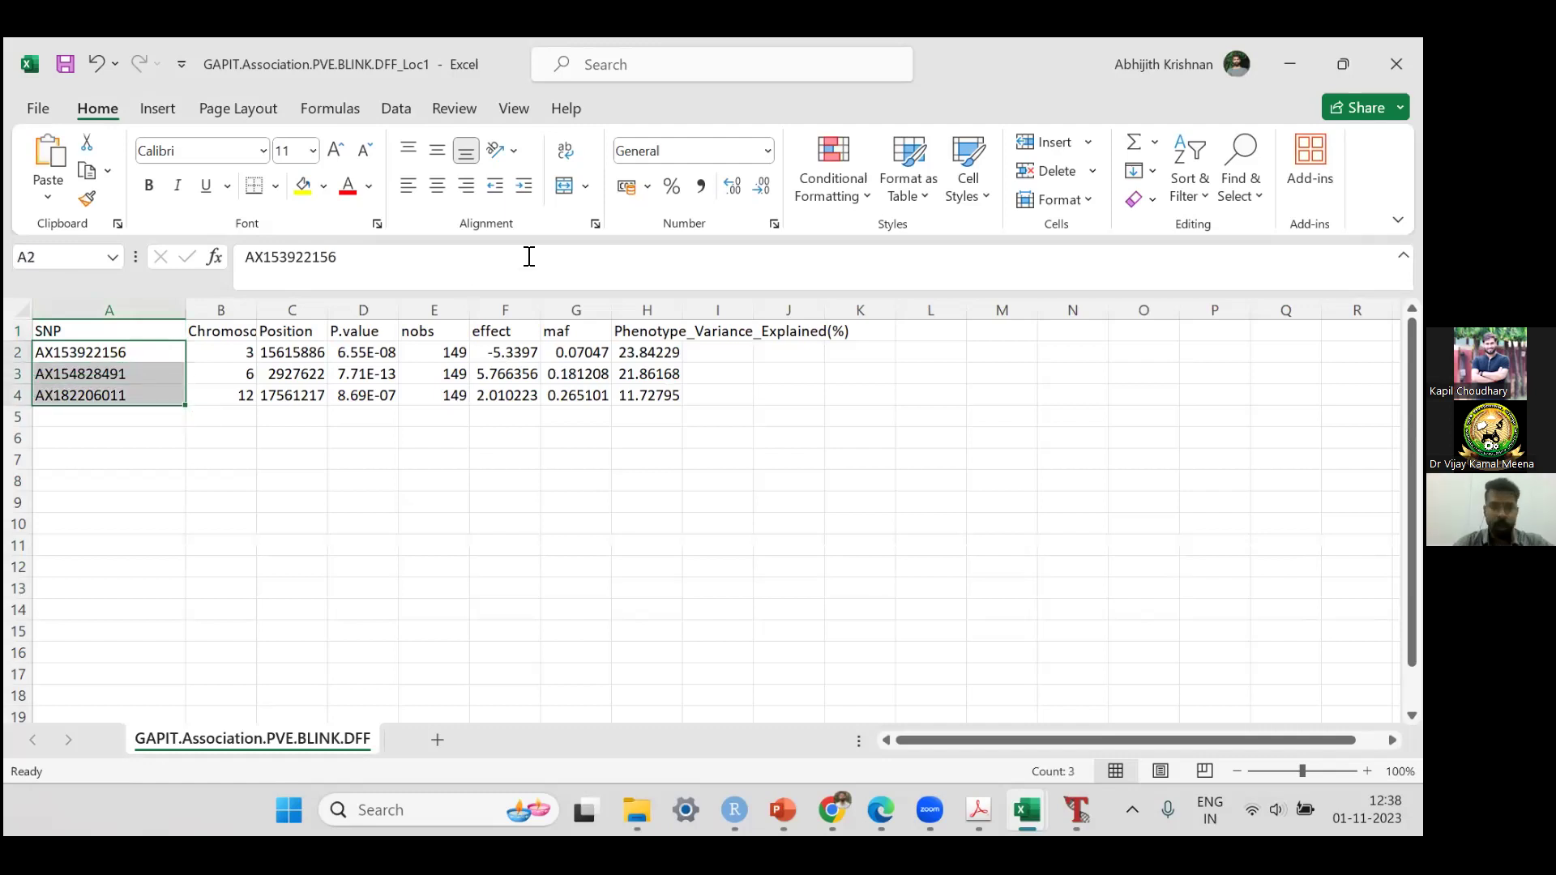
# Step: Examine the Phenotype_Variance_Explained values in H2:H4 and the first SNP's chromosome and position, and close the PVE workbook without saving
pyautogui.moveTo(647, 352); pyautogui.dragTo(653, 395)
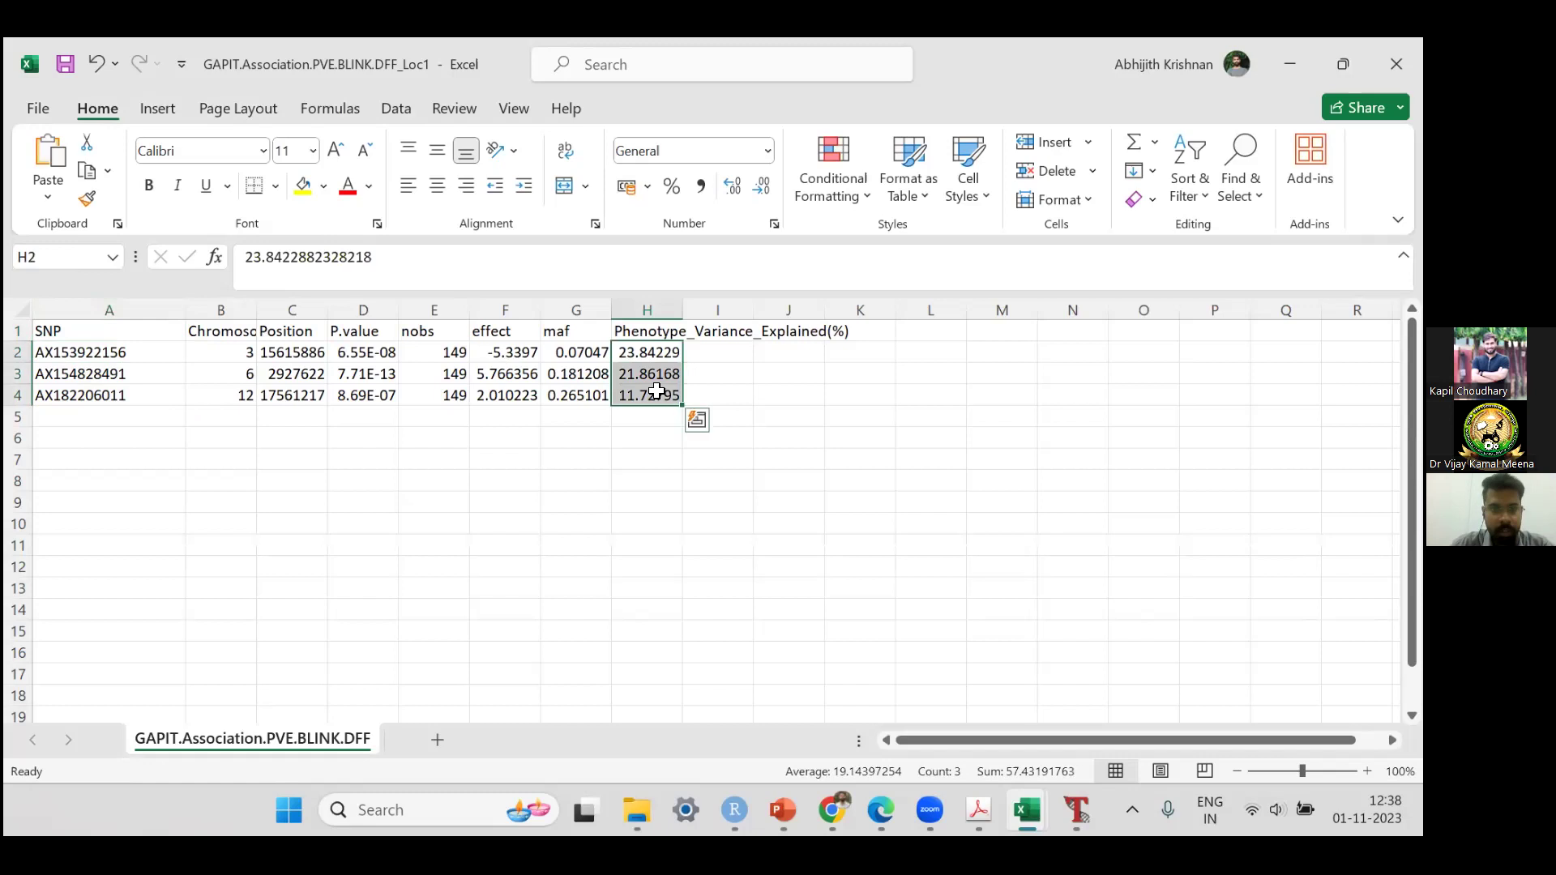
pyautogui.click(232, 354)
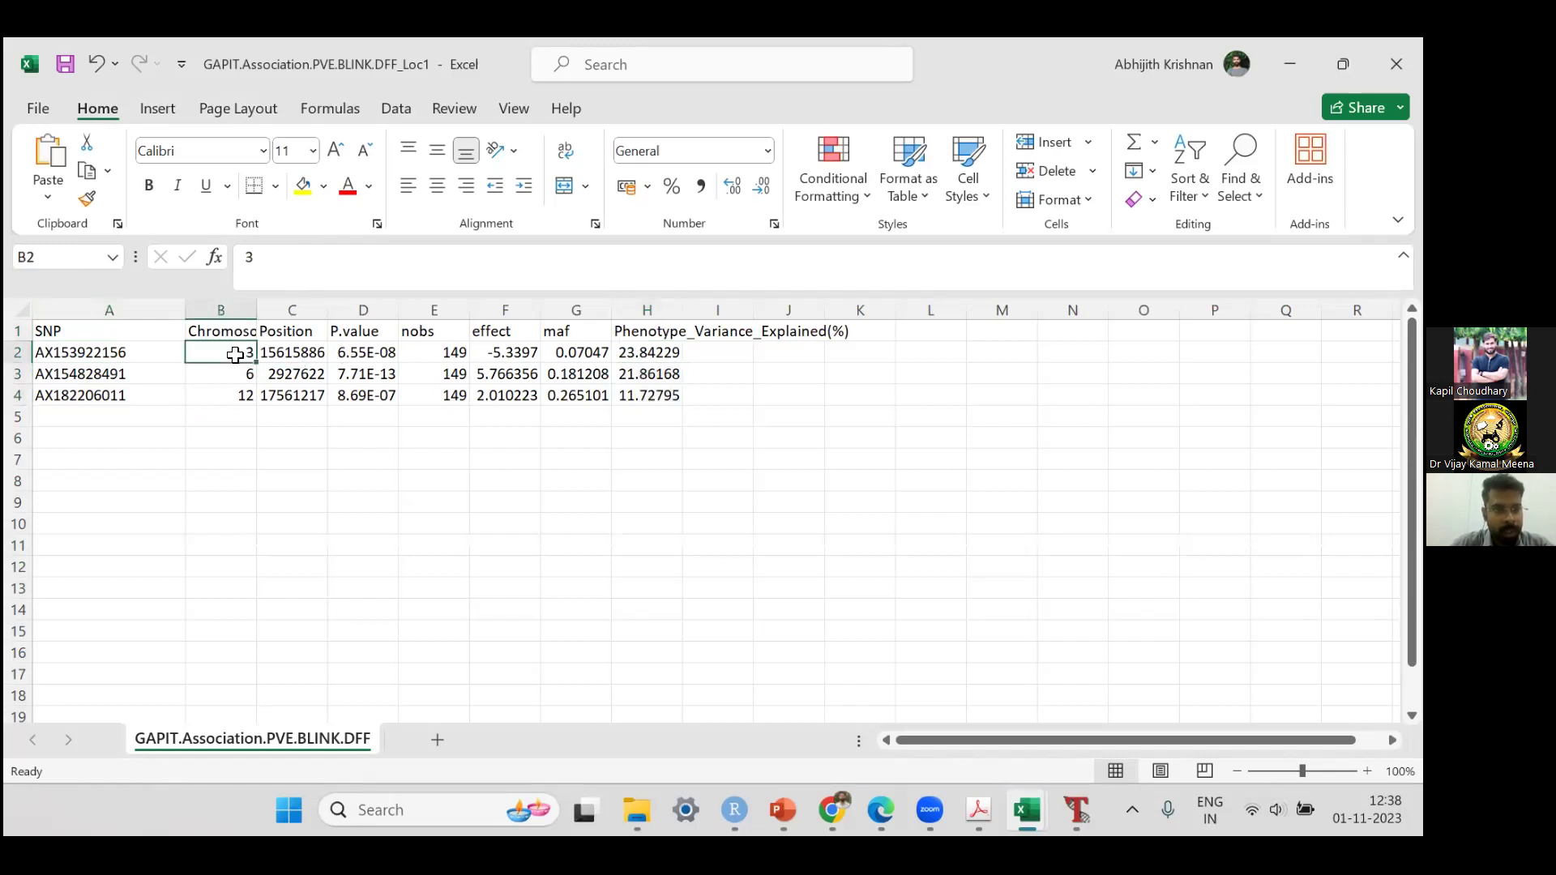
pyautogui.click(637, 352)
pyautogui.click(302, 349)
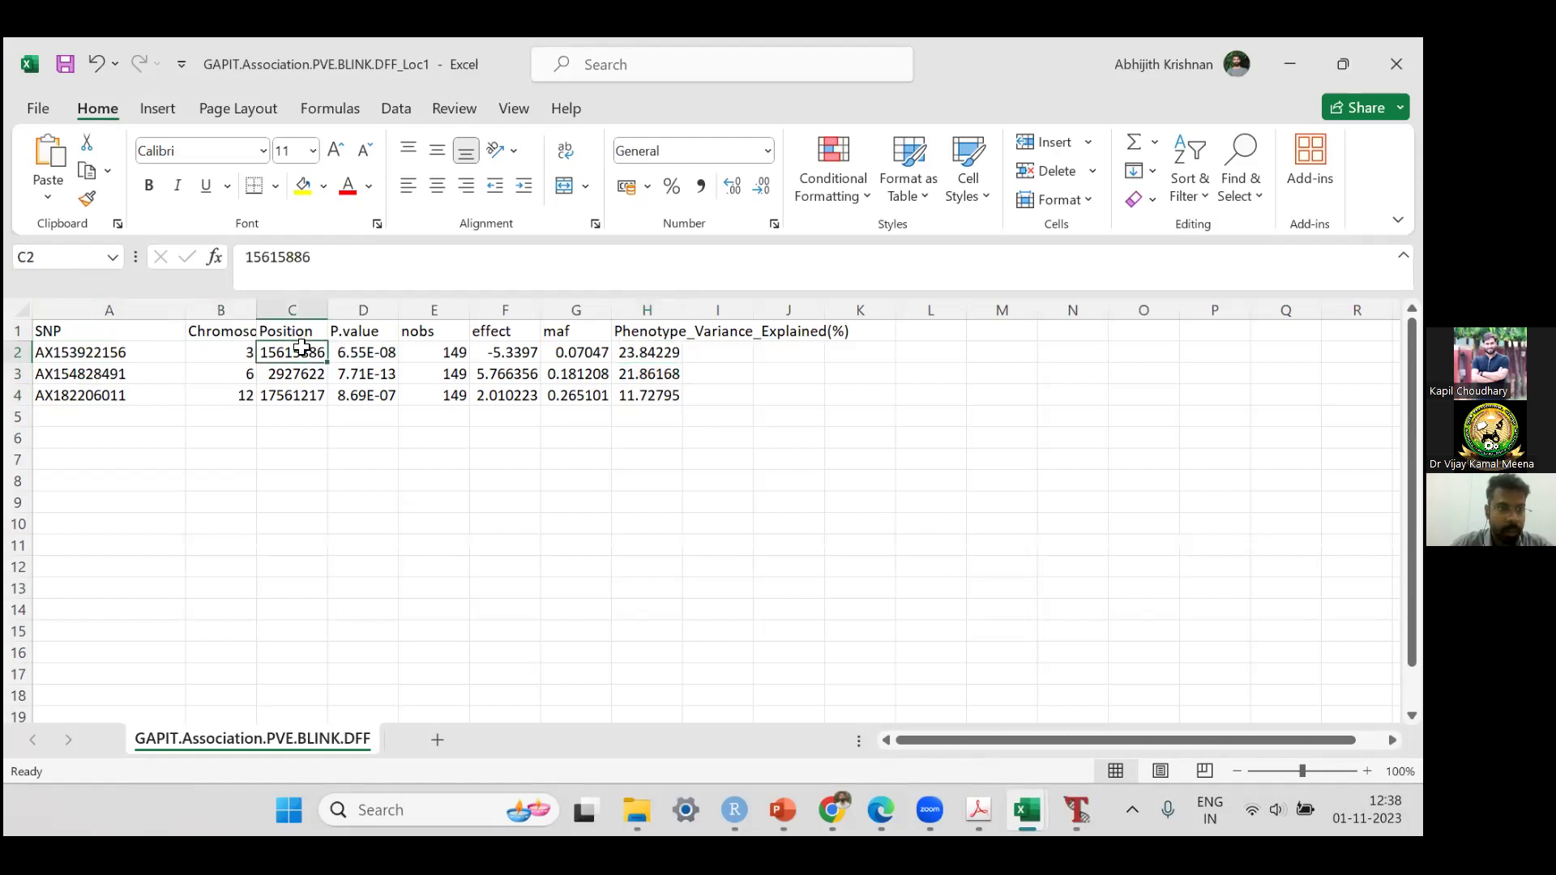
pyautogui.click(25, 352)
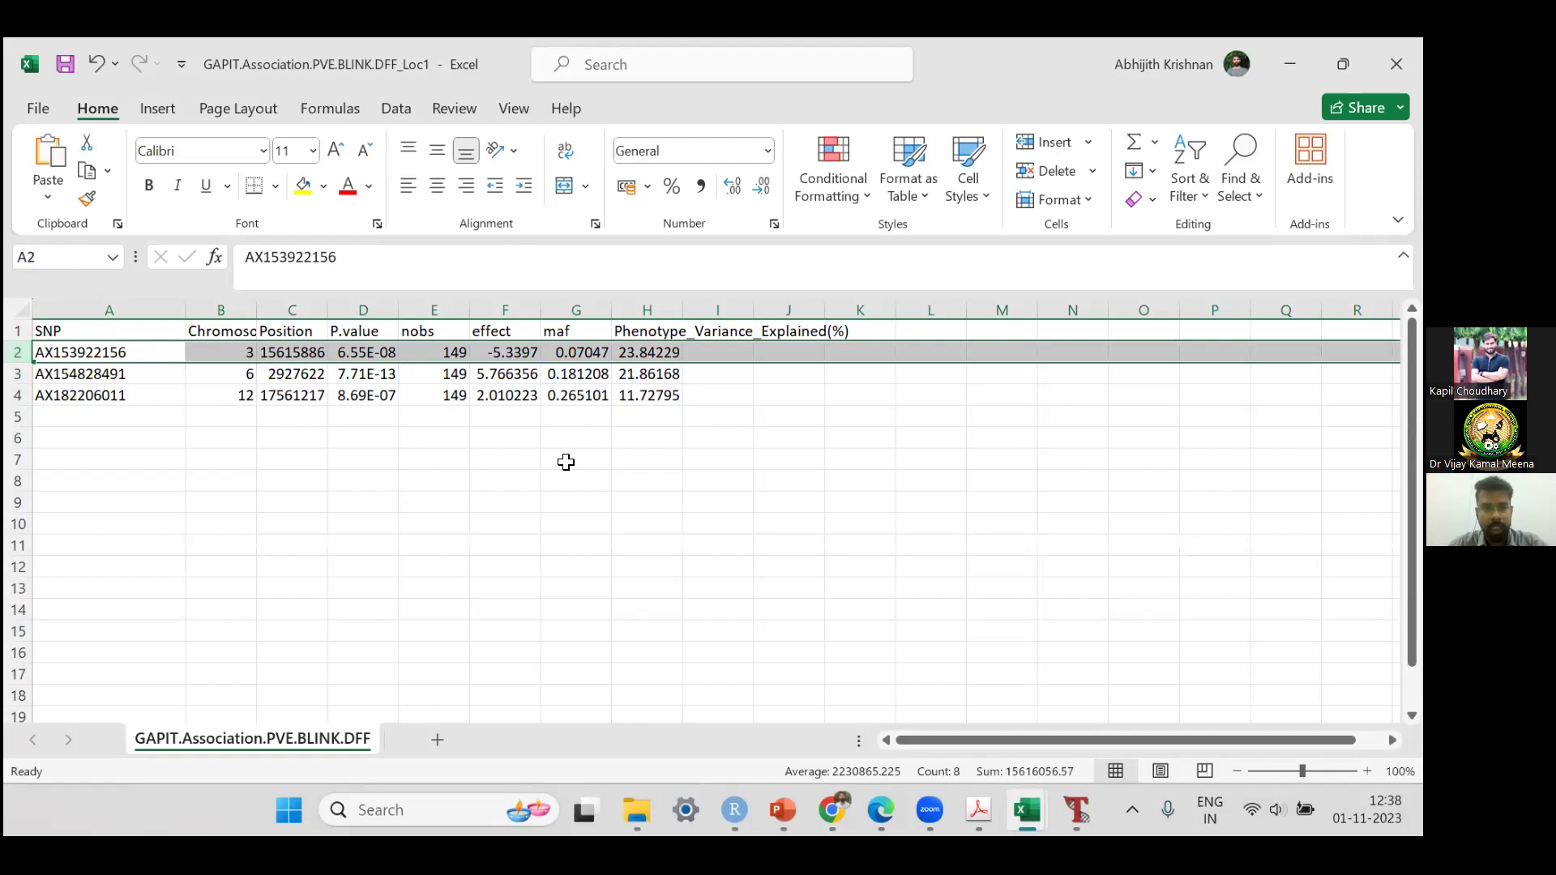
pyautogui.click(662, 352)
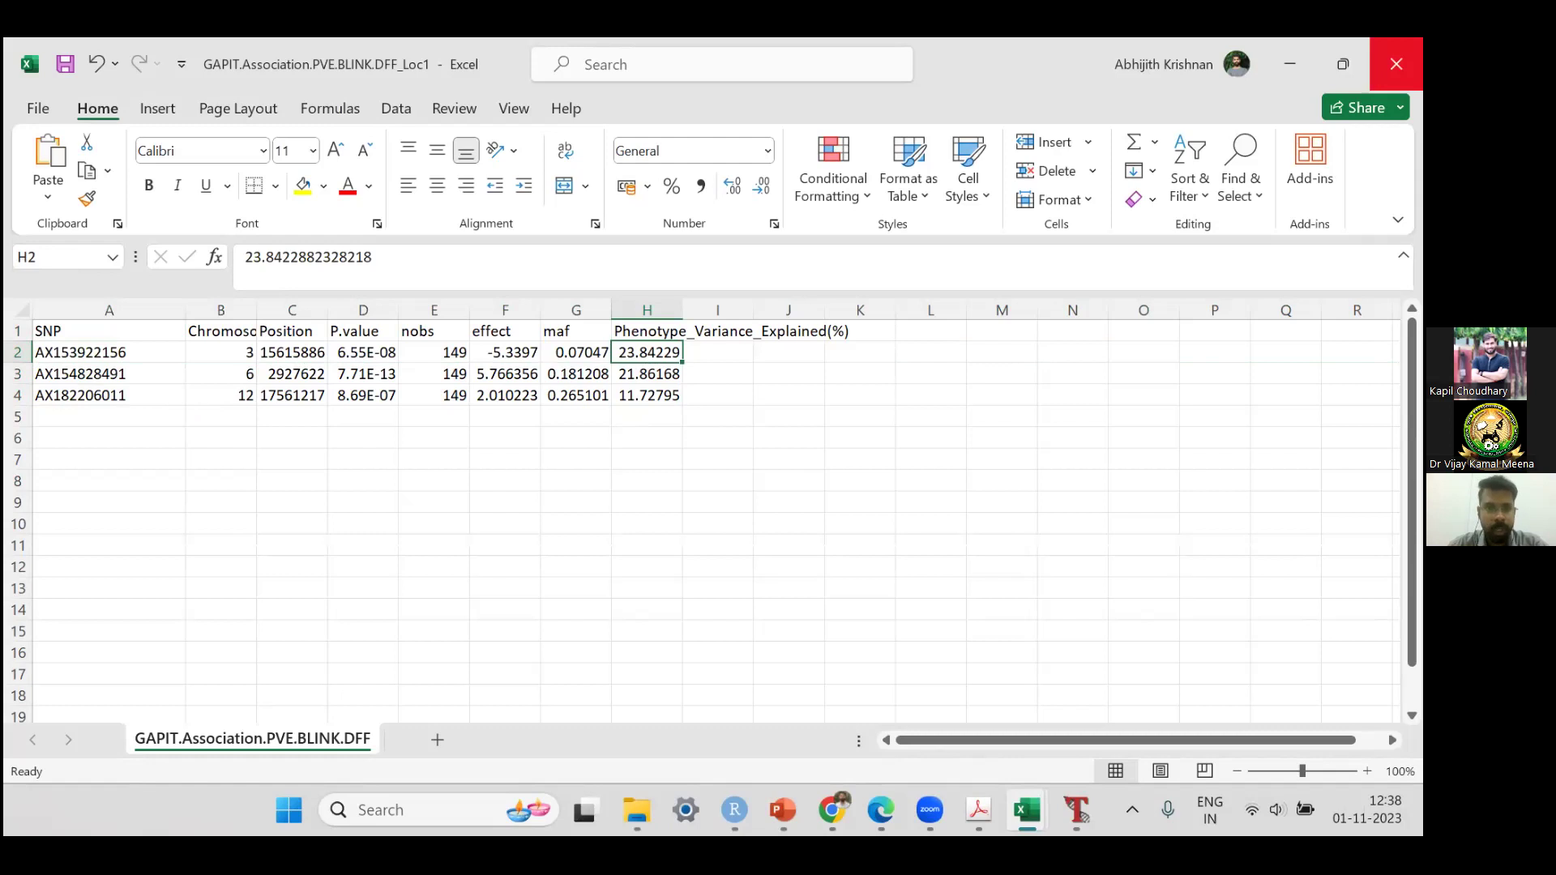
pyautogui.click(1395, 64)
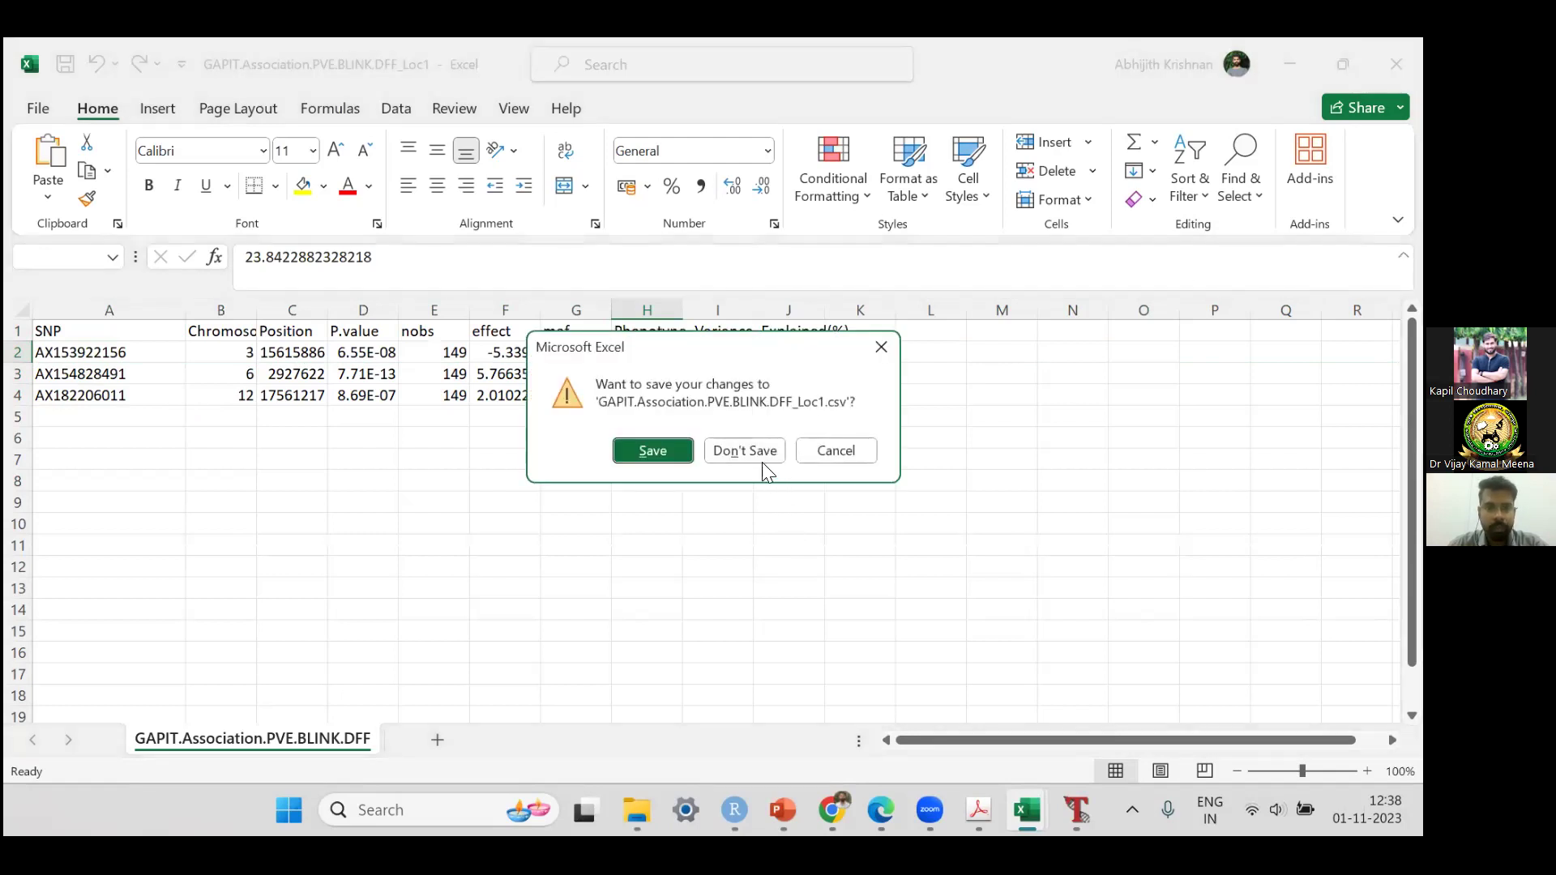
pyautogui.click(757, 452)
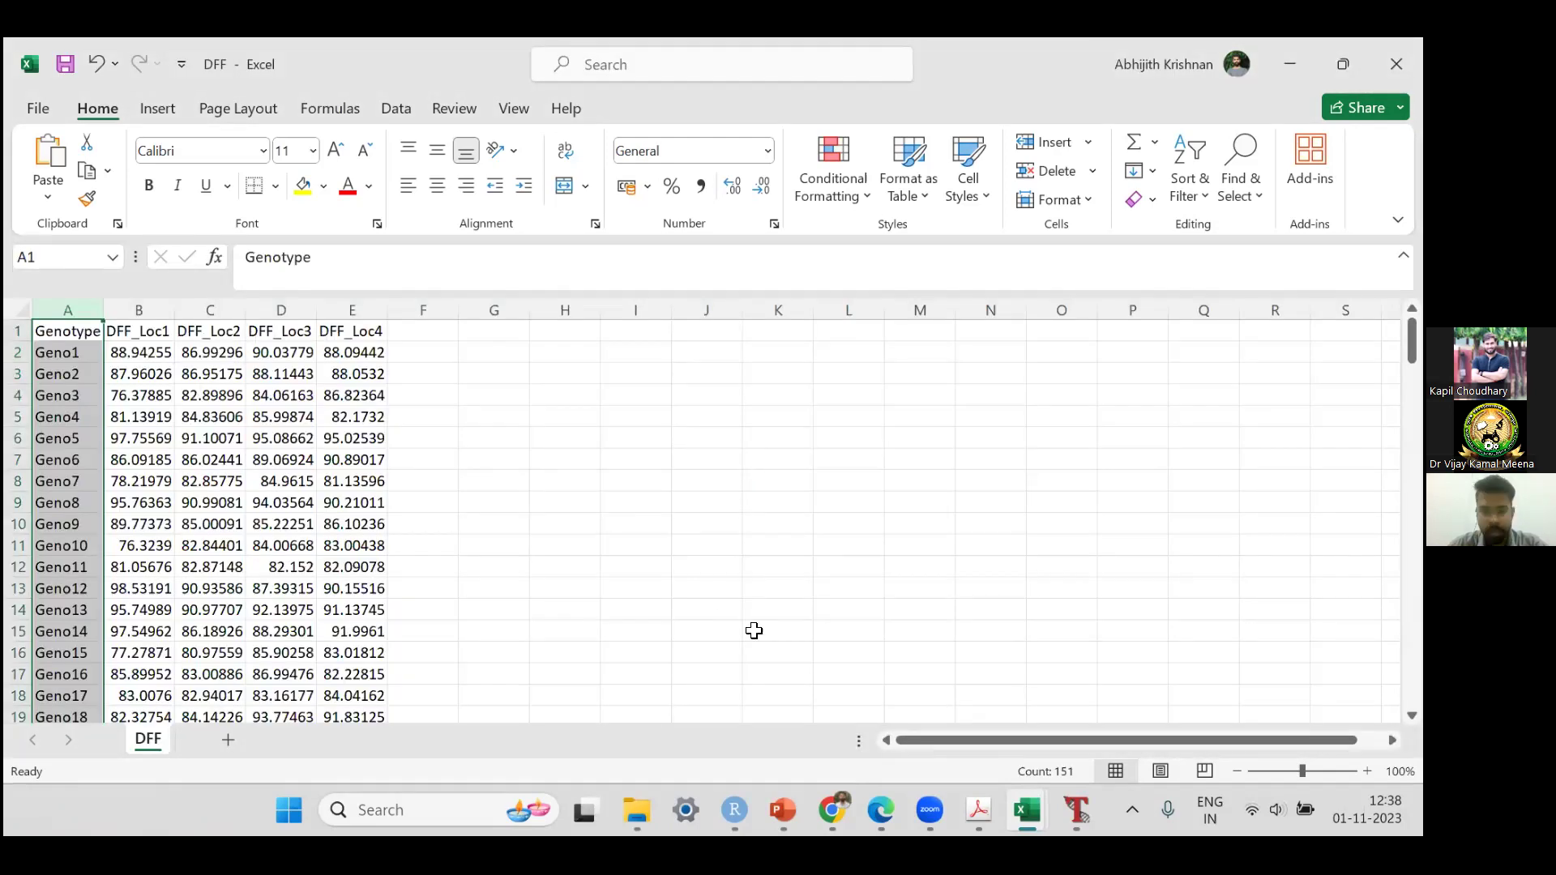
# Step: Return to the Training_GWAS folder, open GAPIT.Association.QQ.BLINK.DFF_Loc1, examine the QQ plot, and close it
pyautogui.hotkey('alt', 'Tab')
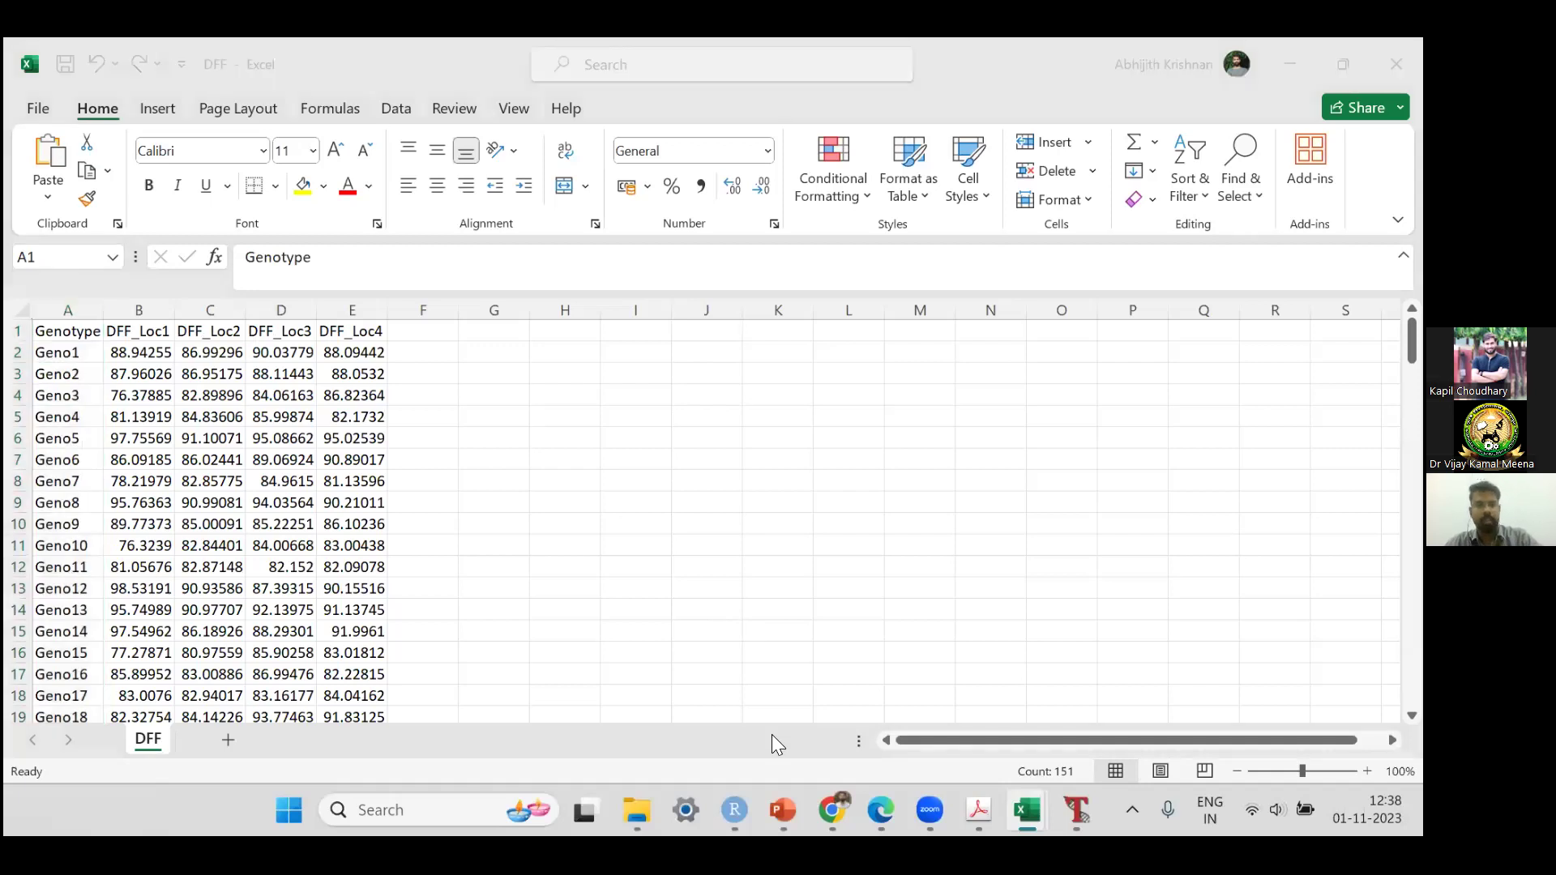
pyautogui.scroll(-2, 795, 613)
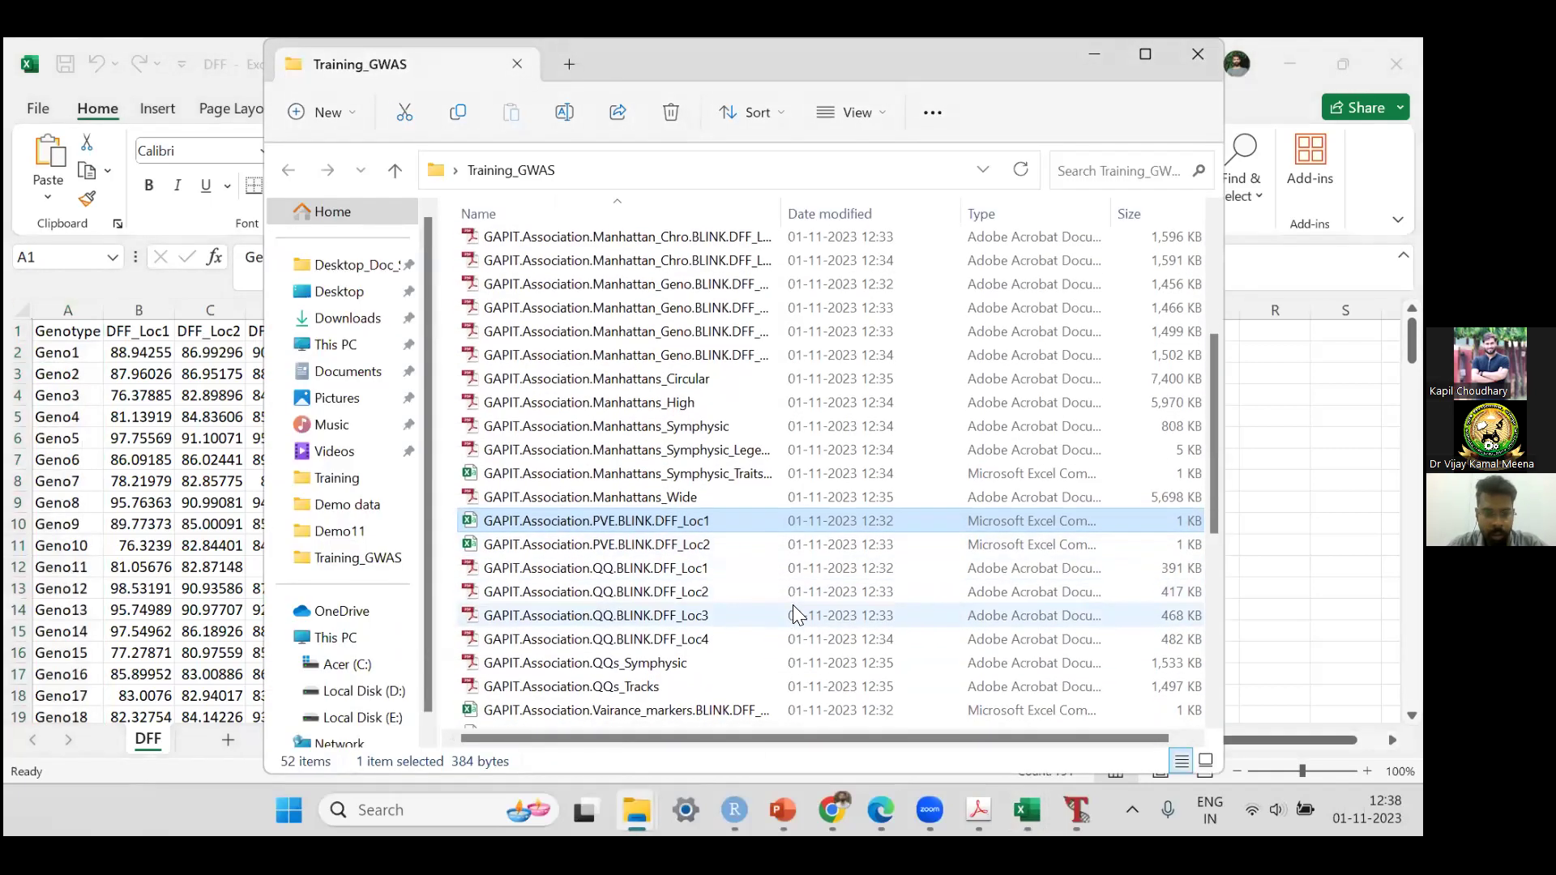
pyautogui.scroll(-2, 795, 613)
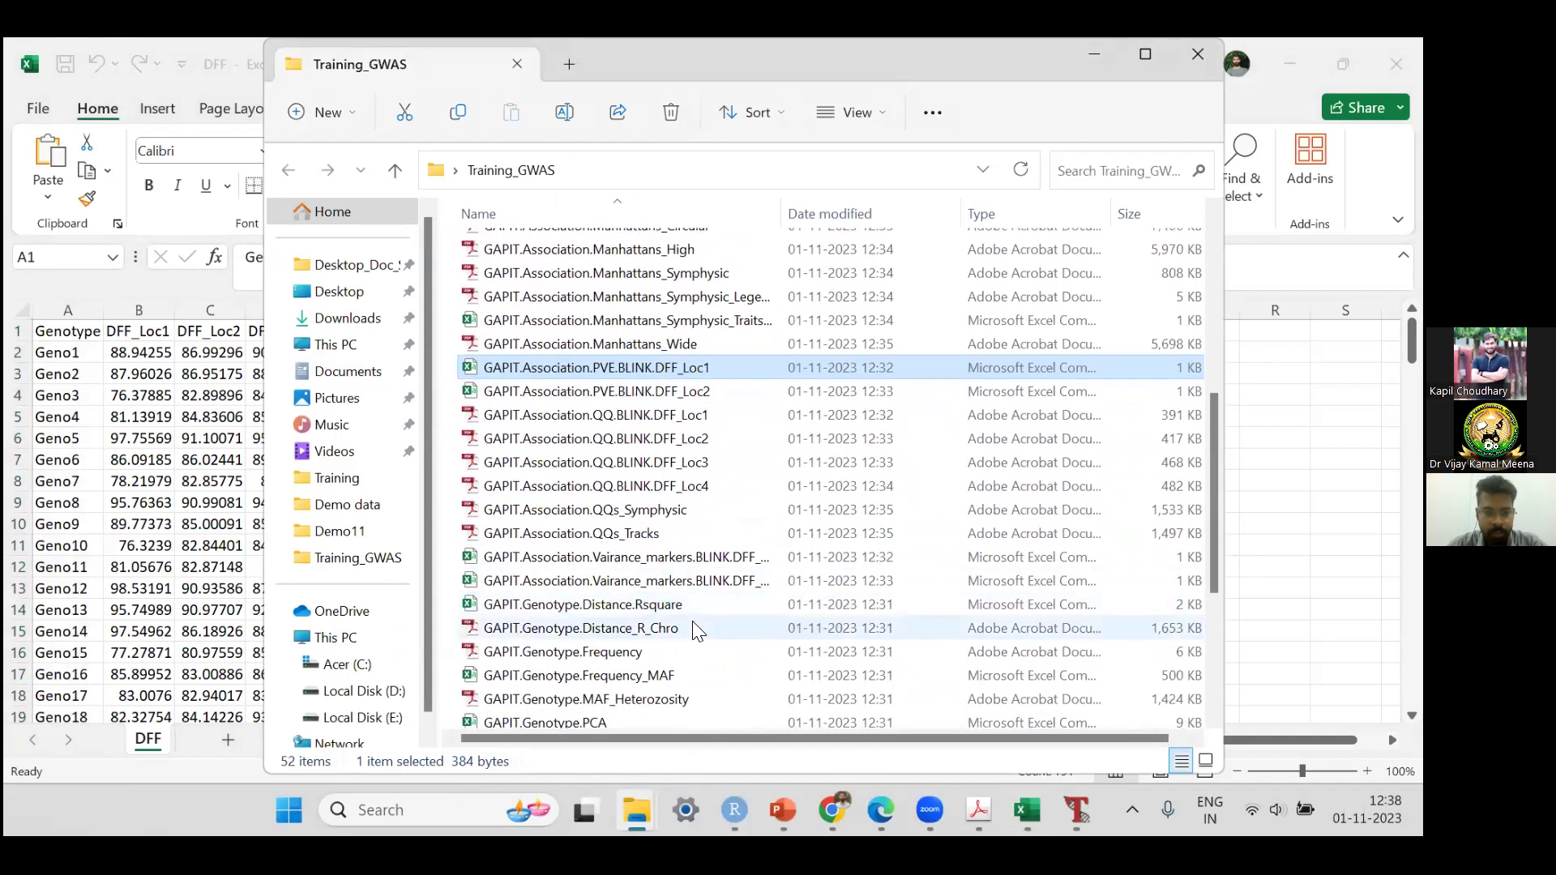
pyautogui.doubleClick(741, 416)
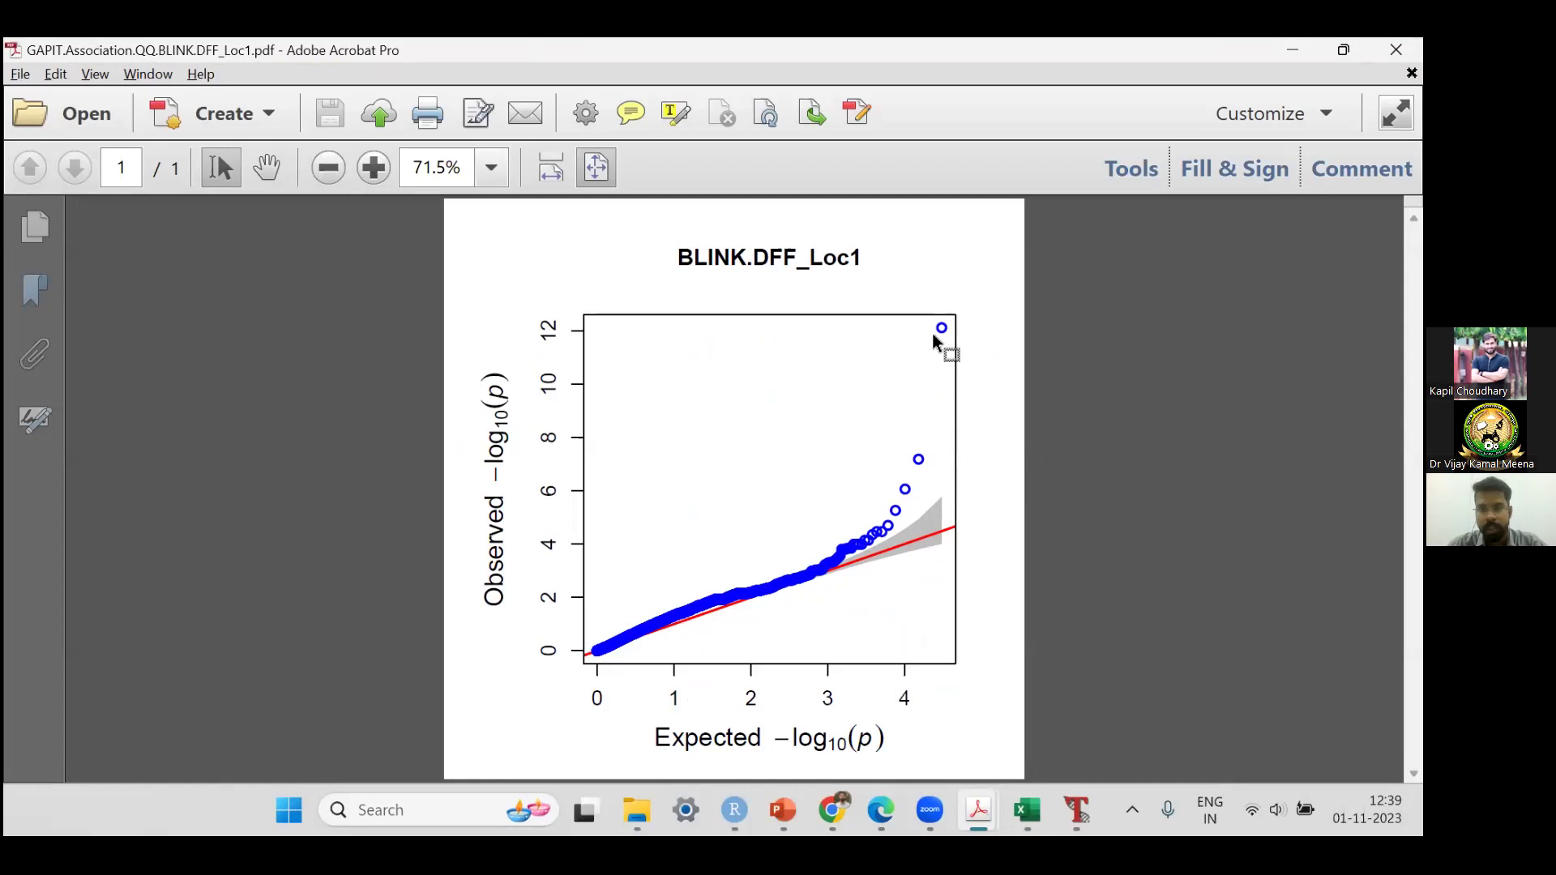
pyautogui.click(1395, 50)
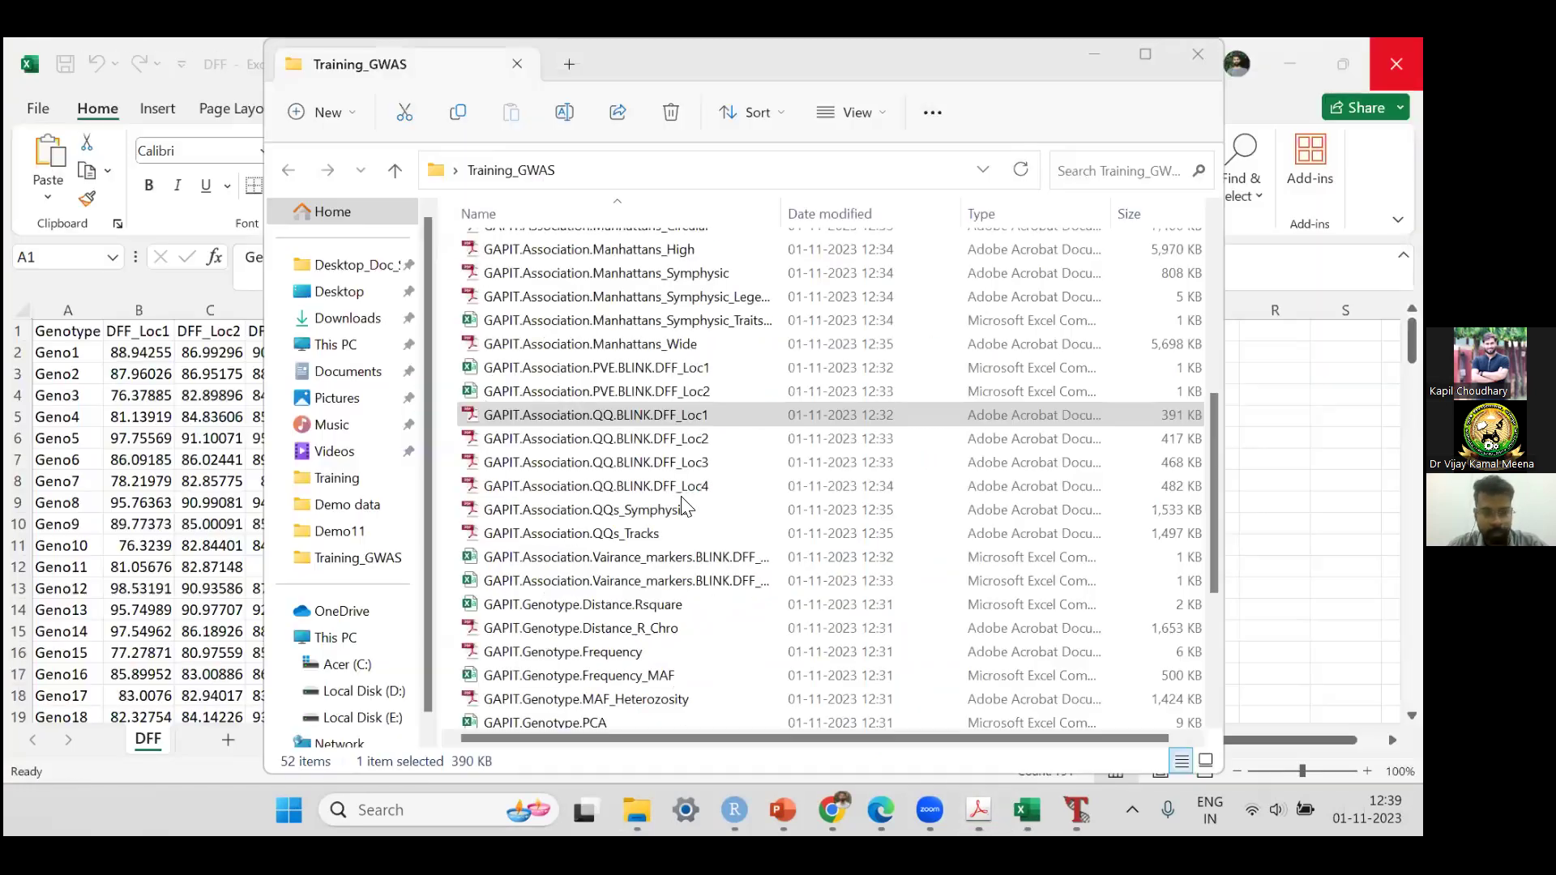
# Step: Open GAPIT.Genotype.PCA_2D and GAPIT.Genotype.PCA_3D in turn, examine each principal component plot, and close both
pyautogui.scroll(-2, 681, 496)
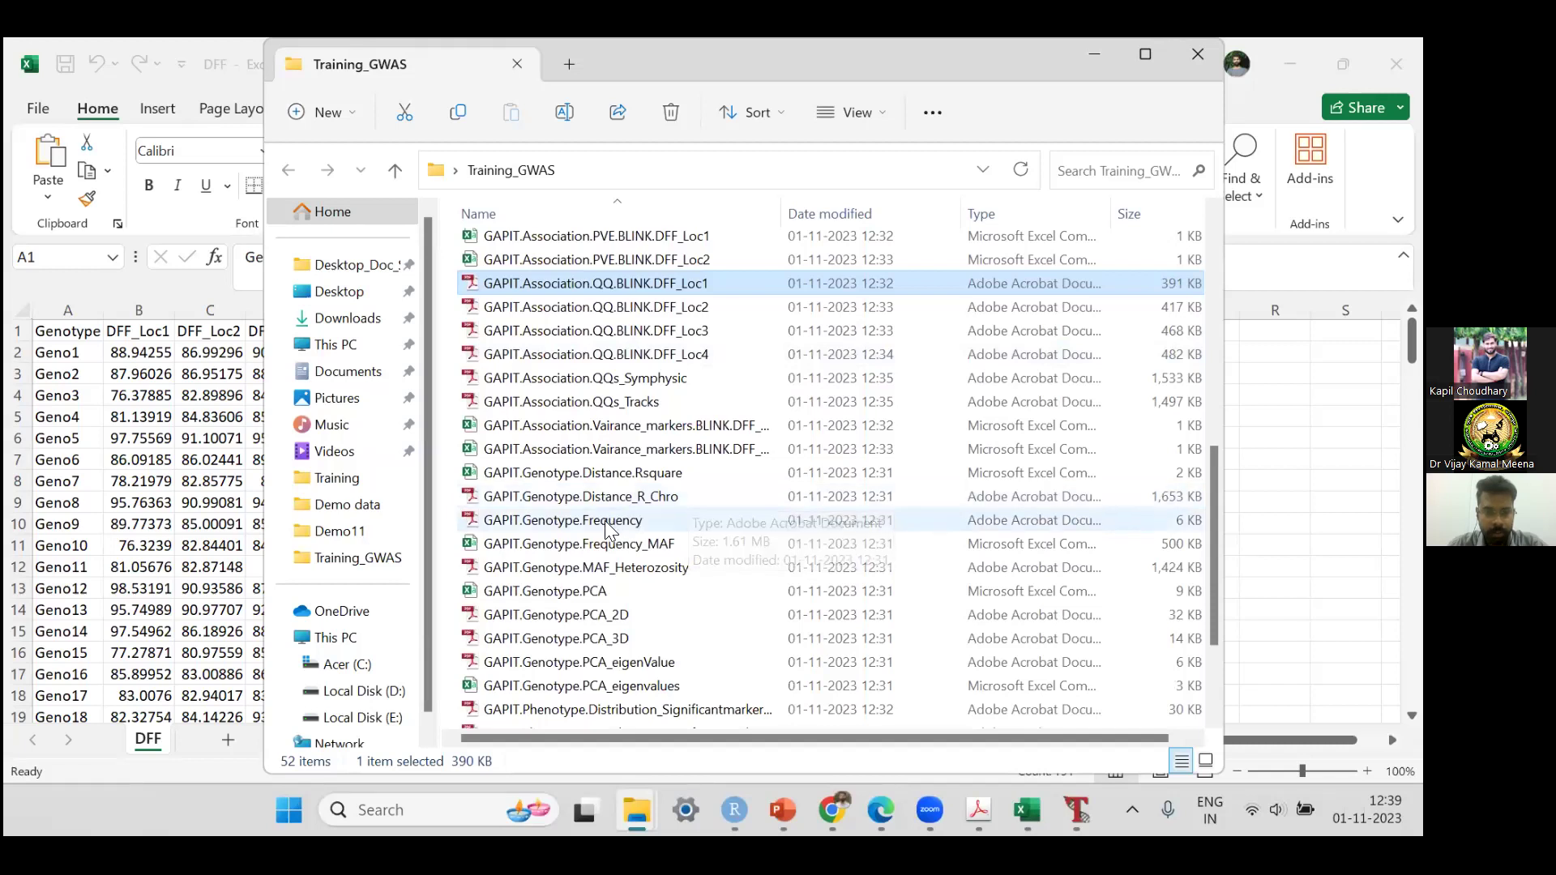
pyautogui.doubleClick(694, 613)
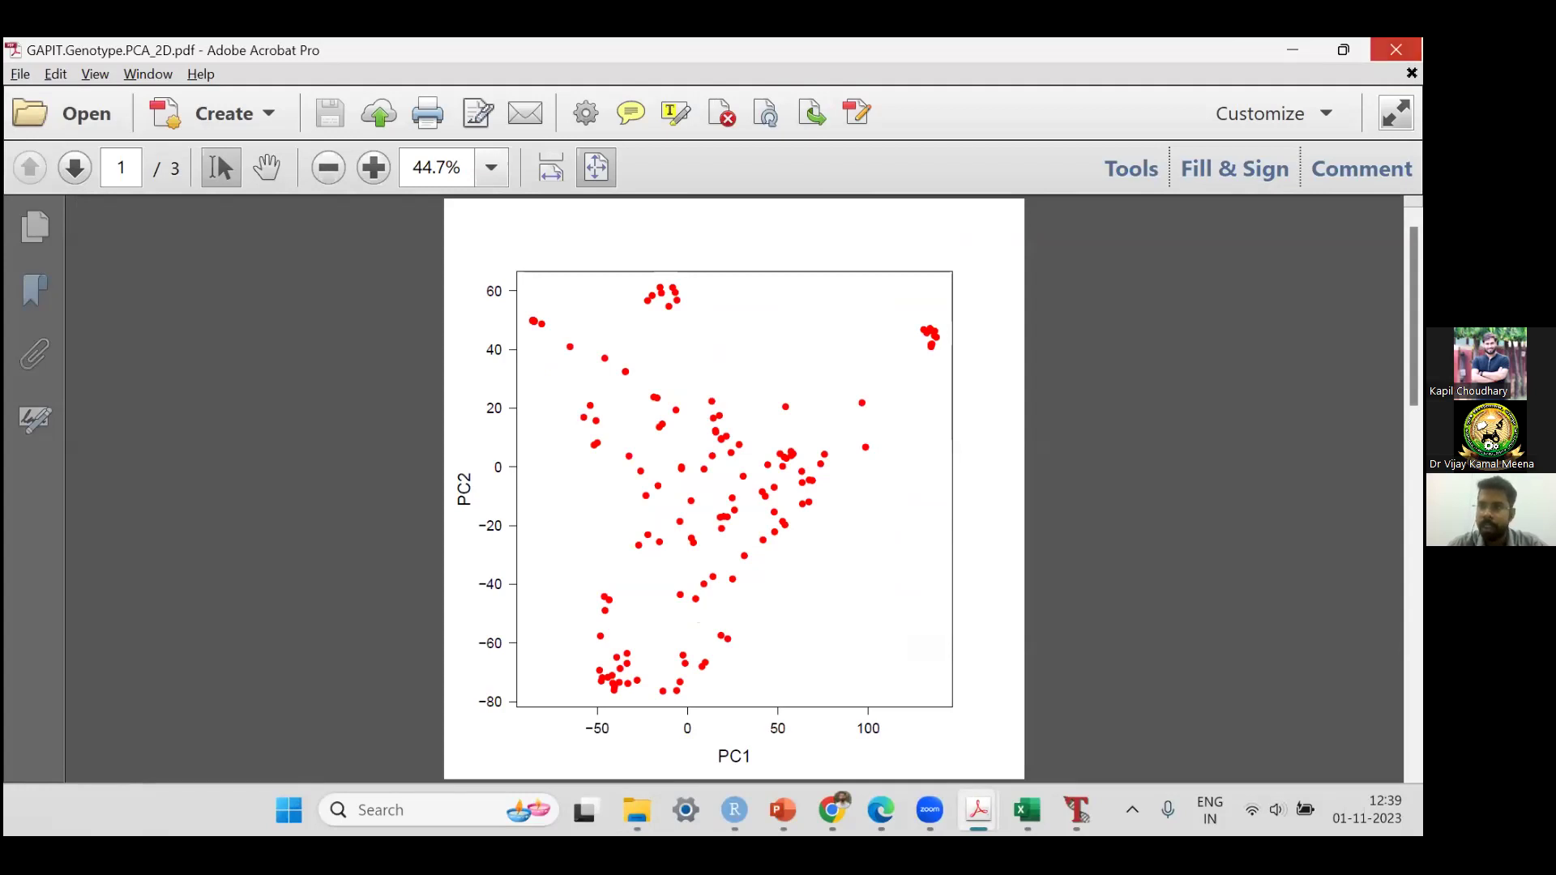
pyautogui.click(1395, 50)
pyautogui.scroll(-1, 607, 588)
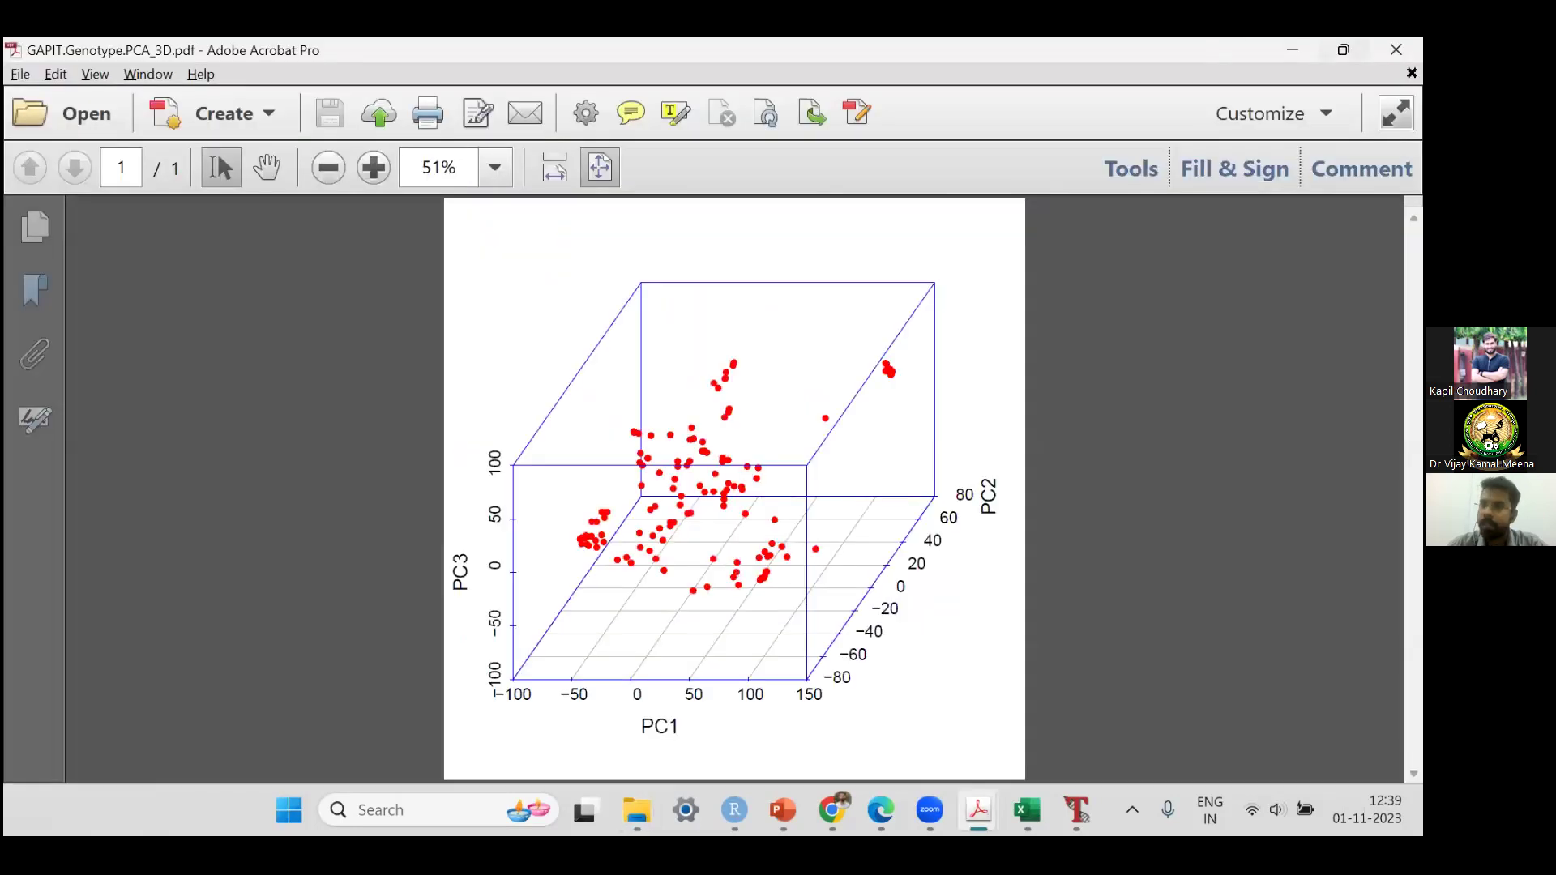
pyautogui.click(1395, 50)
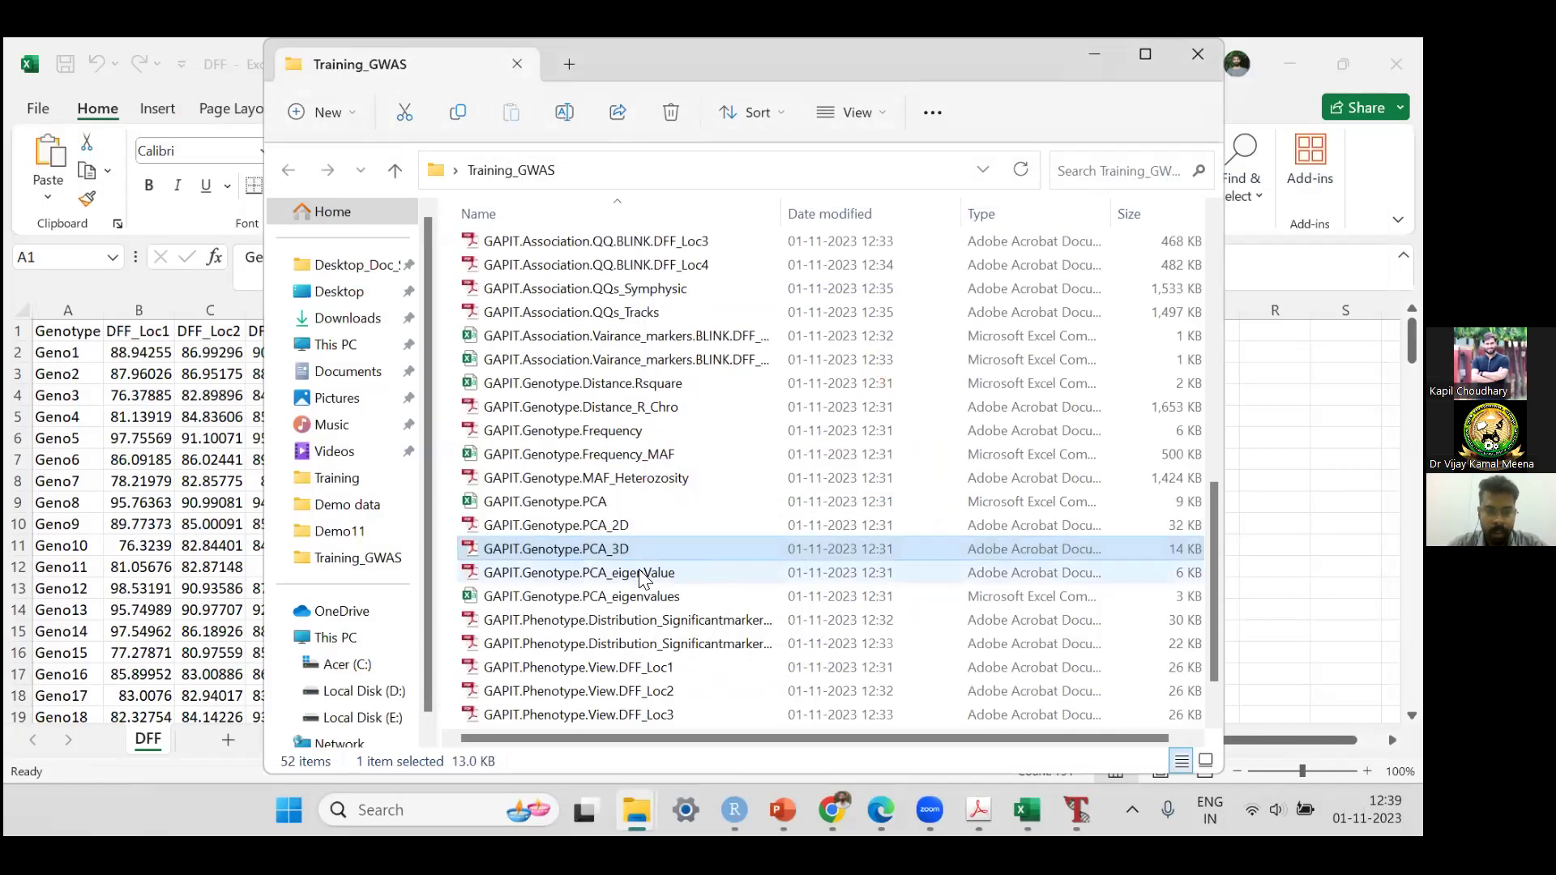
# Step: Open GAPIT.Phenotype.View.DFF_Loc1, examine the phenotype distribution plots, and switch back to the Training_GWAS folder
pyautogui.scroll(-1, 661, 567)
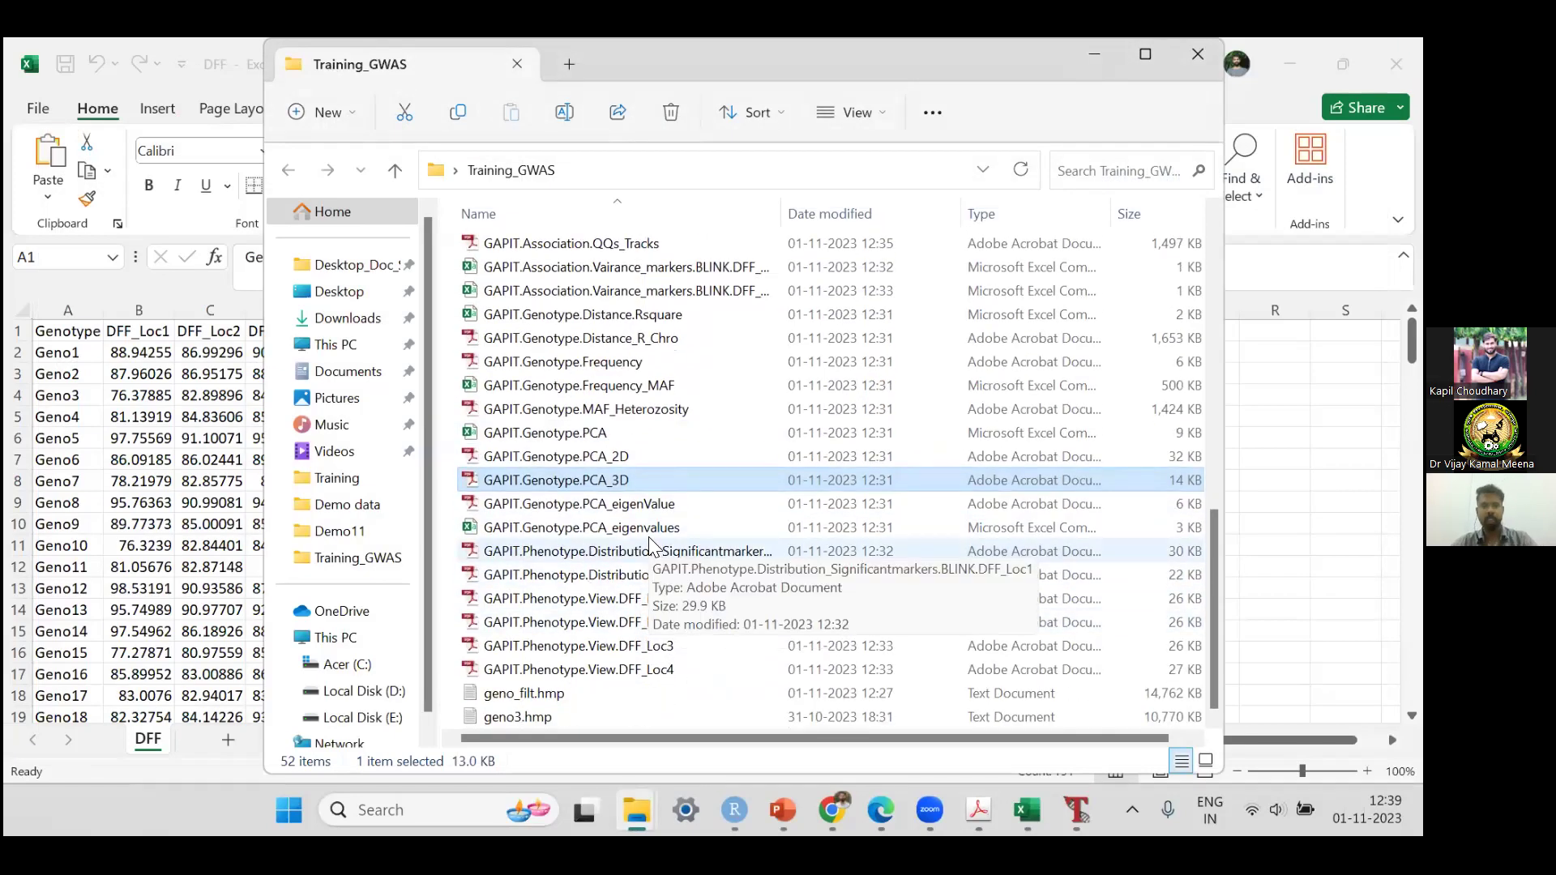
pyautogui.click(582, 600)
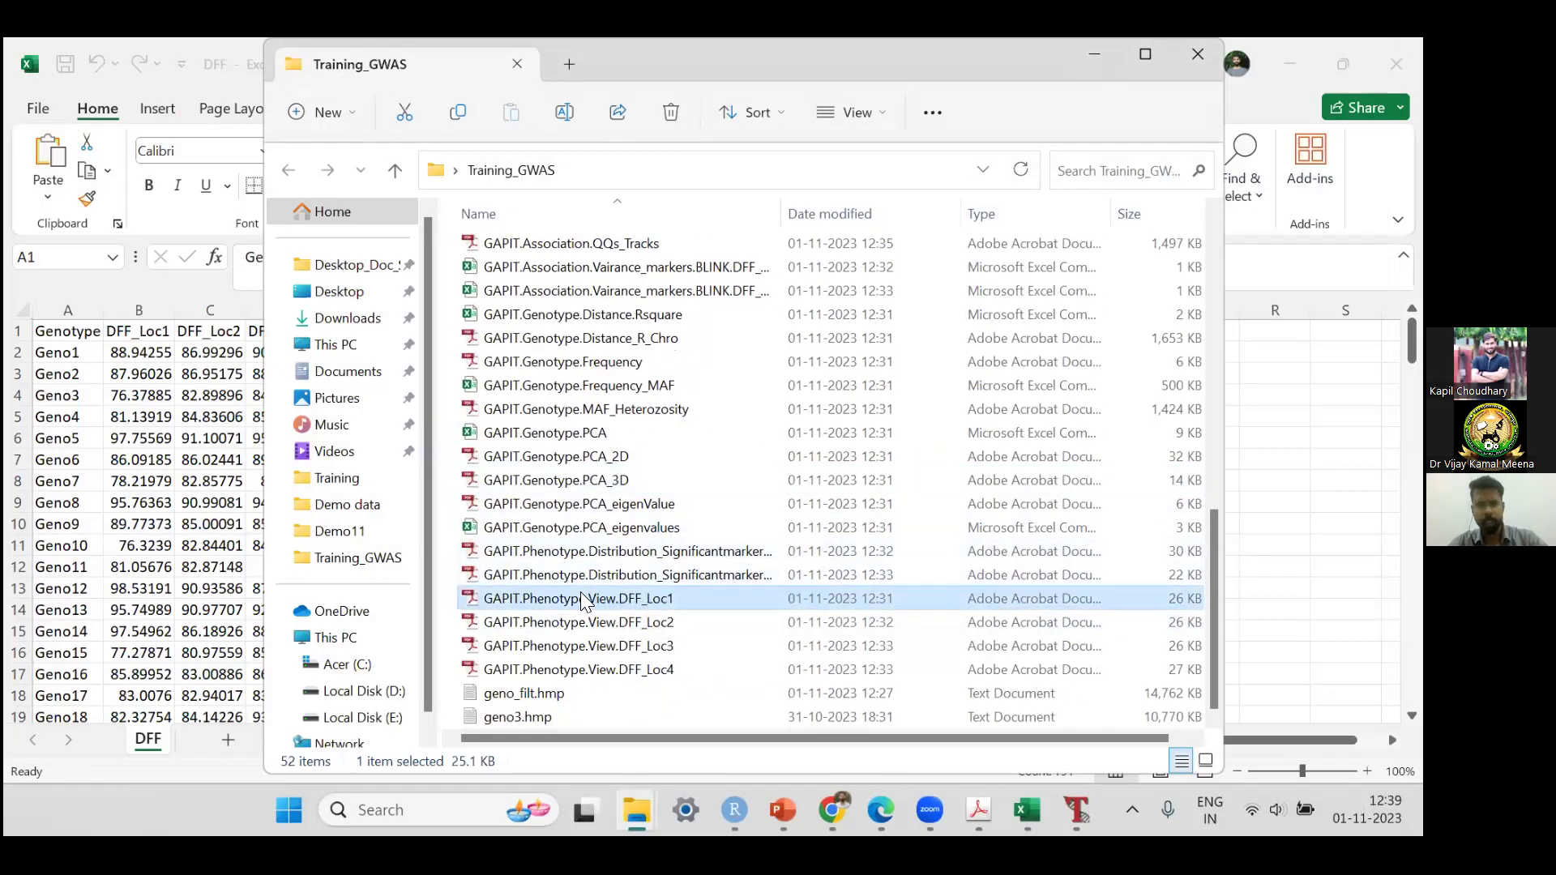
pyautogui.doubleClick(580, 598)
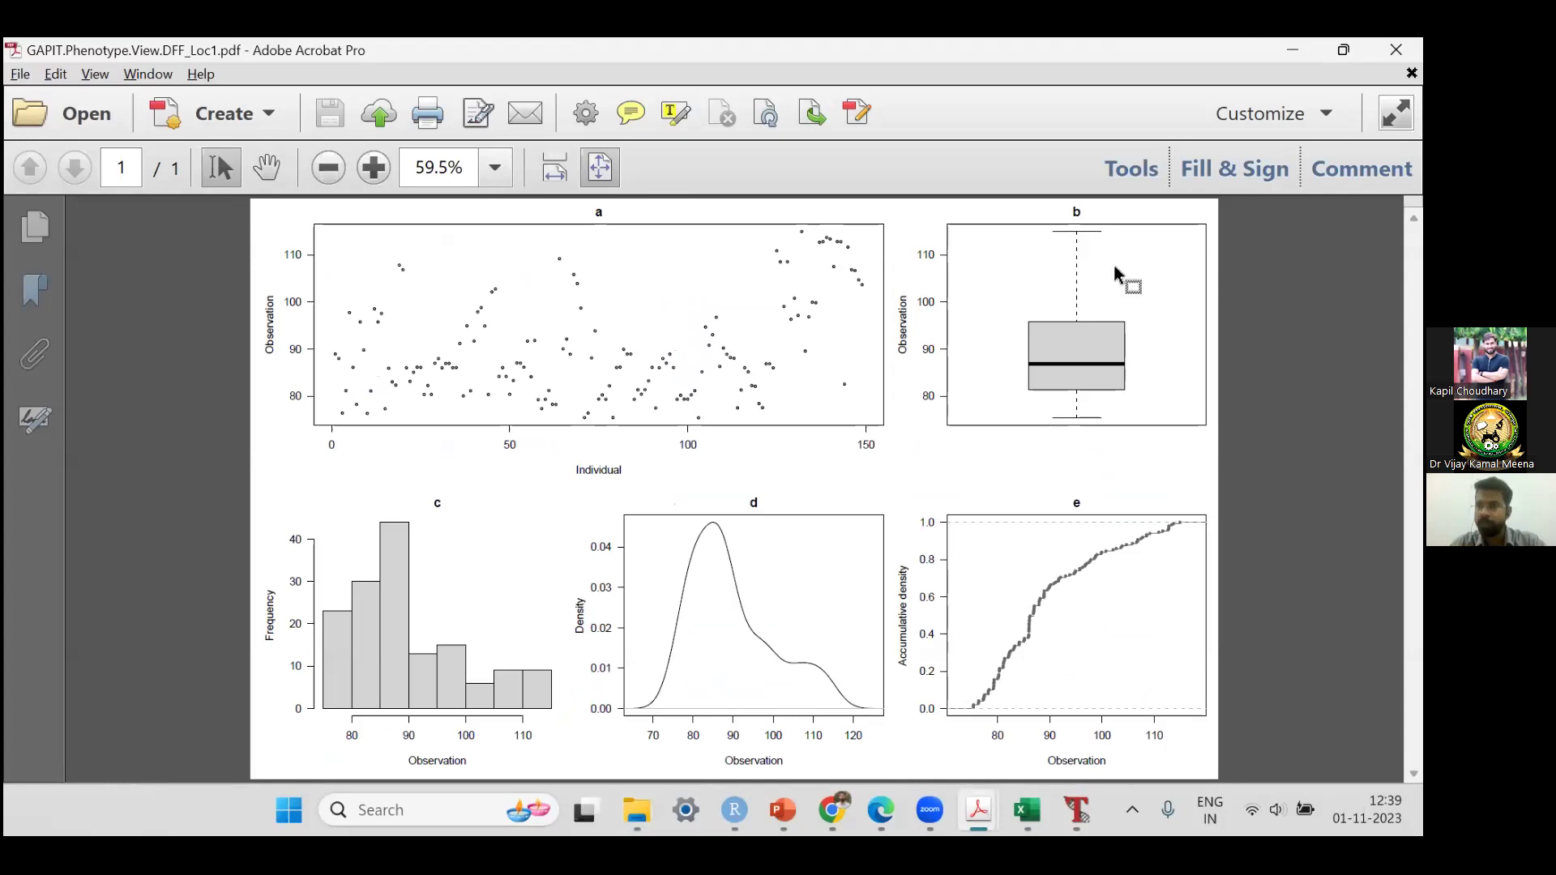
pyautogui.hotkey('alt', 'Tab')
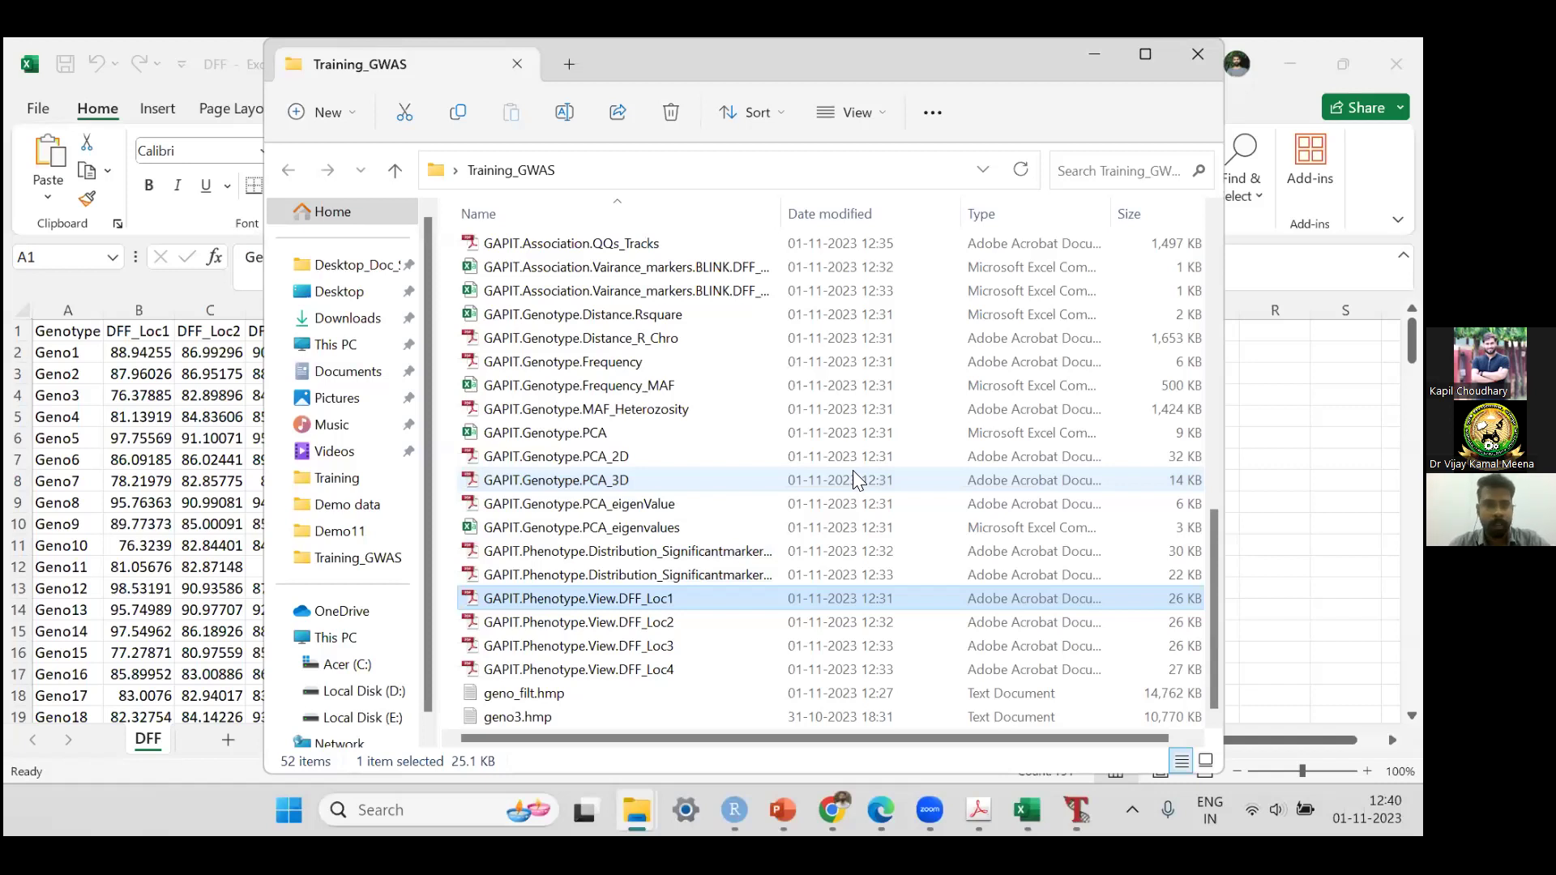
# Step: Open GAPIT.Association.Filter_GWAS_results in Excel, copy the position in D3, and check that SNP's chromosome entry
pyautogui.scroll(10, 853, 474)
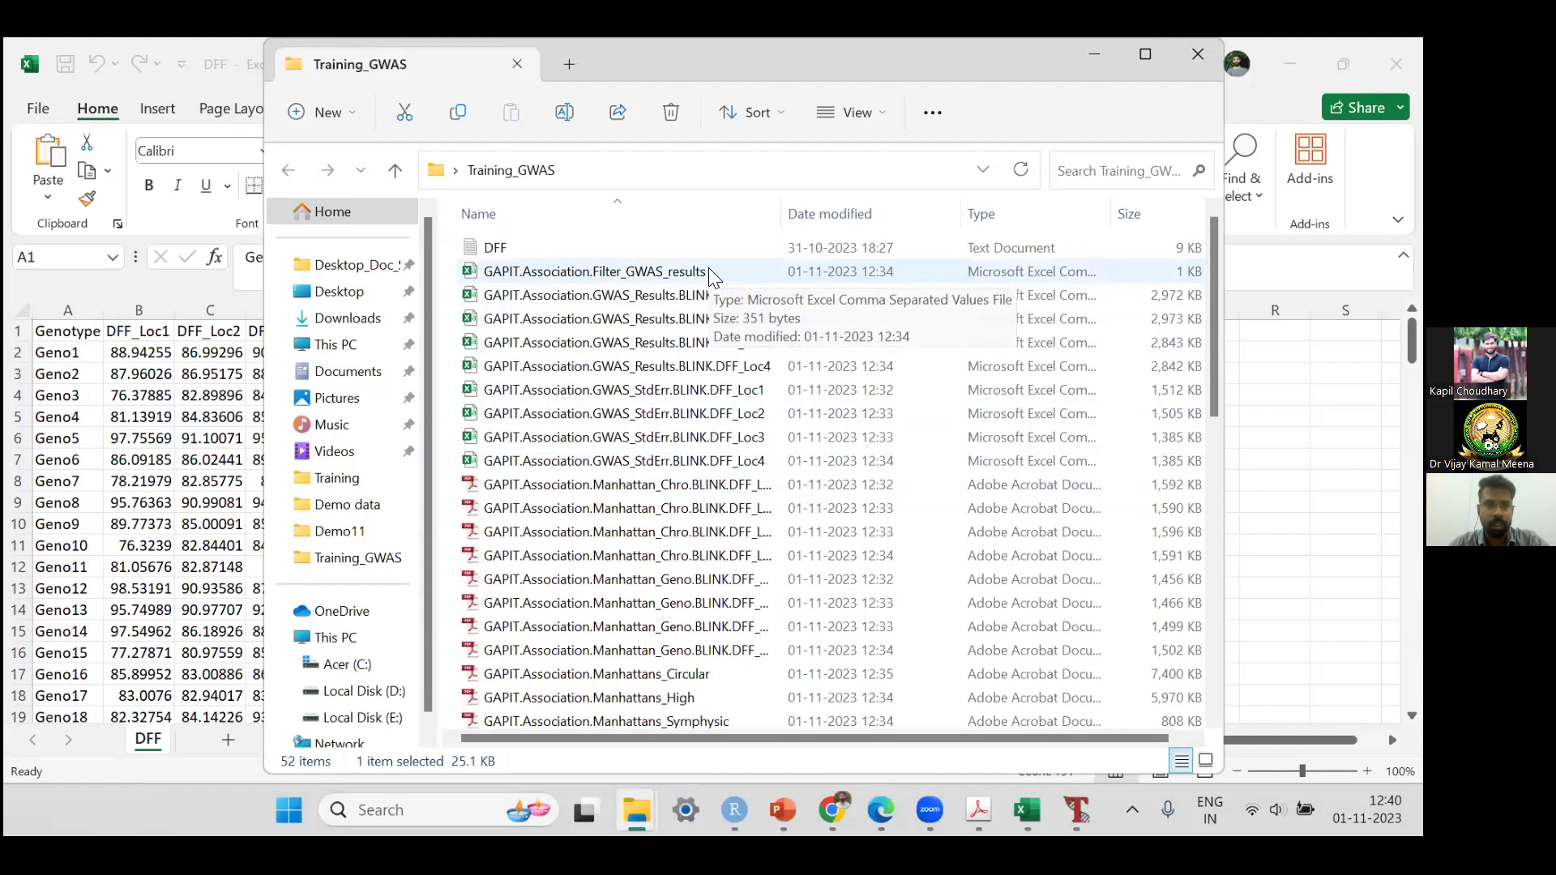
pyautogui.doubleClick(708, 269)
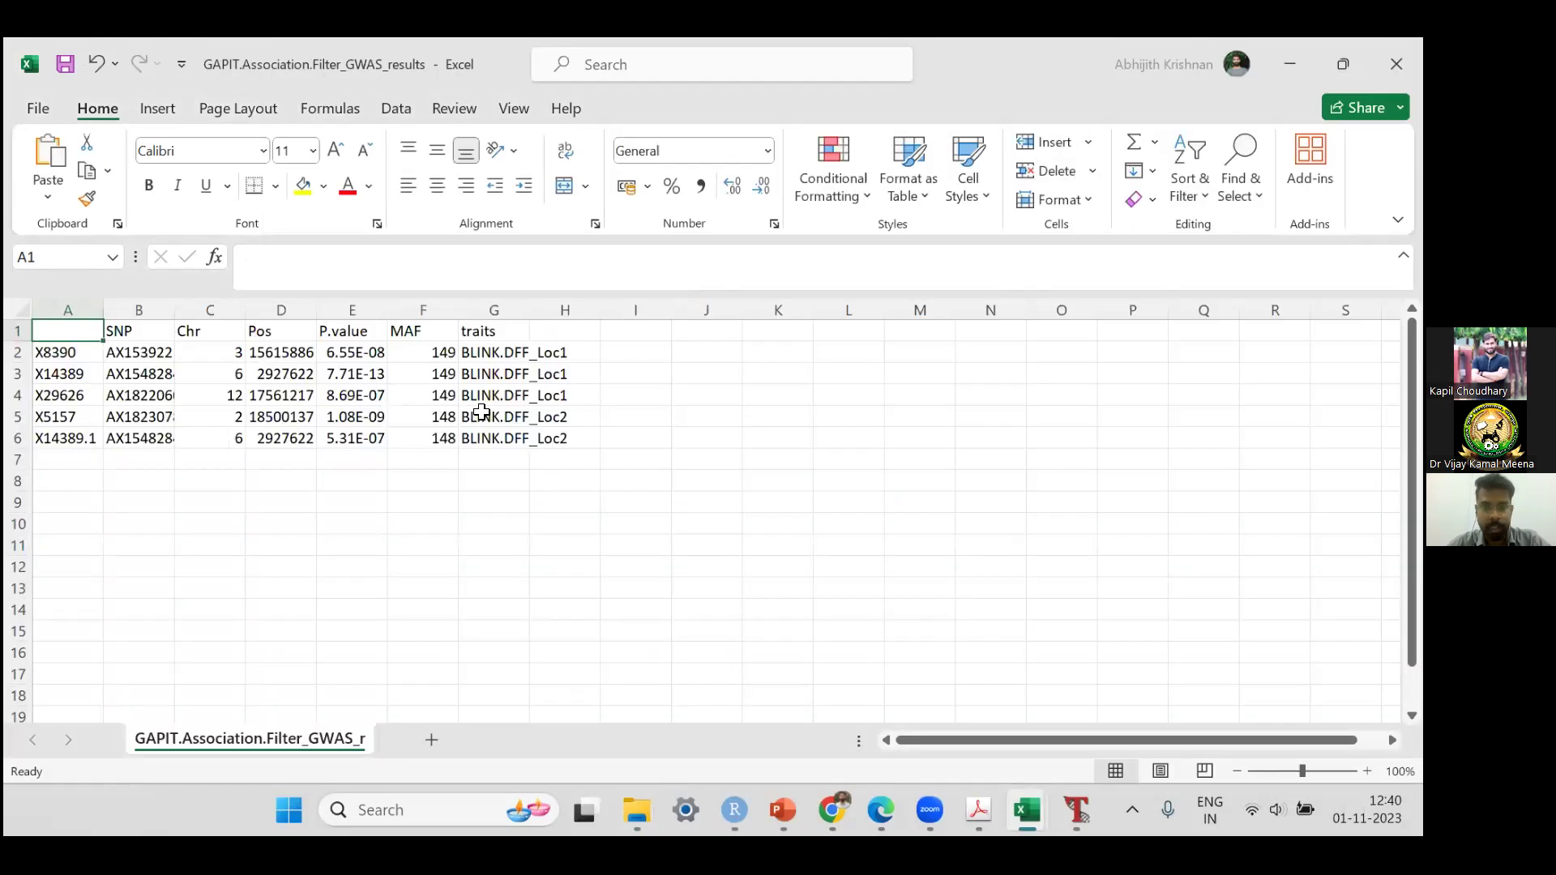
pyautogui.click(305, 371)
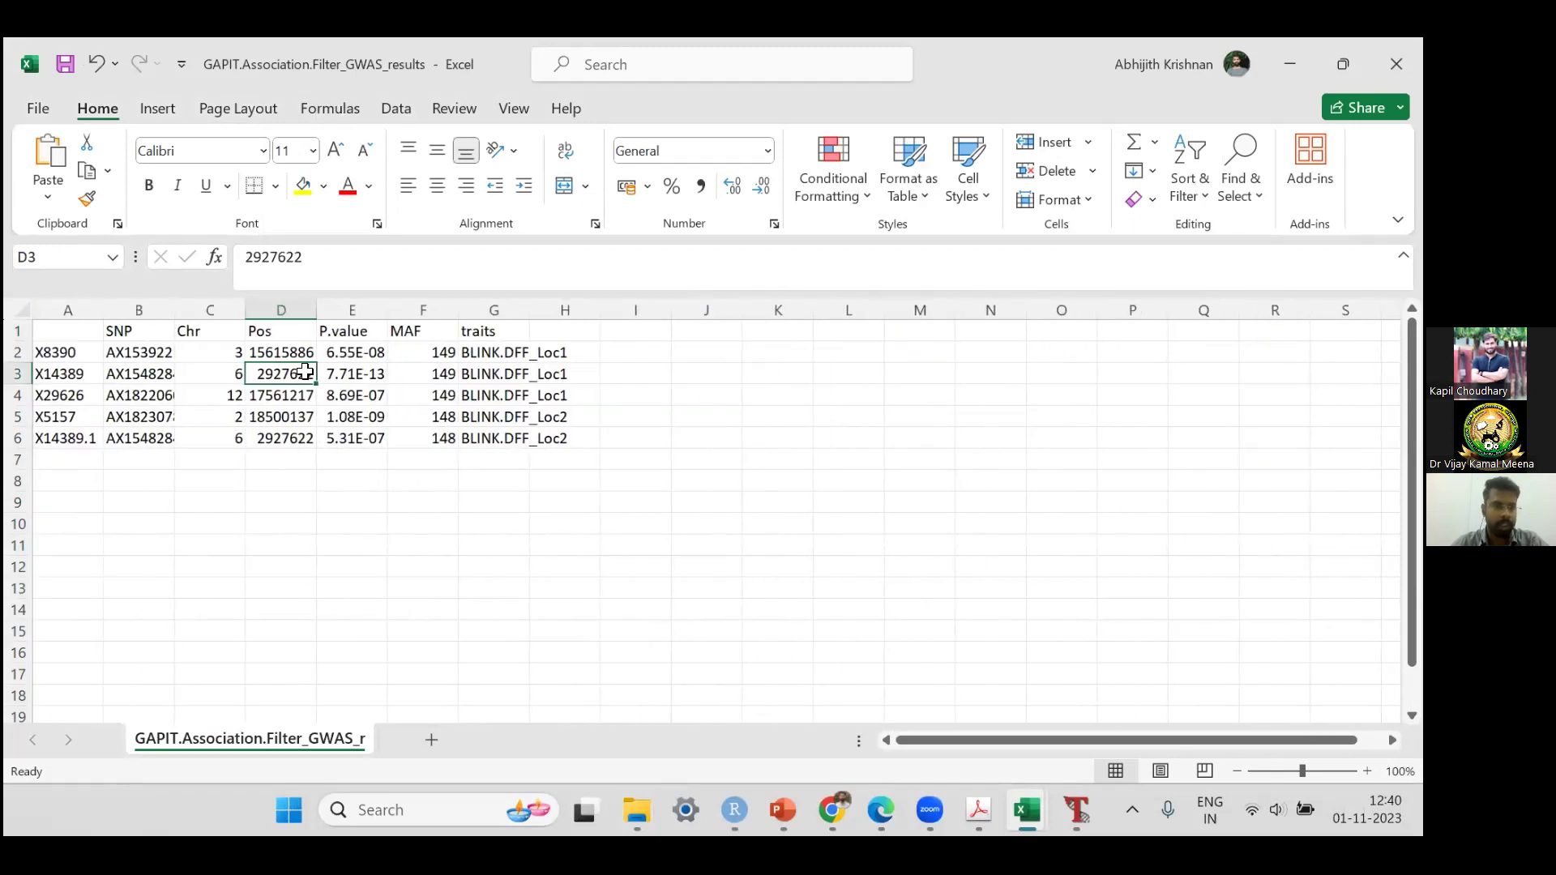
pyautogui.hotkey('ctrl', 'c')
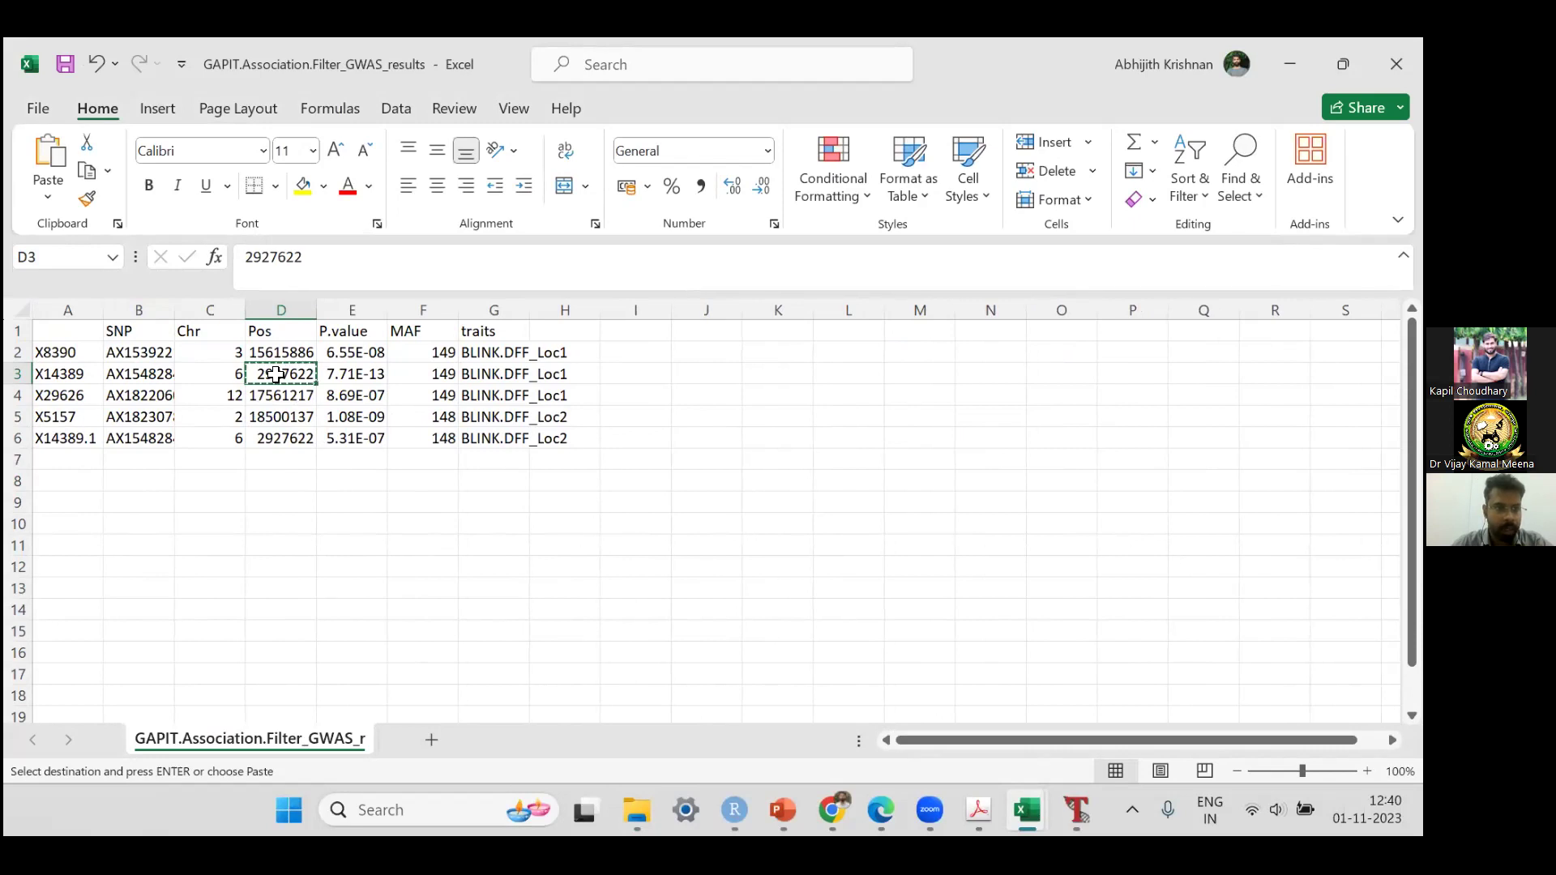
pyautogui.click(229, 375)
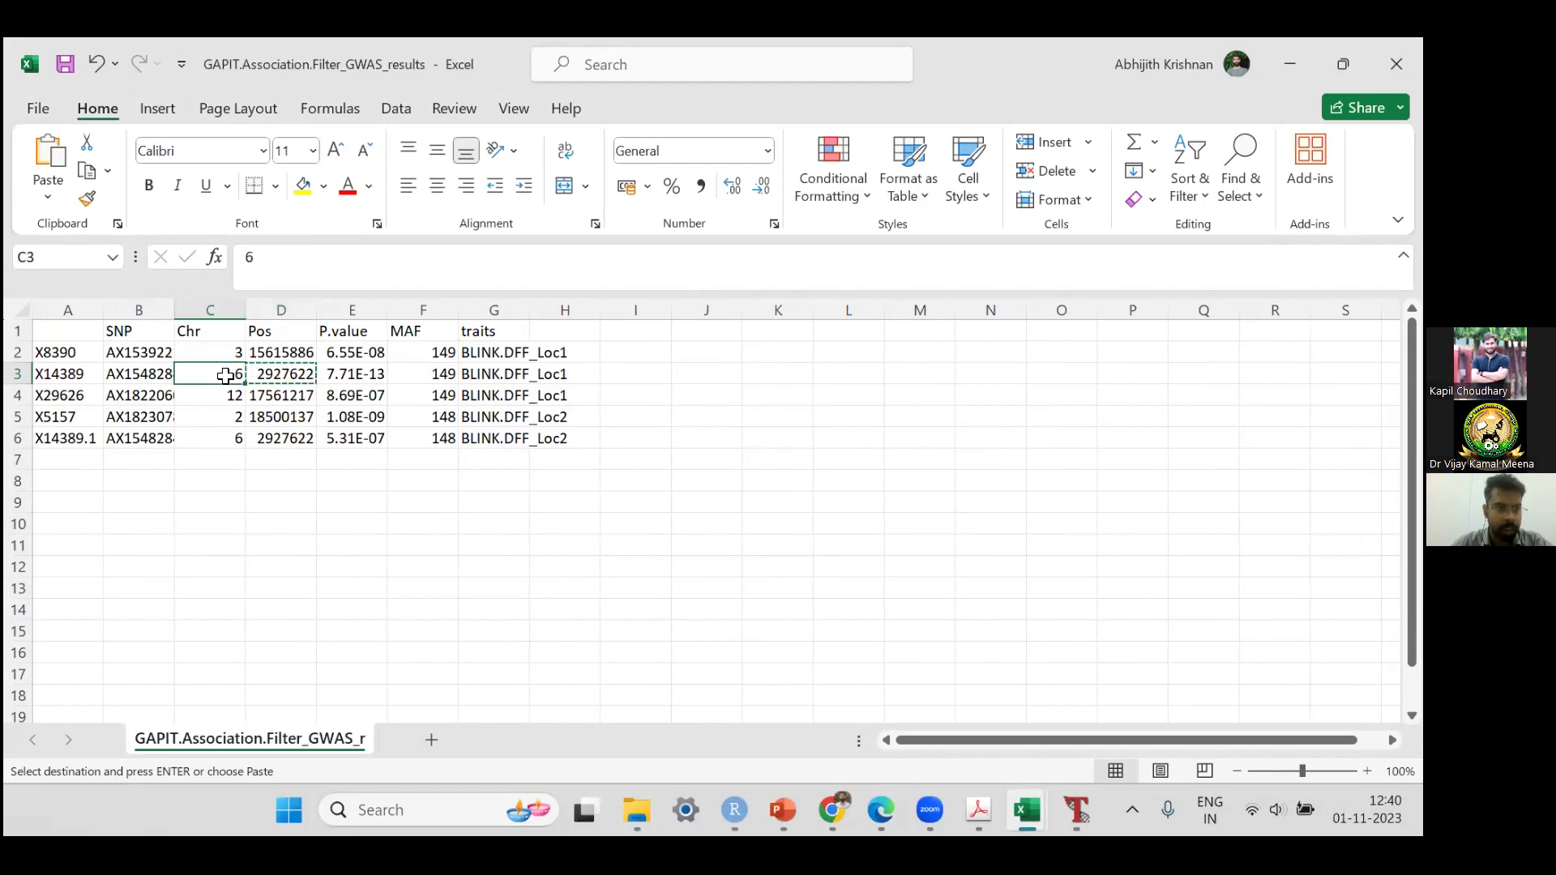
pyautogui.click(282, 374)
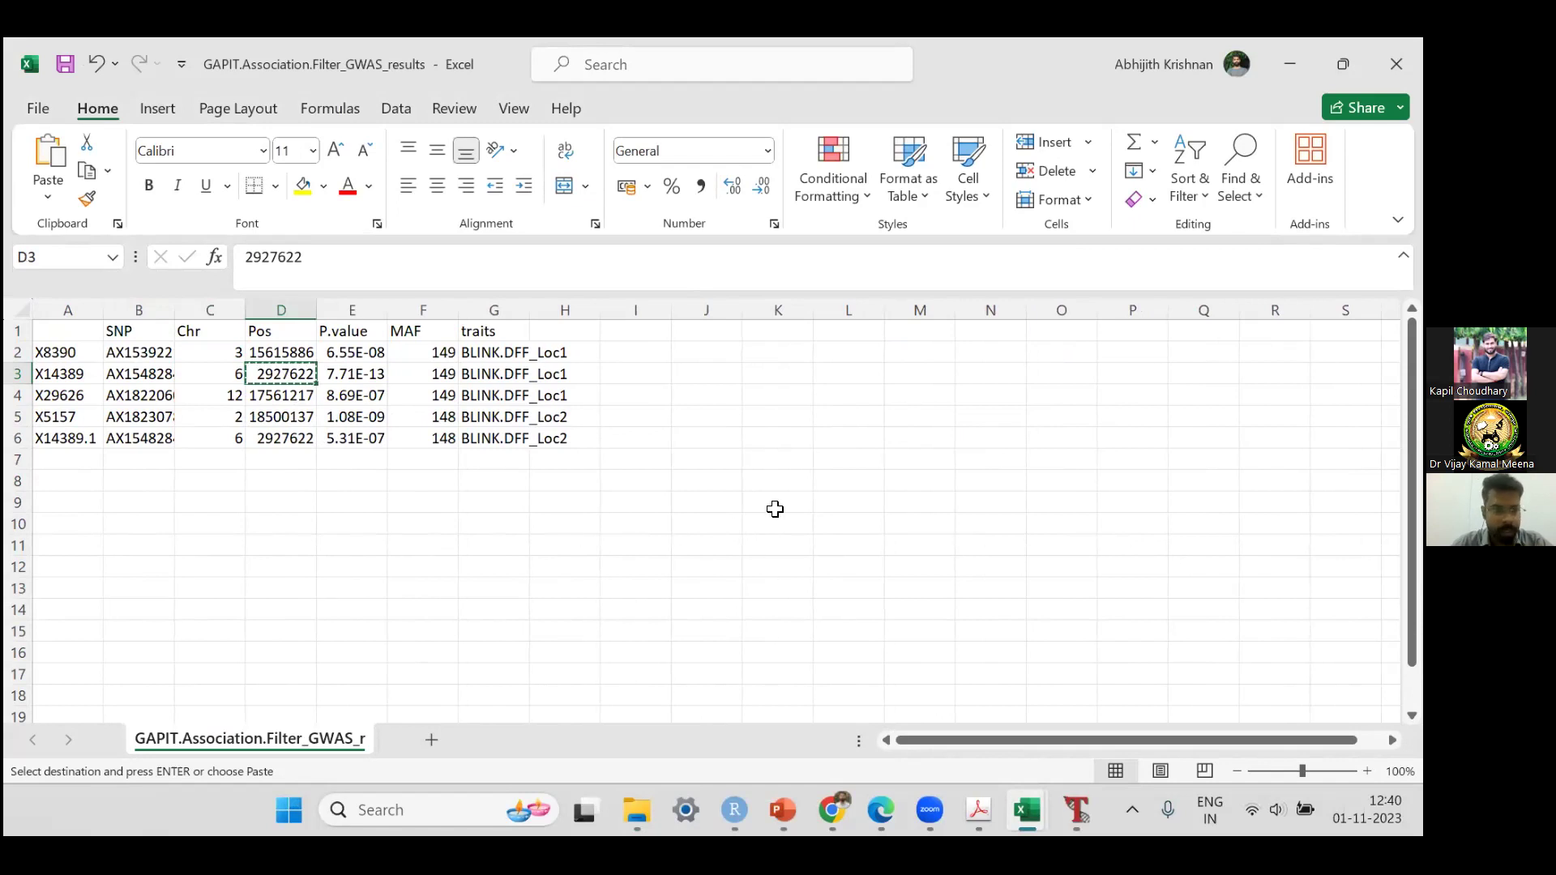
# Step: Switch to the RAP-DB advanced search in Edge, enable searching by chromosome and/or coordinates, and choose chr06
pyautogui.click(880, 809)
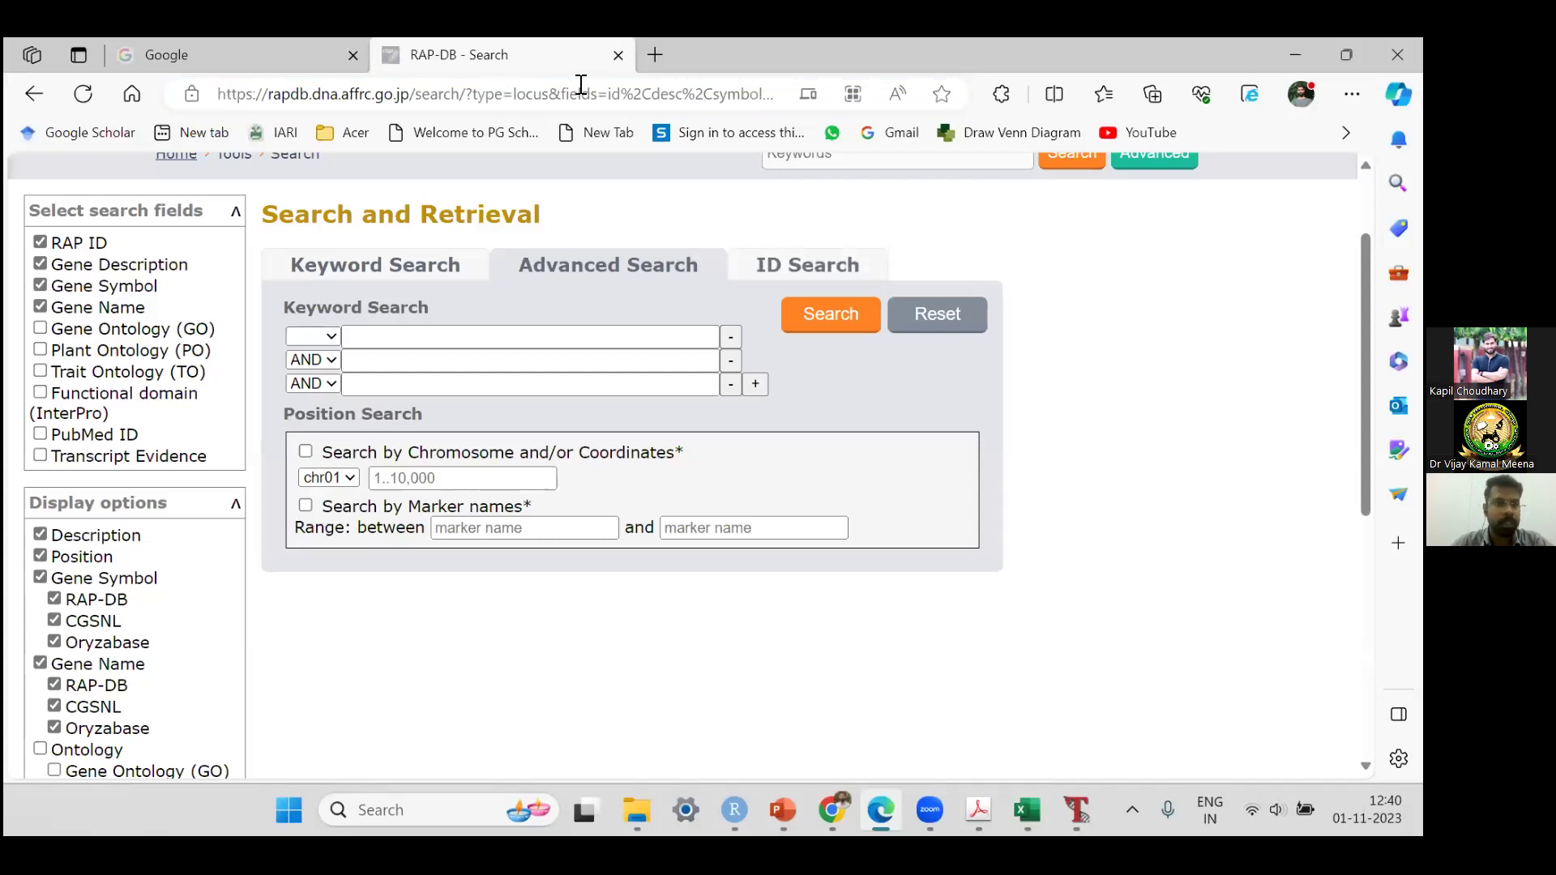
pyautogui.click(619, 95)
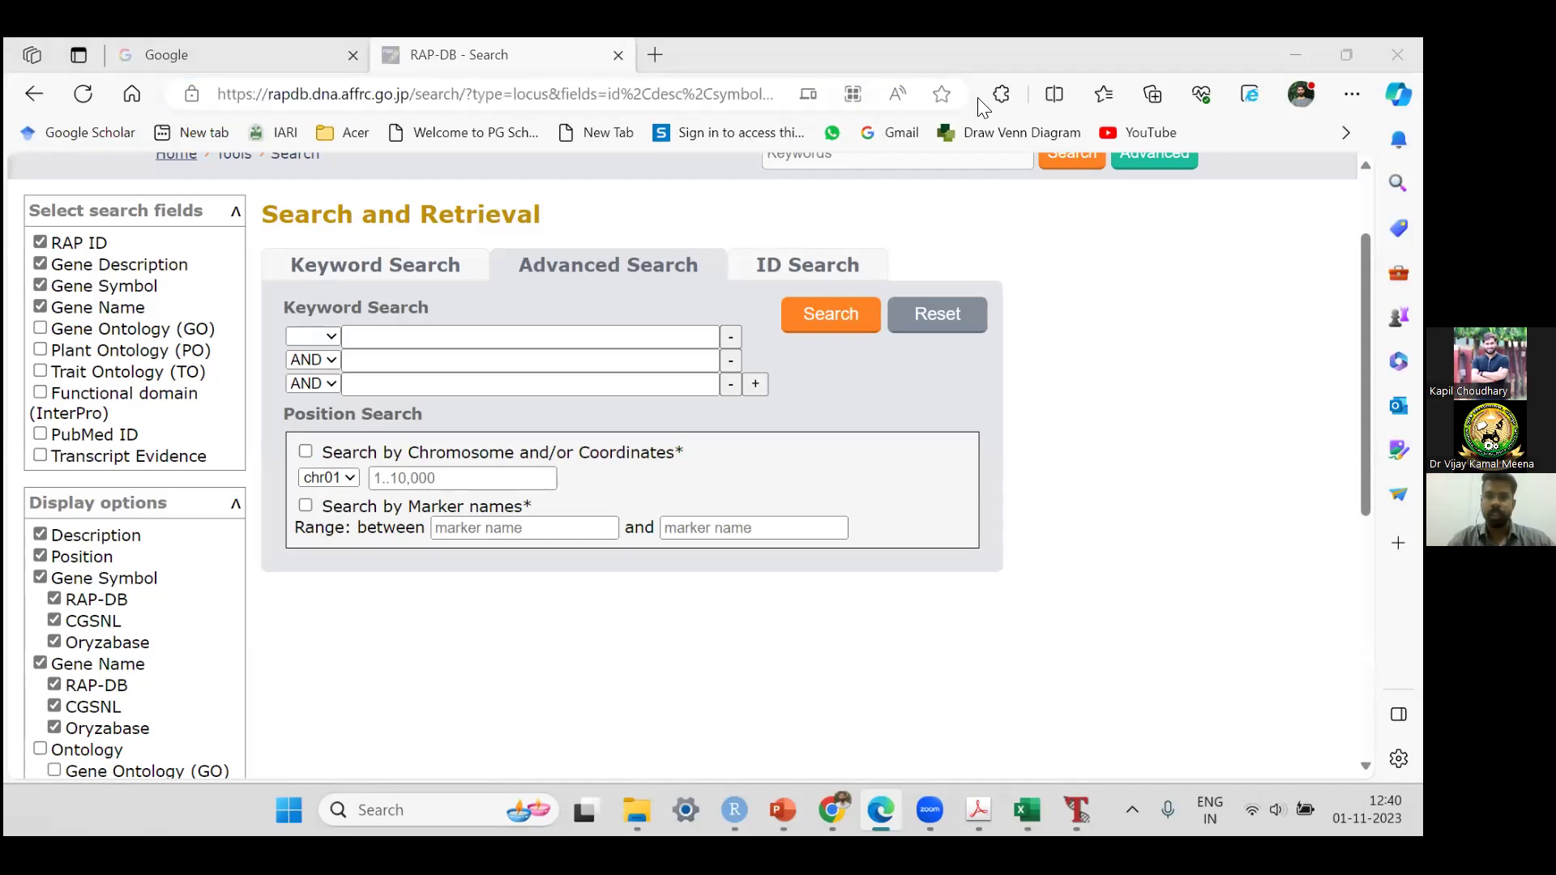
pyautogui.click(1174, 351)
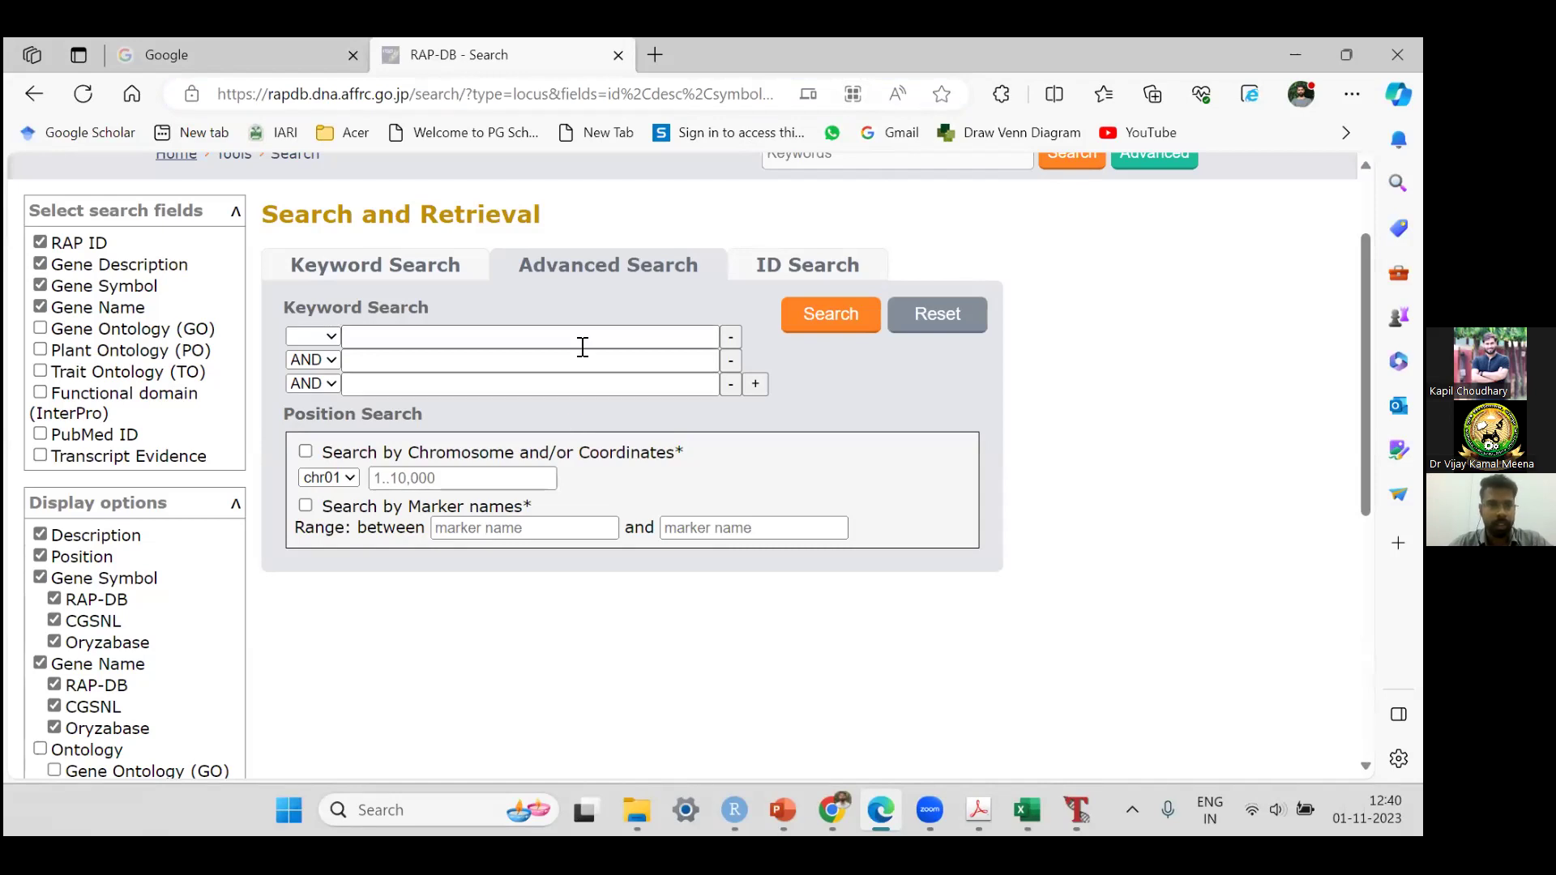
pyautogui.click(306, 453)
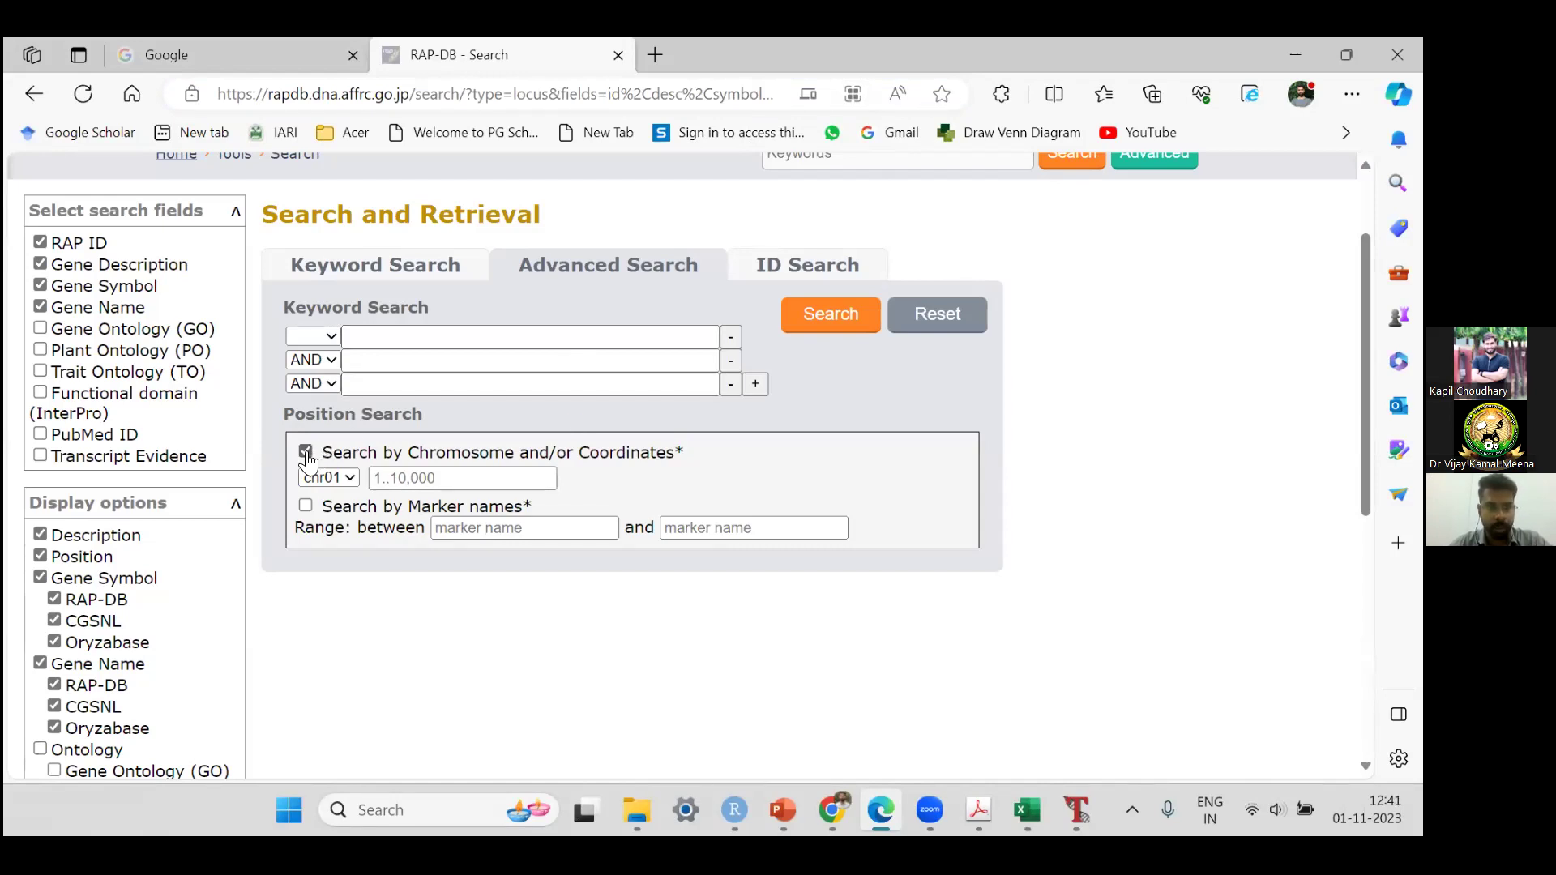
pyautogui.click(328, 478)
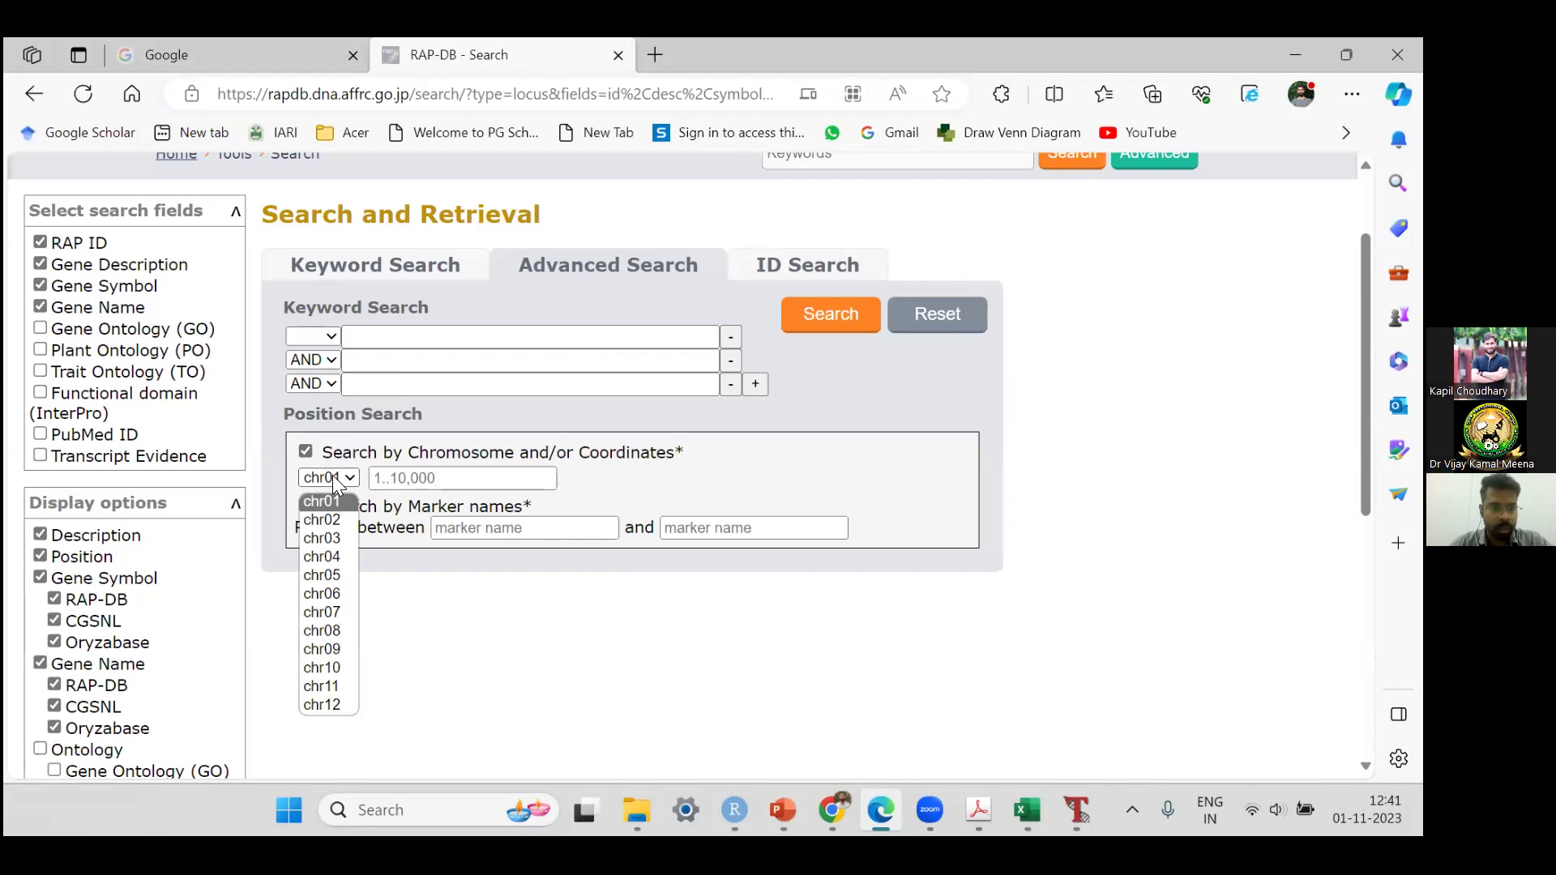
pyautogui.click(339, 596)
pyautogui.click(379, 480)
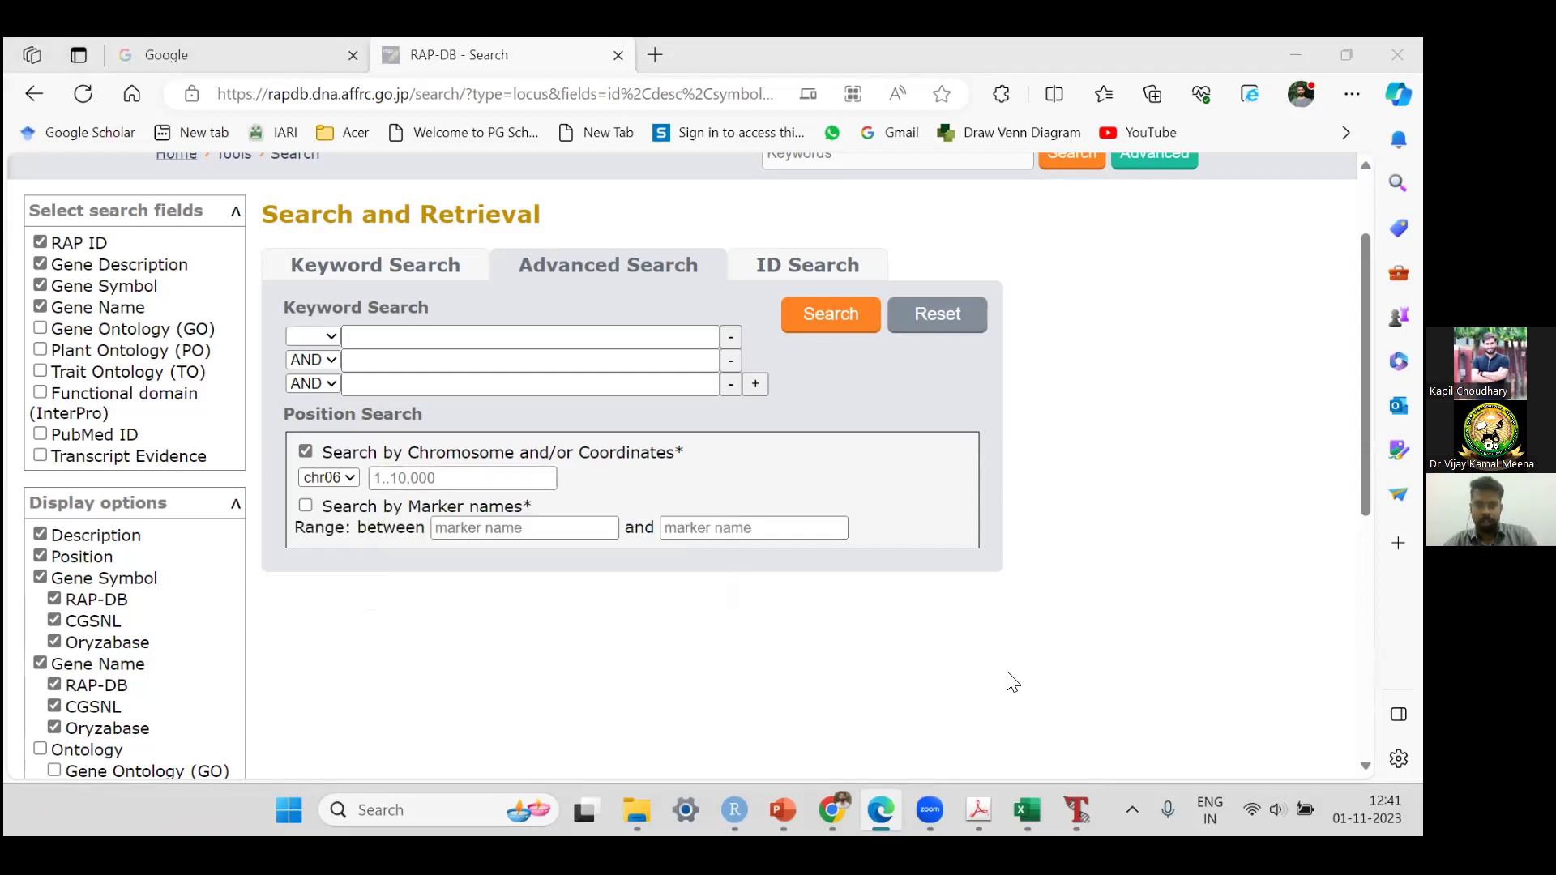
# Step: Switch to the GAPIT.Association.Filter_GWAS_results workbook in Excel and enter the formula =D3-250000 in cell K3
pyautogui.moveTo(1026, 809)
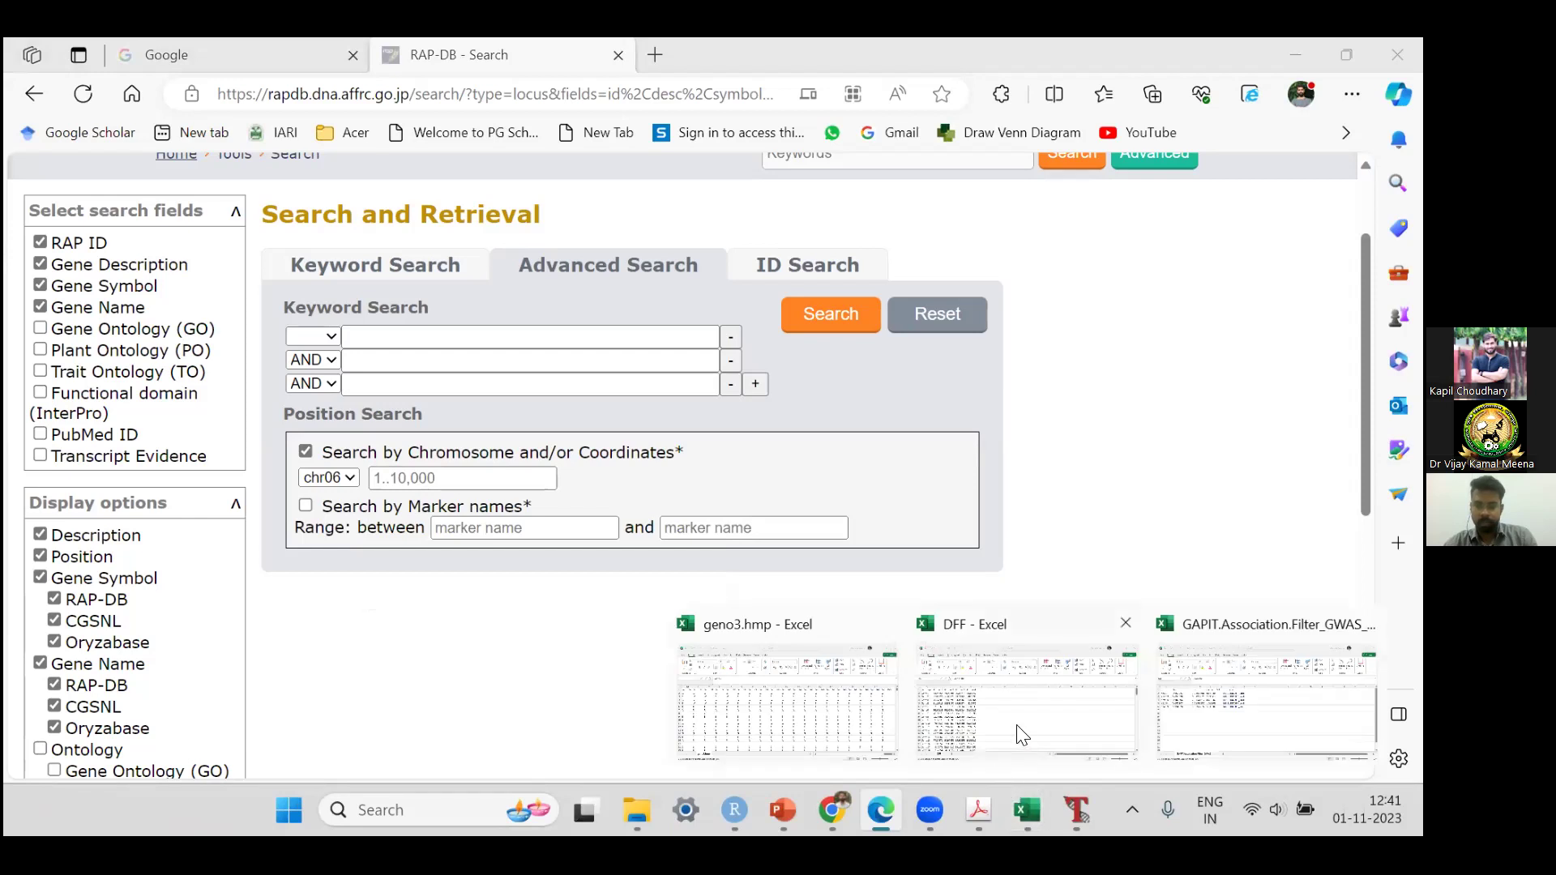
pyautogui.click(1225, 711)
pyautogui.click(753, 376)
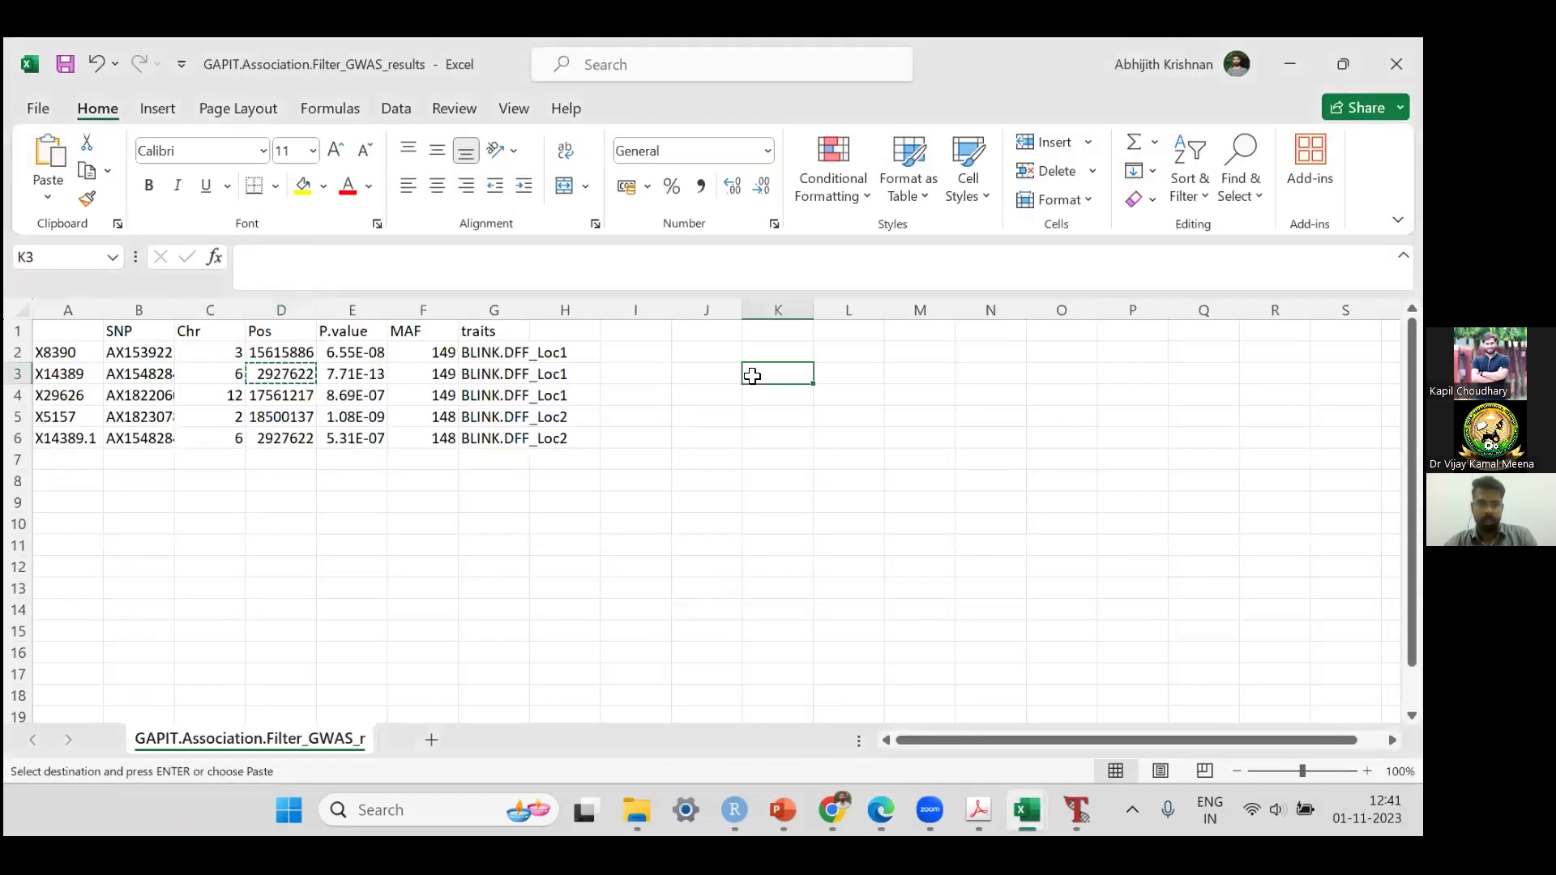
pyautogui.write('=')
pyautogui.click(282, 373)
pyautogui.write('-')
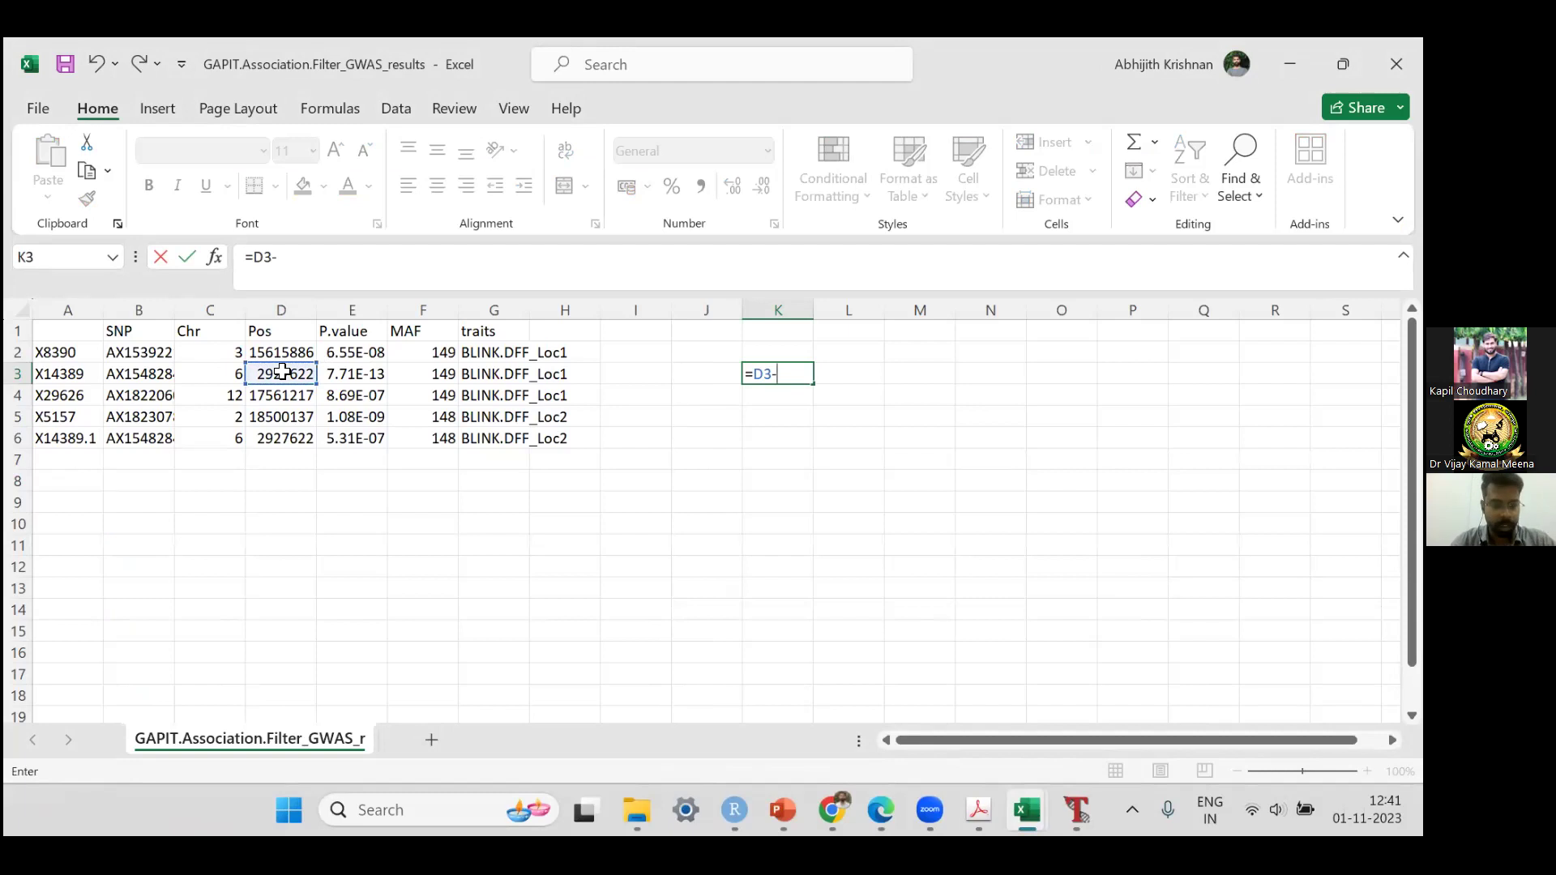
pyautogui.write('2')
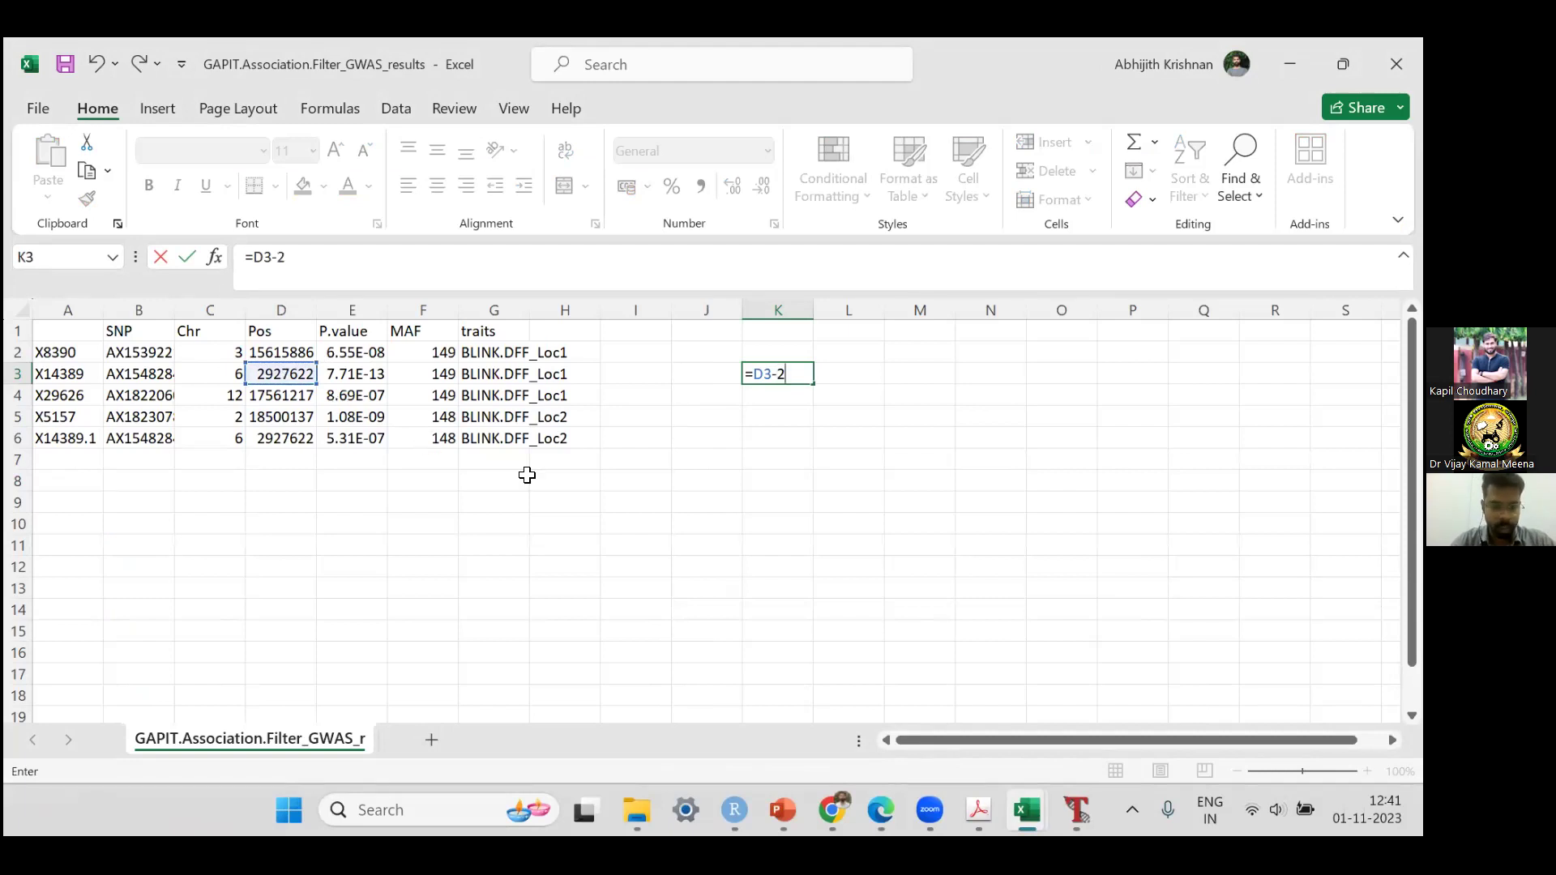
pyautogui.write('50')
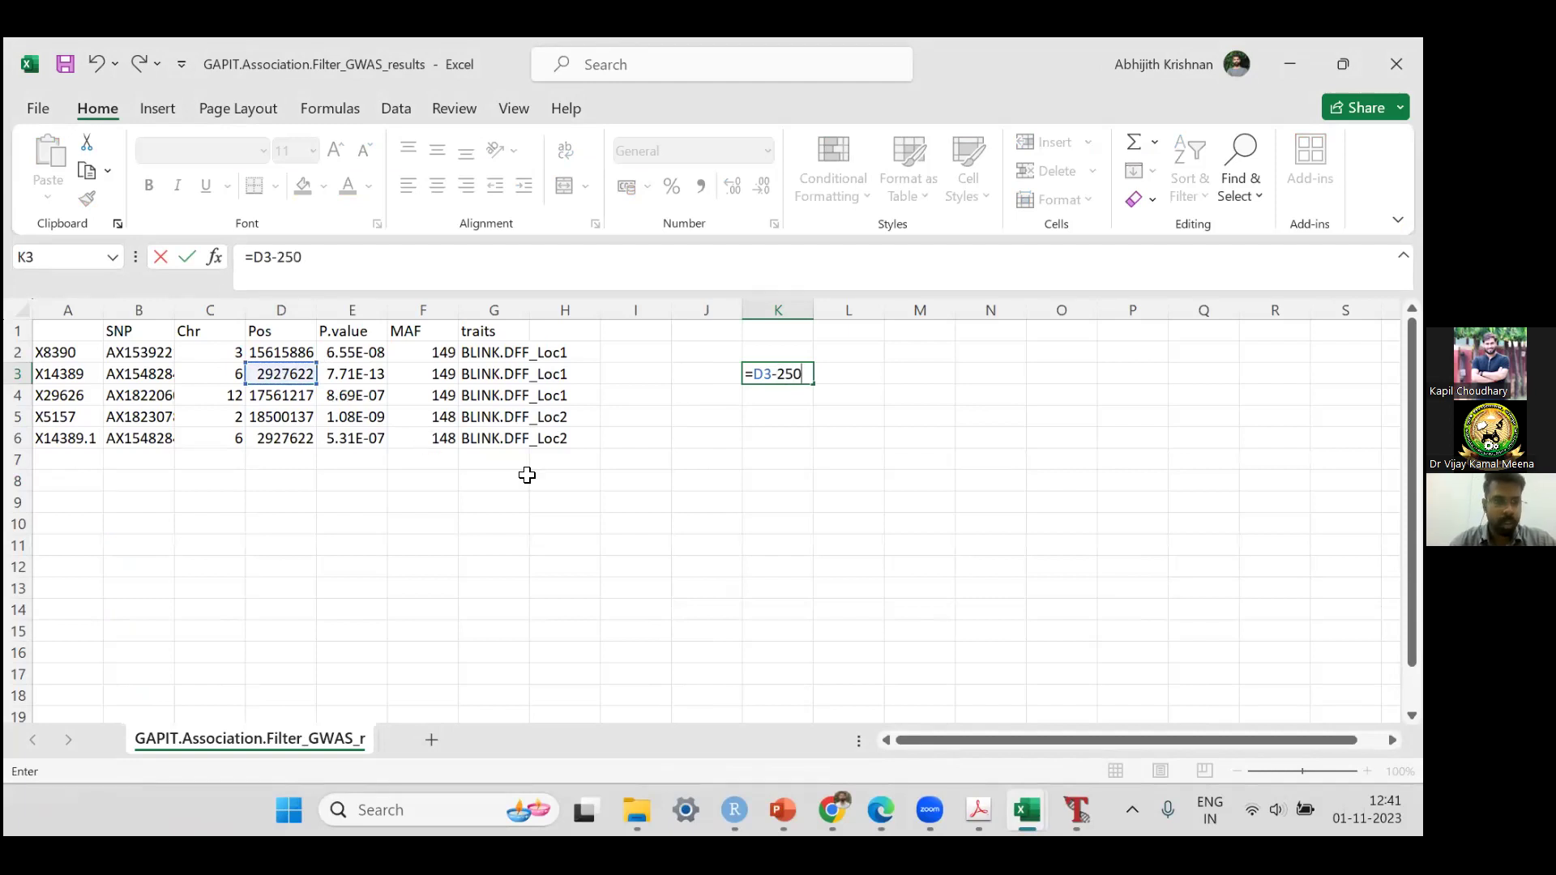
pyautogui.write('000')
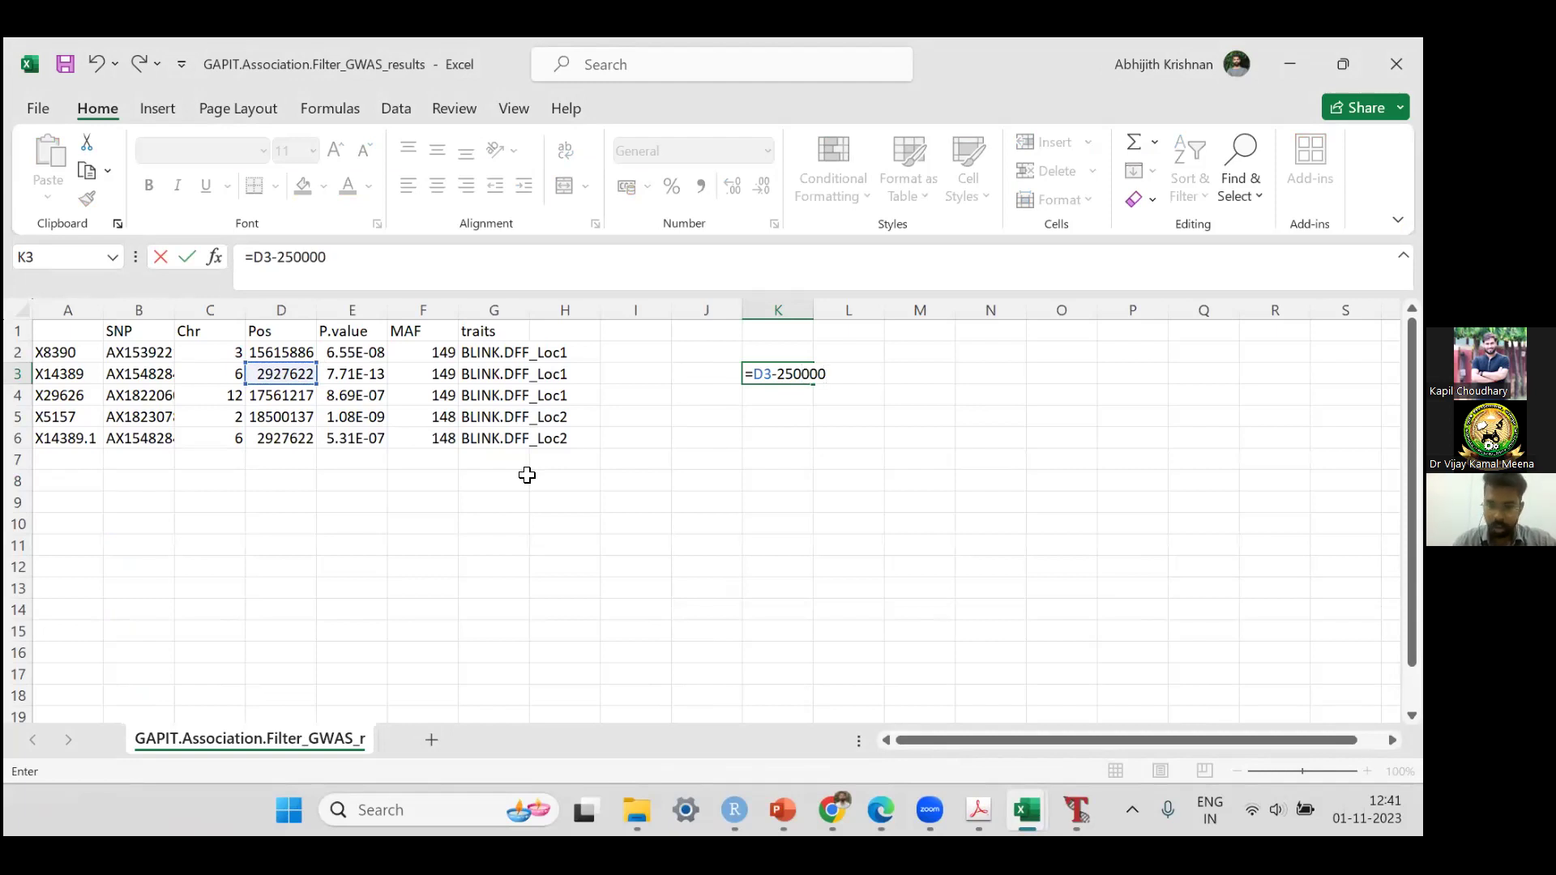
pyautogui.press('Return')
# Step: Enter the formula =D3+250000 in cell K4 for the upper limit of the search window
pyautogui.write('=')
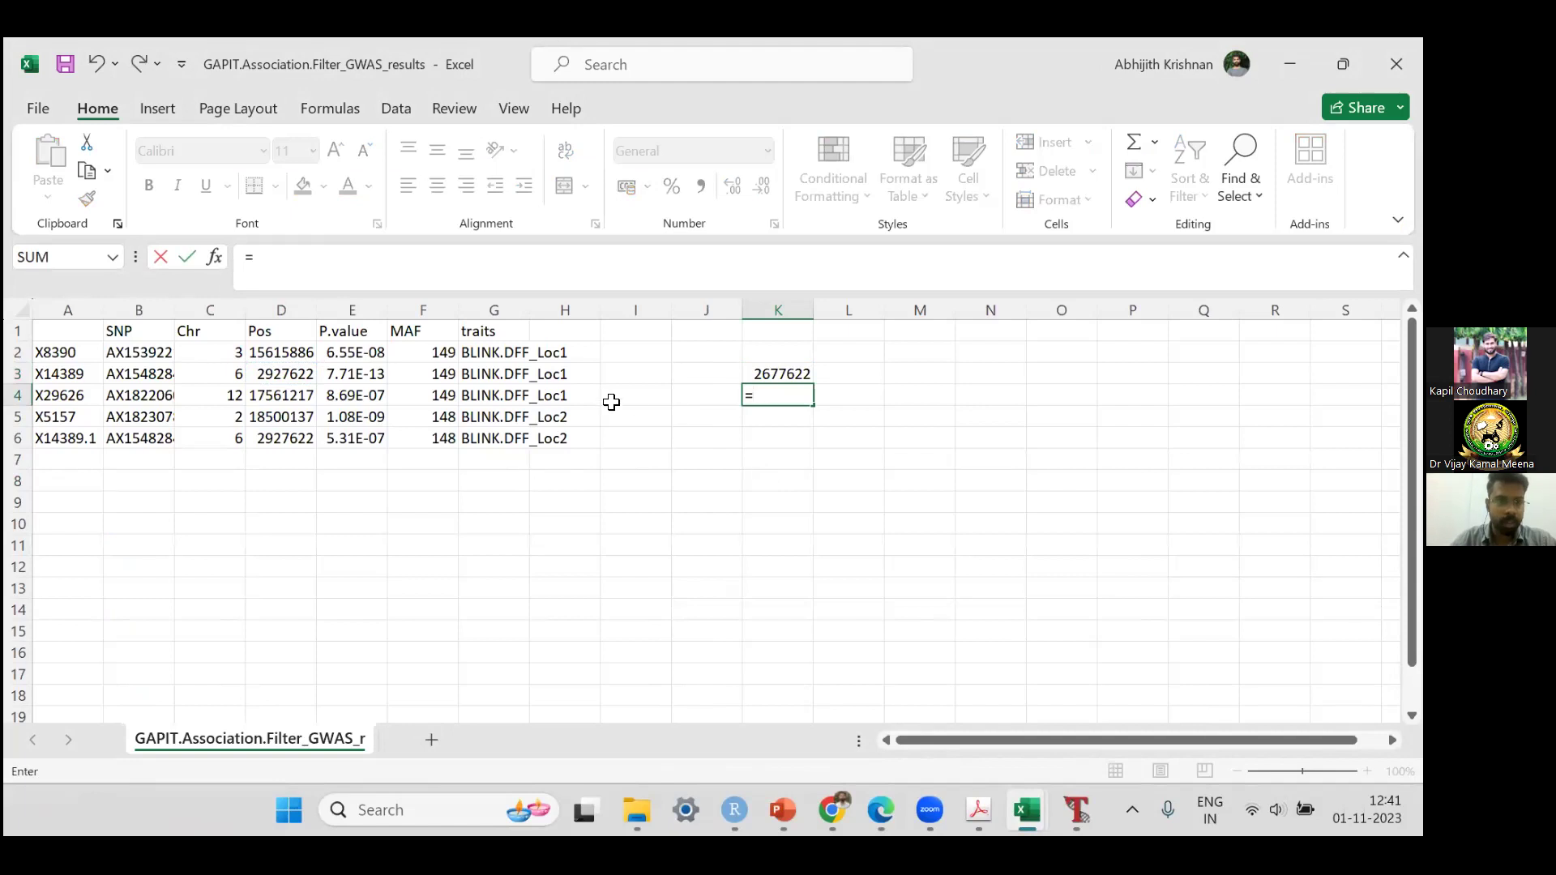
pyautogui.click(278, 379)
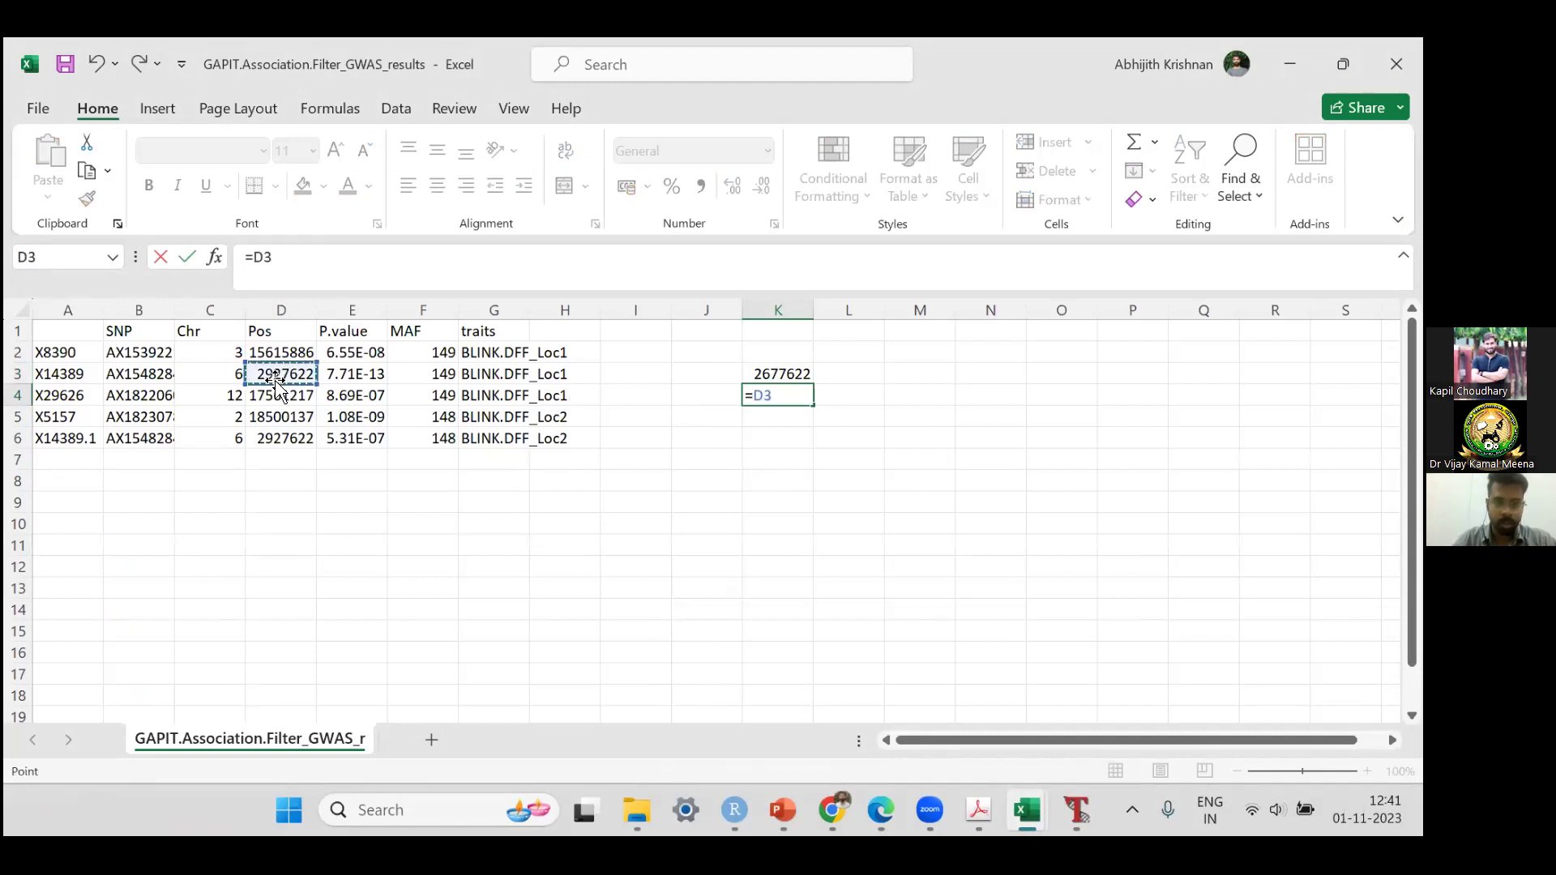
pyautogui.write('+250')
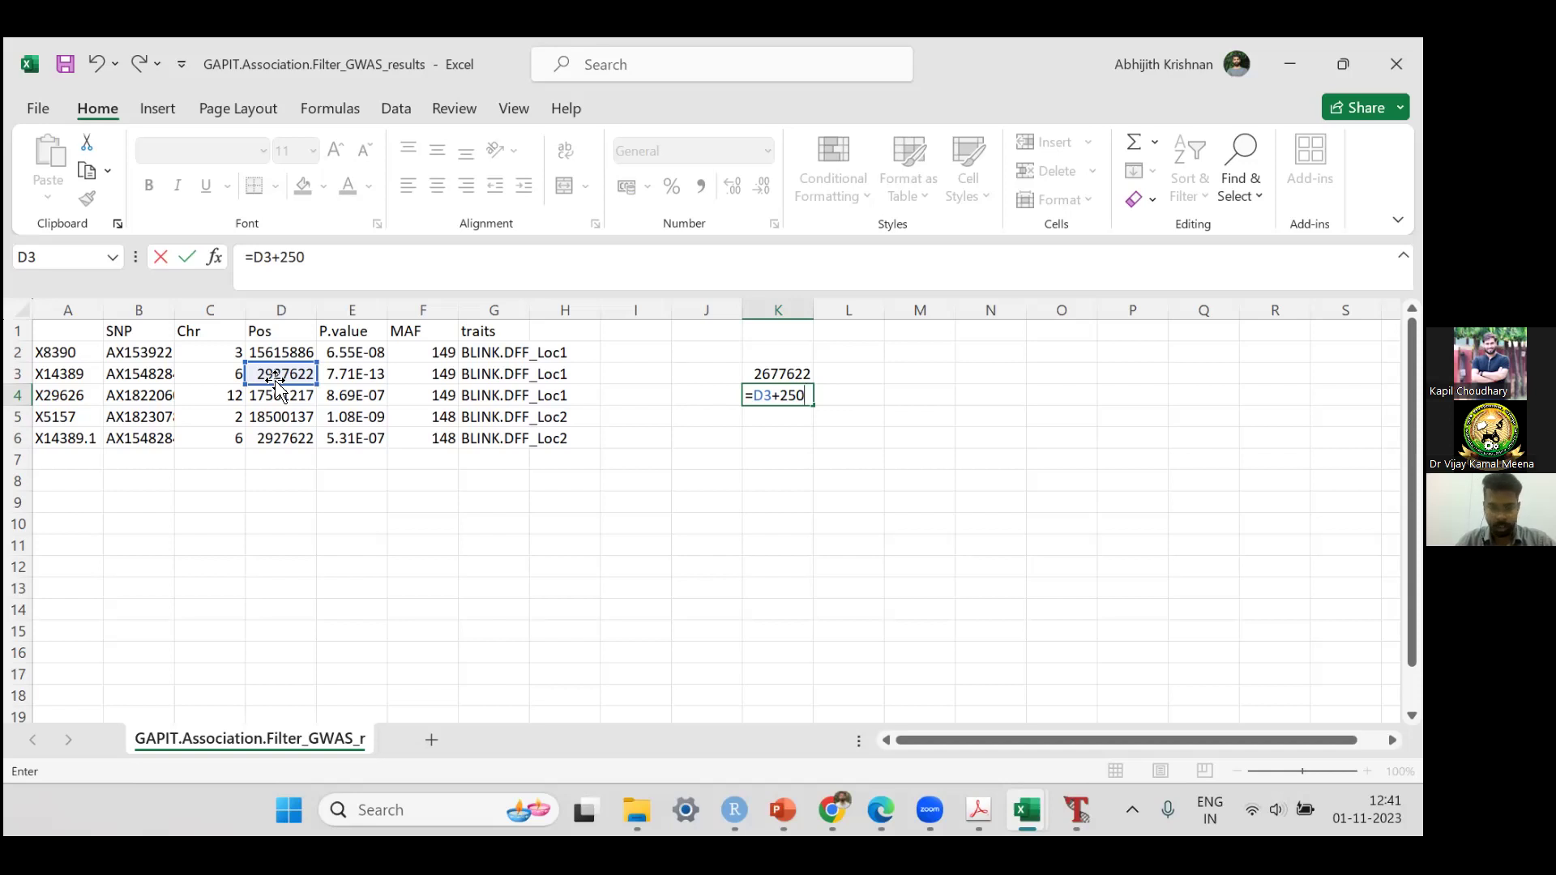
pyautogui.write('000')
pyautogui.press('Return')
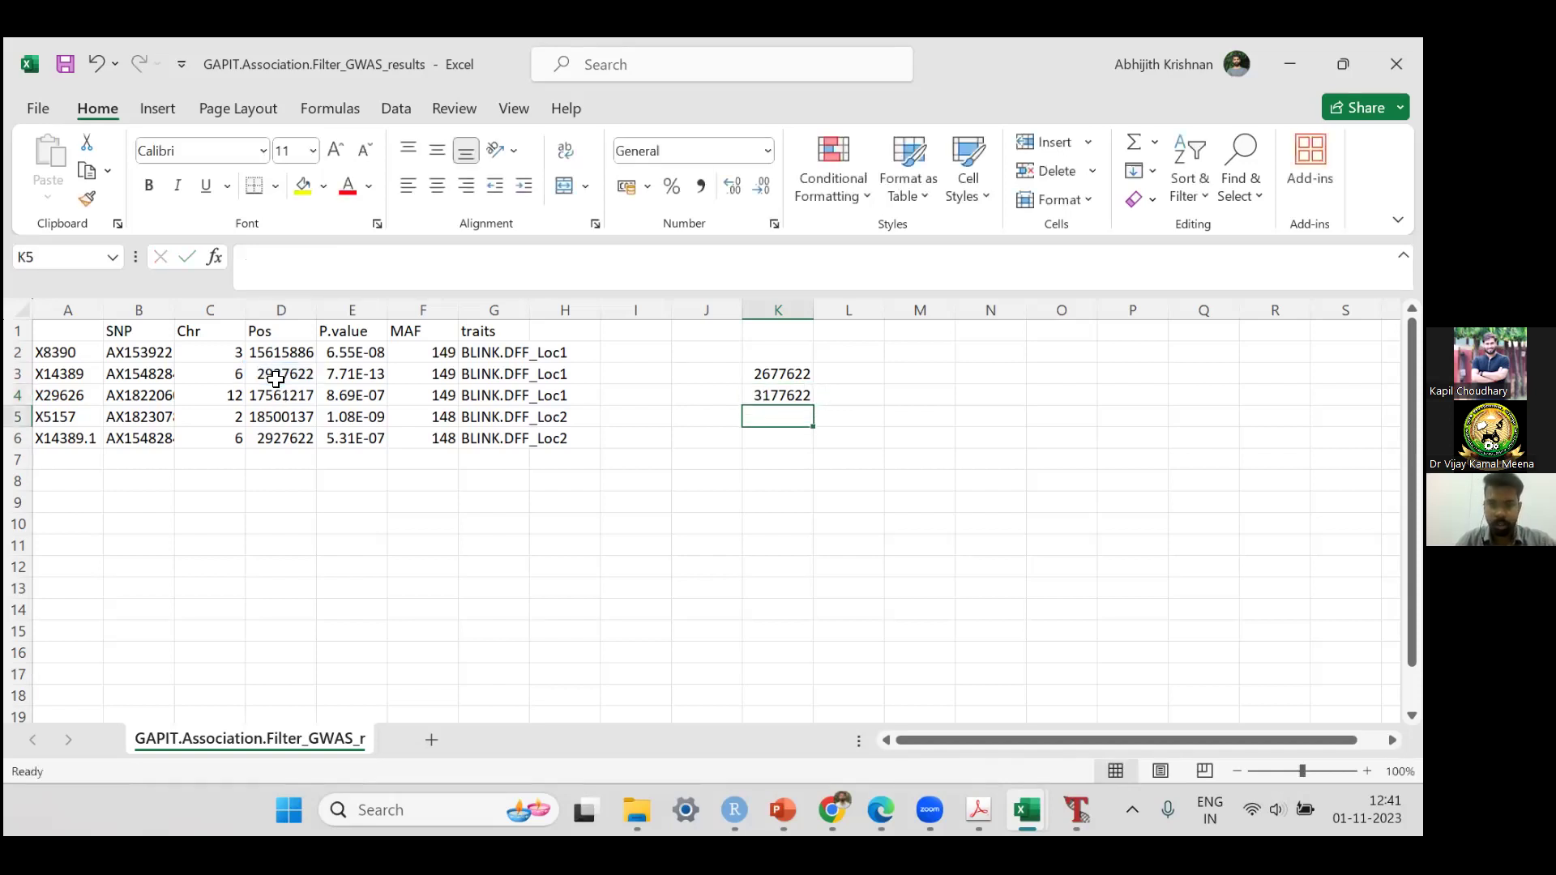
# Step: Copy the K4 result into the chromosome coordinates field of RAP-DB in Edge and precede it with two dots, giving ..3177622
pyautogui.click(791, 395)
pyautogui.hotkey('ctrl', 'c')
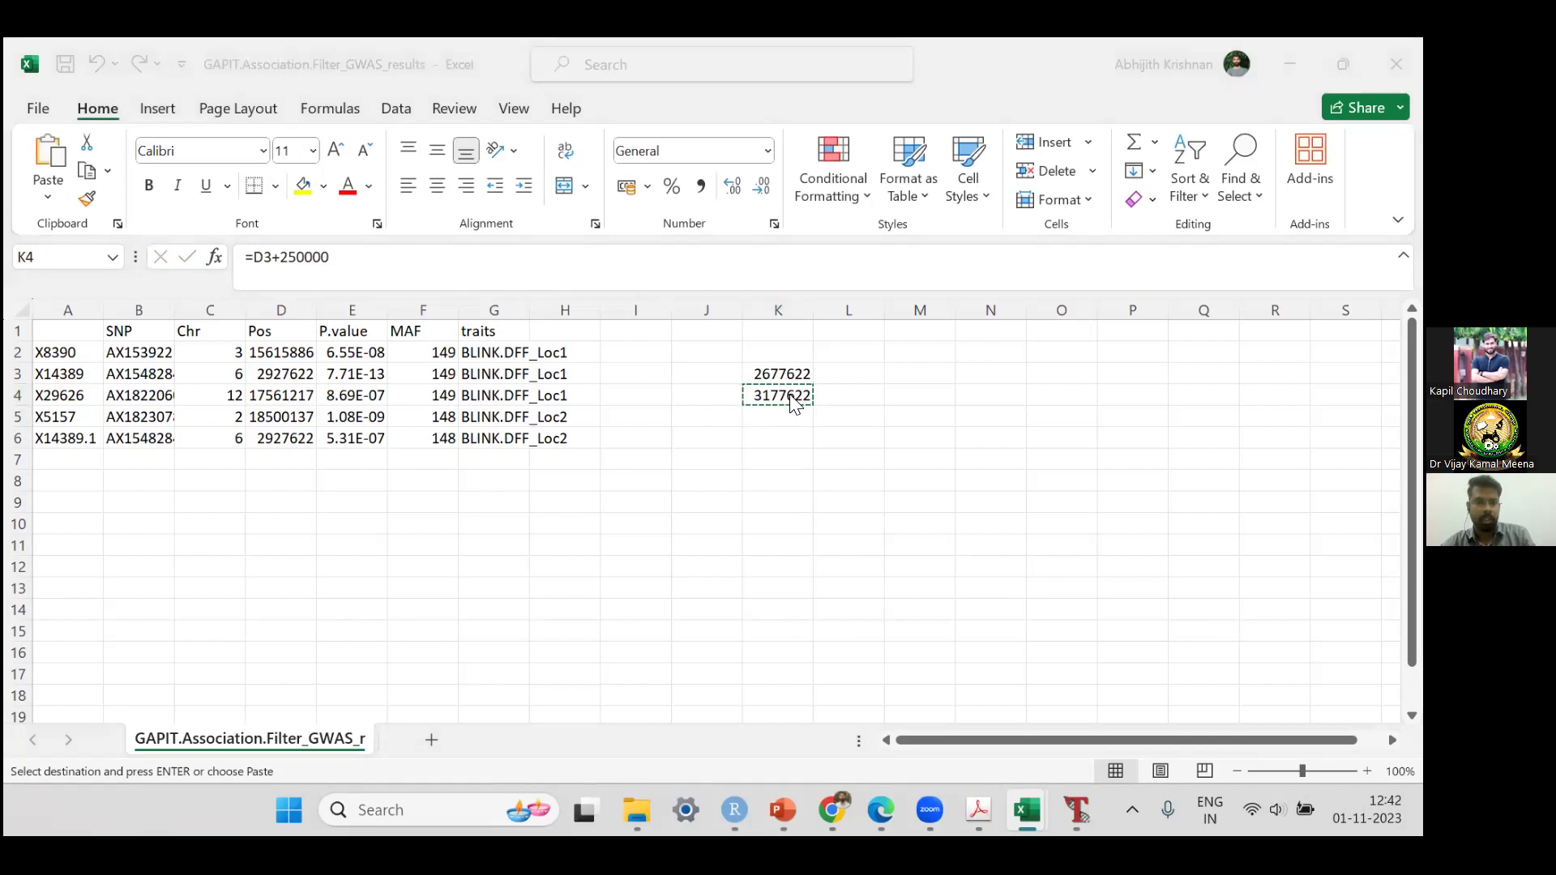
pyautogui.click(789, 395)
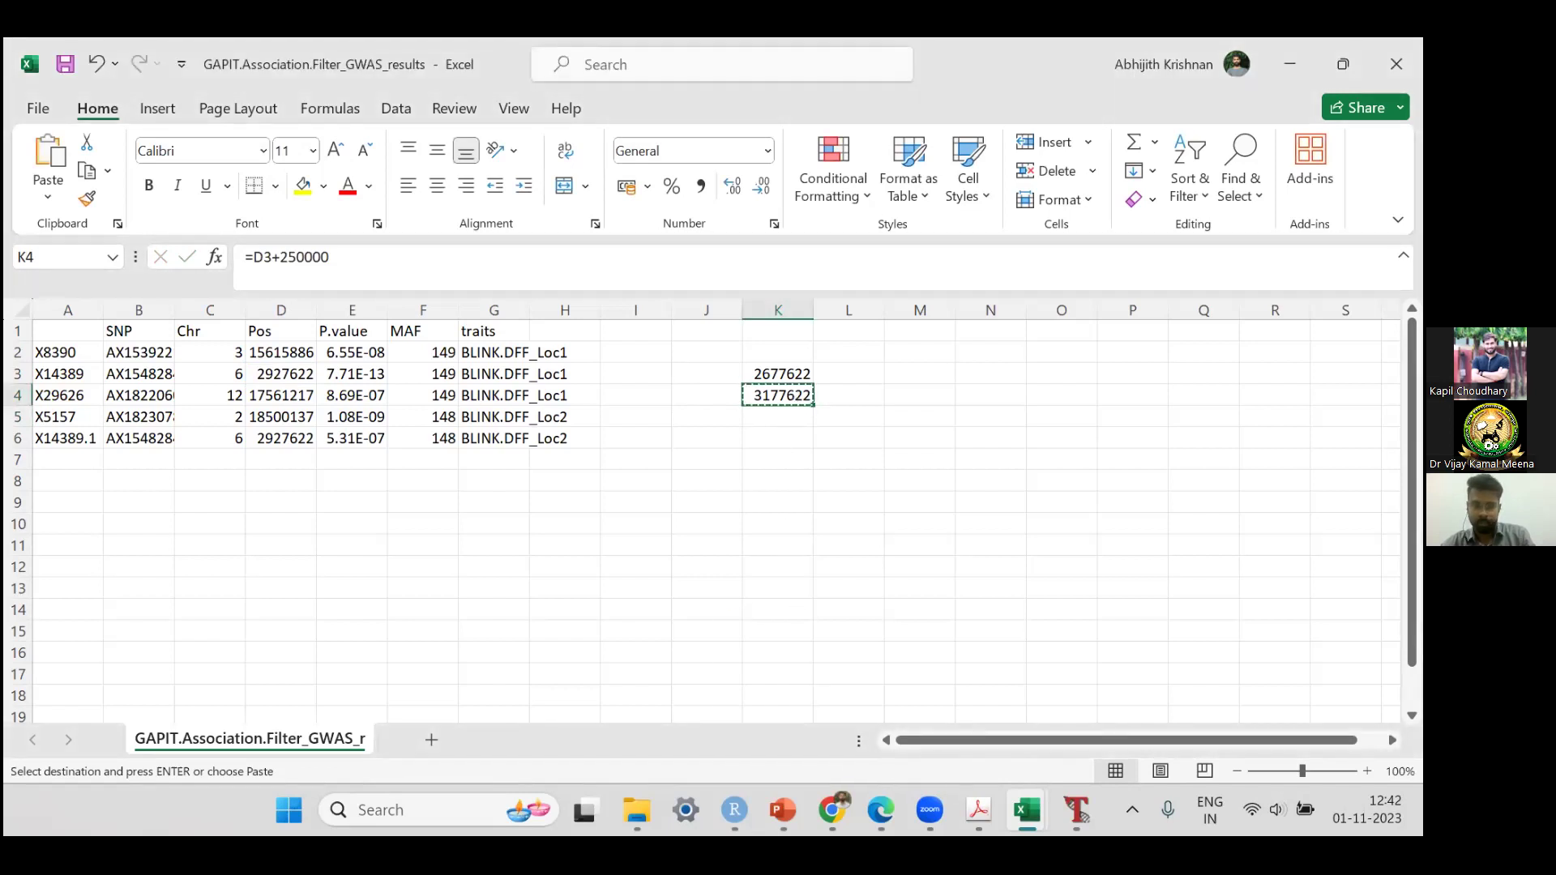
pyautogui.click(881, 811)
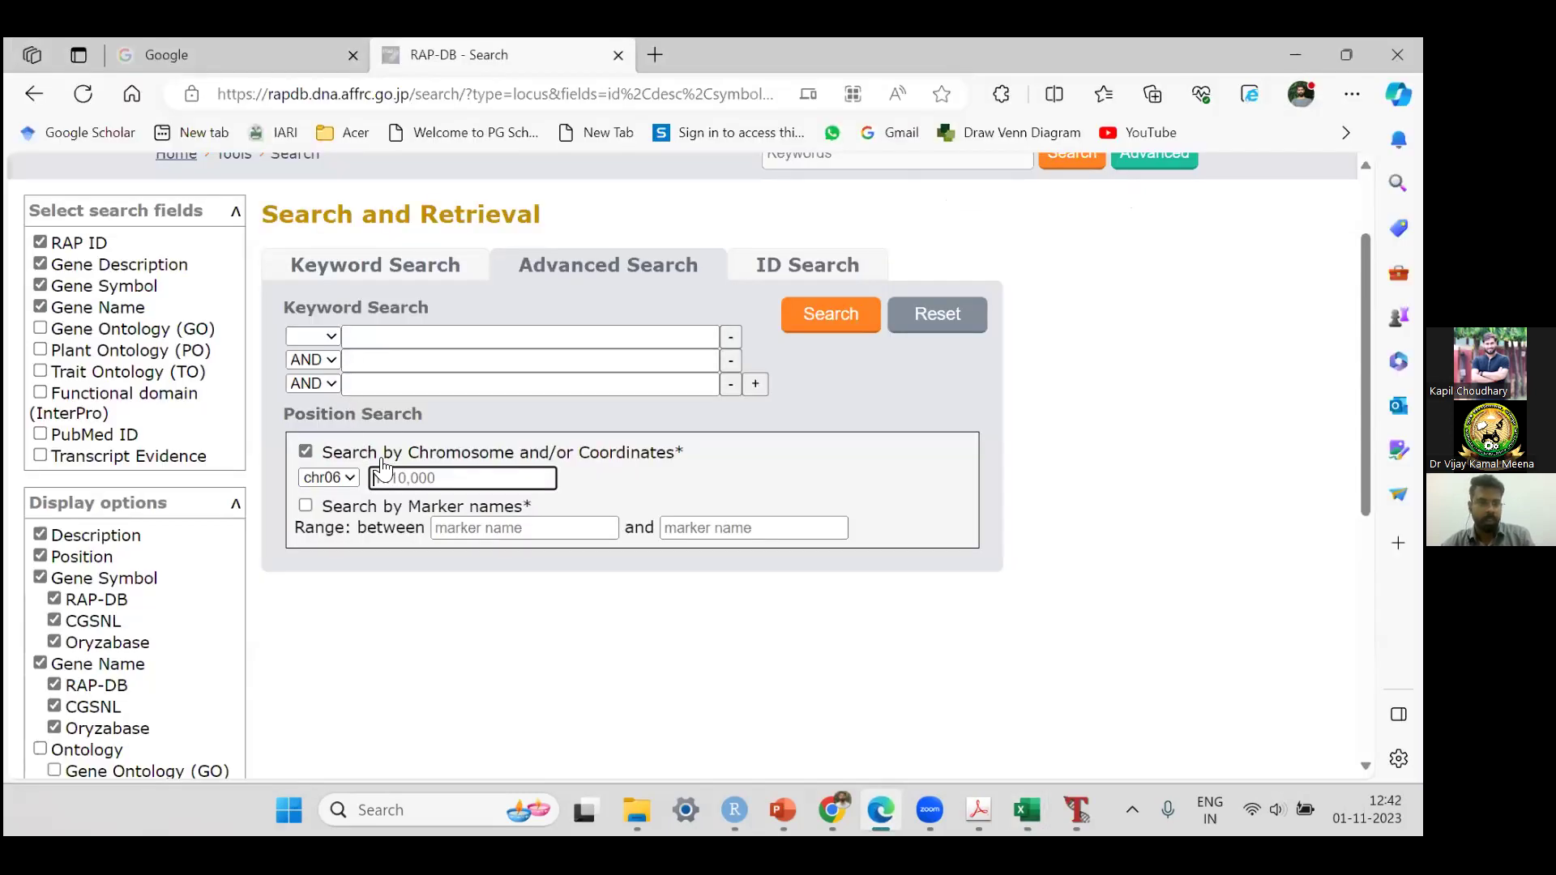
pyautogui.hotkey('ctrl', 'v')
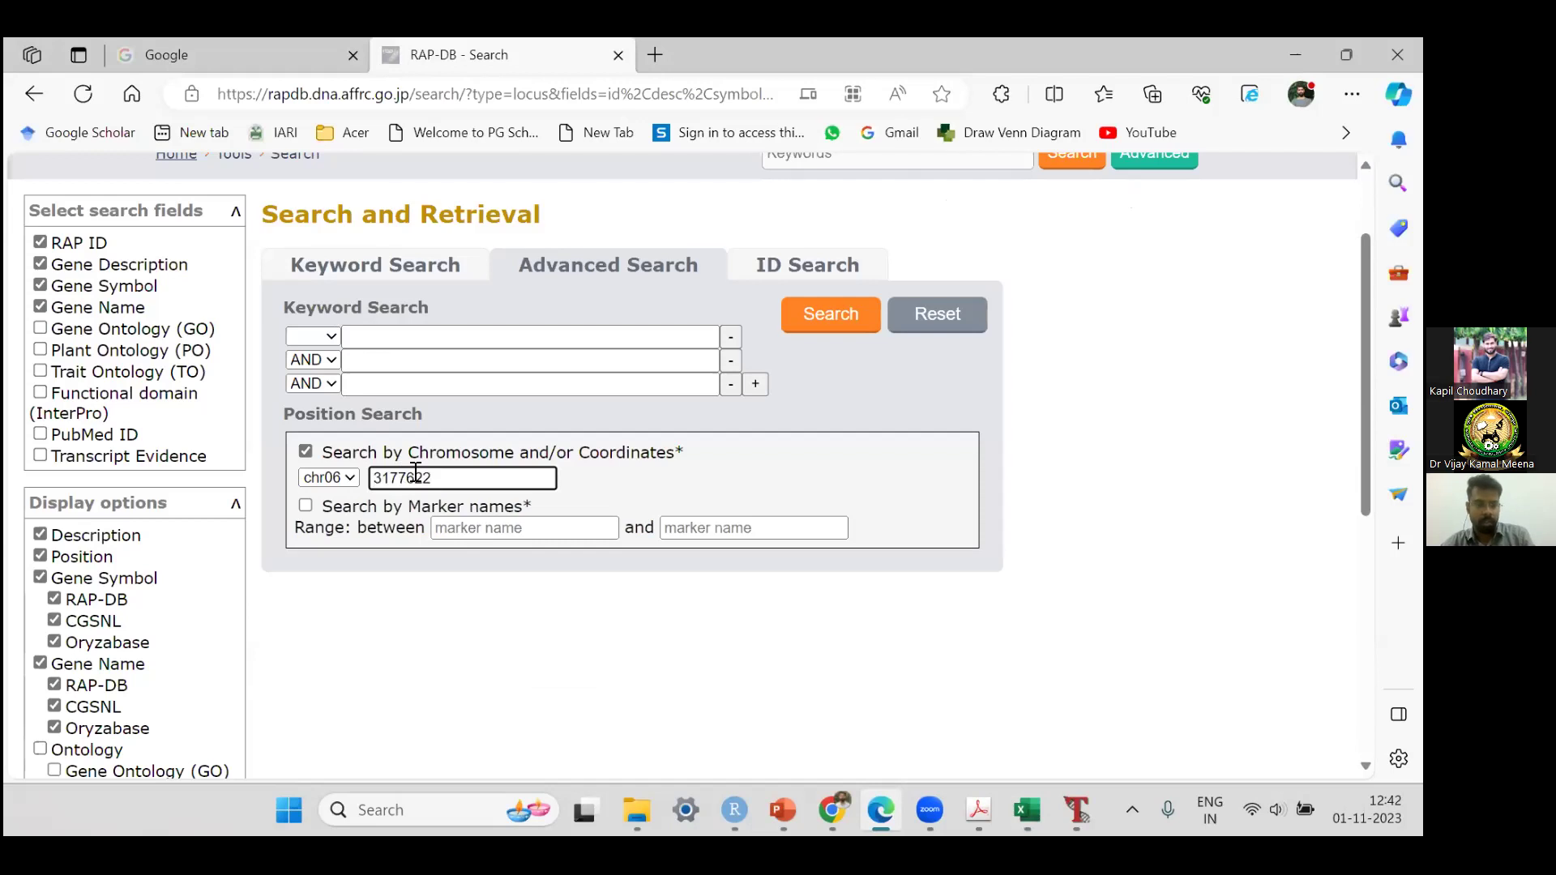
pyautogui.write('..')
pyautogui.tripleClick(411, 478)
pyautogui.click(441, 478)
pyautogui.click(377, 477)
pyautogui.write('1')
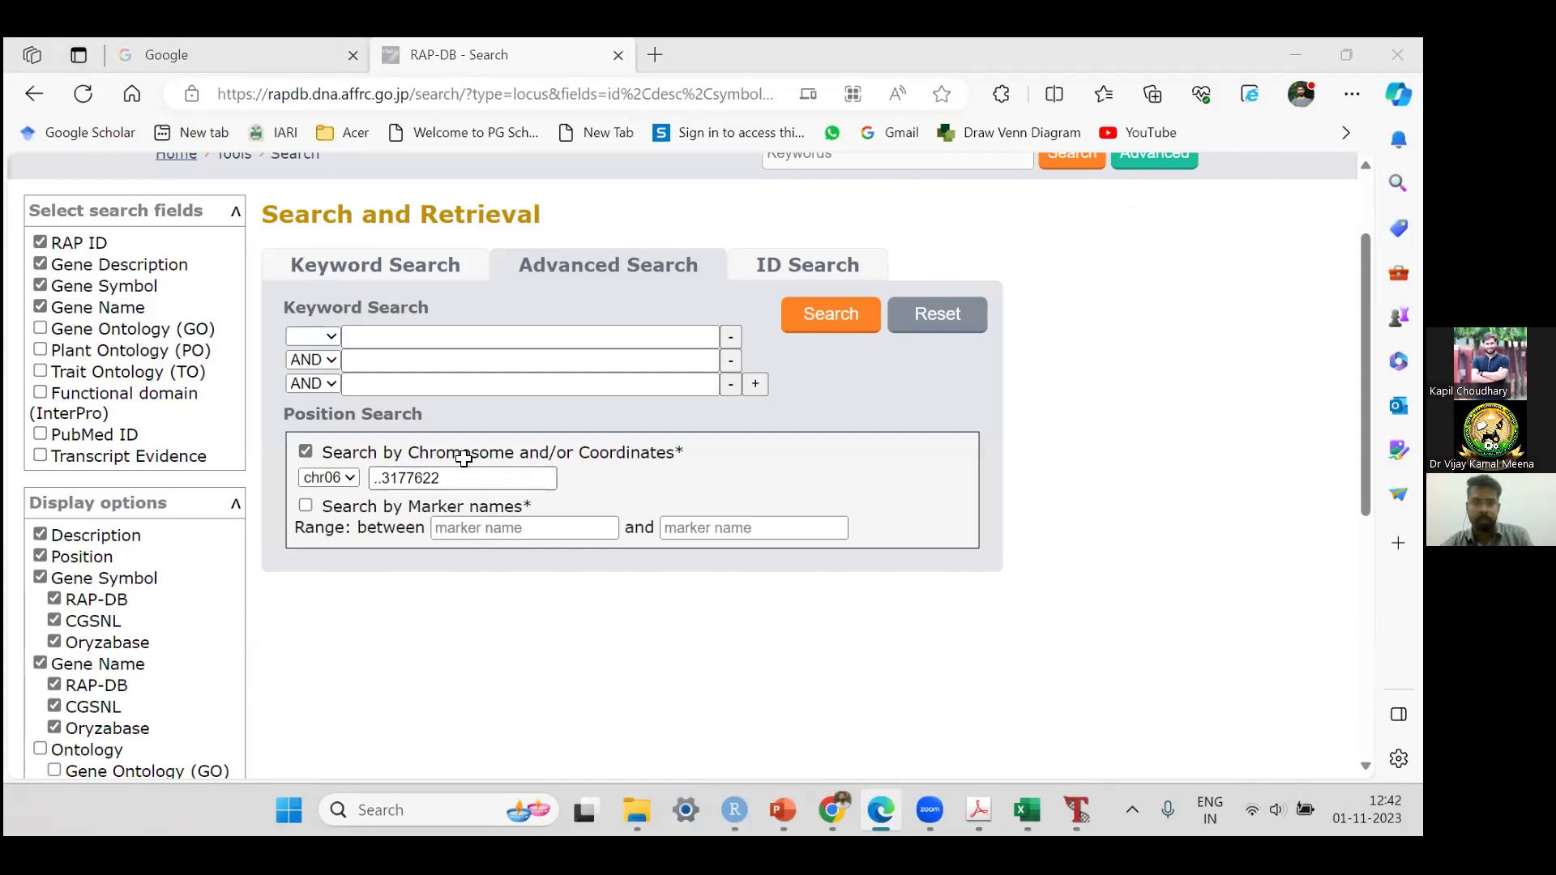
# Step: Copy the K3 result from Excel to the start of the RAP-DB coordinates, giving 2677622..3177622, and run the search
pyautogui.hotkey('alt', 'Tab')
pyautogui.click(797, 378)
pyautogui.hotkey('ctrl', 'c')
pyautogui.hotkey('alt', 'Tab')
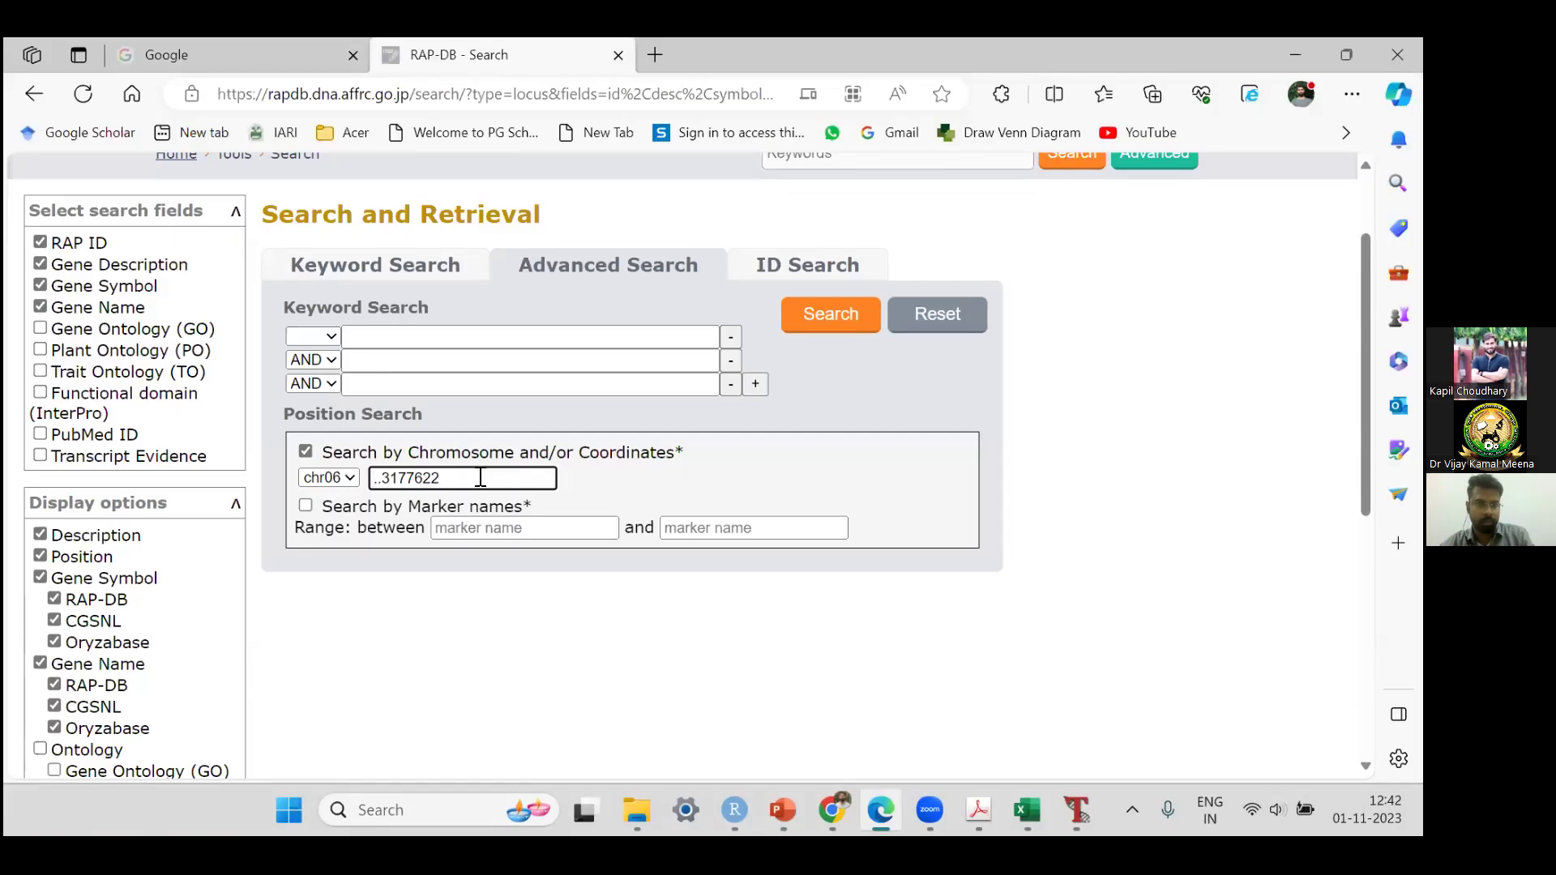
pyautogui.hotkey('ctrl', 'v')
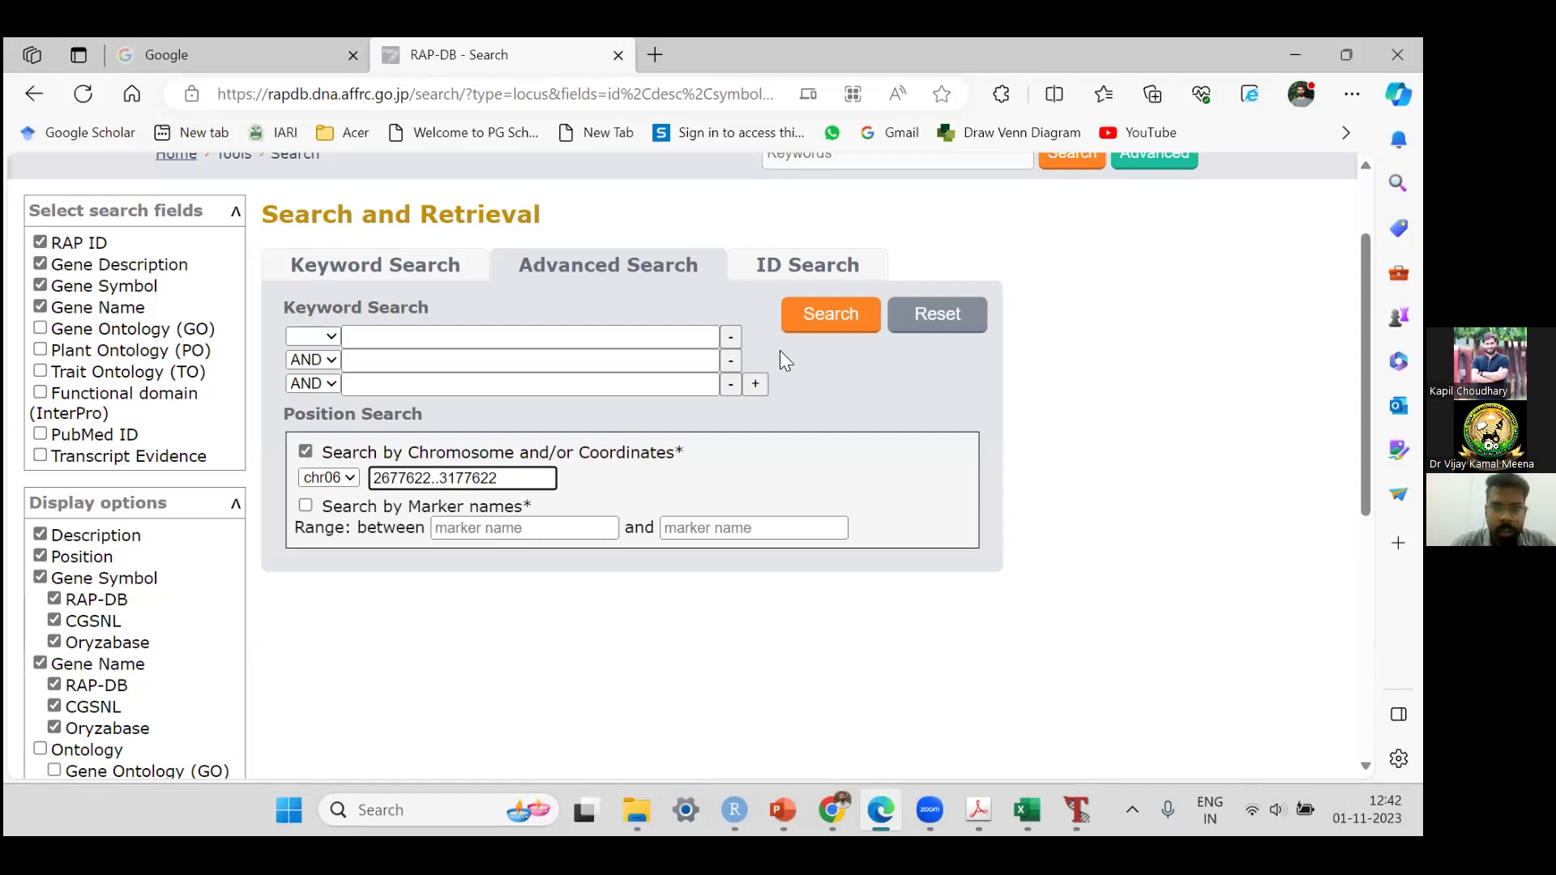
pyautogui.click(833, 316)
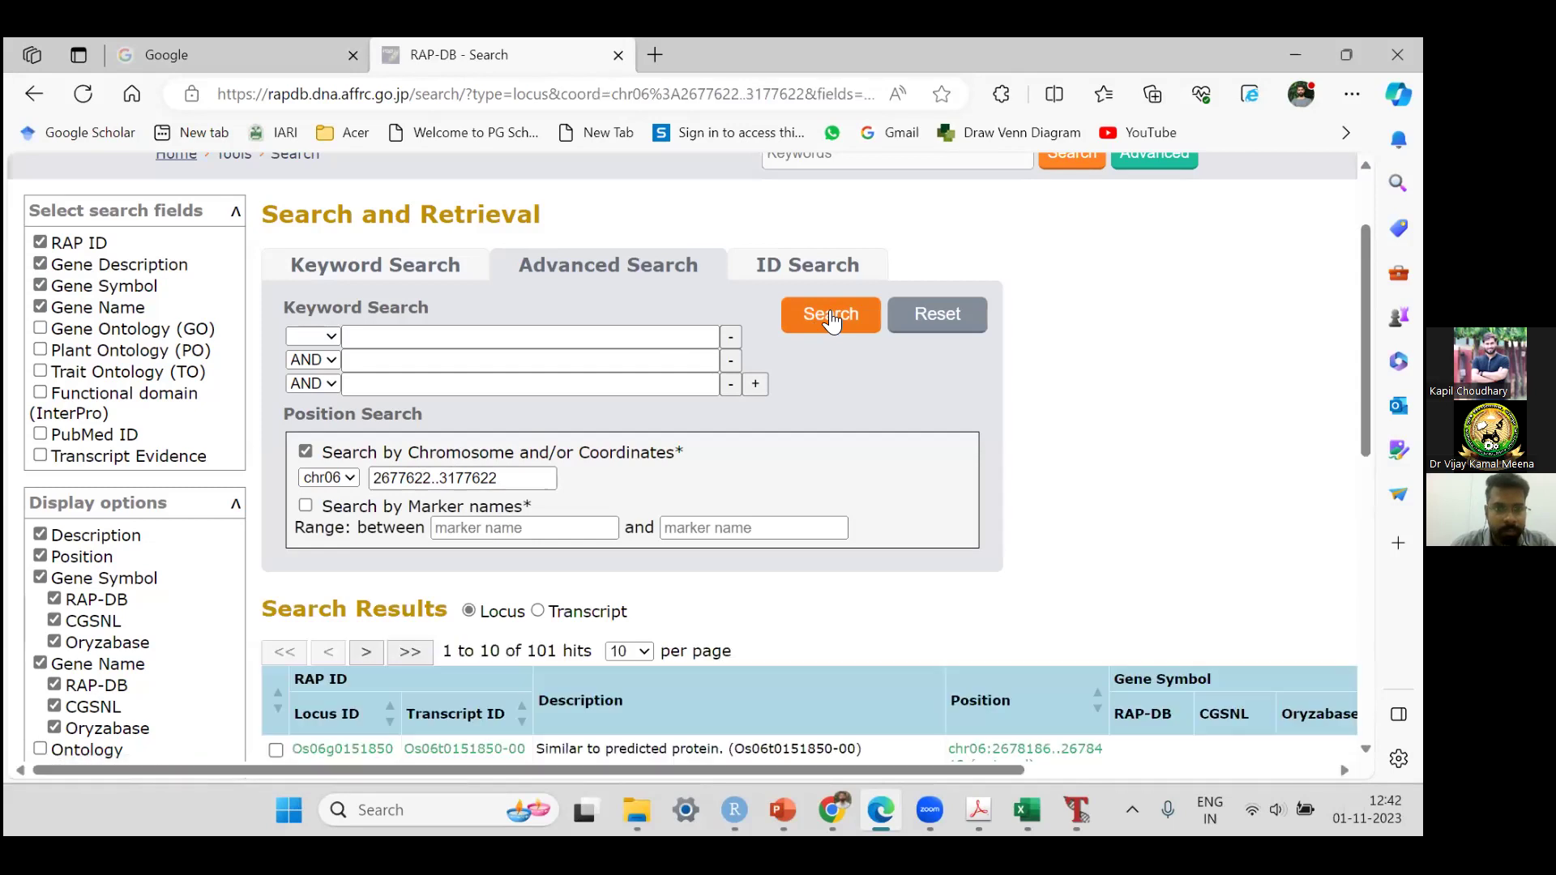
# Step: Look over the first genes in the search results and set the list to 50 entries per page
pyautogui.scroll(-3, 940, 539)
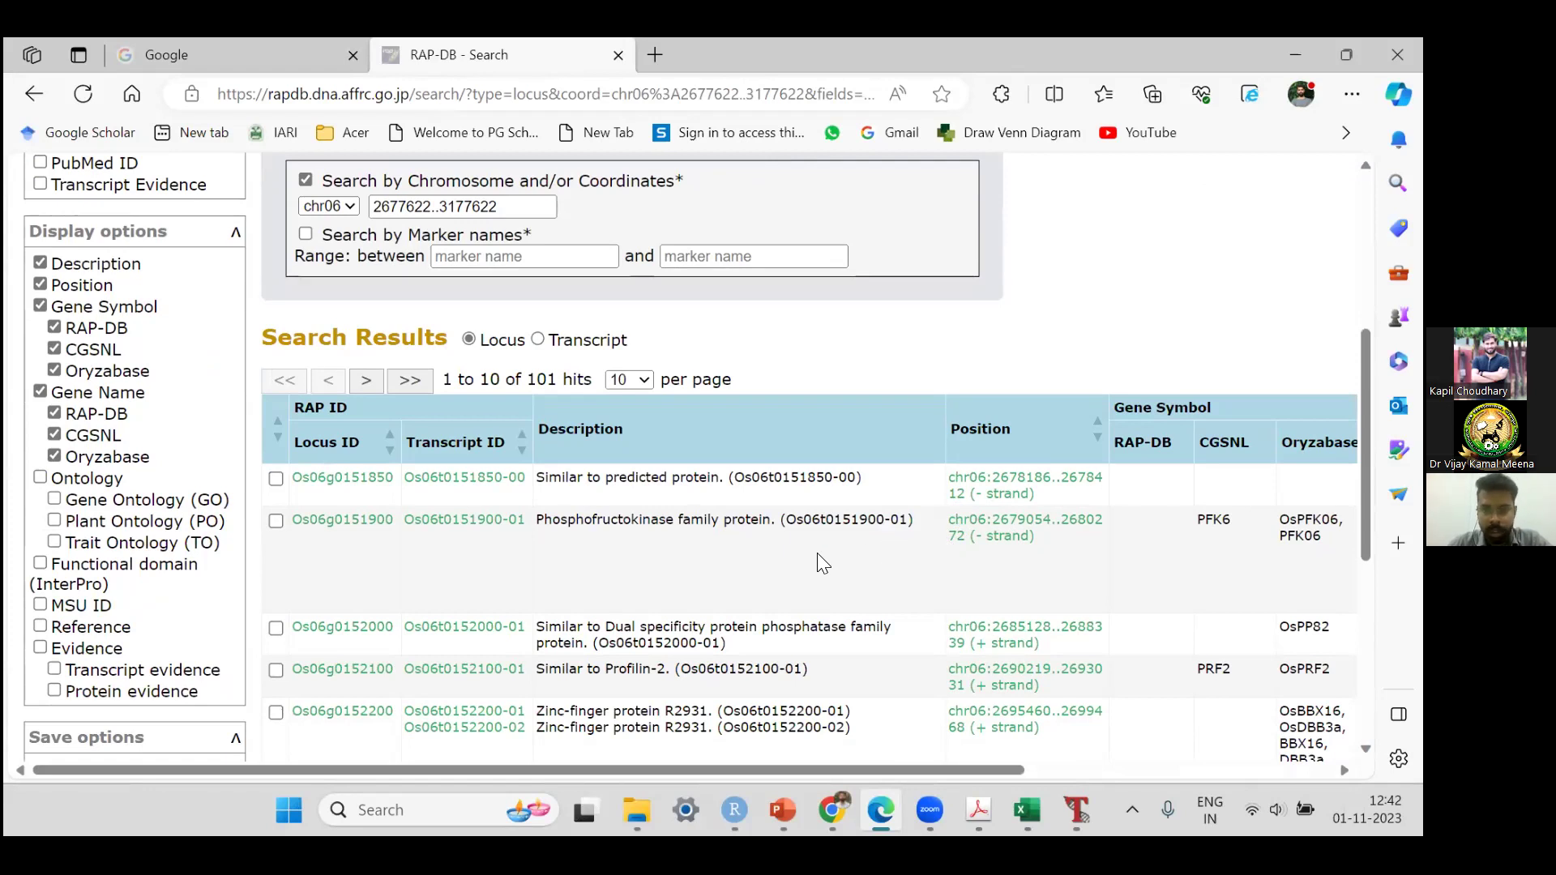
pyautogui.scroll(-2, 819, 555)
pyautogui.scroll(3, 818, 556)
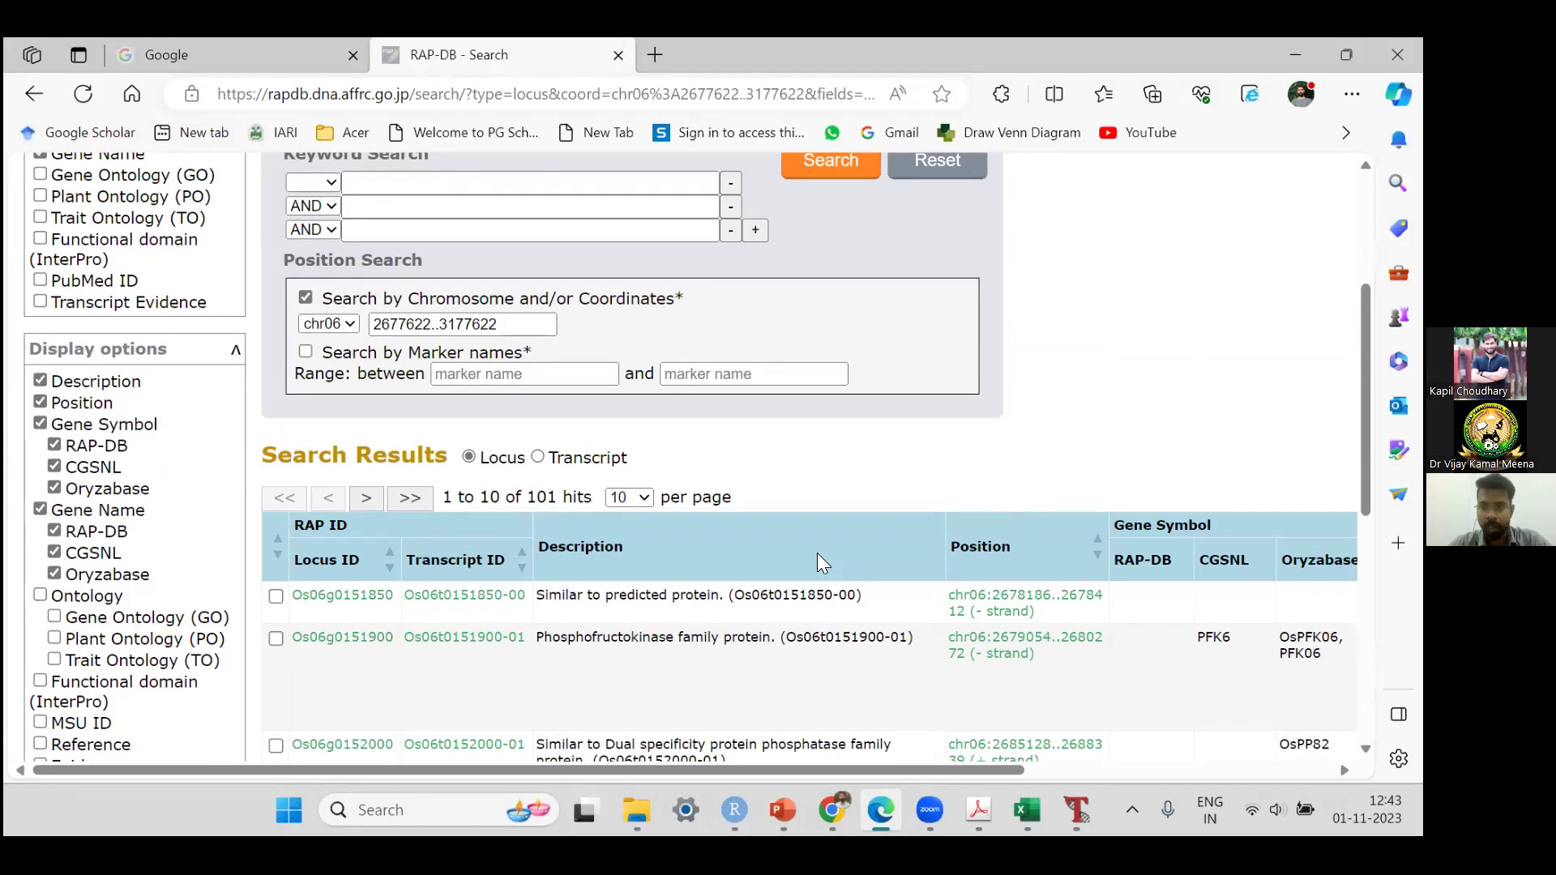
pyautogui.scroll(-3, 870, 484)
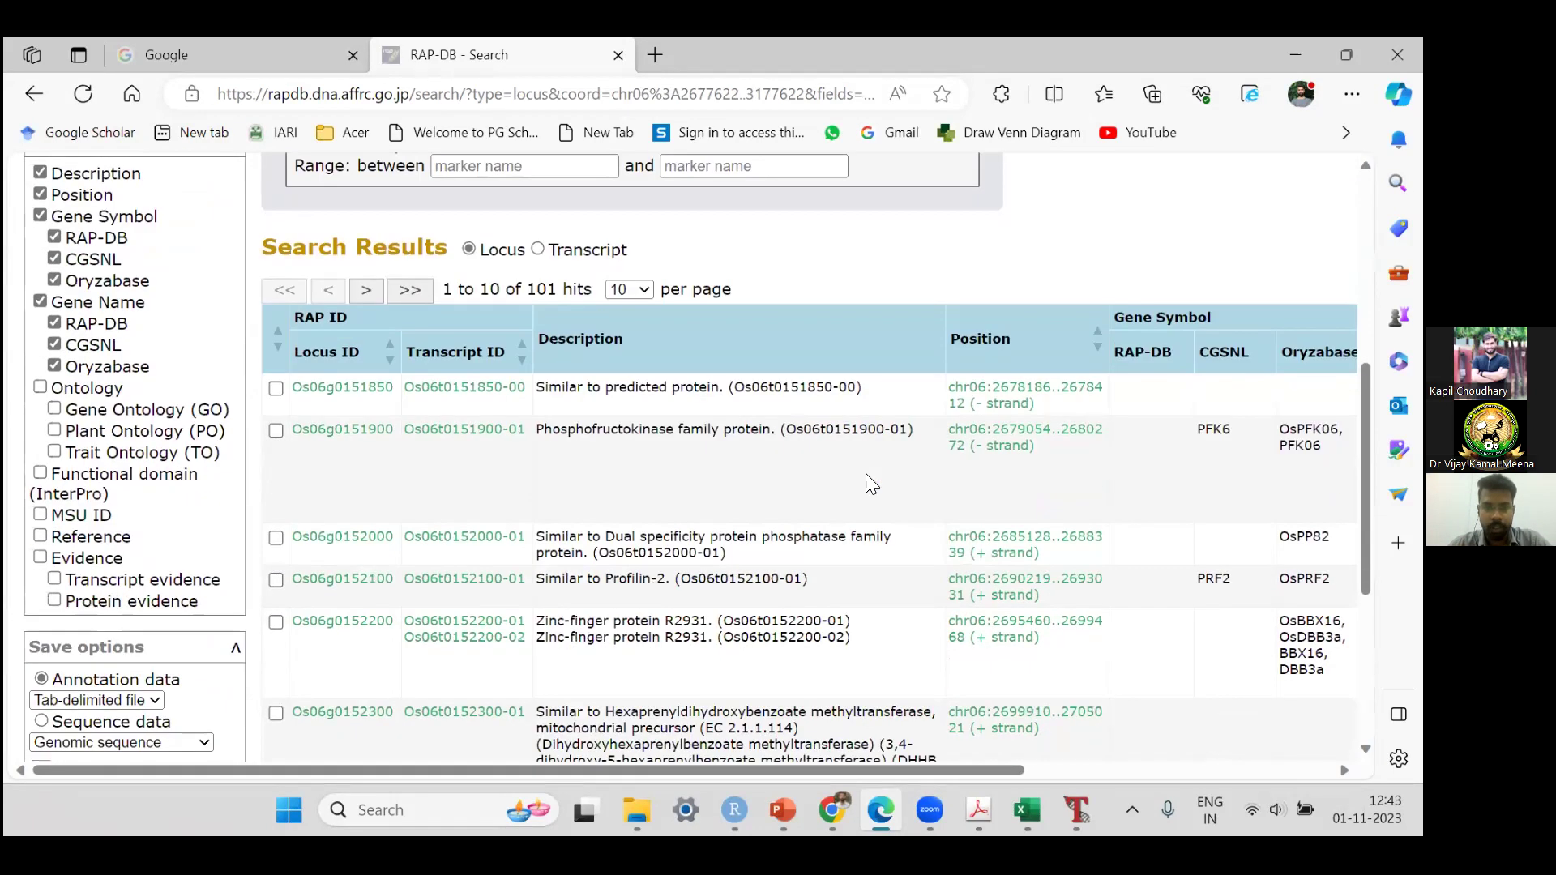
pyautogui.scroll(-2, 866, 474)
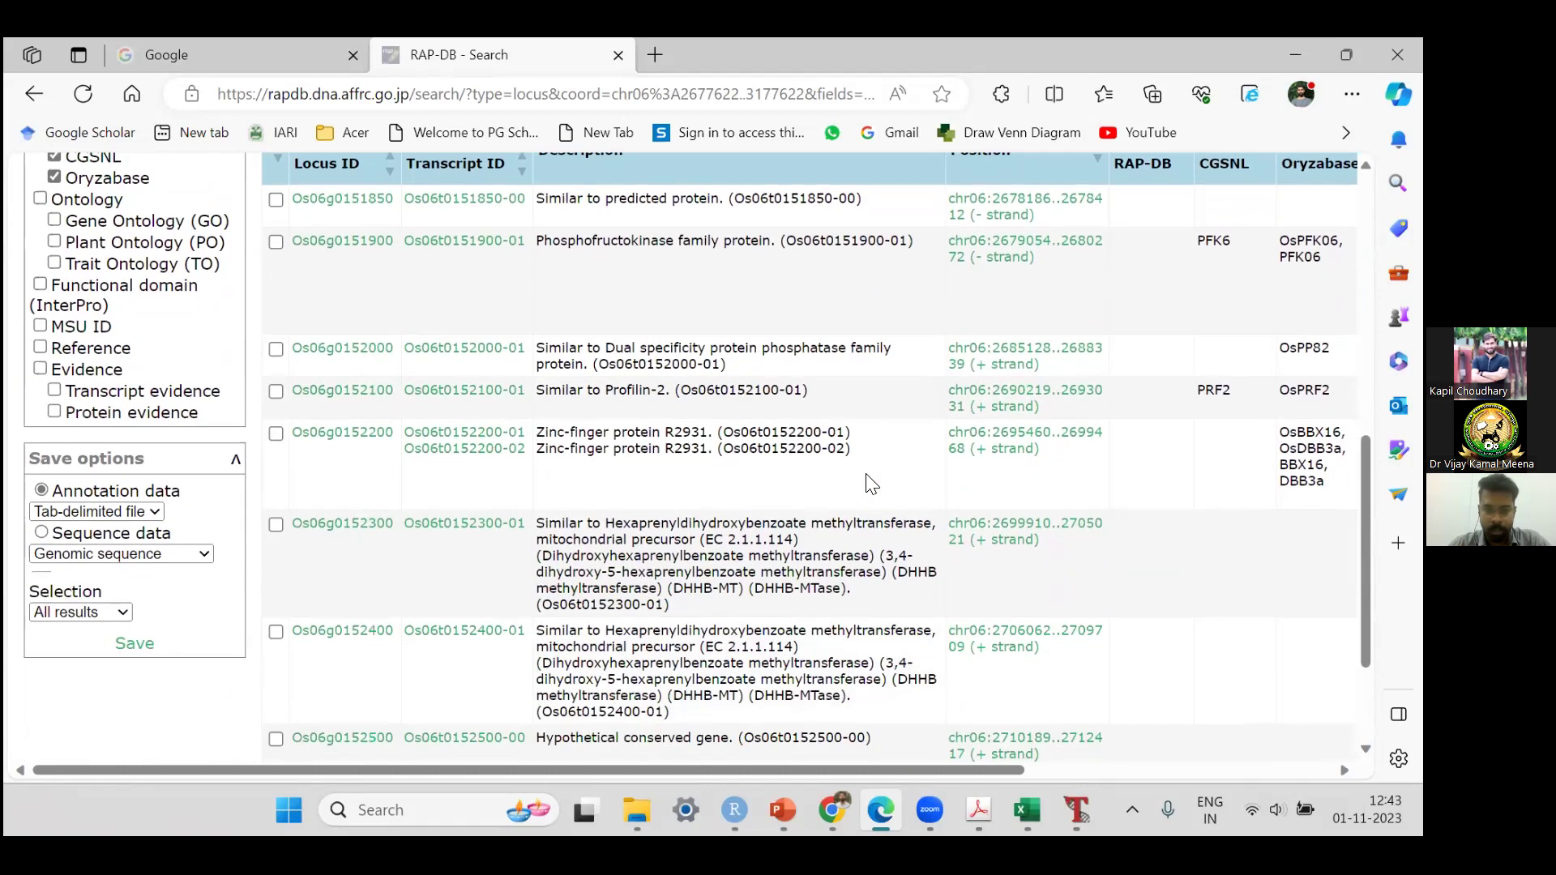
pyautogui.scroll(-2, 868, 482)
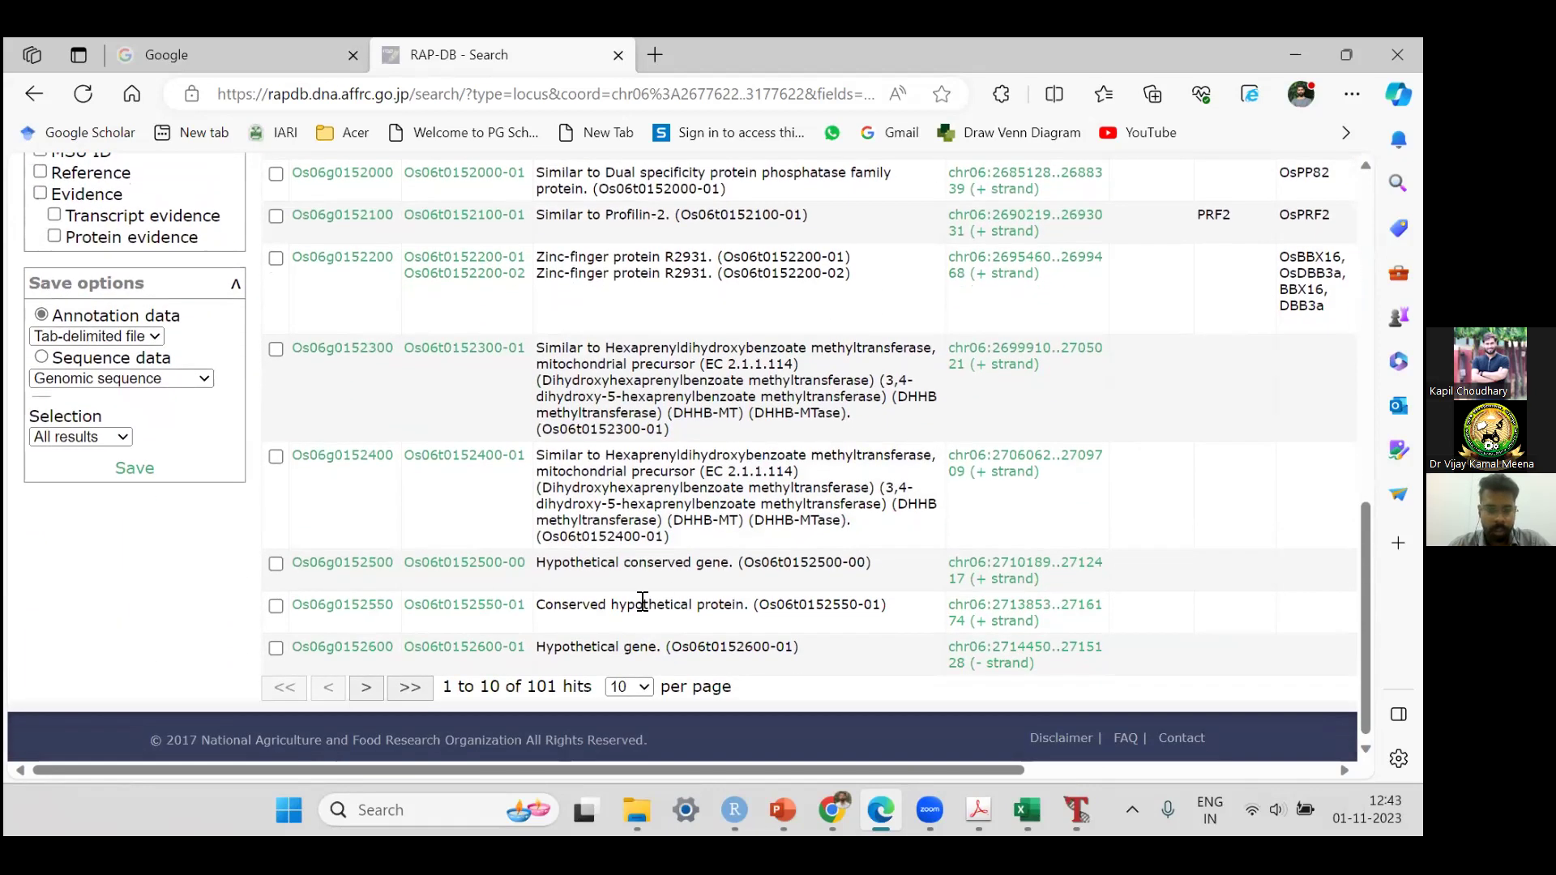
pyautogui.click(630, 687)
pyautogui.click(637, 744)
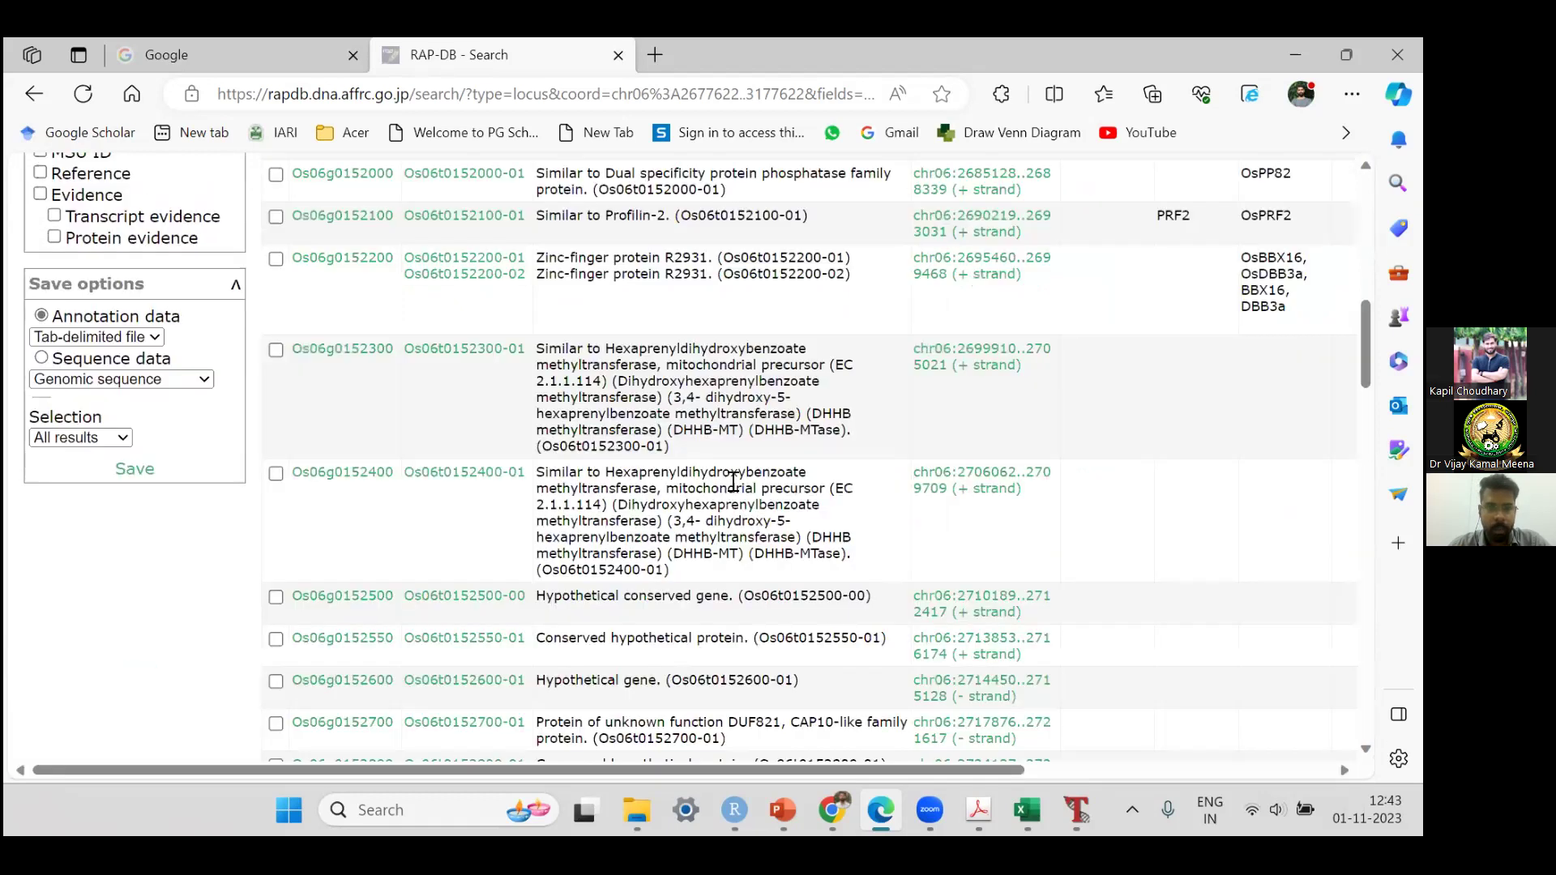
# Step: Examine the descriptions, positions and gene symbols of the loci listed in the chromosome 6 search results
pyautogui.scroll(-5, 732, 481)
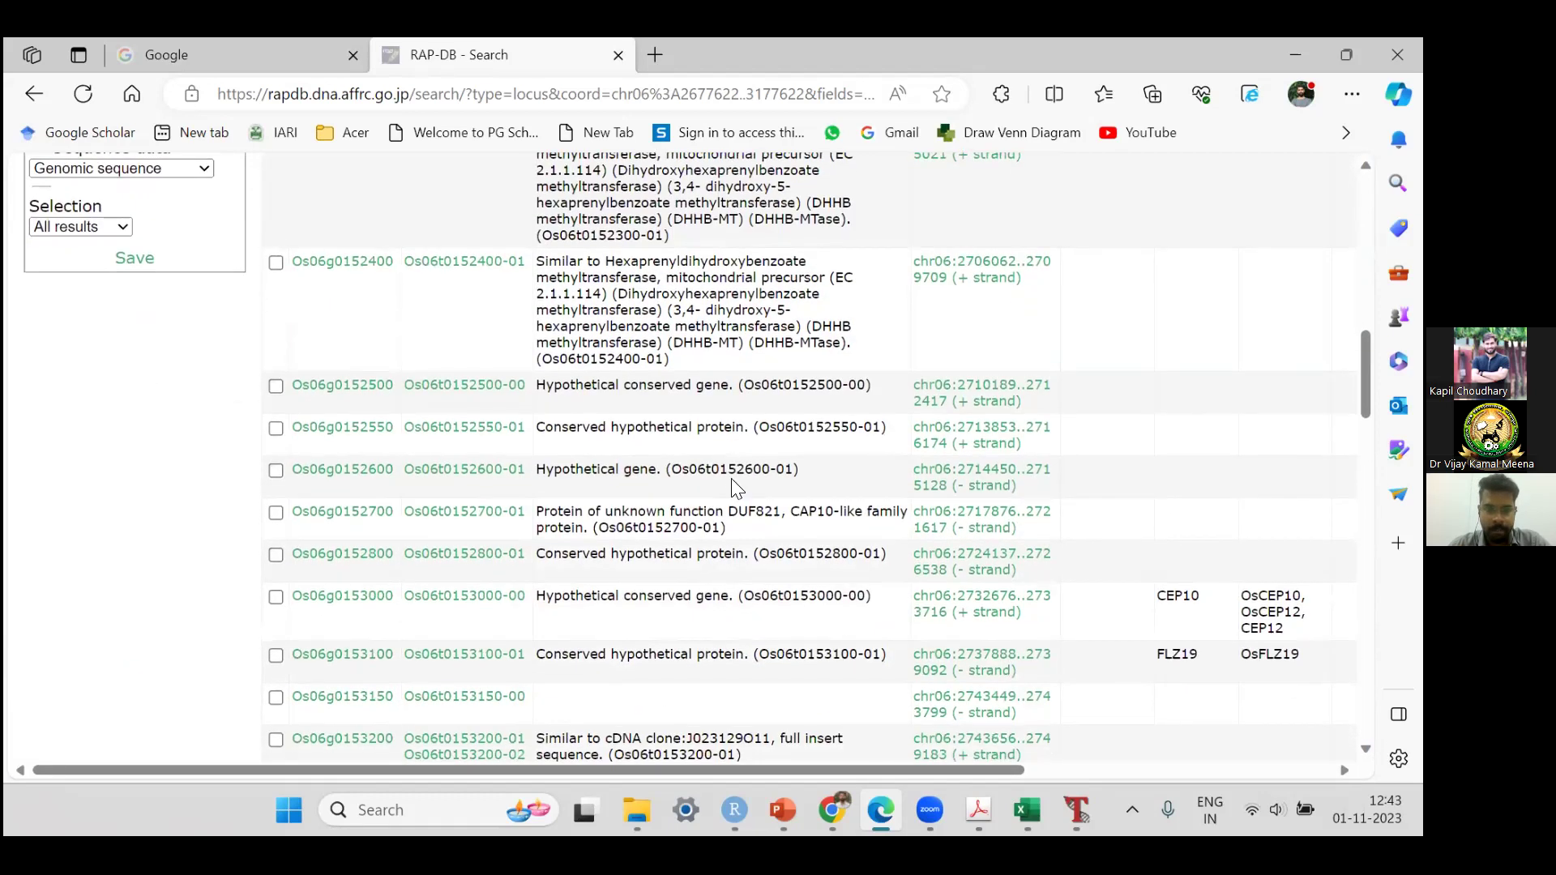
pyautogui.scroll(-3, 732, 483)
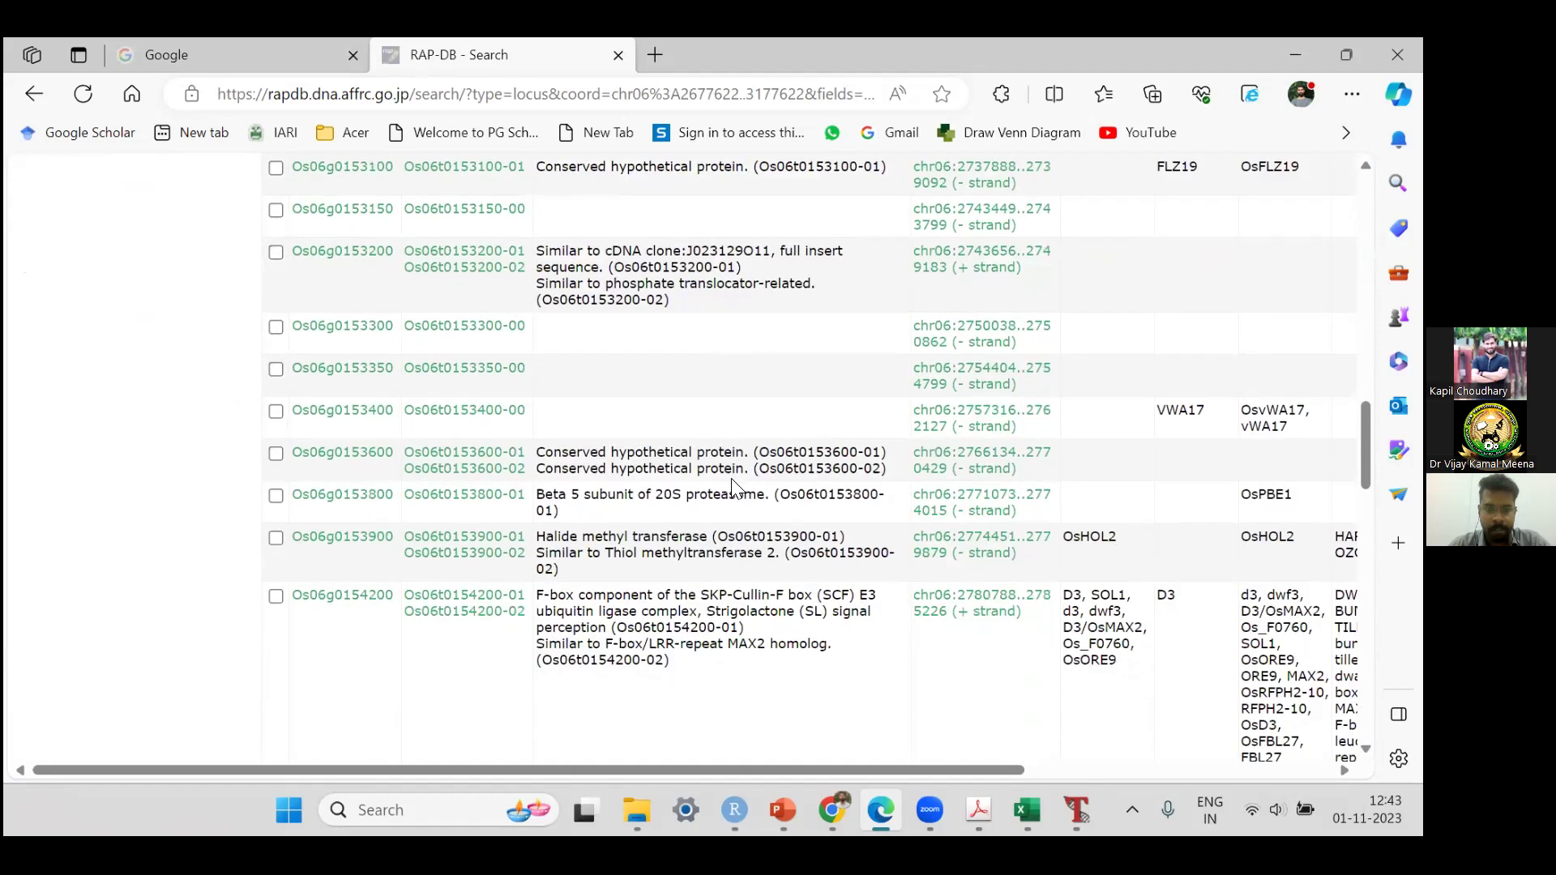
pyautogui.scroll(-5, 733, 485)
pyautogui.scroll(-7, 733, 481)
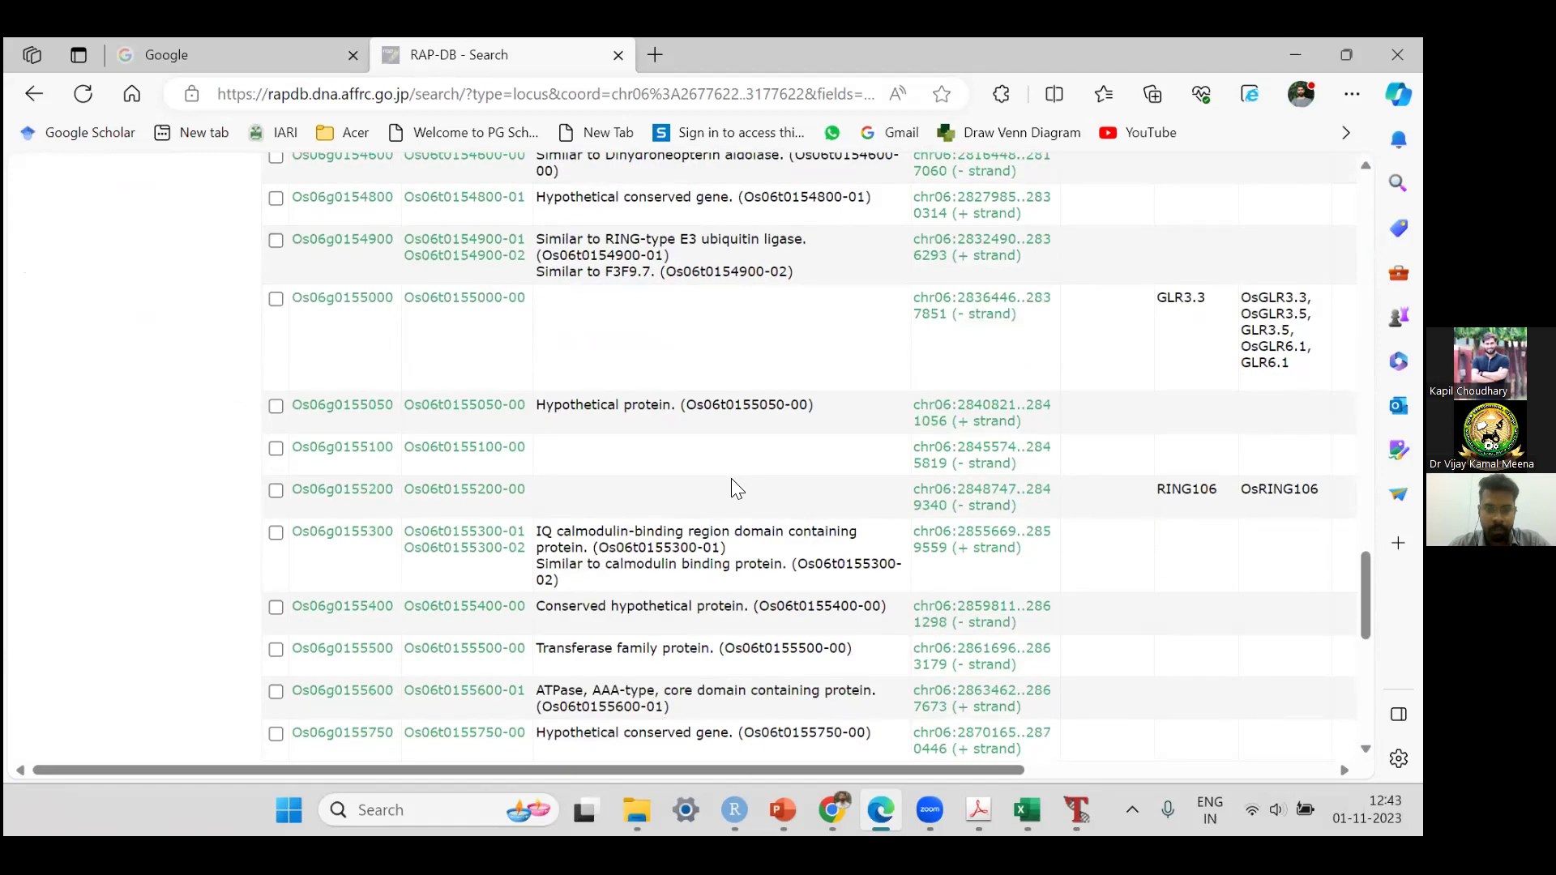
pyautogui.scroll(-4, 732, 479)
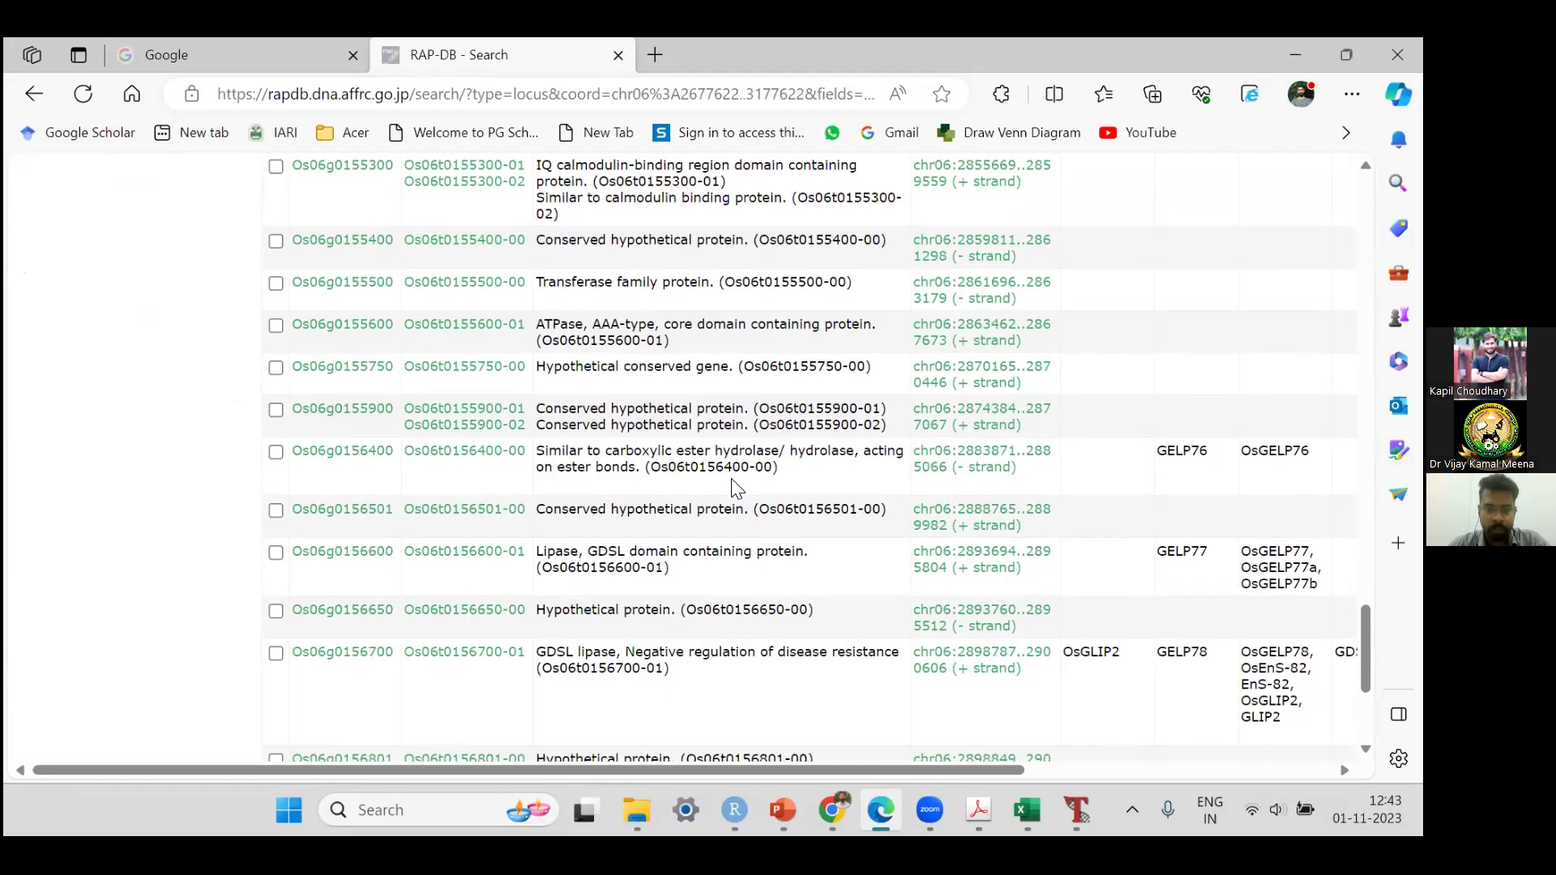
pyautogui.scroll(-3, 730, 486)
pyautogui.scroll(20, 732, 484)
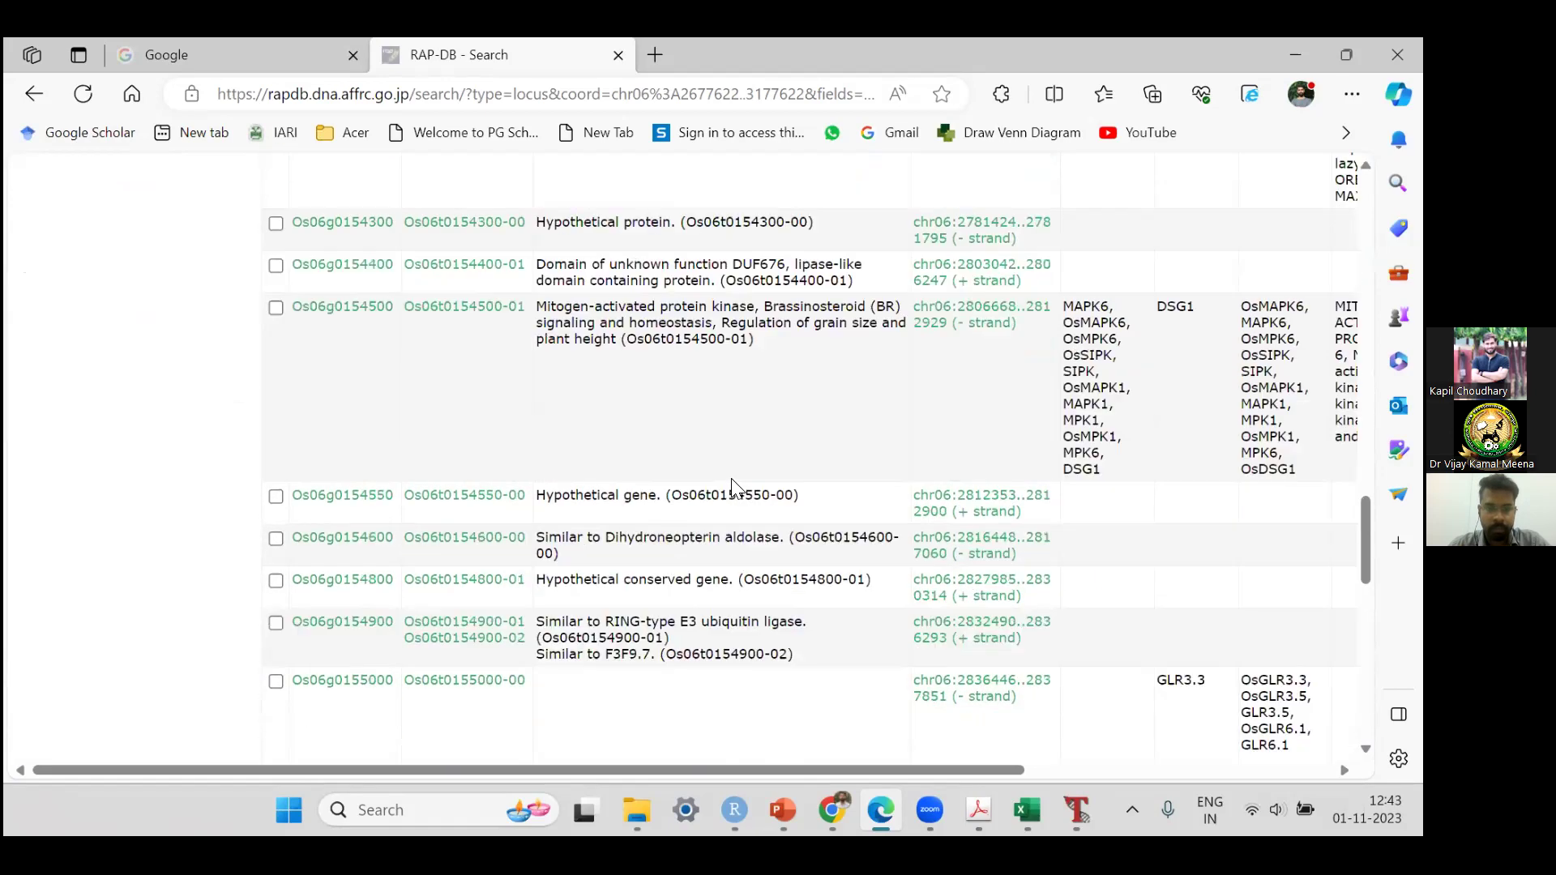
pyautogui.scroll(15, 731, 478)
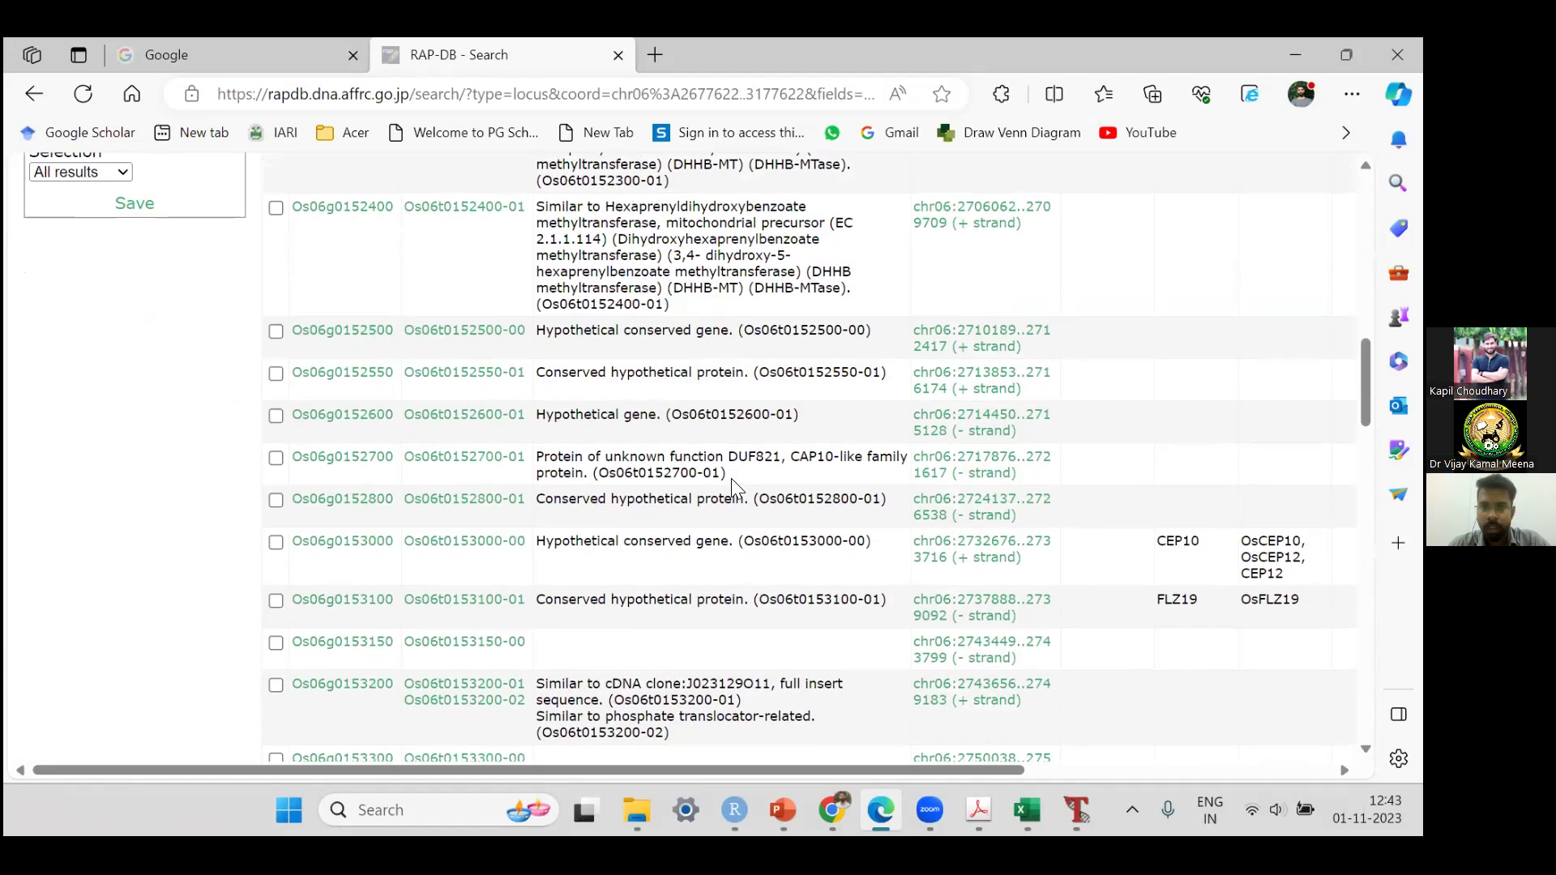
pyautogui.scroll(1, 733, 481)
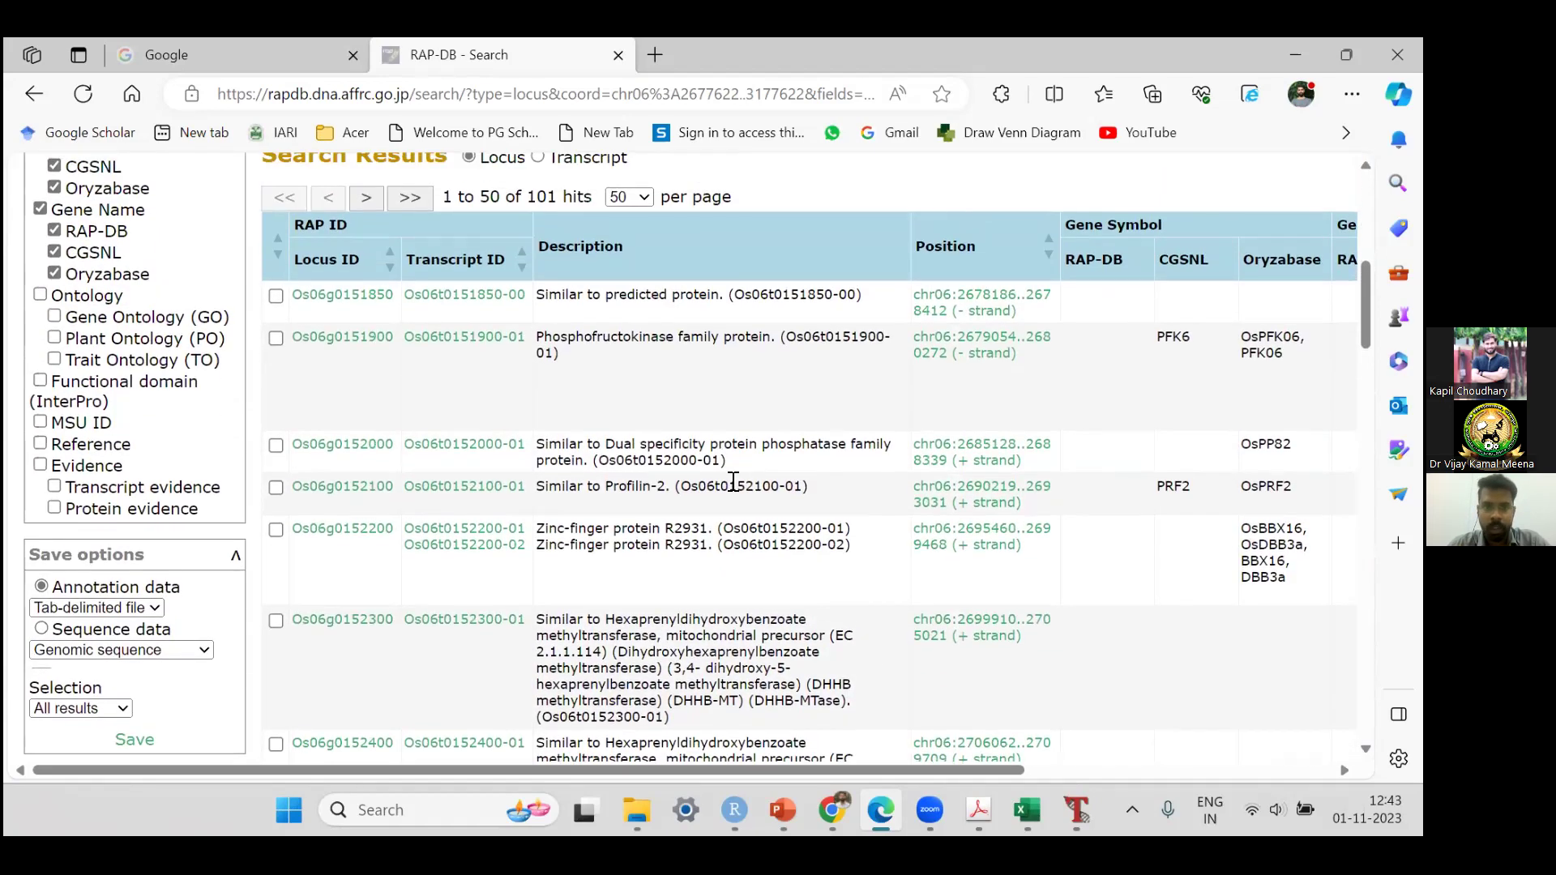
pyautogui.scroll(-3, 732, 481)
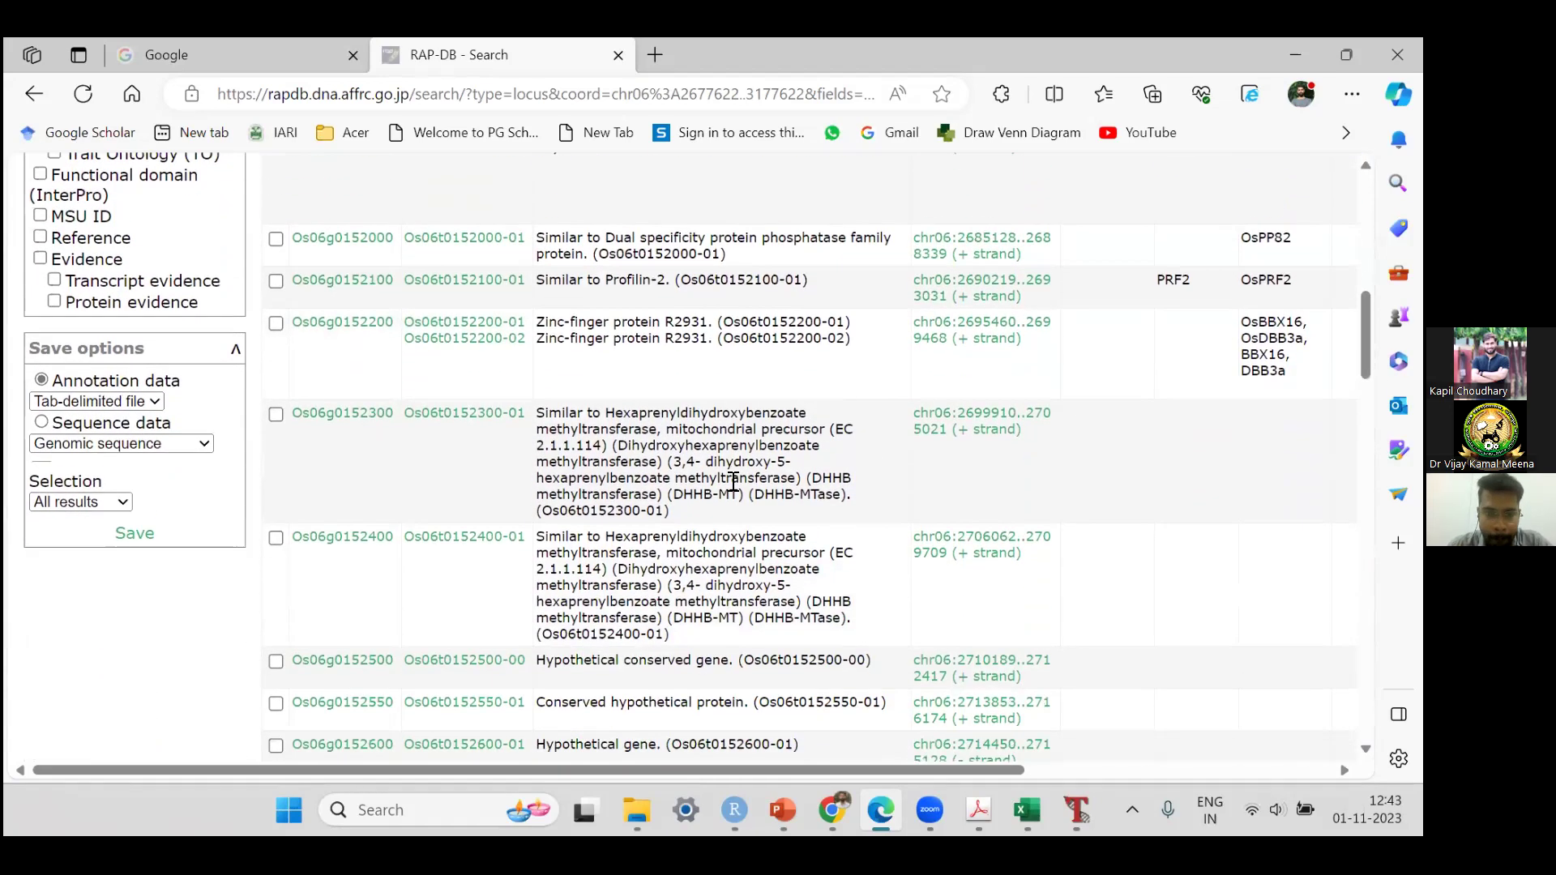
pyautogui.scroll(-3, 732, 481)
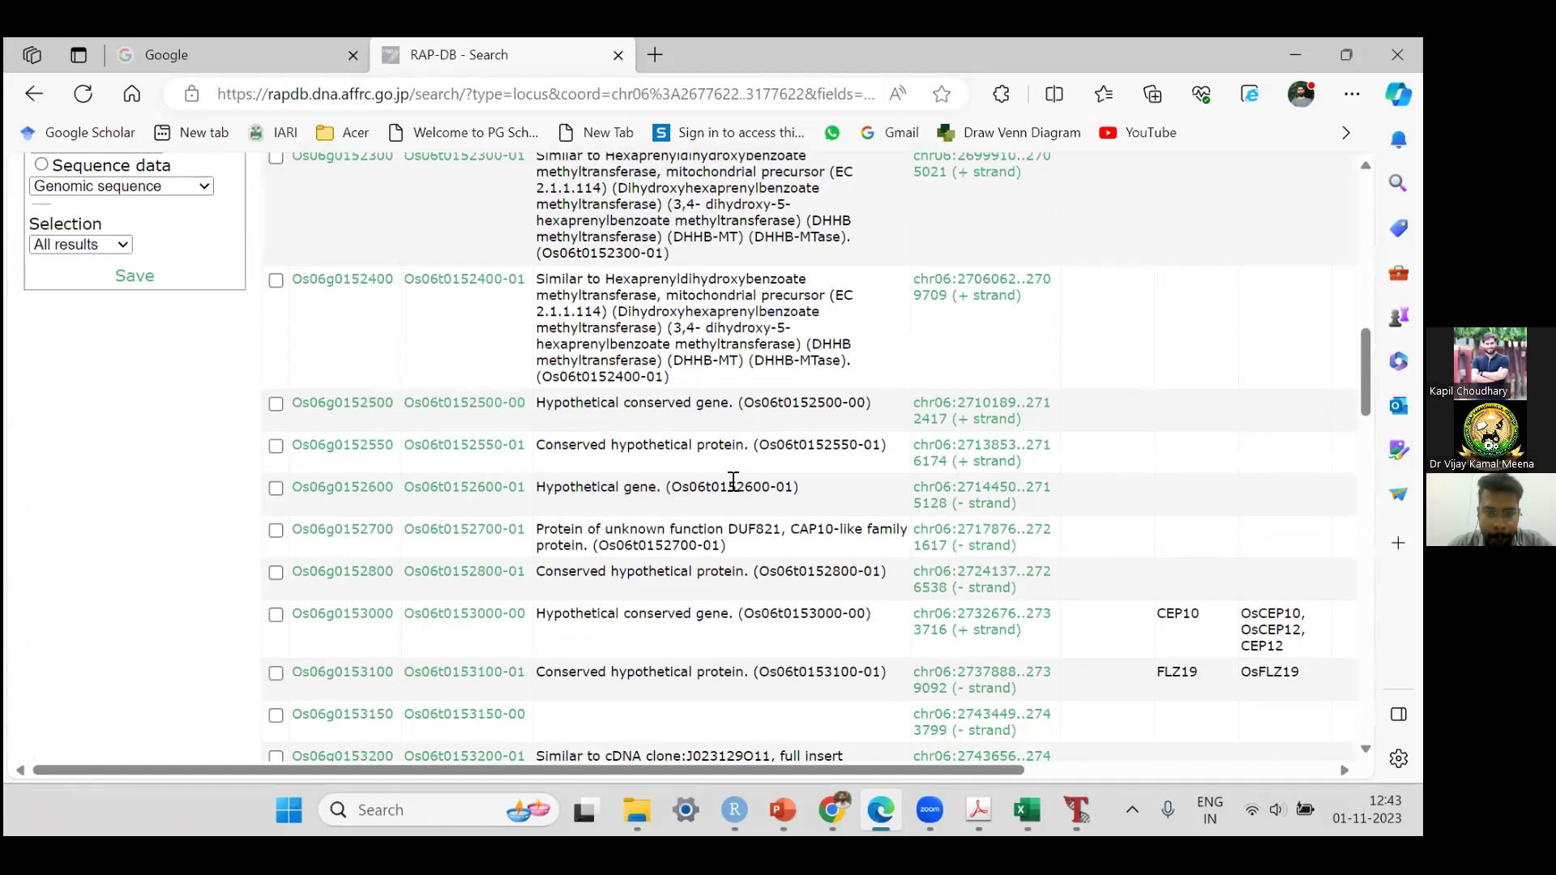
pyautogui.scroll(-2, 733, 482)
pyautogui.scroll(-3, 736, 487)
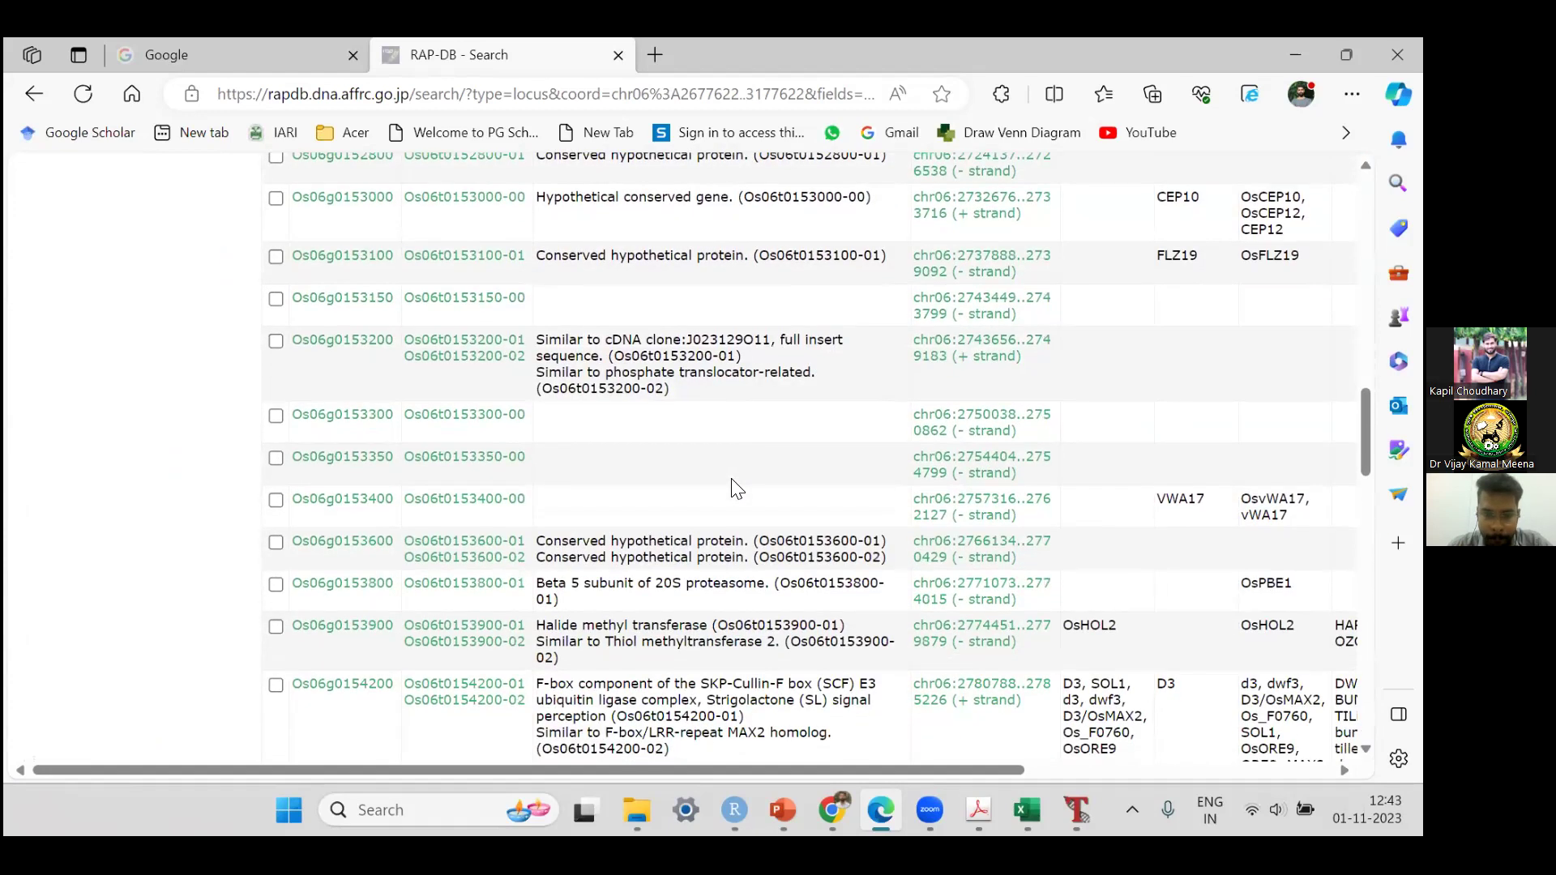
pyautogui.scroll(-1, 732, 479)
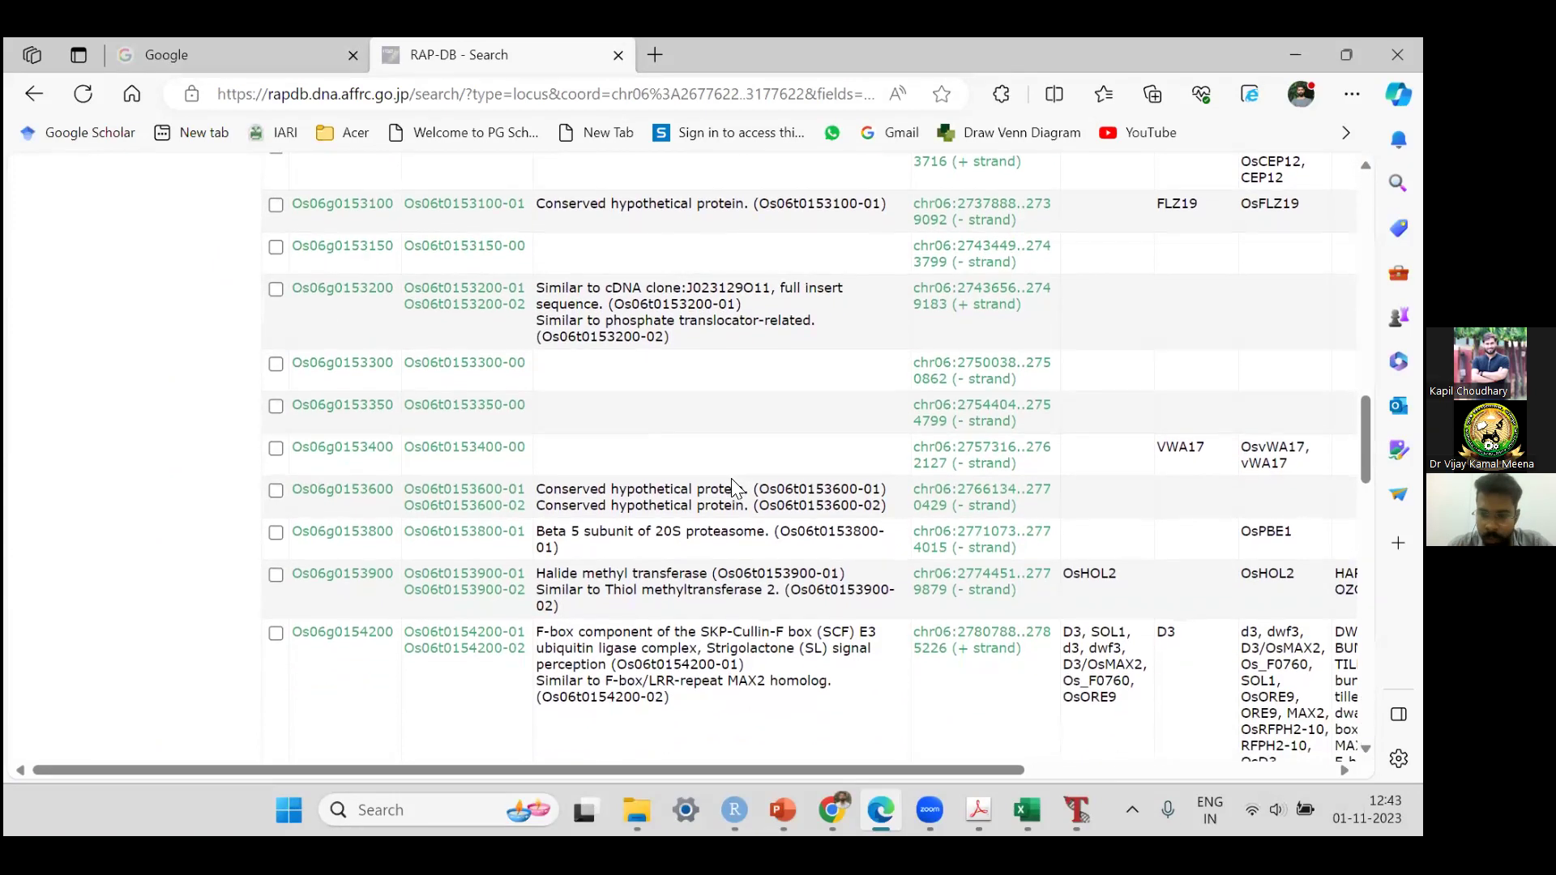
# Step: Examine the remaining loci on the current 50-entry results page, from Os06g0153100 through Os06g0157250
pyautogui.scroll(-1, 733, 480)
pyautogui.scroll(-1, 732, 481)
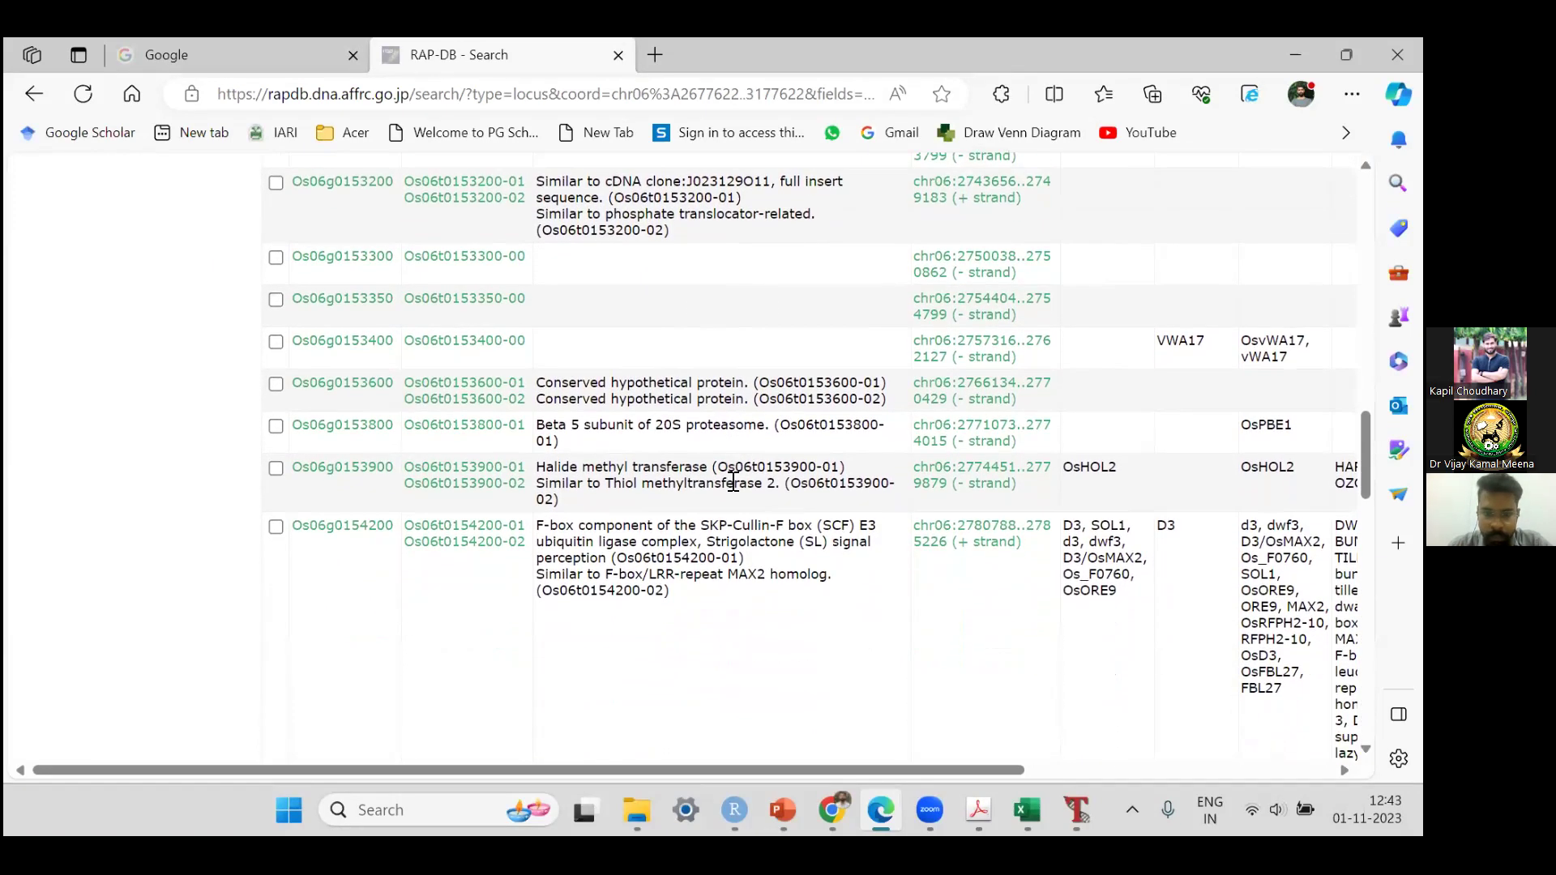
pyautogui.hscroll(3, 732, 482)
pyautogui.scroll(-3, 732, 480)
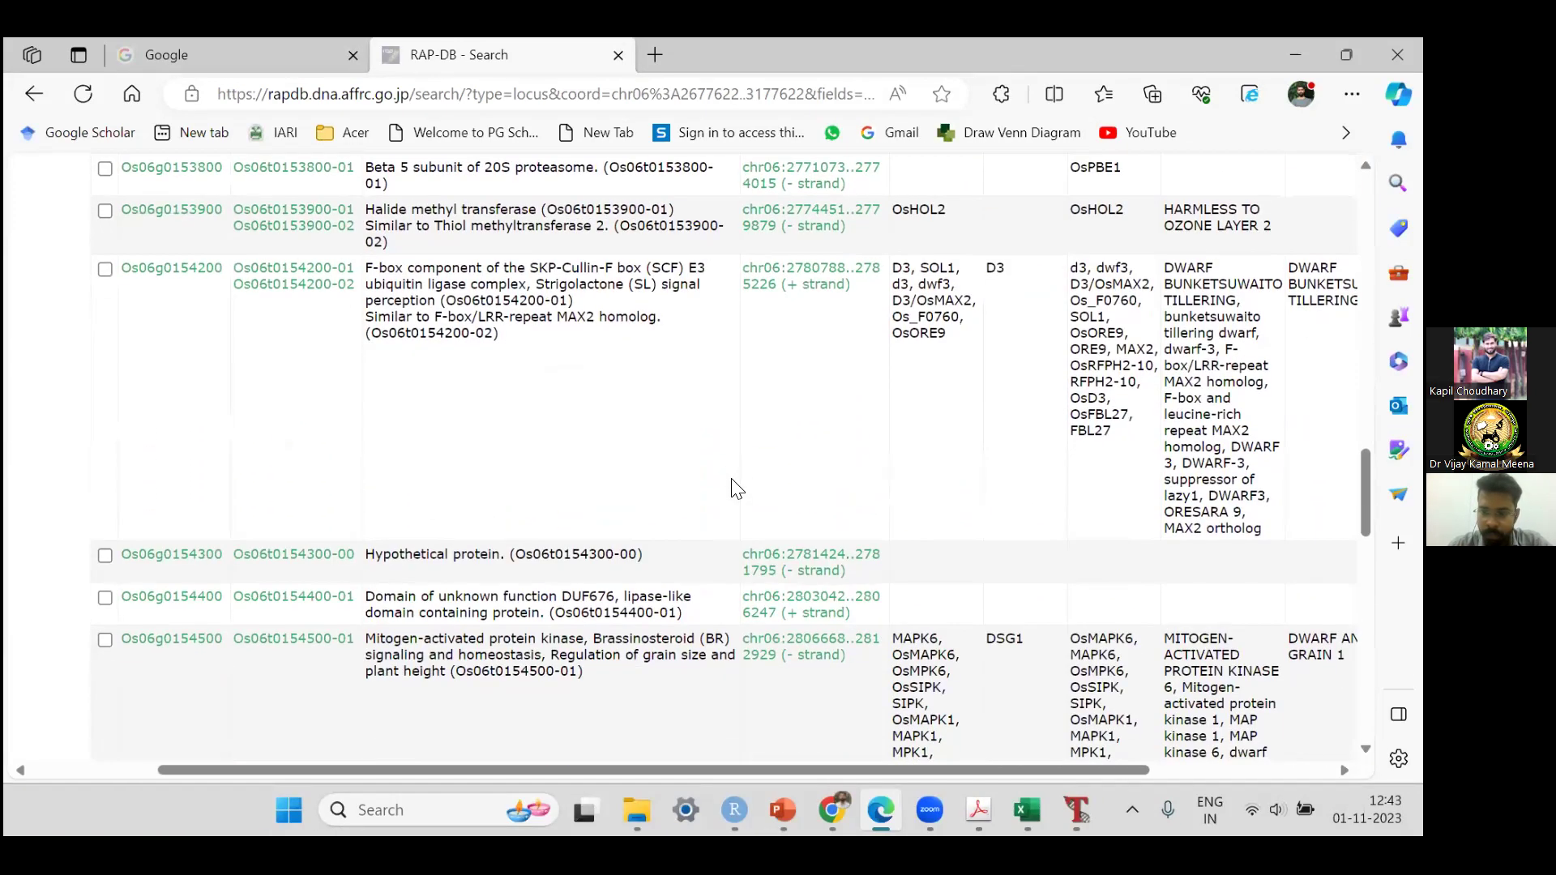
pyautogui.scroll(-3, 732, 480)
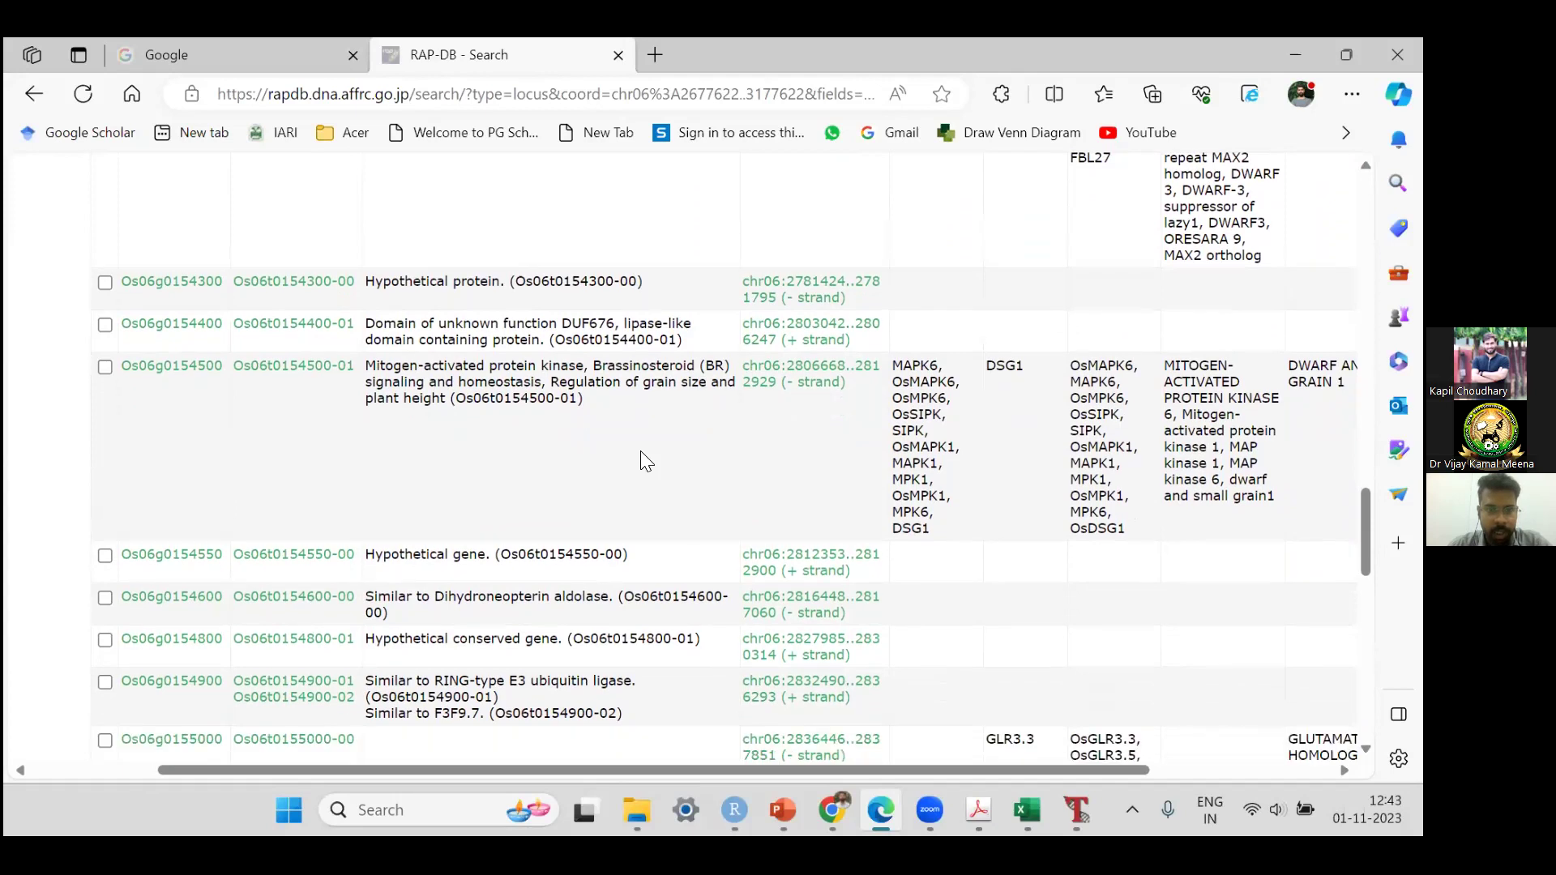
pyautogui.scroll(-2, 642, 461)
pyautogui.scroll(-3, 643, 462)
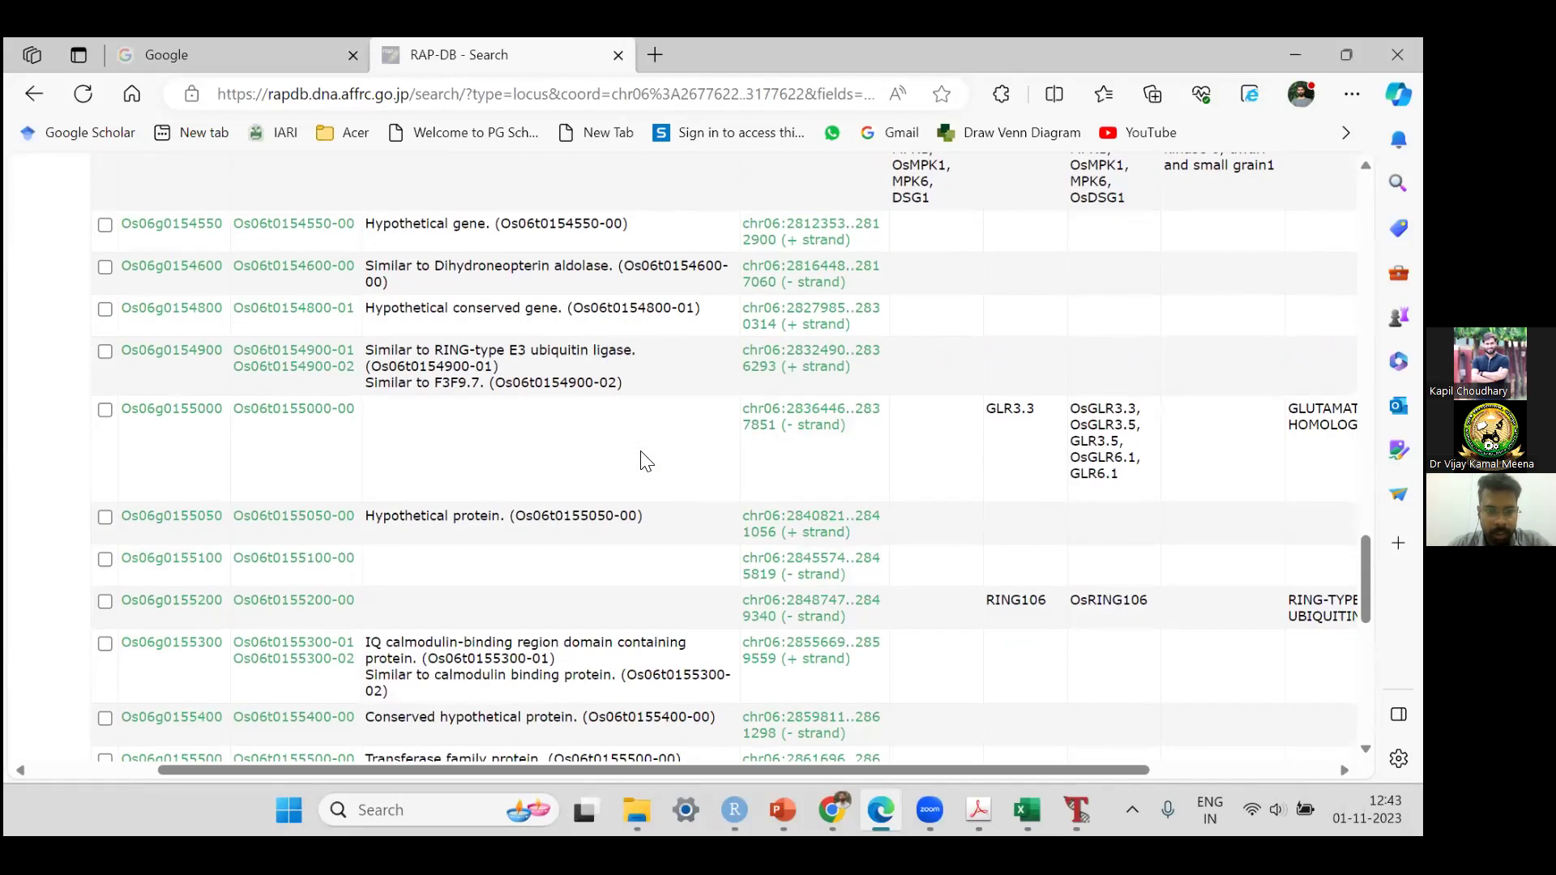
pyautogui.scroll(-3, 646, 462)
pyautogui.scroll(-3, 642, 453)
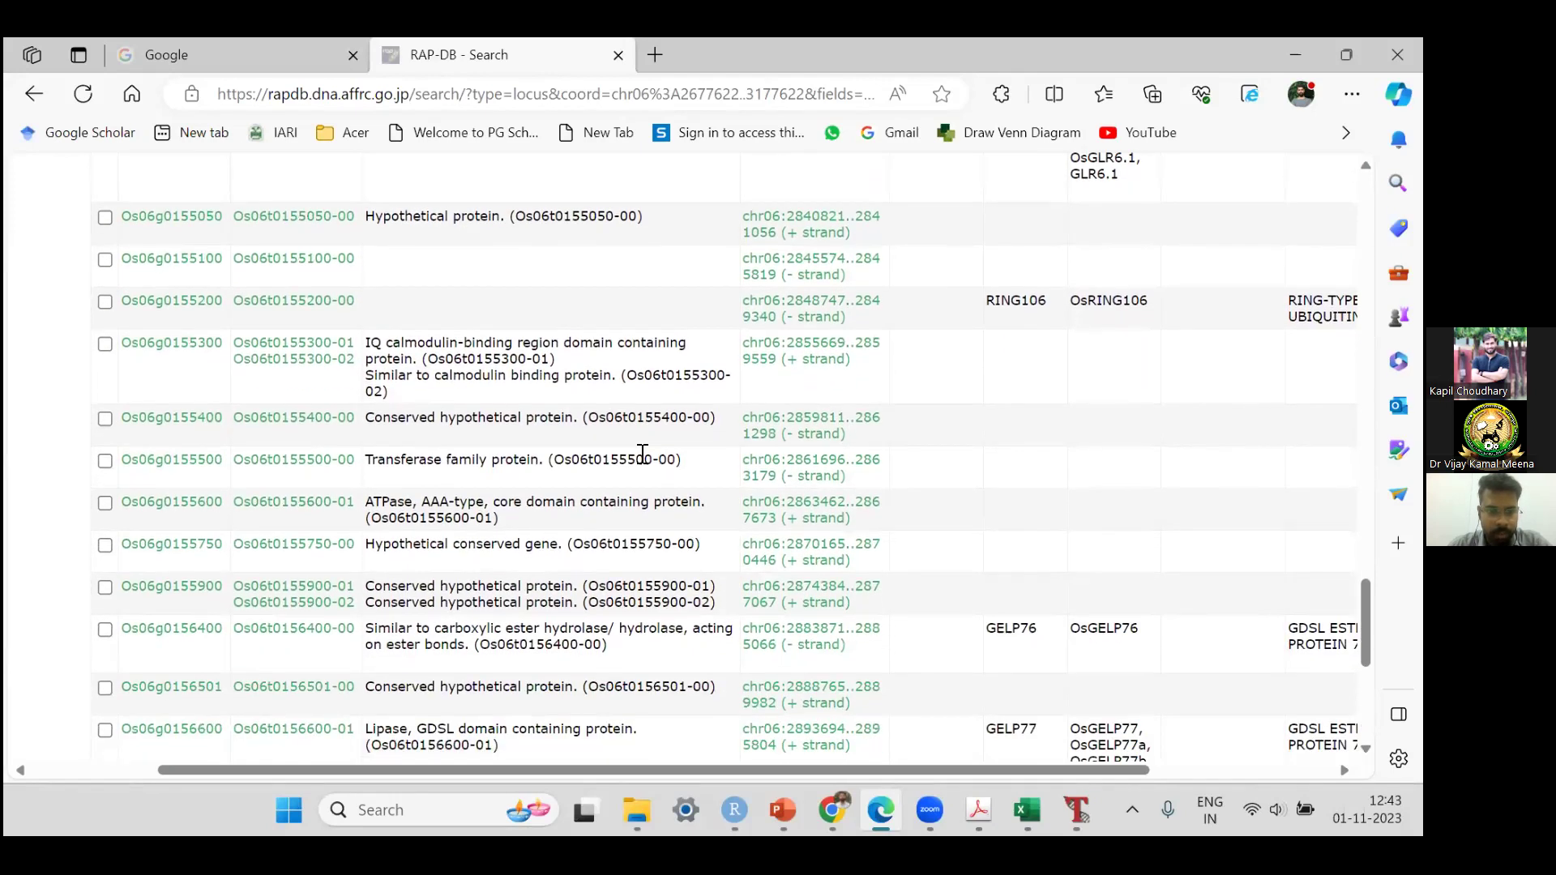
pyautogui.scroll(-1, 642, 454)
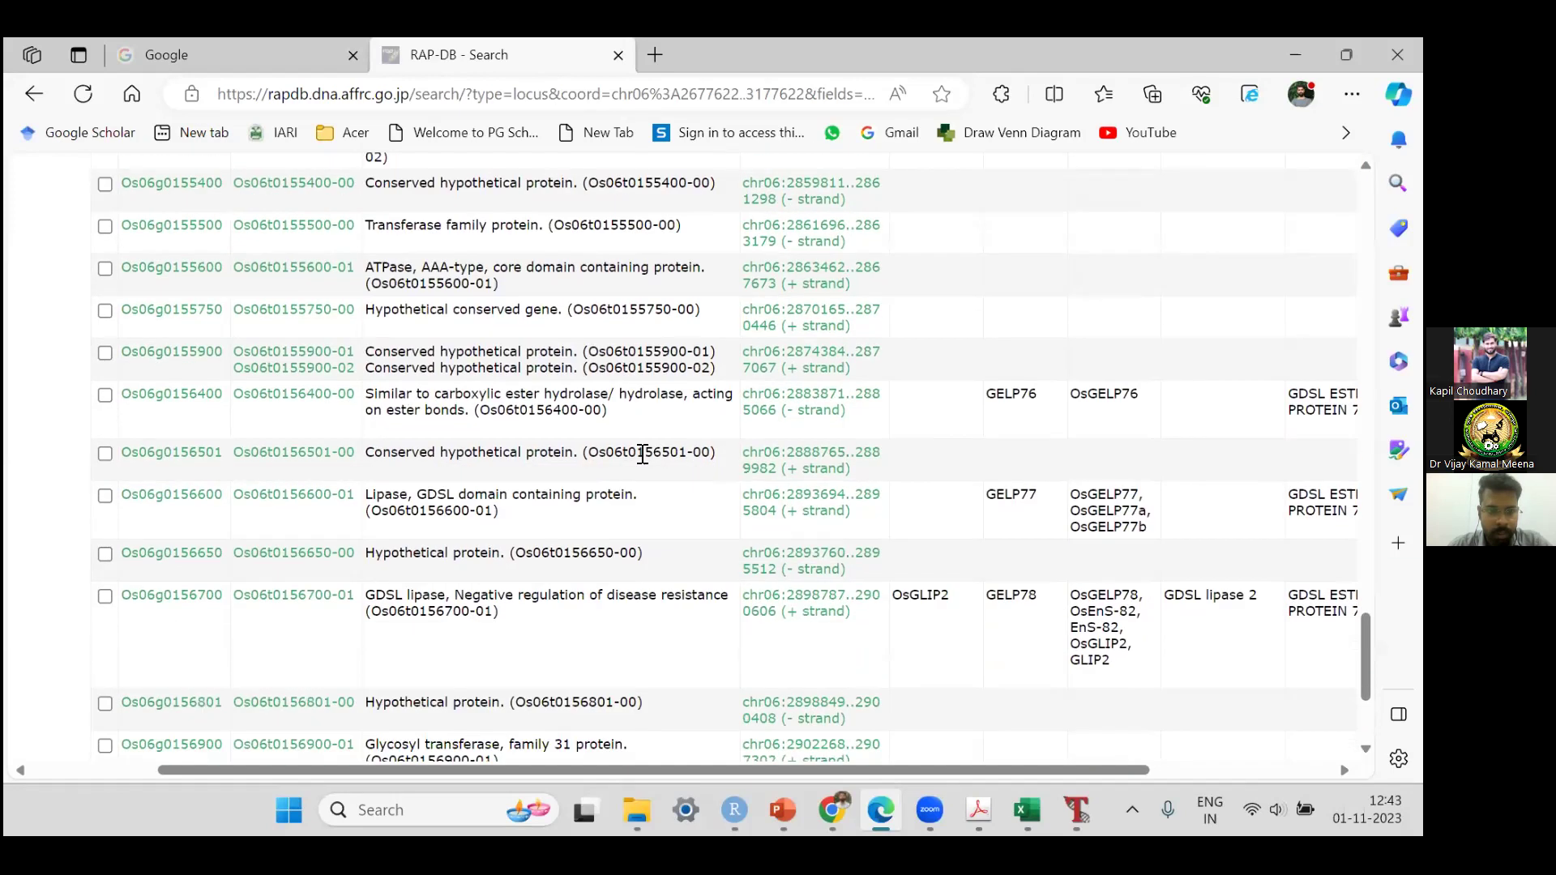
pyautogui.scroll(-2, 642, 454)
pyautogui.scroll(-2, 643, 453)
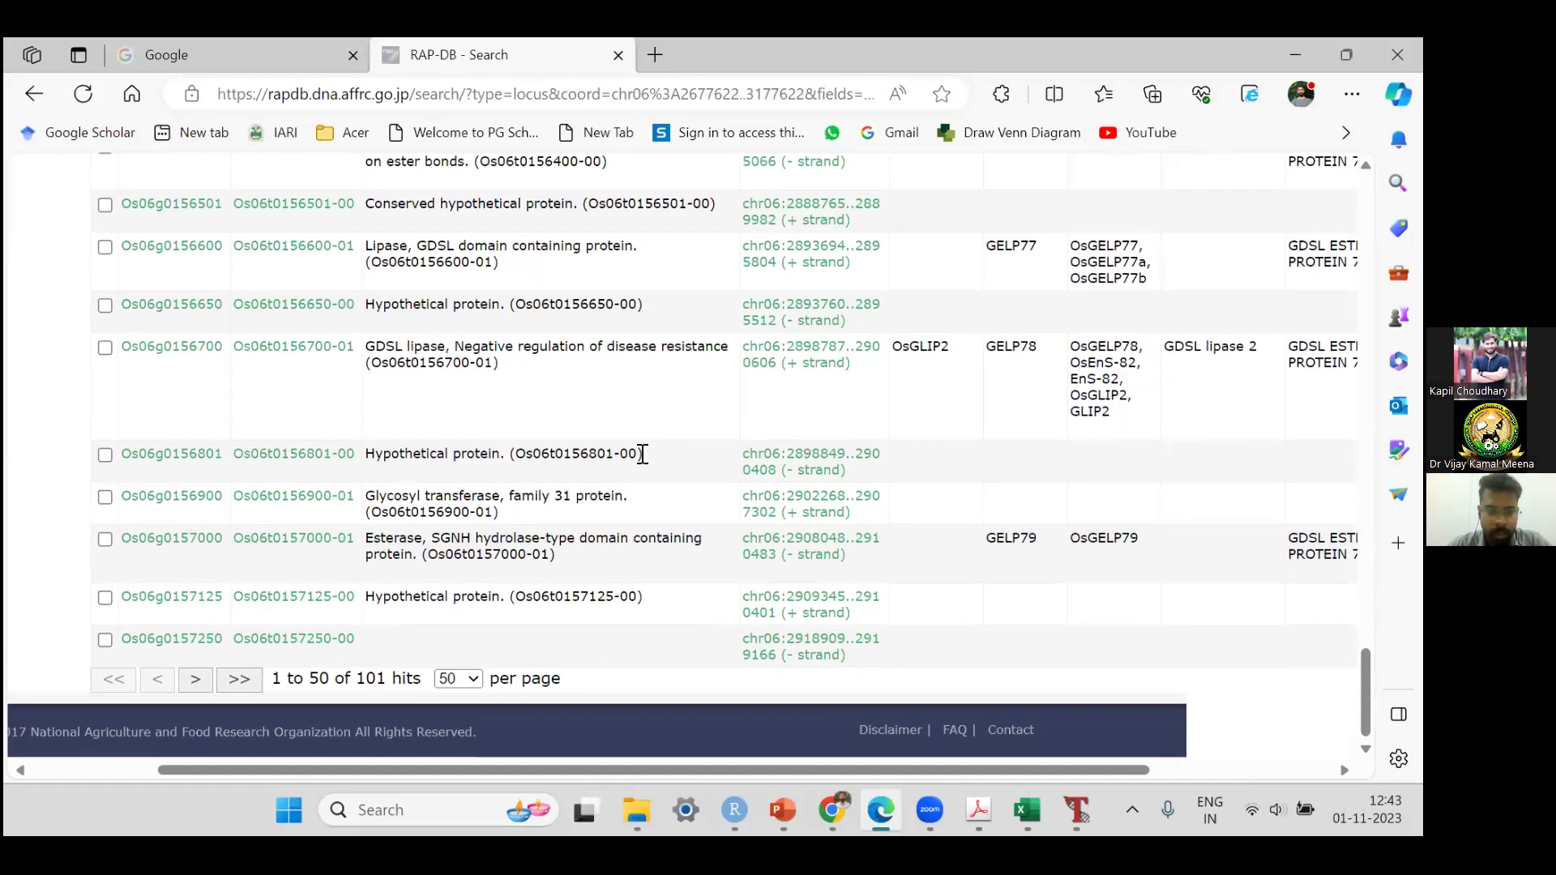
# Step: Set the results list to 100 entries per page and look through the loci as far as the florigen gene RFT1
pyautogui.click(471, 685)
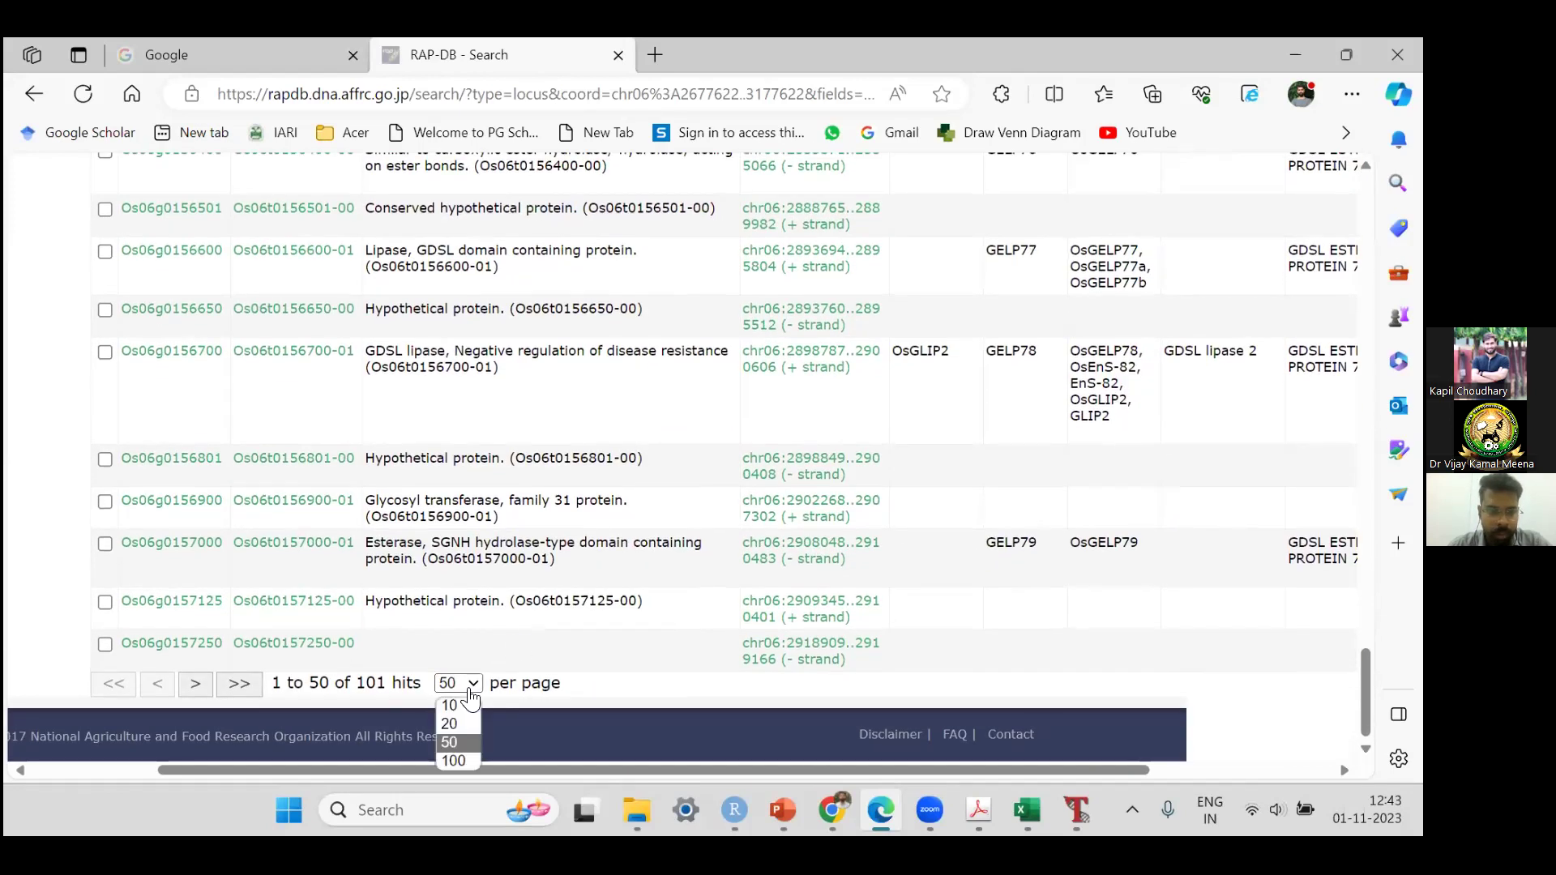
pyautogui.click(461, 759)
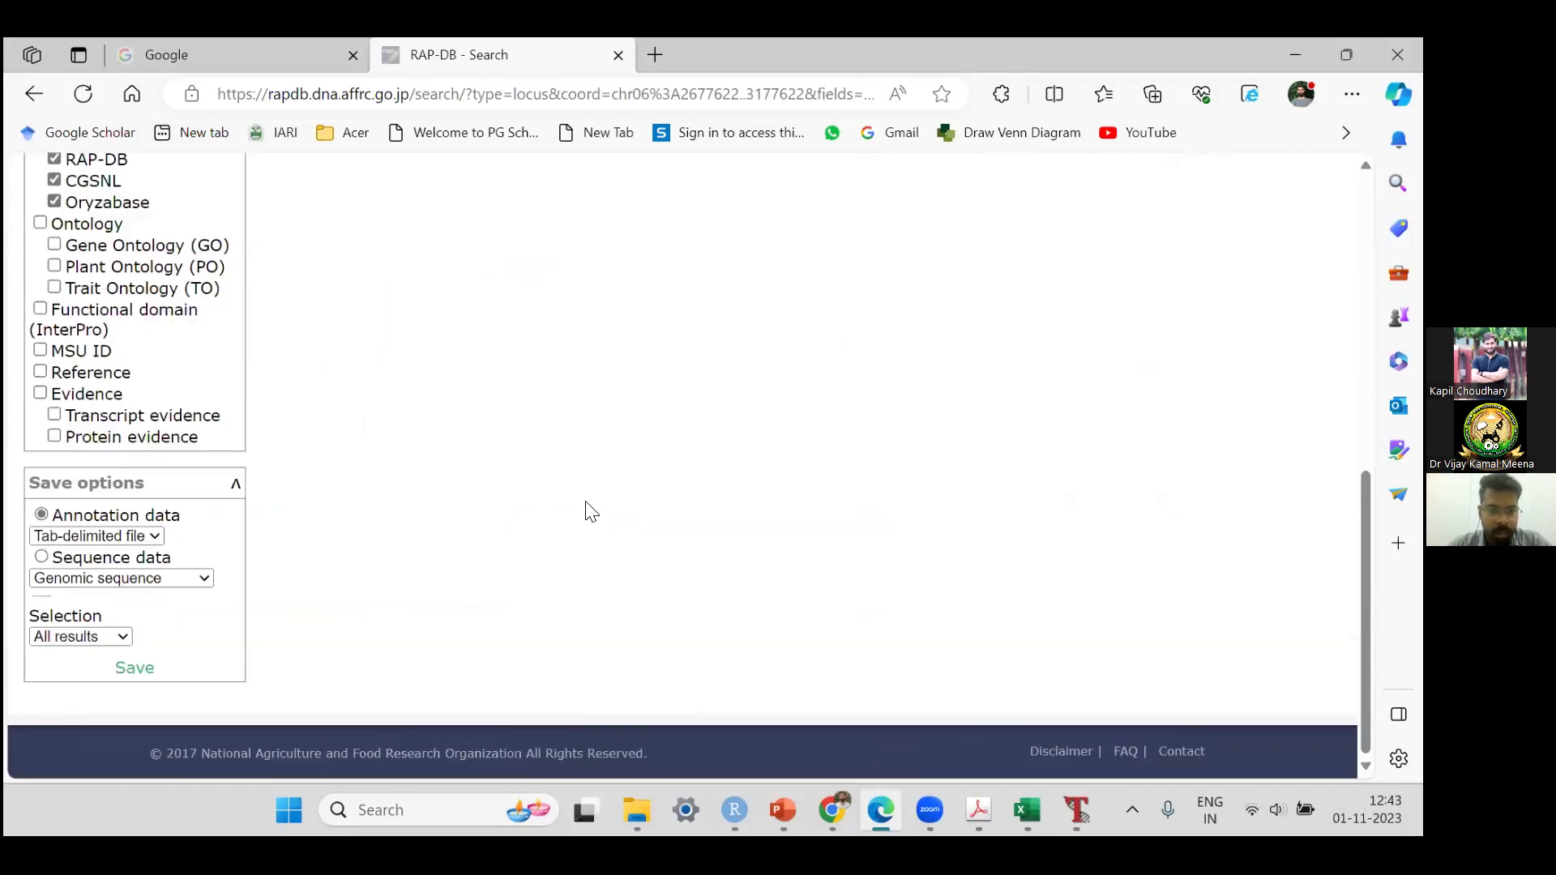
pyautogui.scroll(-5, 585, 501)
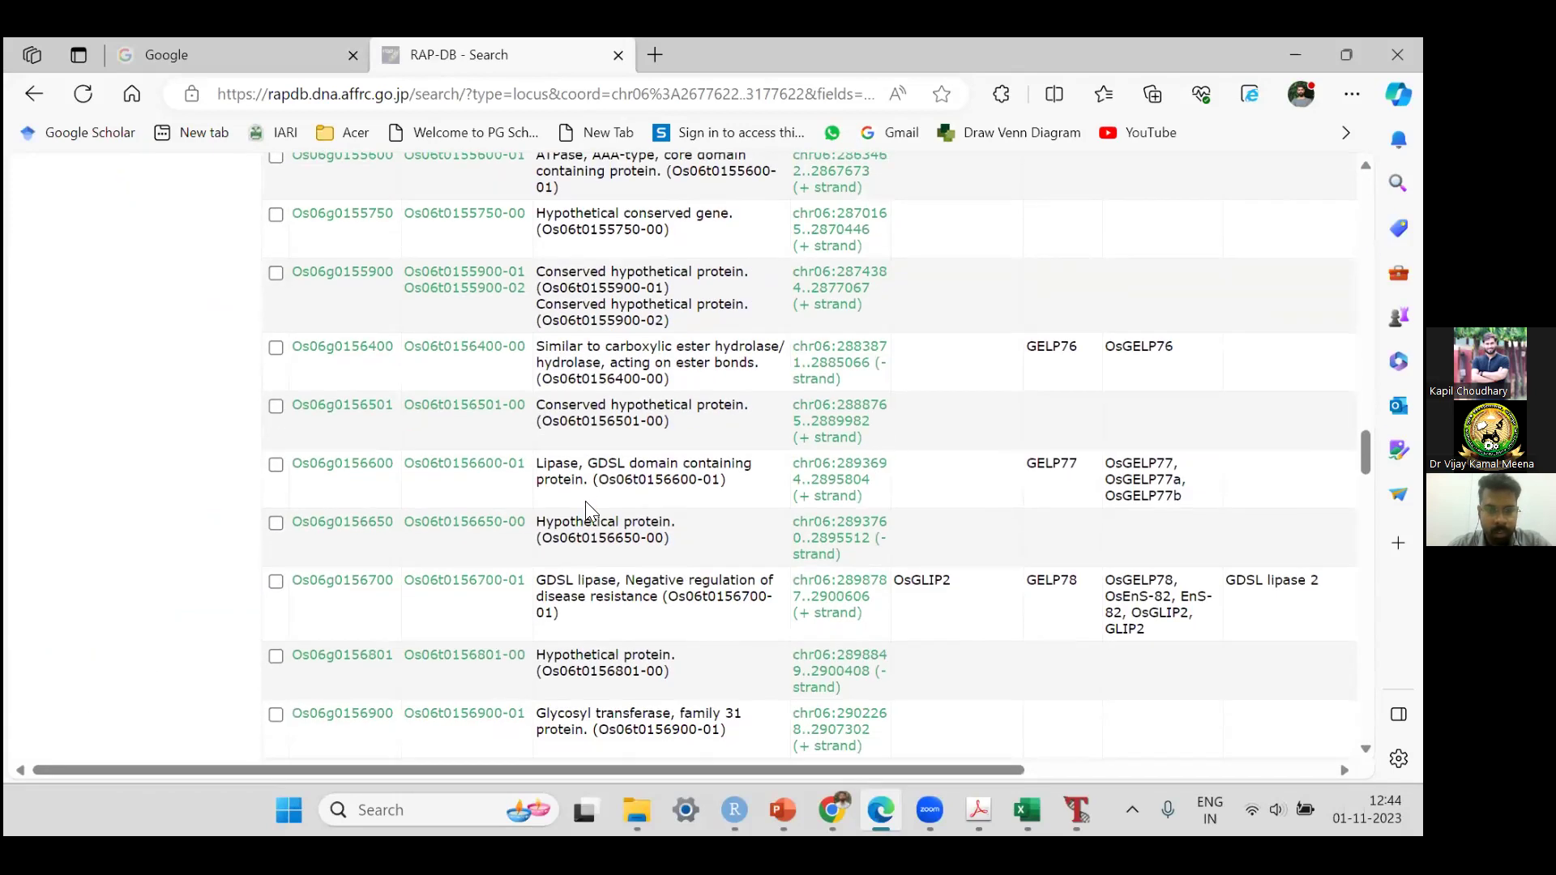
pyautogui.scroll(10, 585, 501)
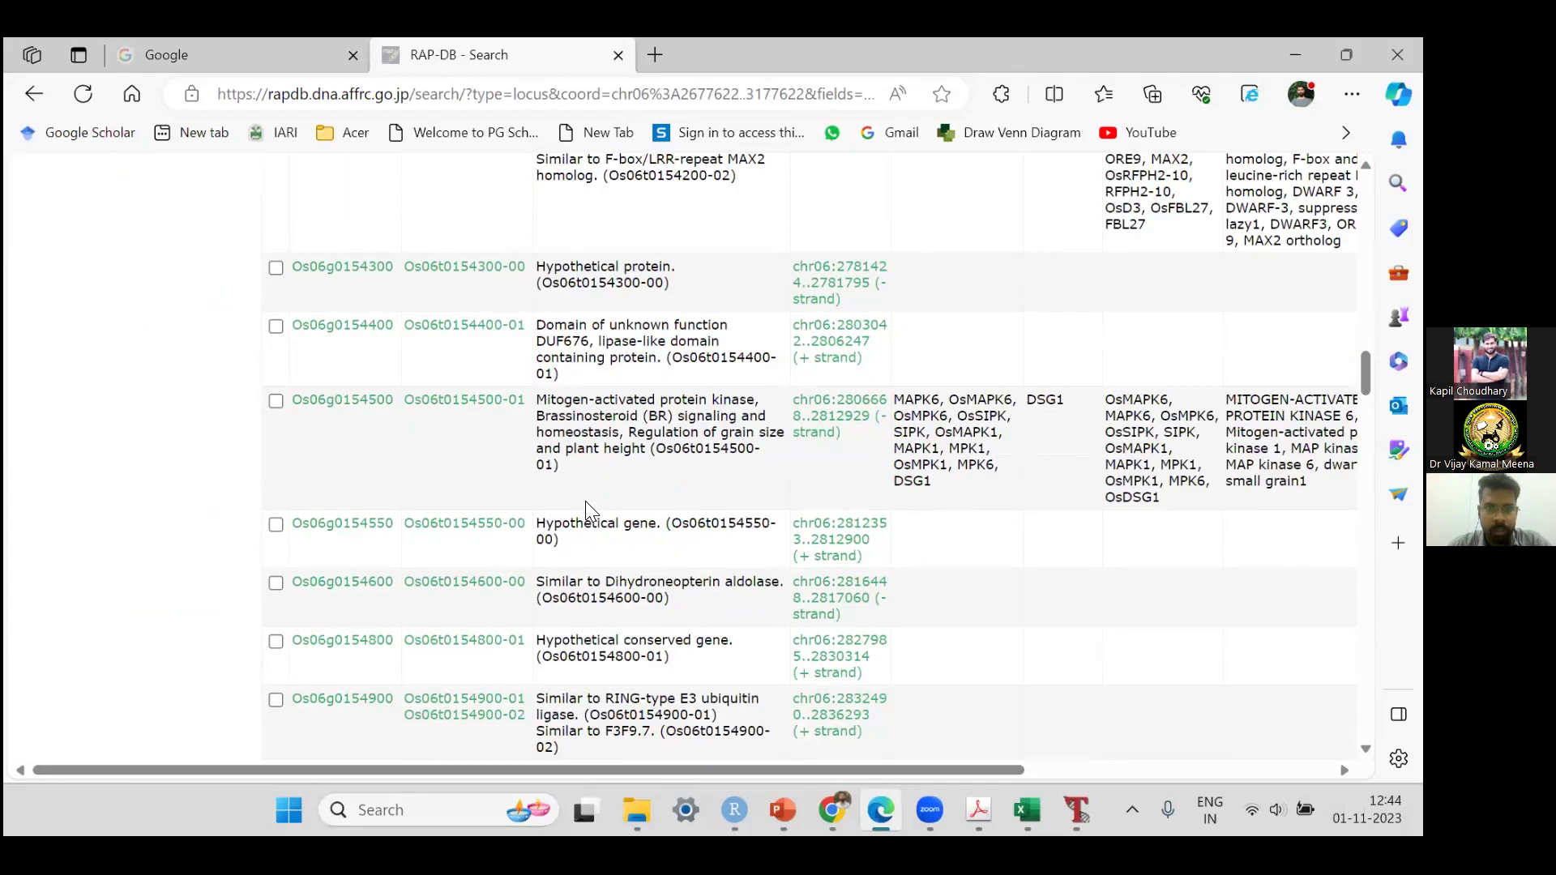
pyautogui.hscroll(1, 585, 509)
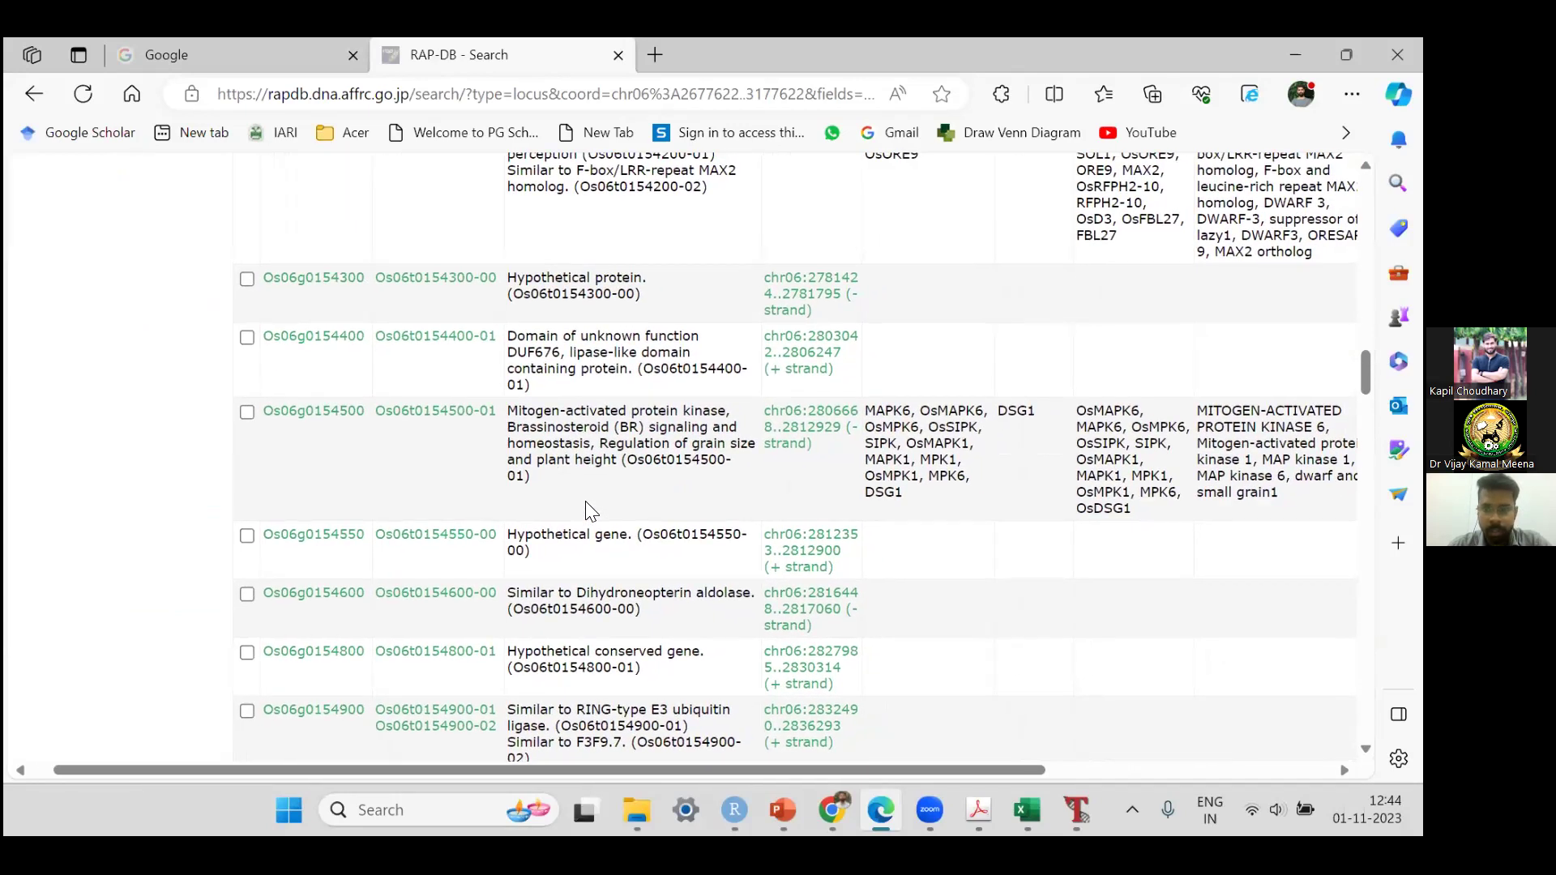
pyautogui.scroll(-10, 588, 508)
pyautogui.scroll(-6, 589, 509)
pyautogui.scroll(-1, 586, 504)
pyautogui.scroll(-2, 588, 502)
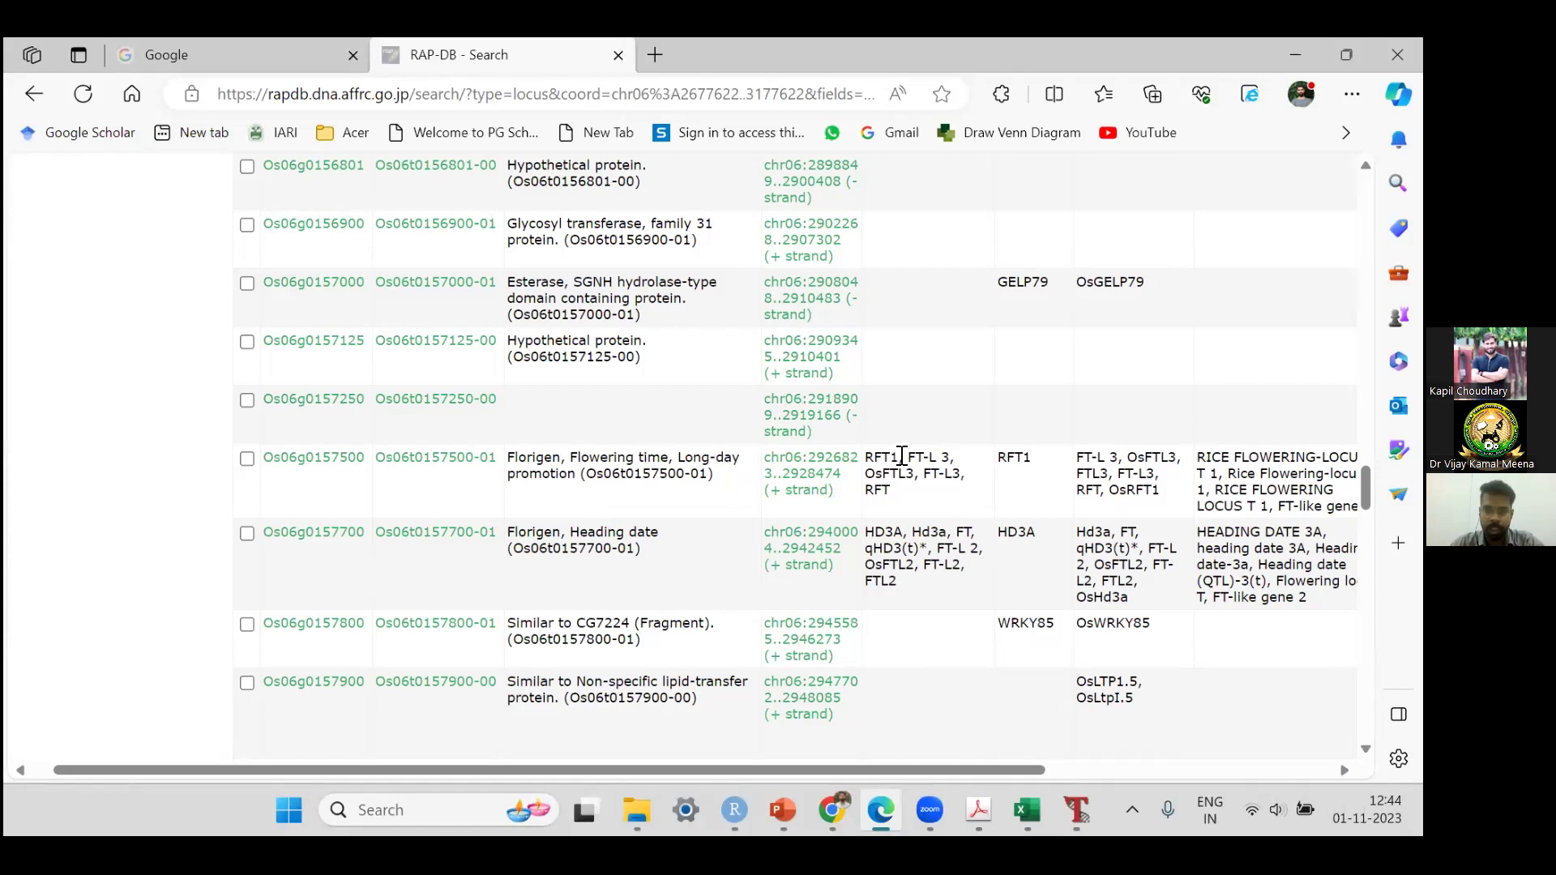
pyautogui.moveTo(899, 452); pyautogui.dragTo(890, 452)
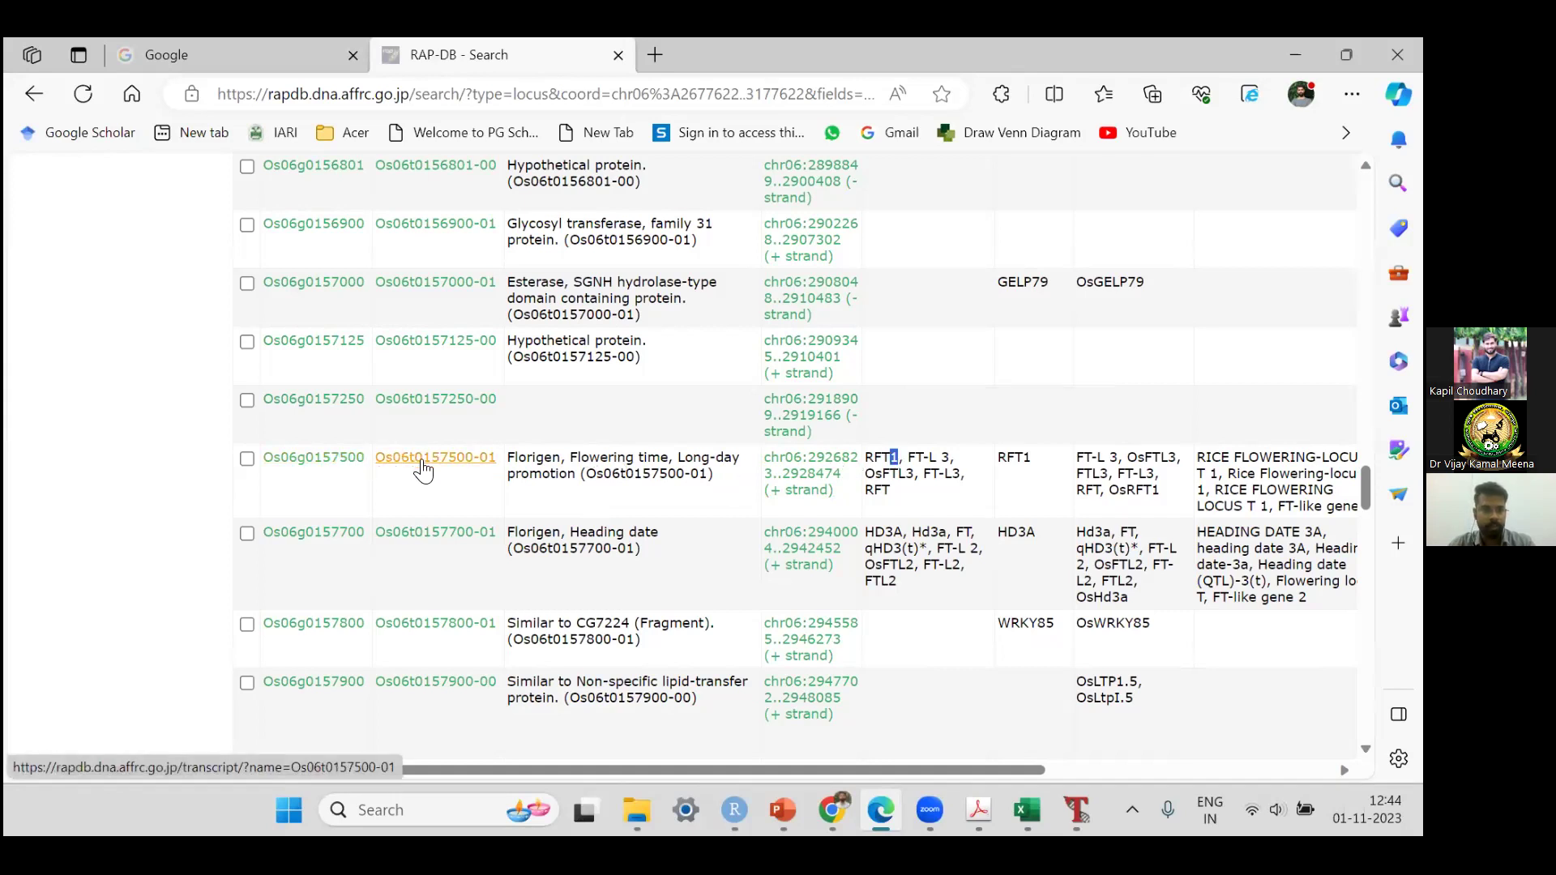
# Step: Open the locus page of Os06g0157500 and look over its transcript variants, sequence, expression and co-expression network
pyautogui.click(334, 468)
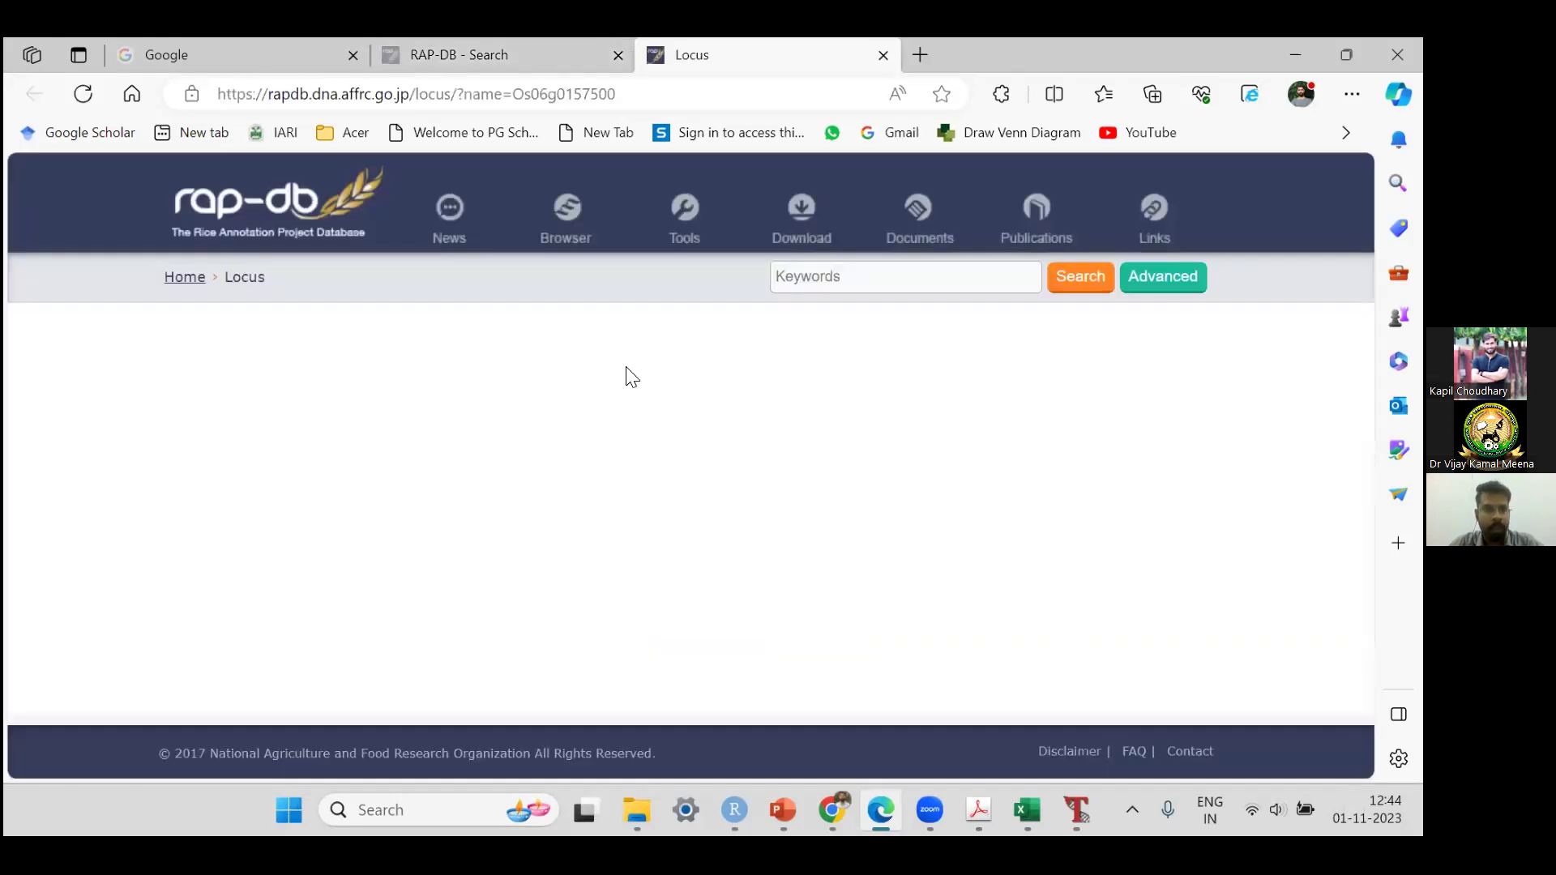
pyautogui.scroll(-3, 717, 513)
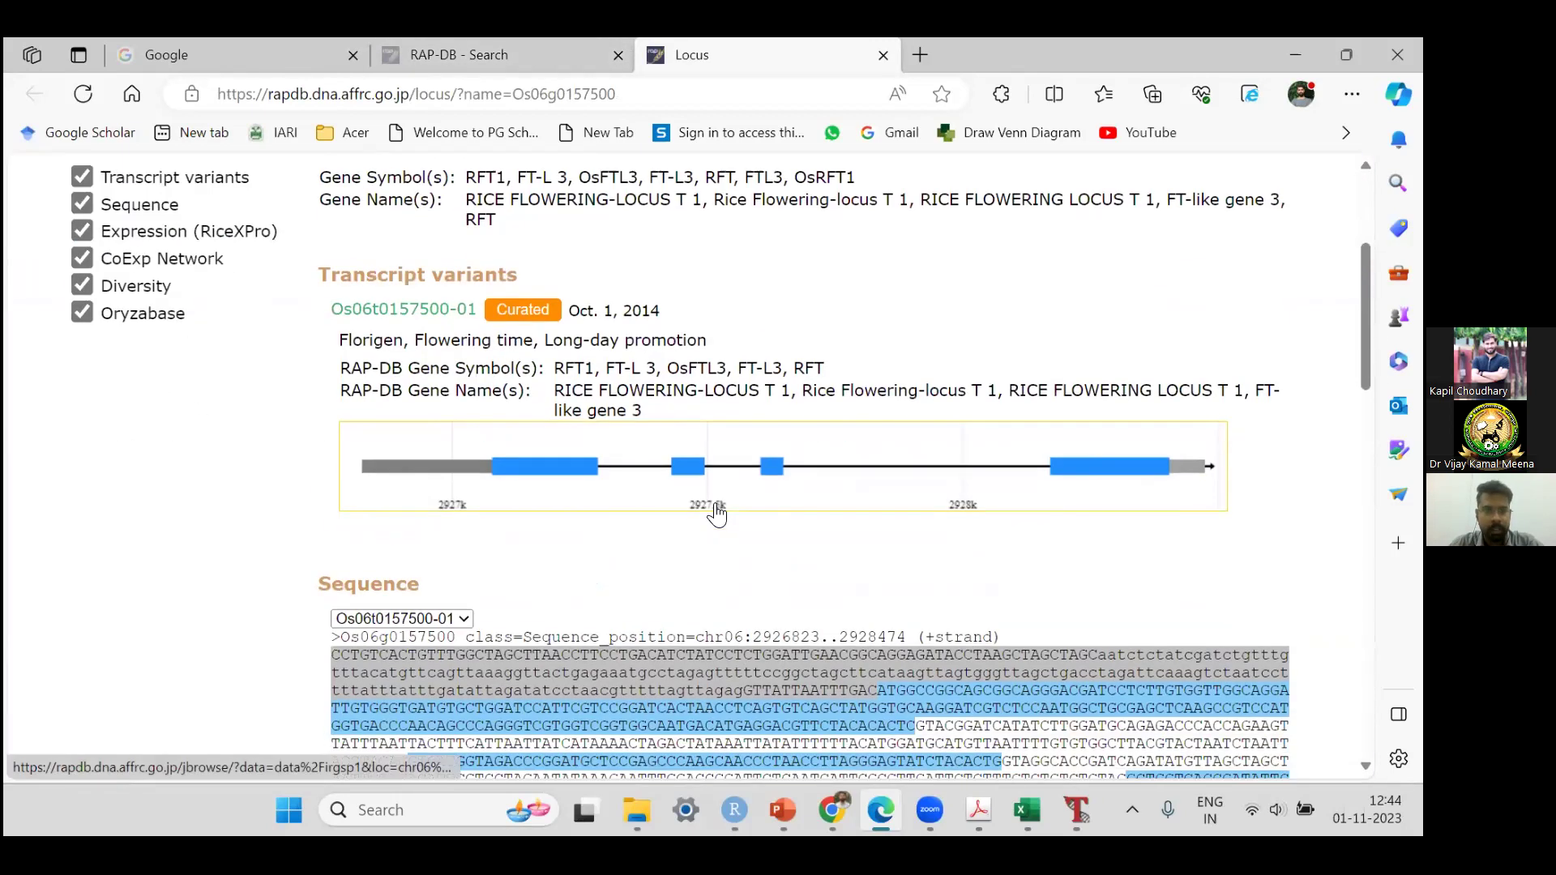
pyautogui.scroll(-1, 775, 378)
pyautogui.scroll(2, 774, 377)
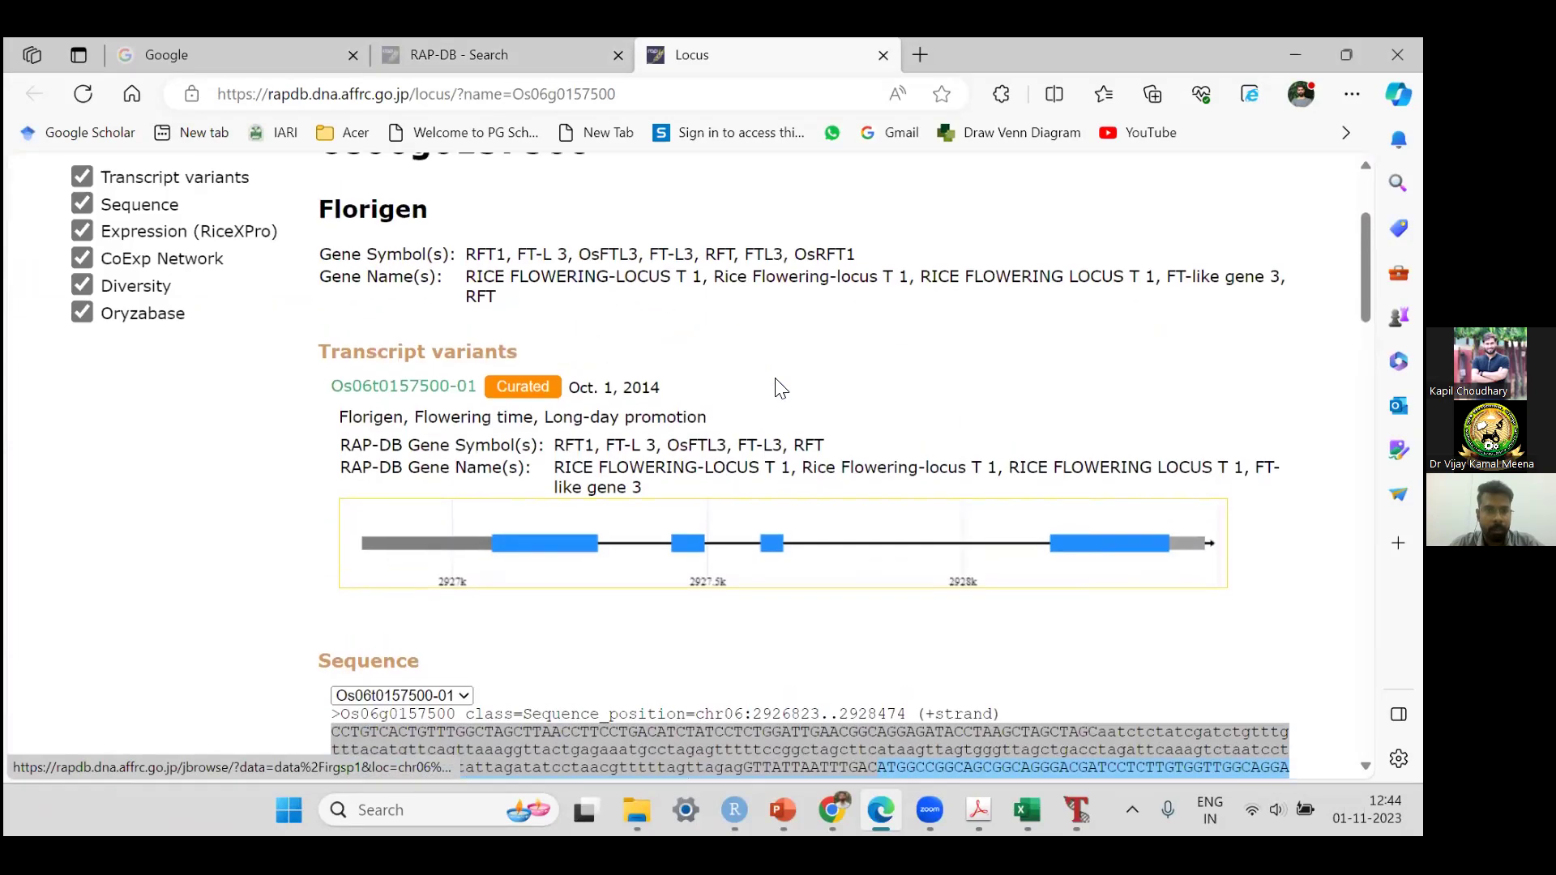
pyautogui.scroll(-10, 775, 378)
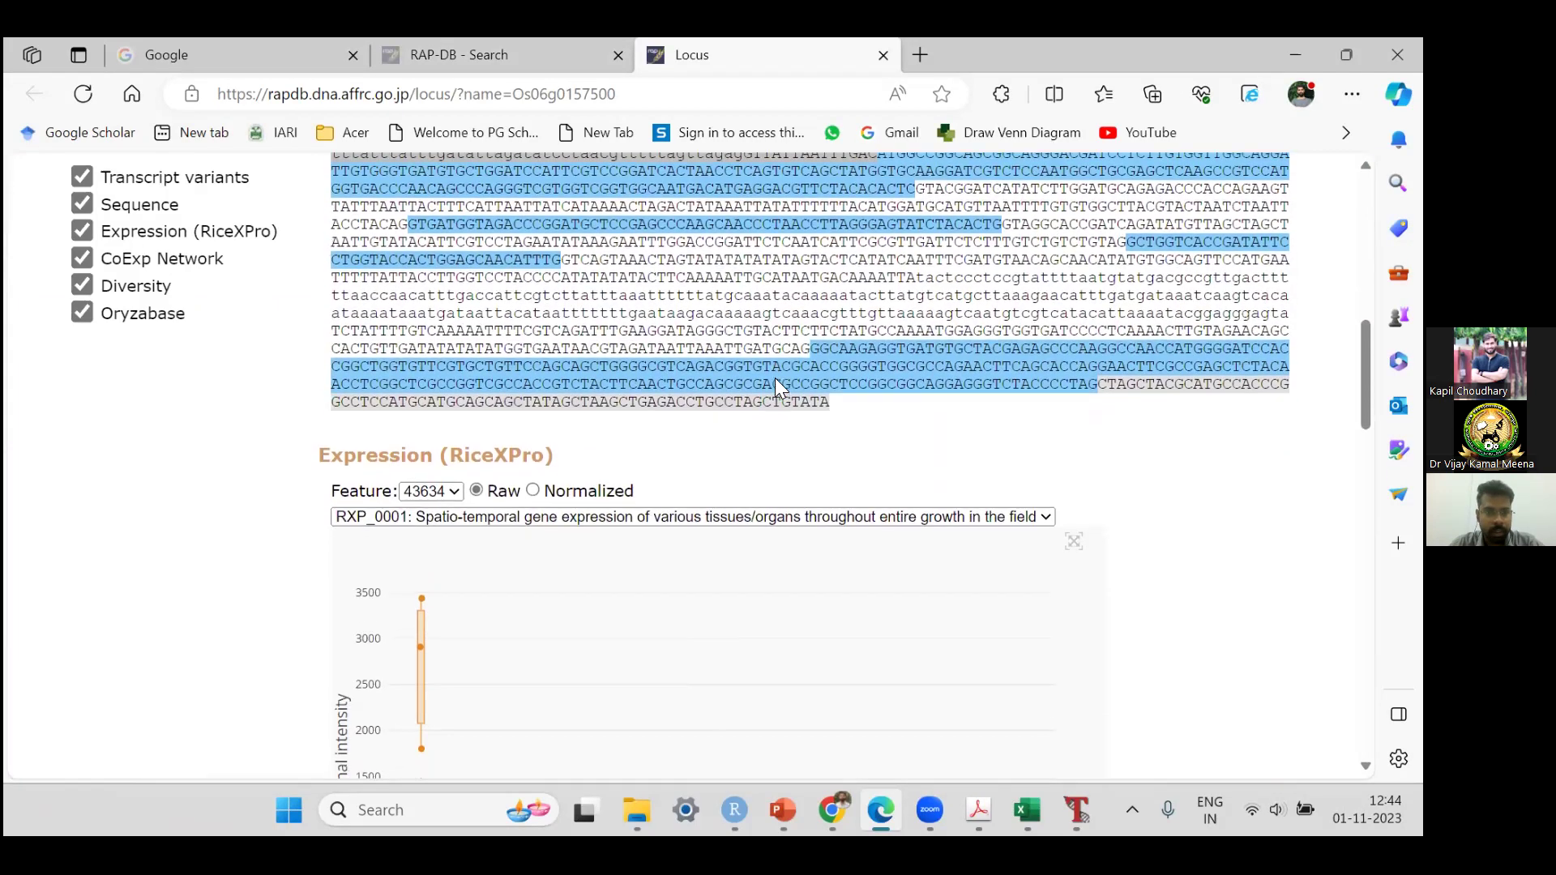
pyautogui.scroll(-5, 778, 385)
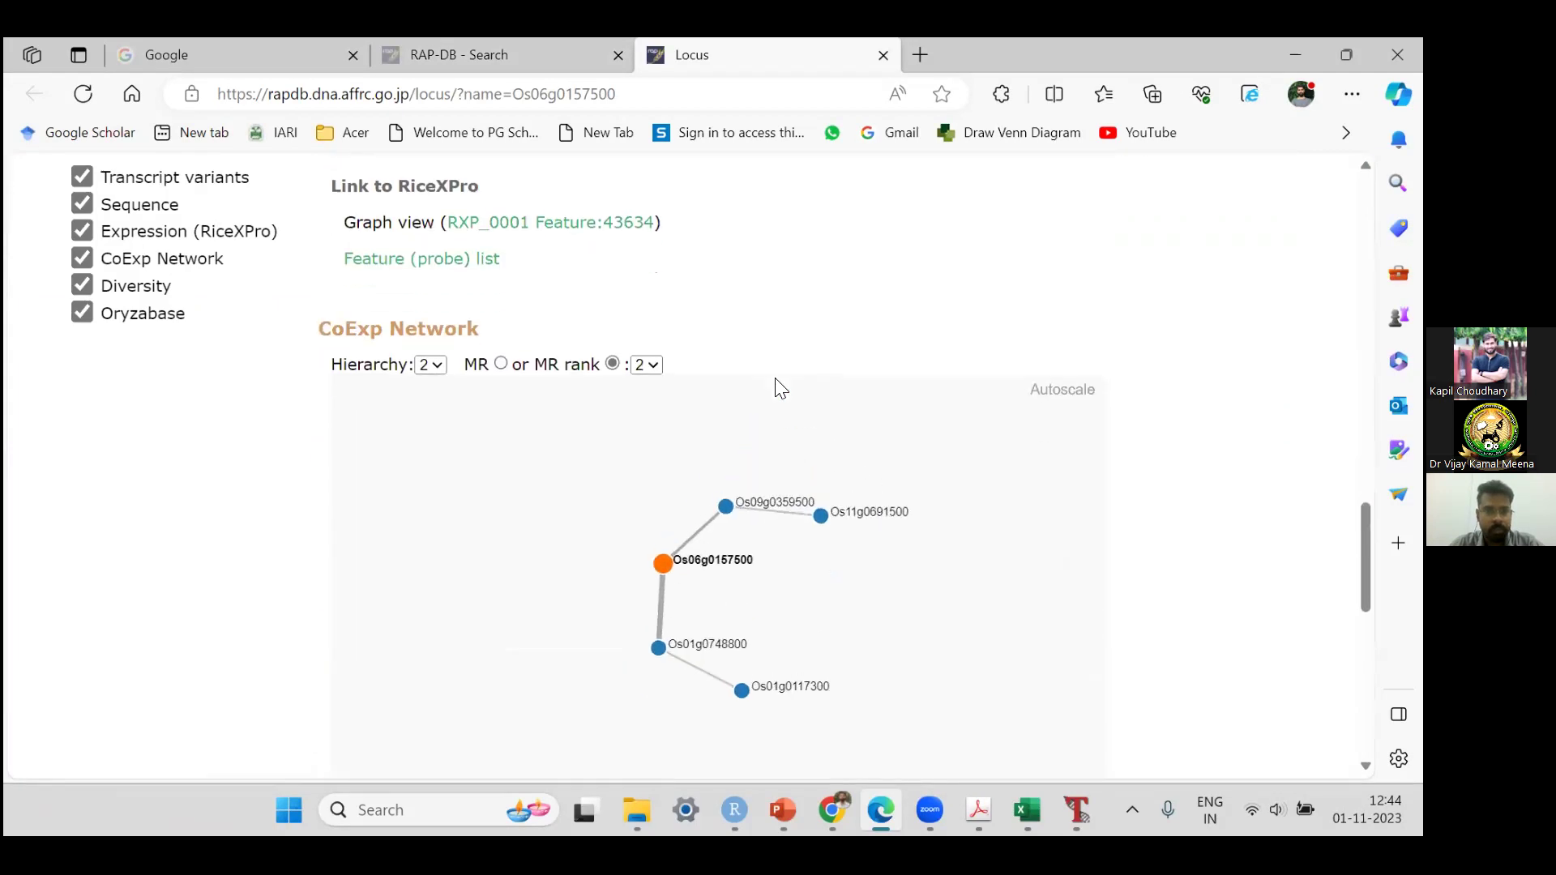
pyautogui.scroll(15, 912, 277)
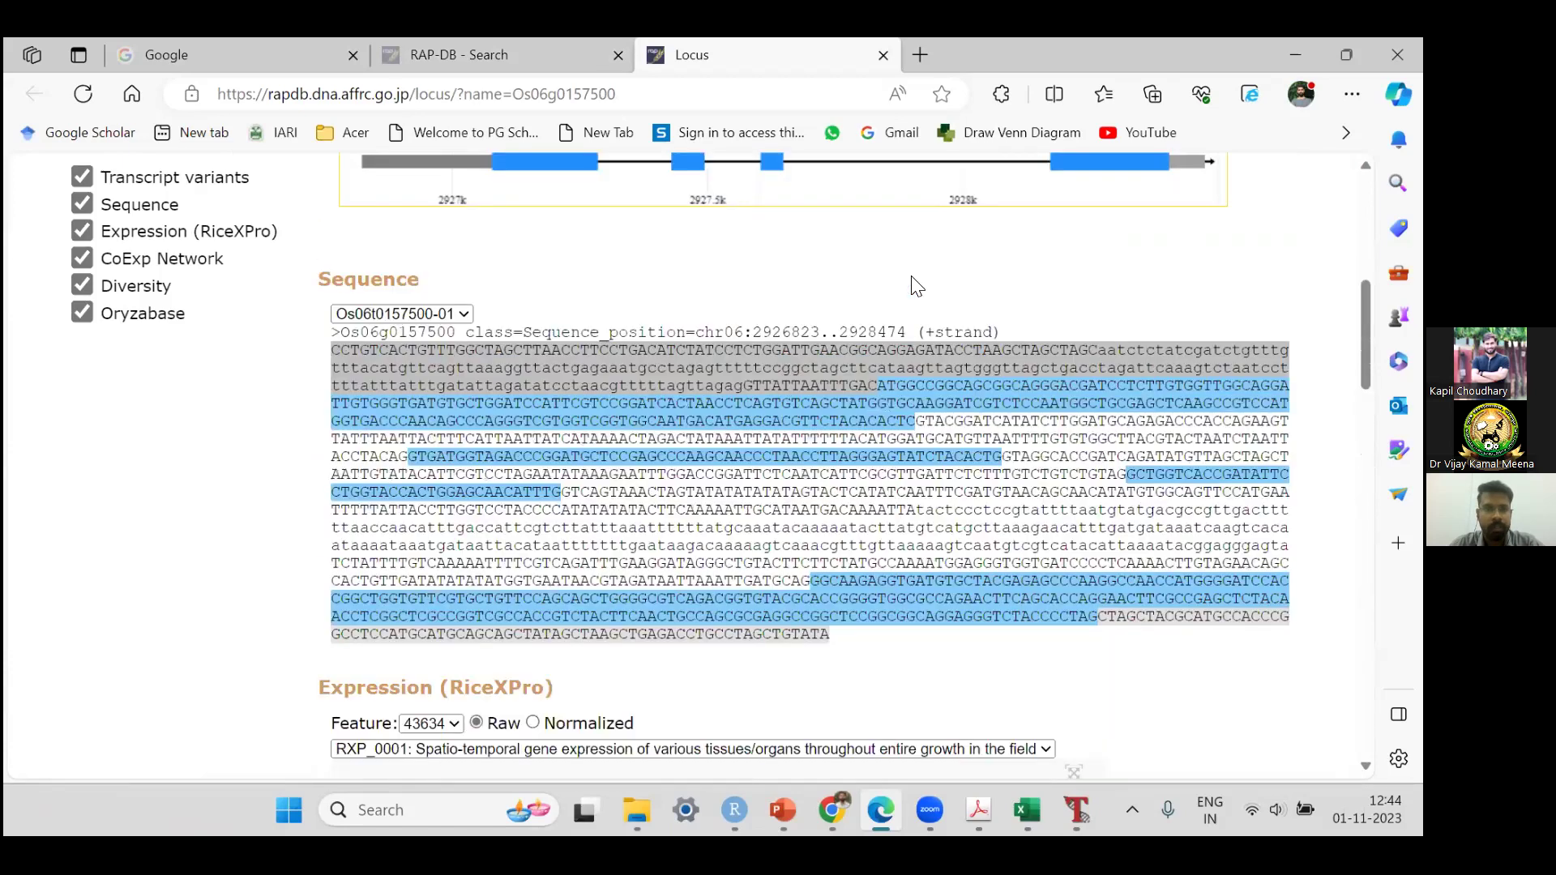
pyautogui.scroll(5, 916, 285)
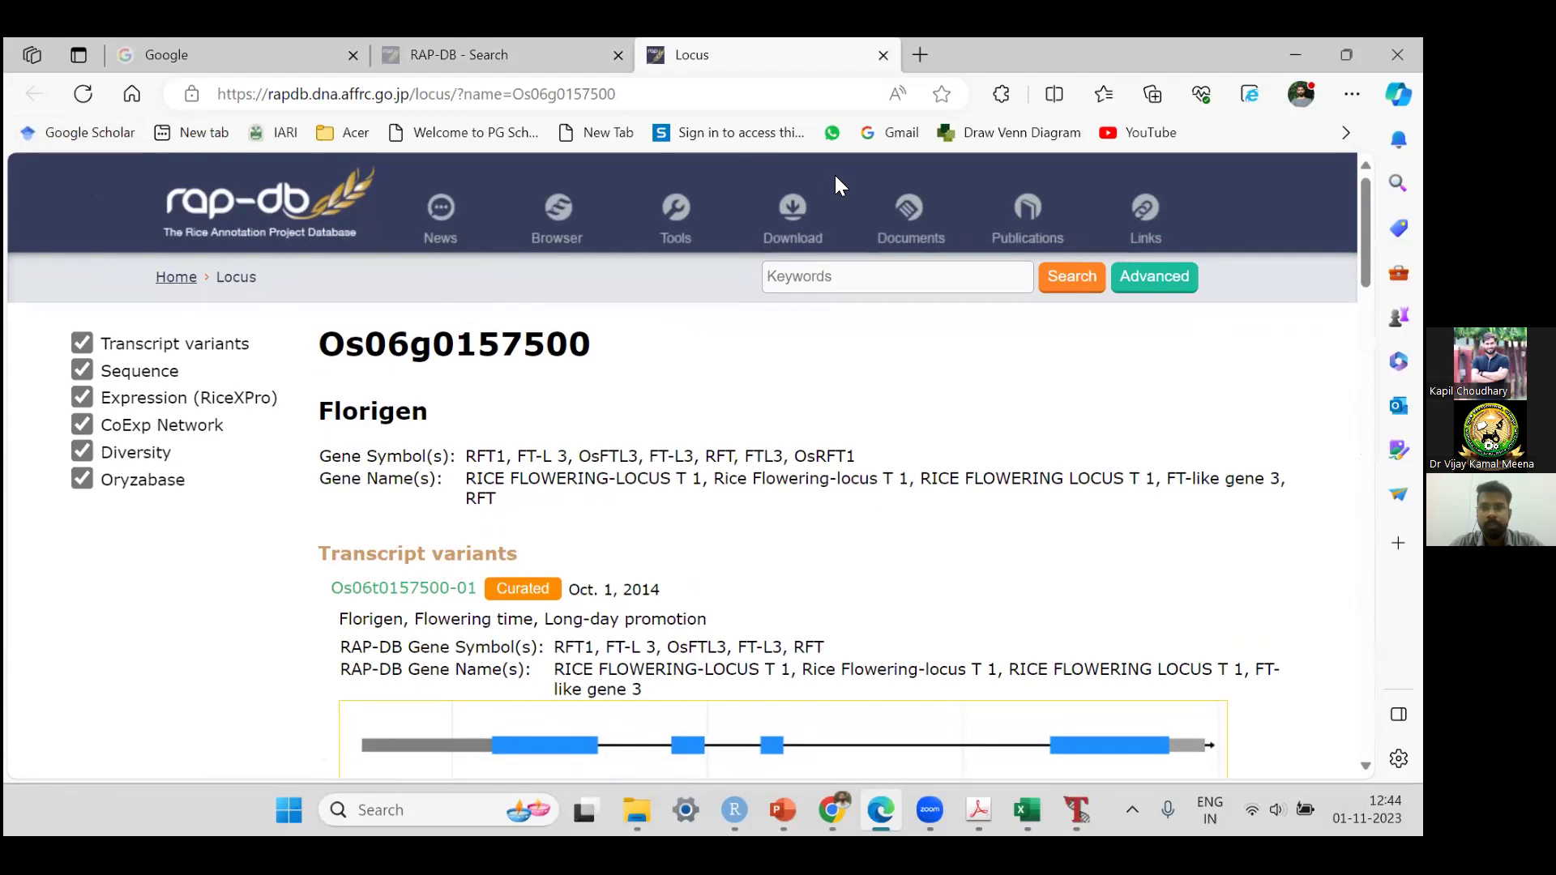
# Step: Copy the digits 292682 from the Os06g0157500 position in the search results into cell L6 of the GAPIT.Association.Filter_GWAS_results workbook in Excel
pyautogui.click(499, 58)
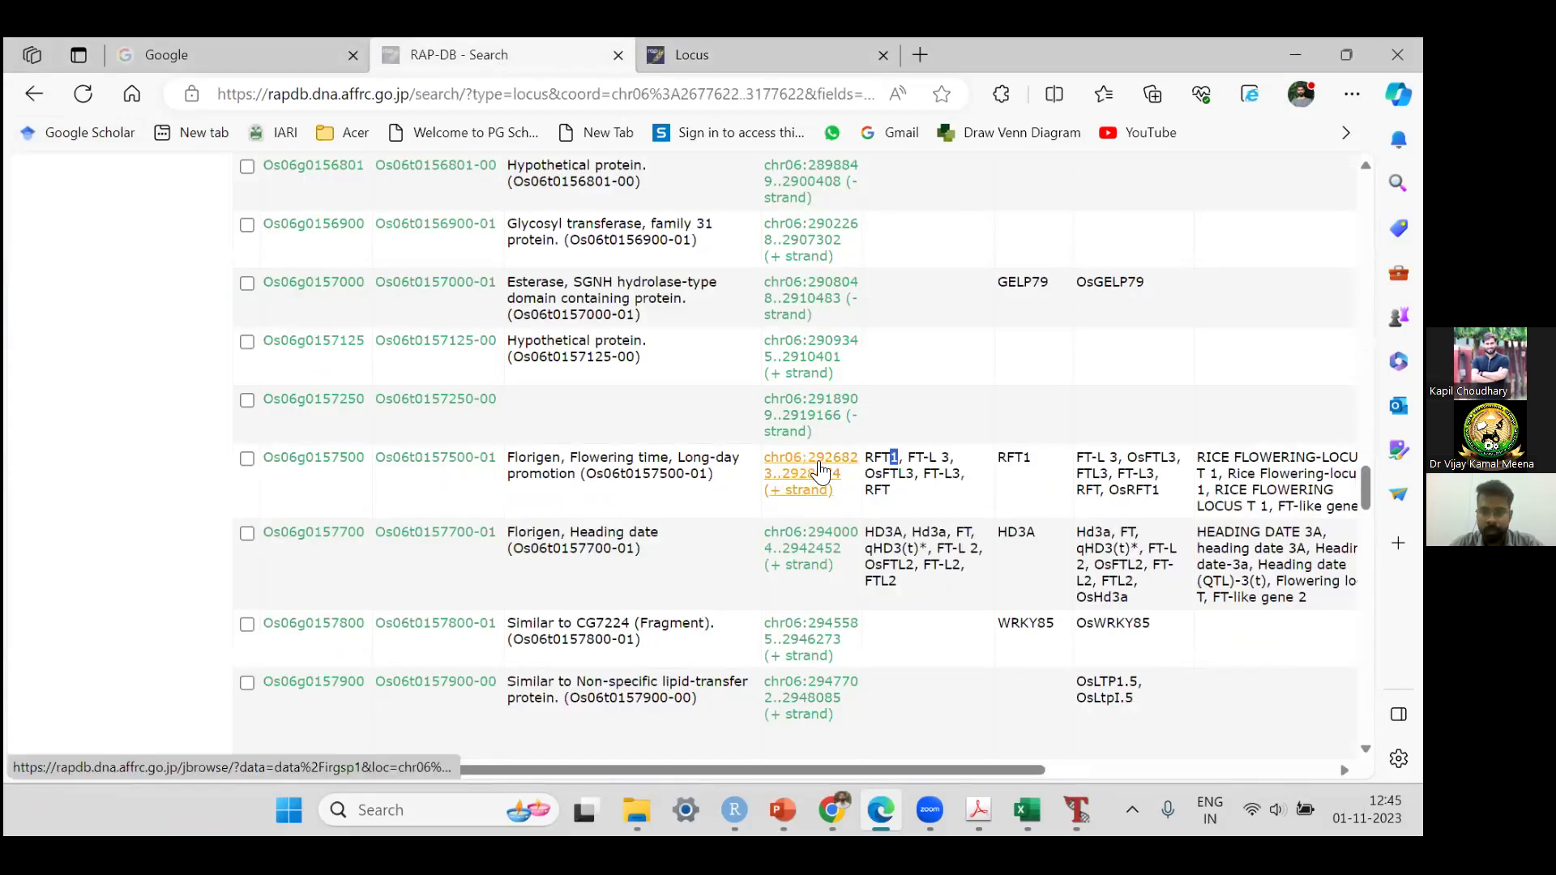
pyautogui.moveTo(858, 459); pyautogui.dragTo(810, 458)
pyautogui.hotkey('ctrl', 'c')
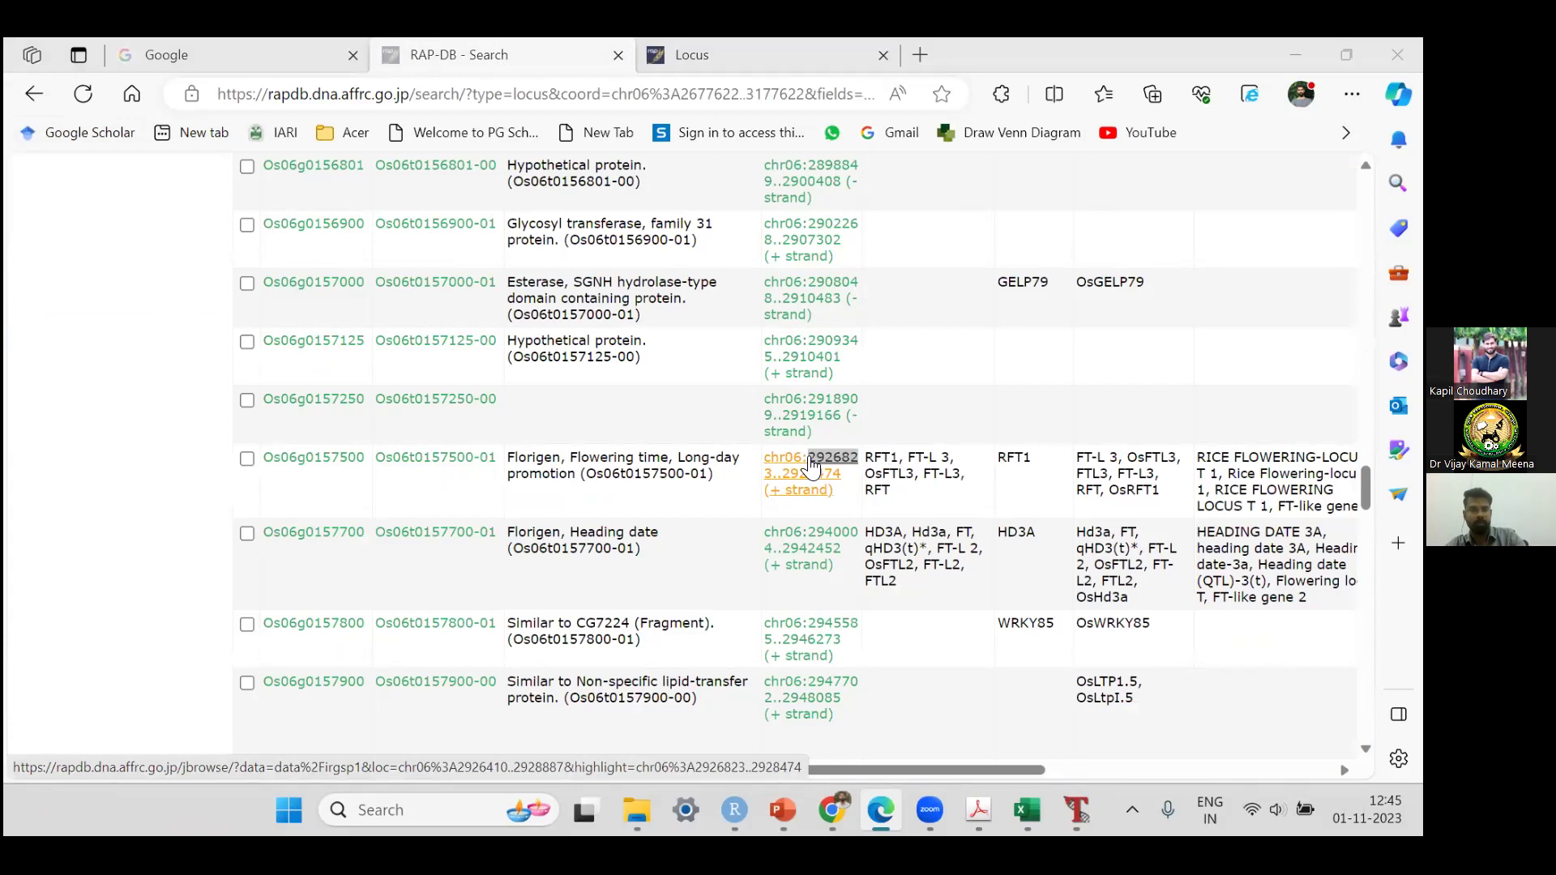
pyautogui.moveTo(1026, 810)
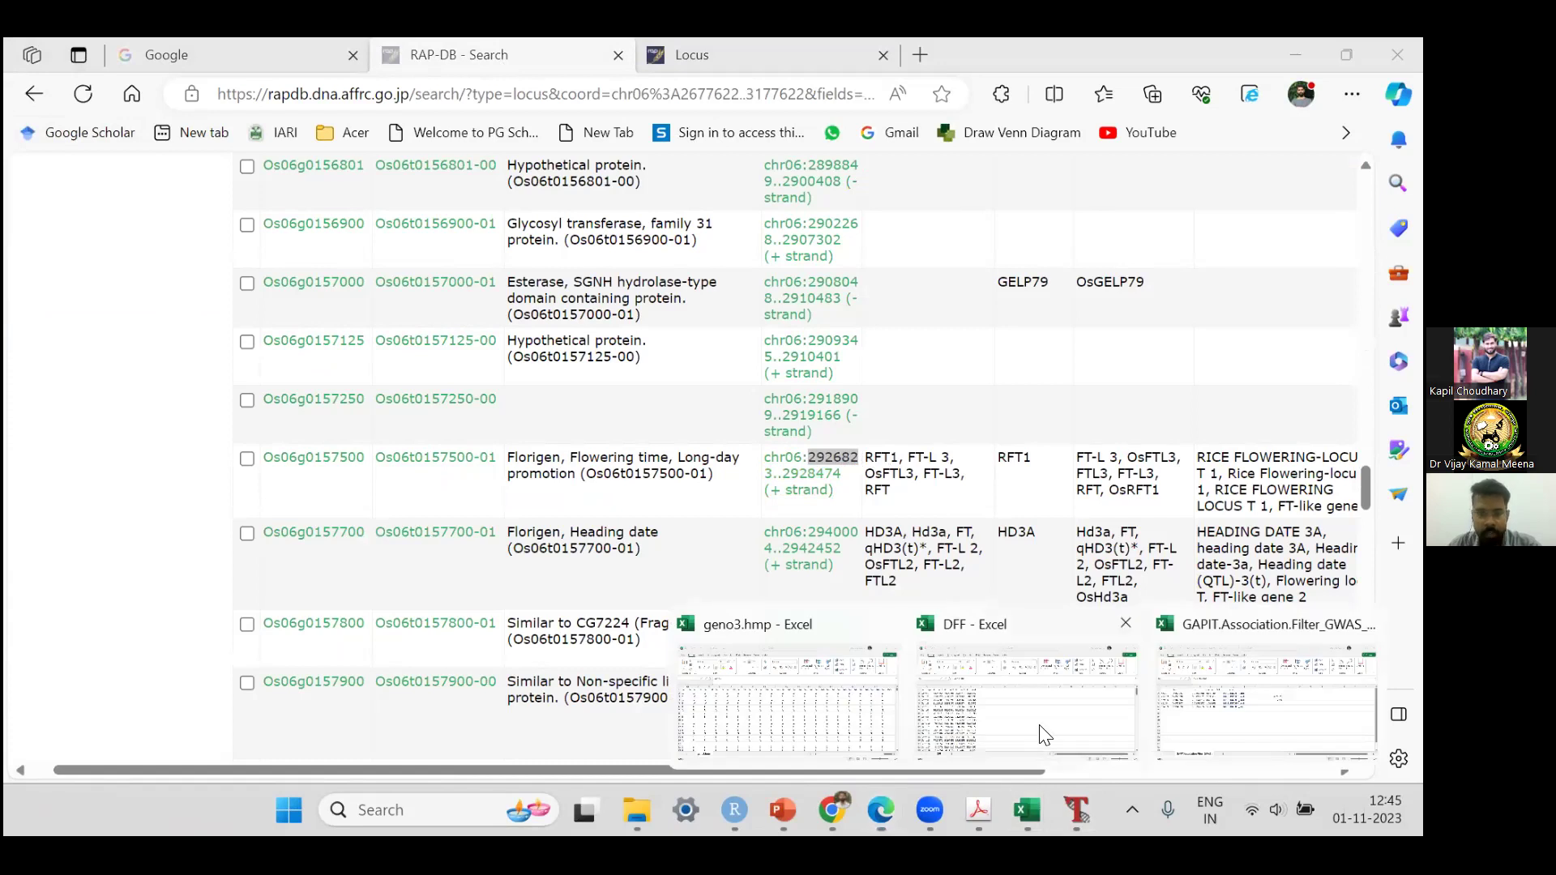
pyautogui.click(1043, 735)
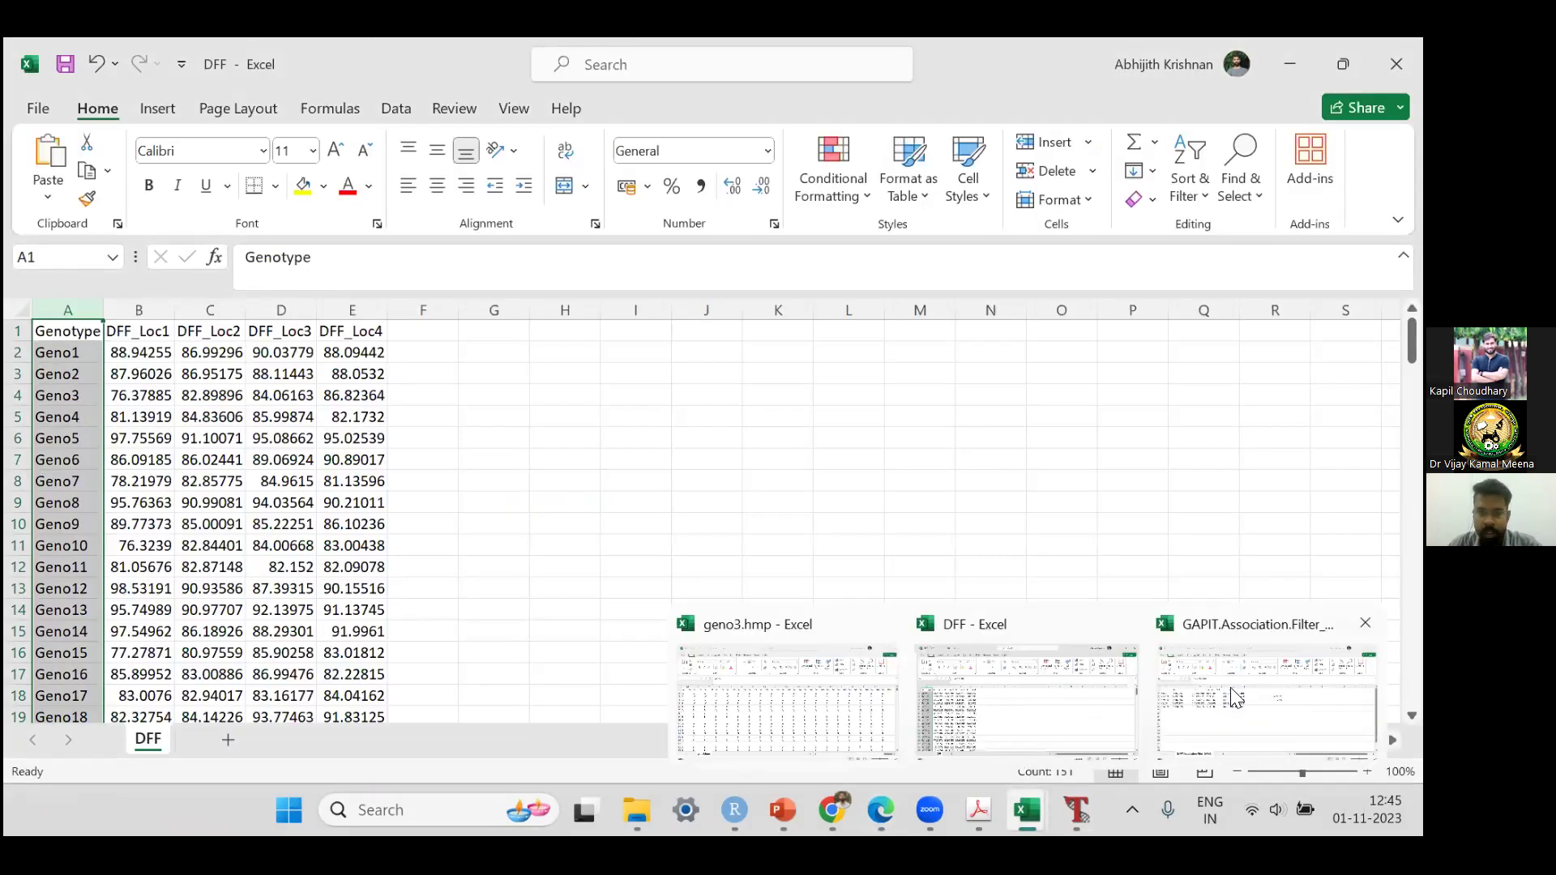
pyautogui.click(1237, 697)
pyautogui.click(956, 435)
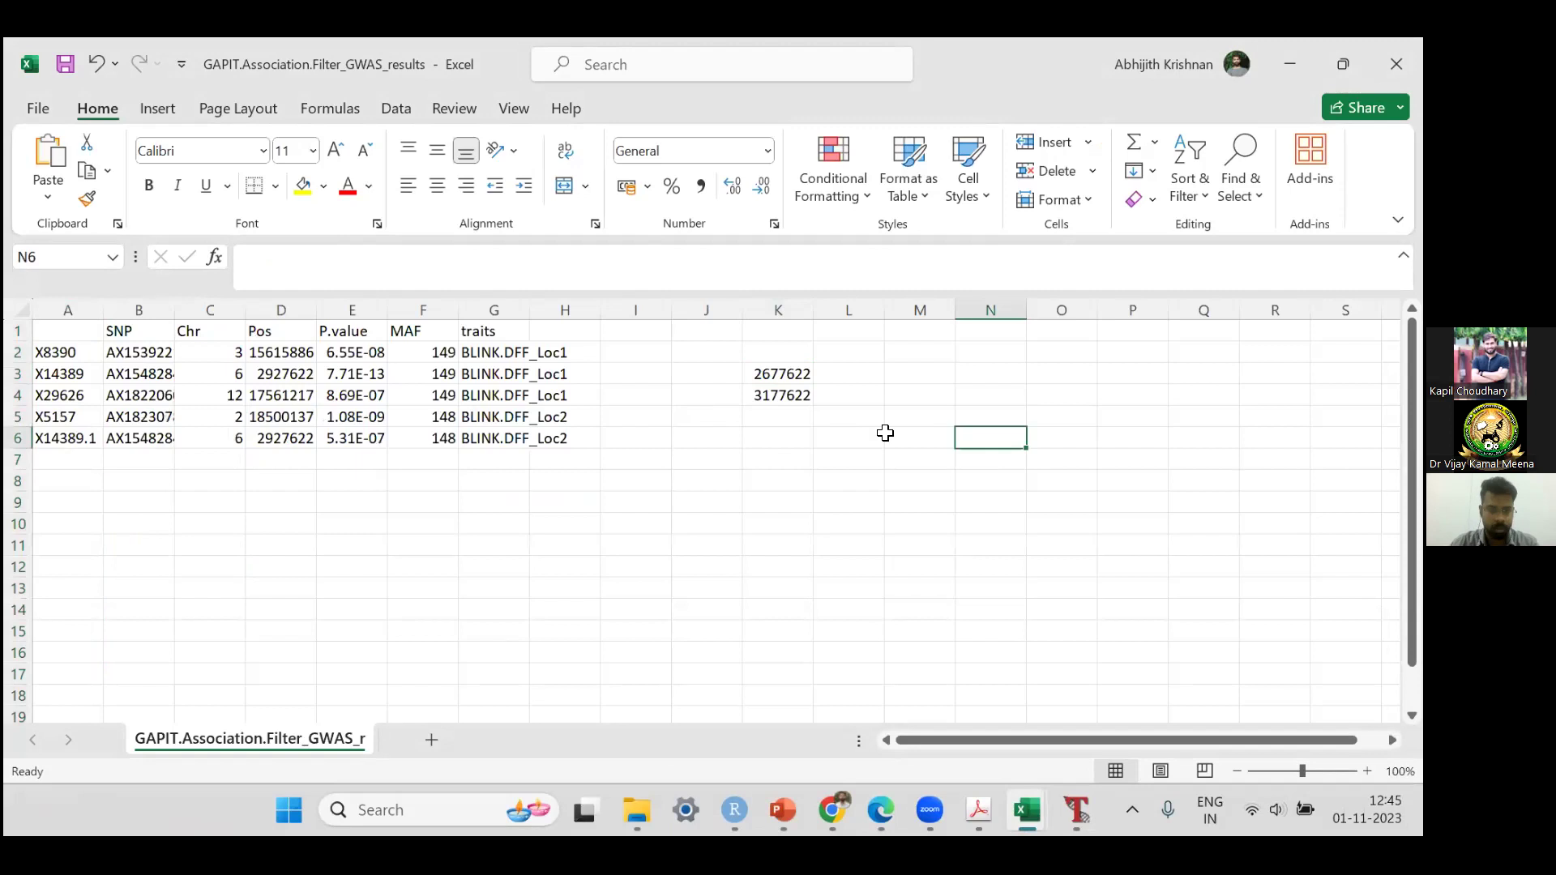
pyautogui.click(837, 441)
pyautogui.hotkey('ctrl', 'v')
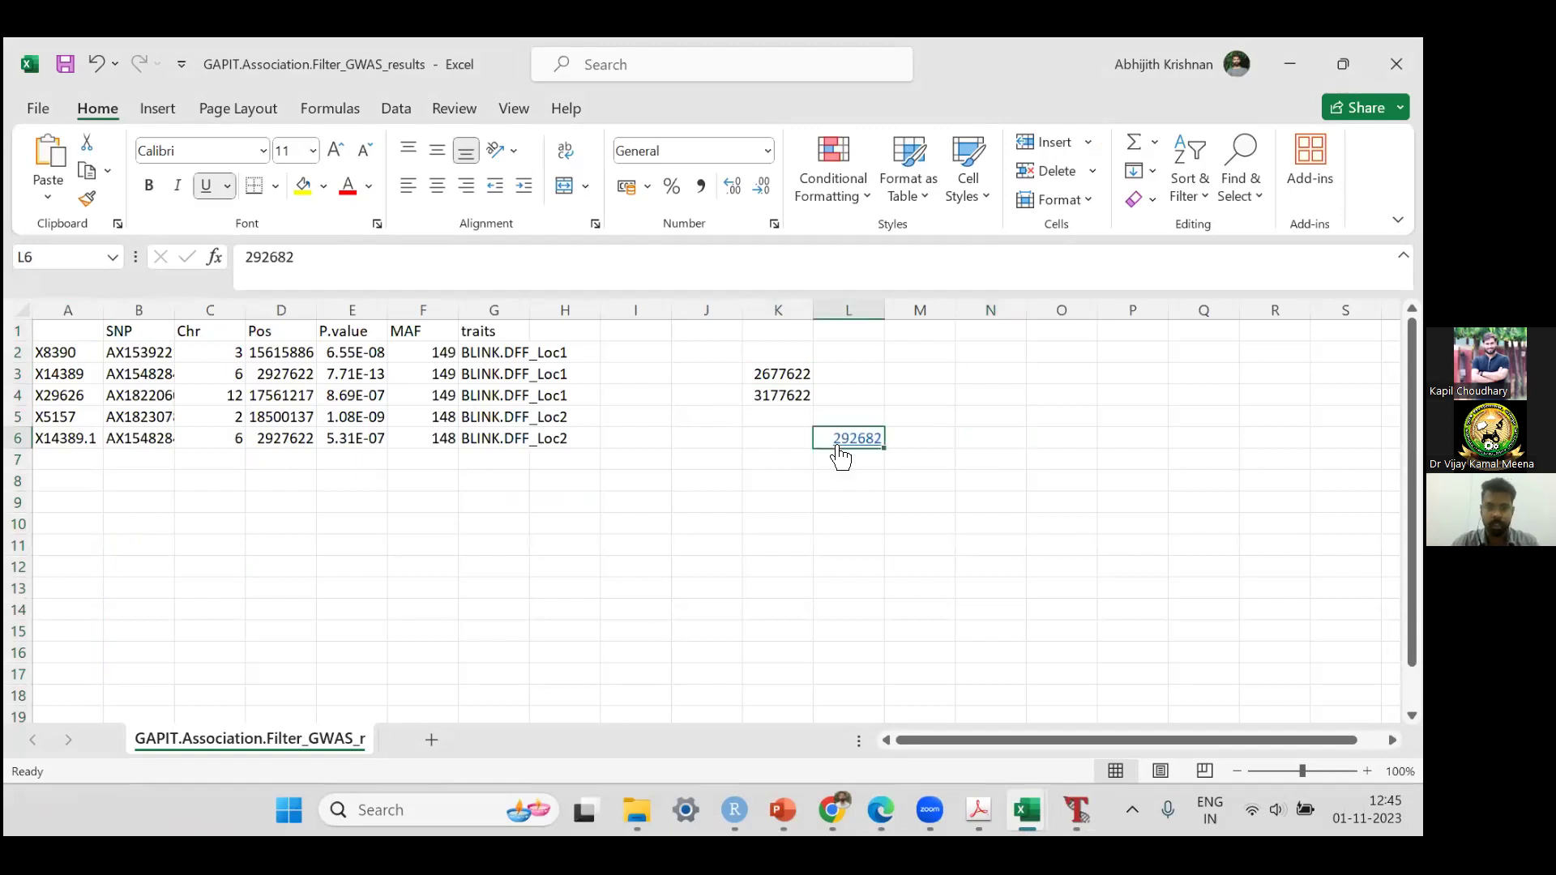
# Step: Calculate in cell J7 the SNP position in D3 minus the gene position in L6
pyautogui.click(710, 439)
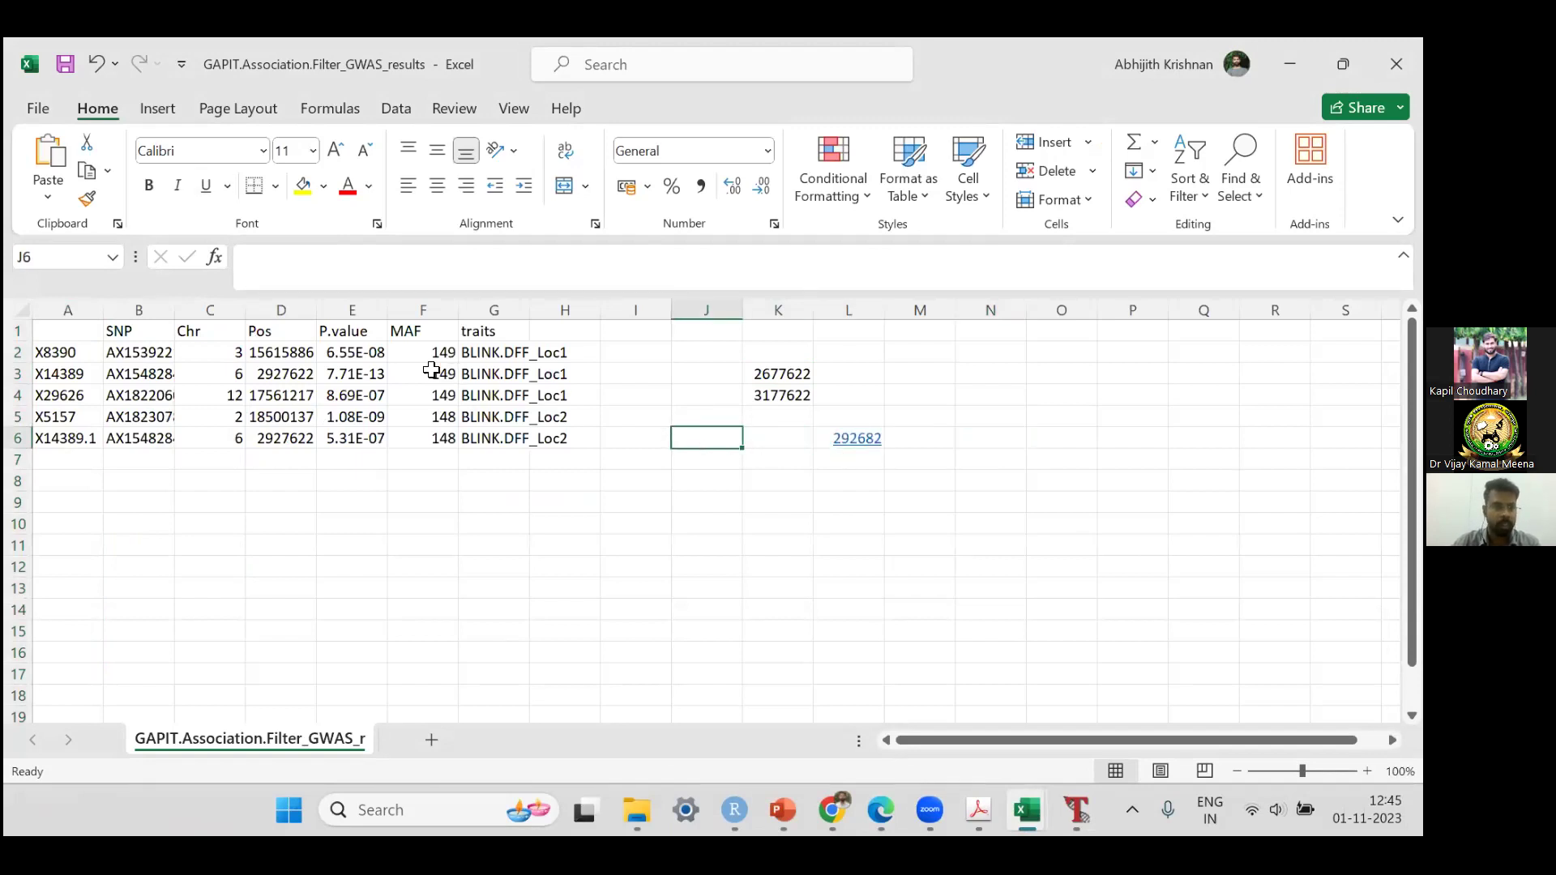
pyautogui.click(283, 376)
pyautogui.hotkey('ctrl', 'c')
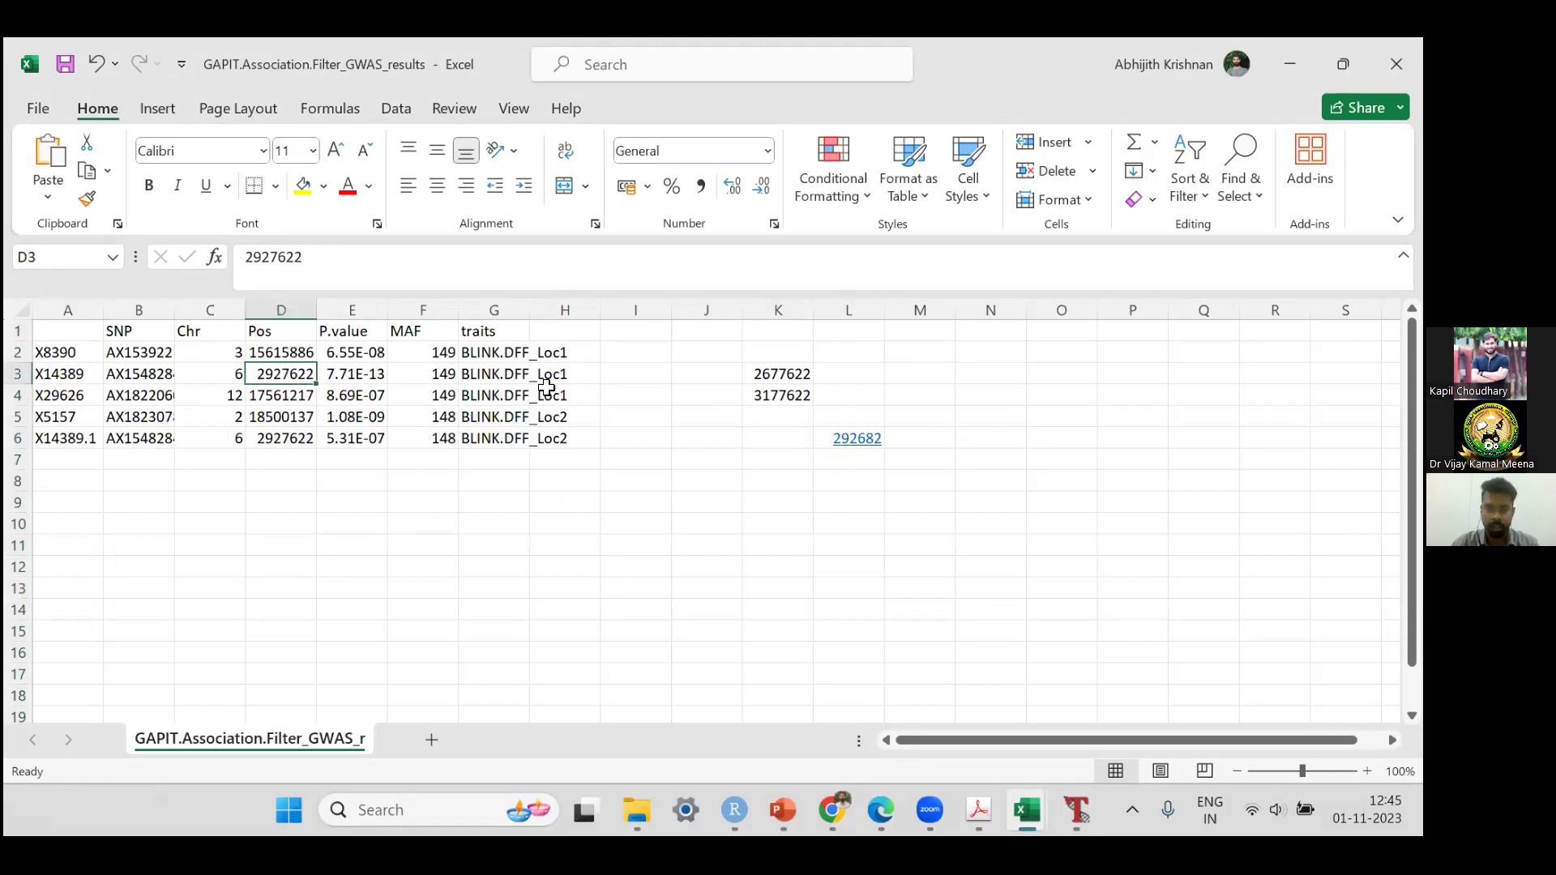
pyautogui.click(714, 459)
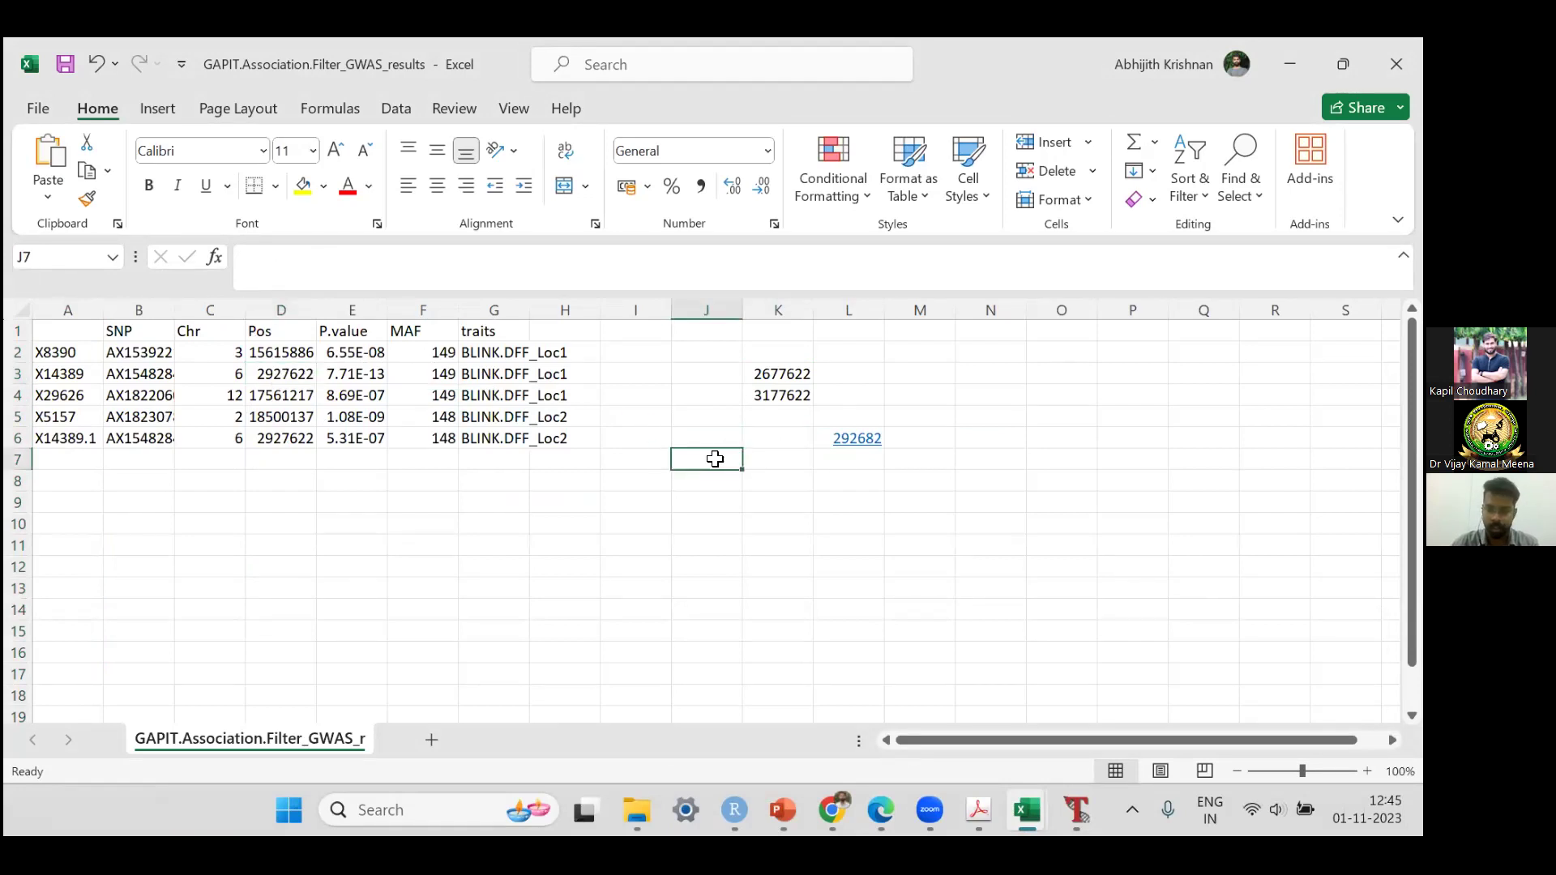
pyautogui.write('=')
pyautogui.click(276, 369)
pyautogui.write('-')
pyautogui.click(861, 441)
pyautogui.press('Return')
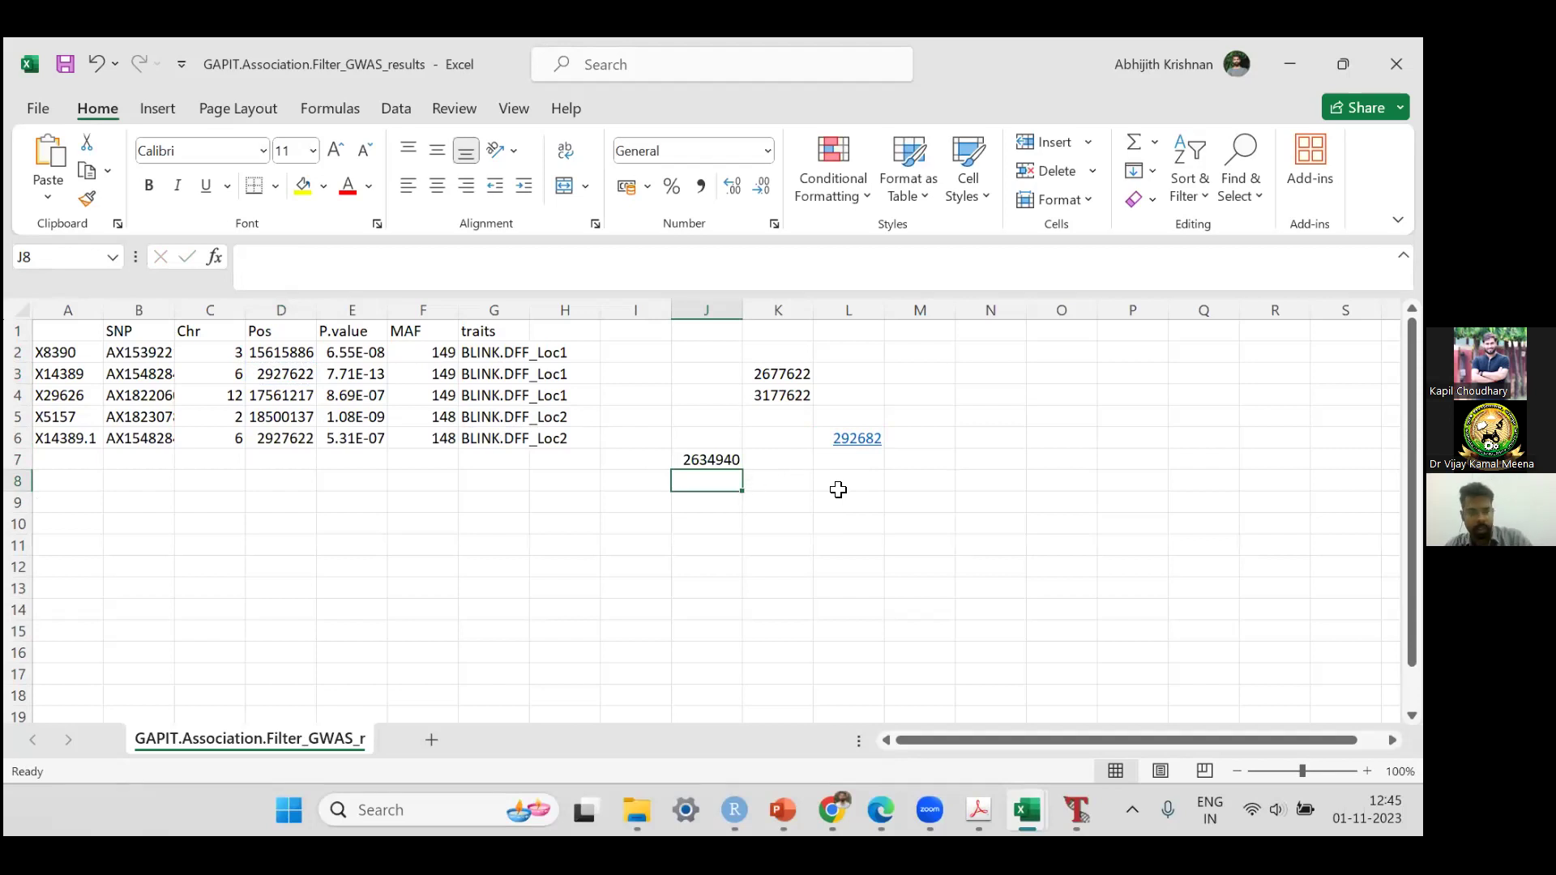
# Step: Switch back to the RAP-DB search results in Edge
pyautogui.hotkey('alt', 'Tab')
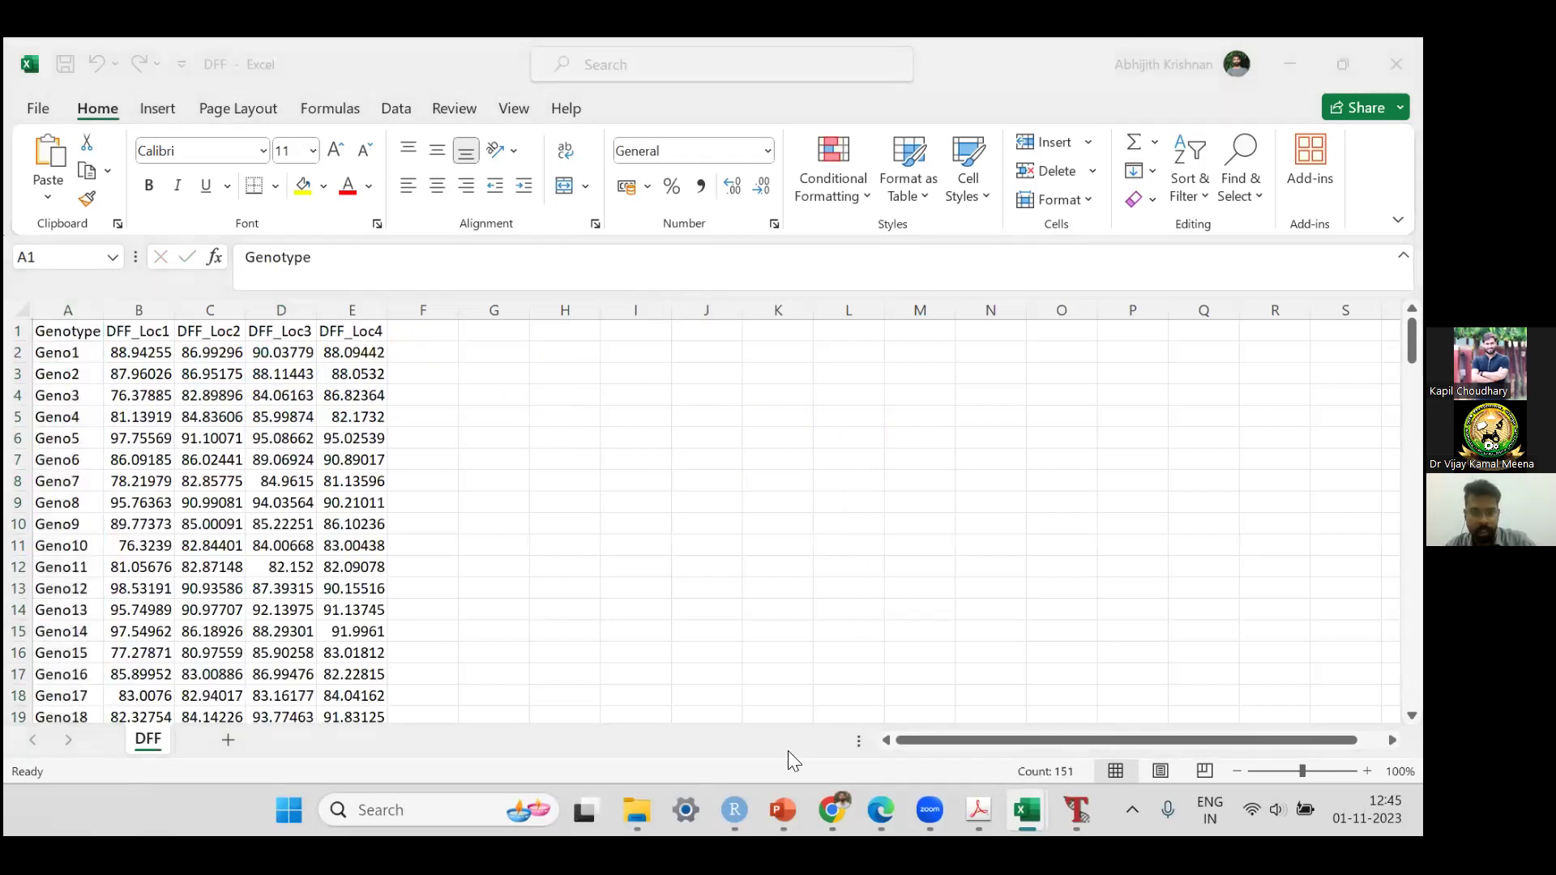
pyautogui.hotkey('alt', 'Tab')
pyautogui.hotkey('alt', 'Tab')
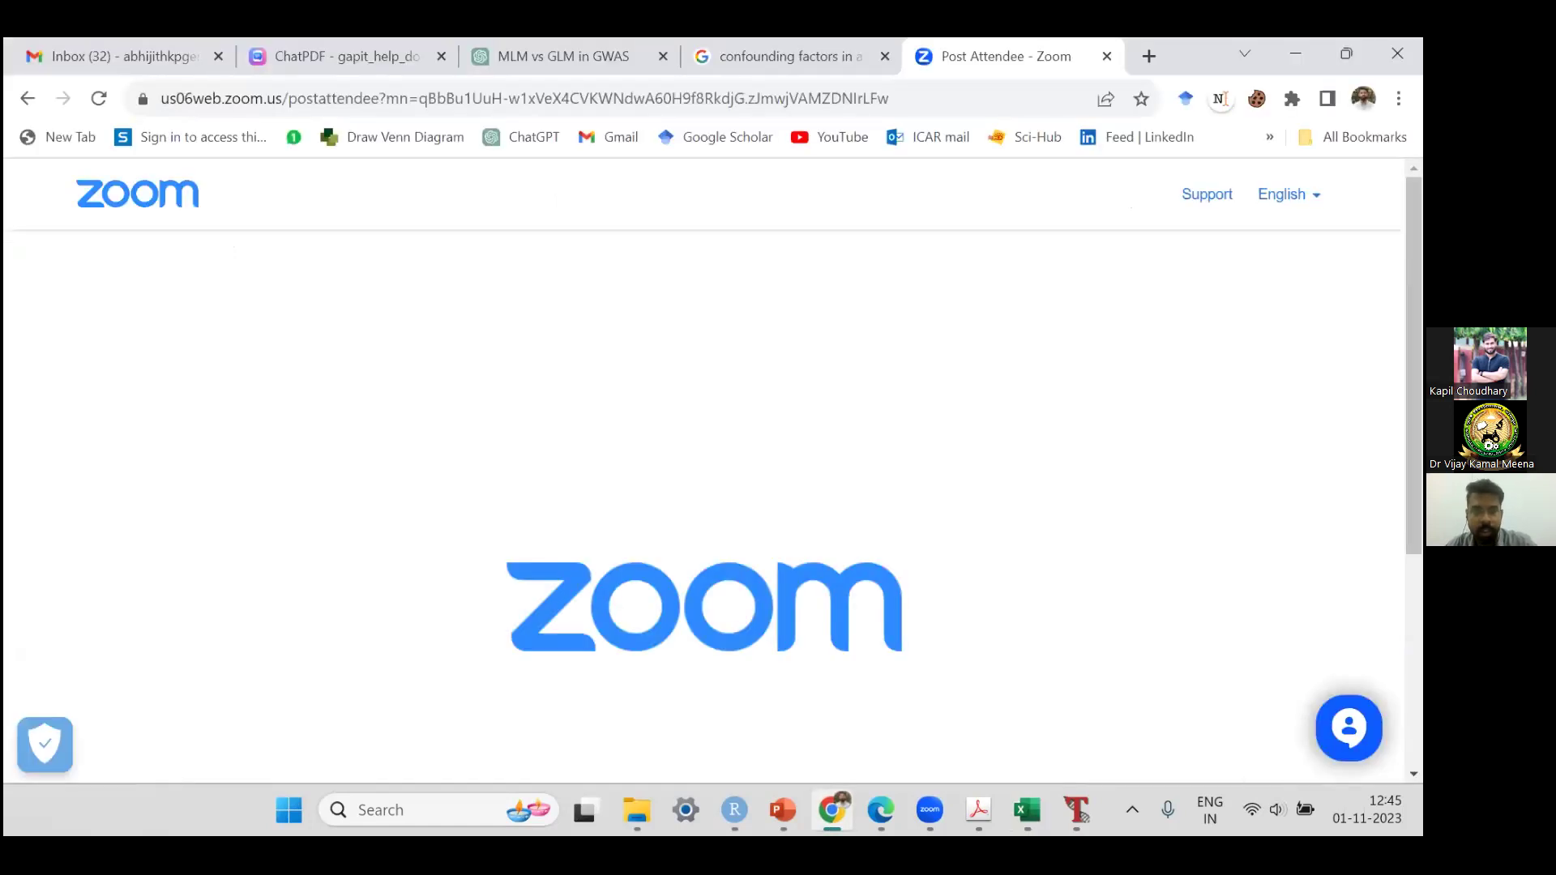
pyautogui.hotkey('alt', 'Tab')
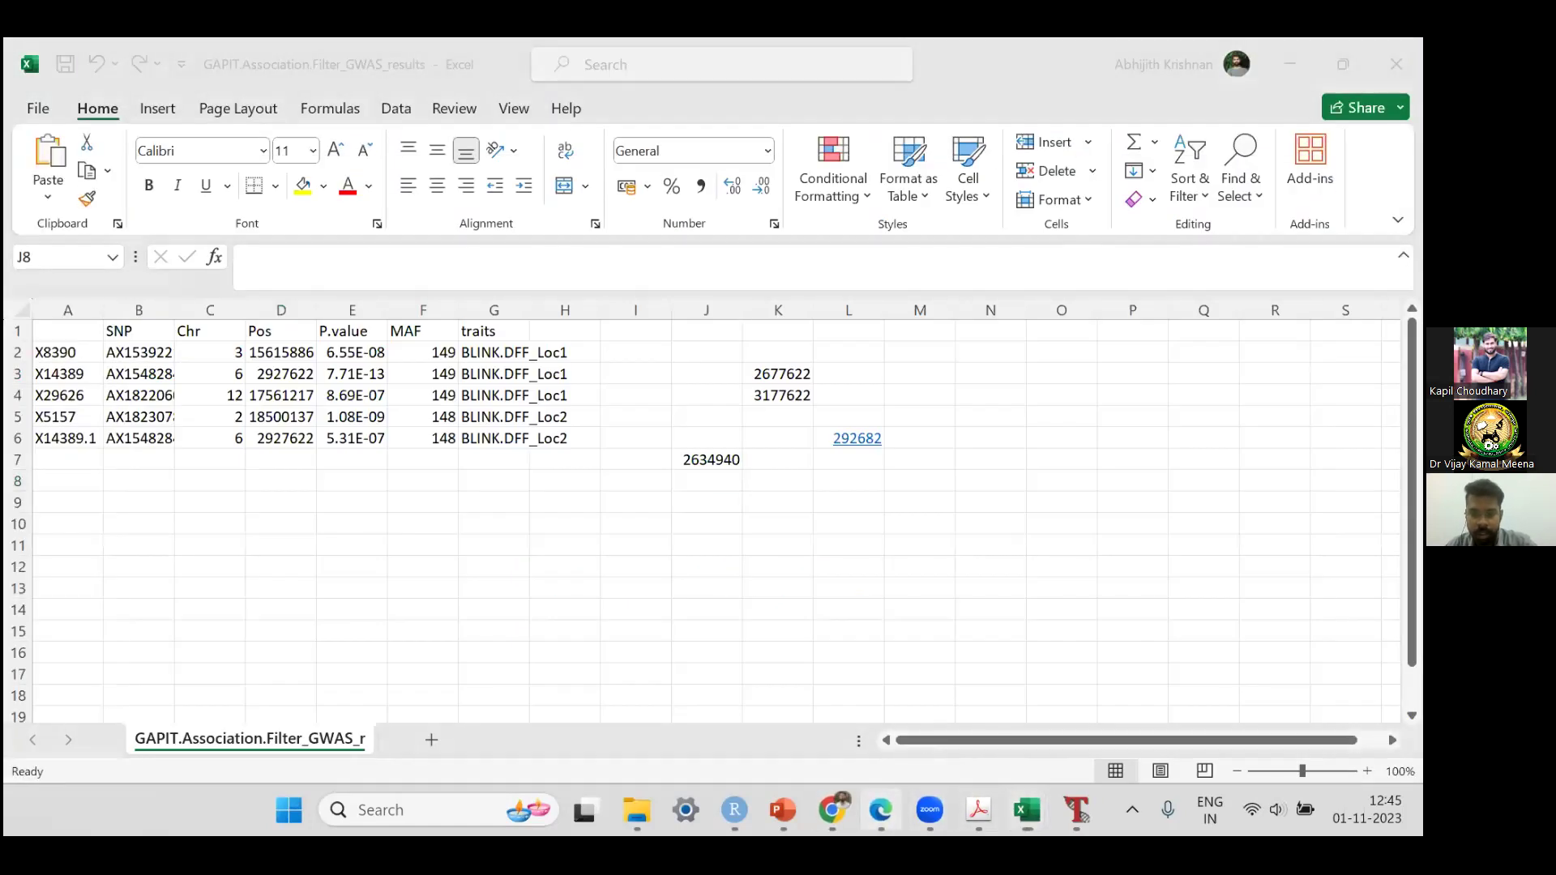
pyautogui.hotkey('alt', 'Tab')
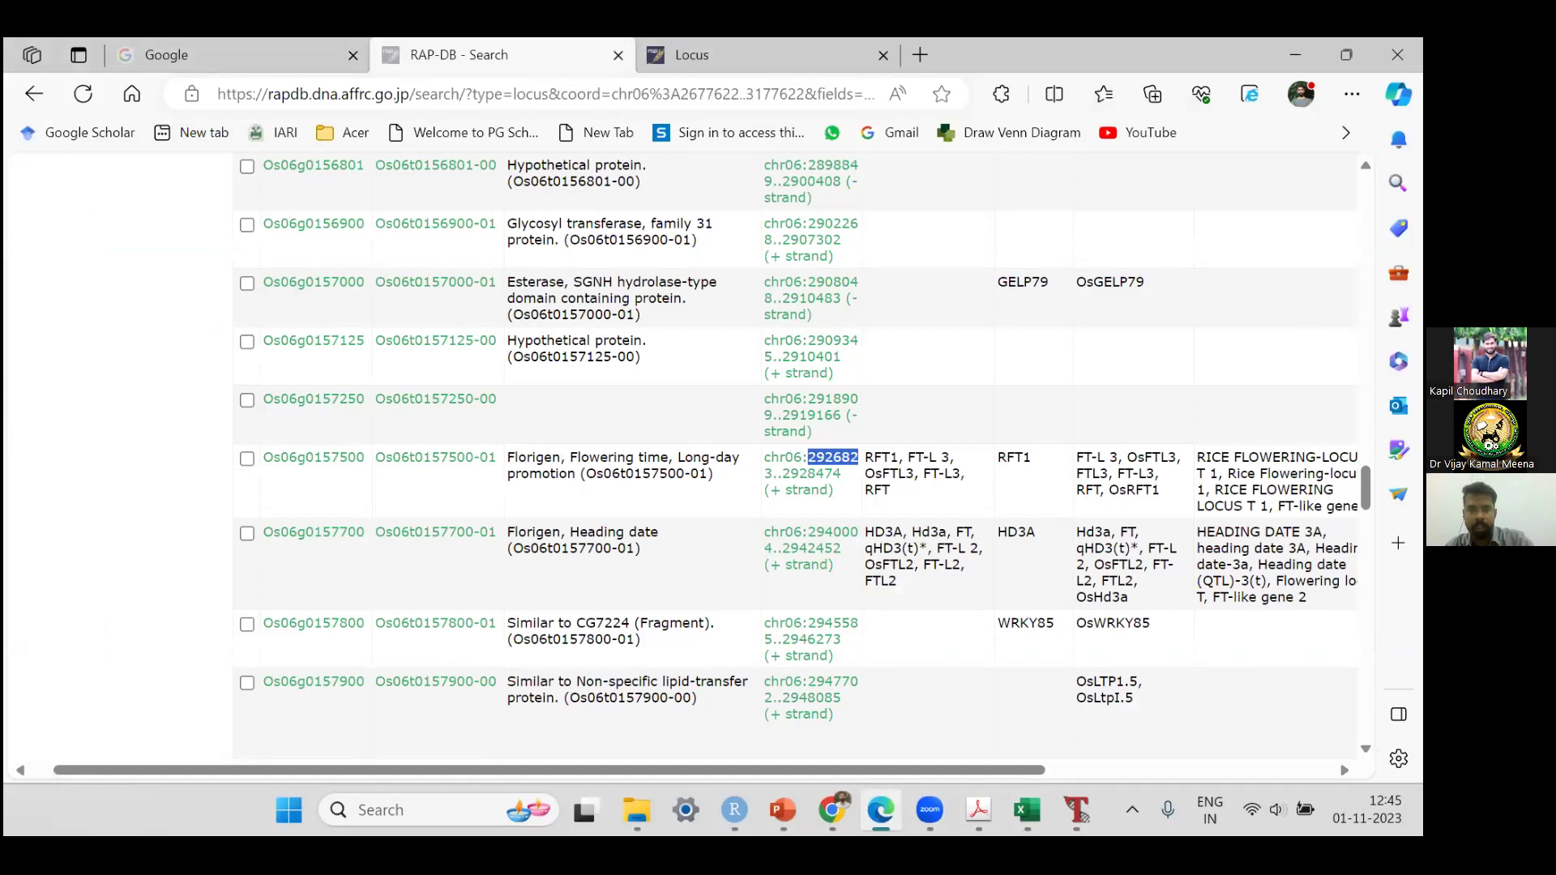
# Step: Switch to the GWAS results workbook in Excel, correct the gene position in L6 to 2926823 and check the distance formula in J7
pyautogui.hotkey('alt', 'Tab')
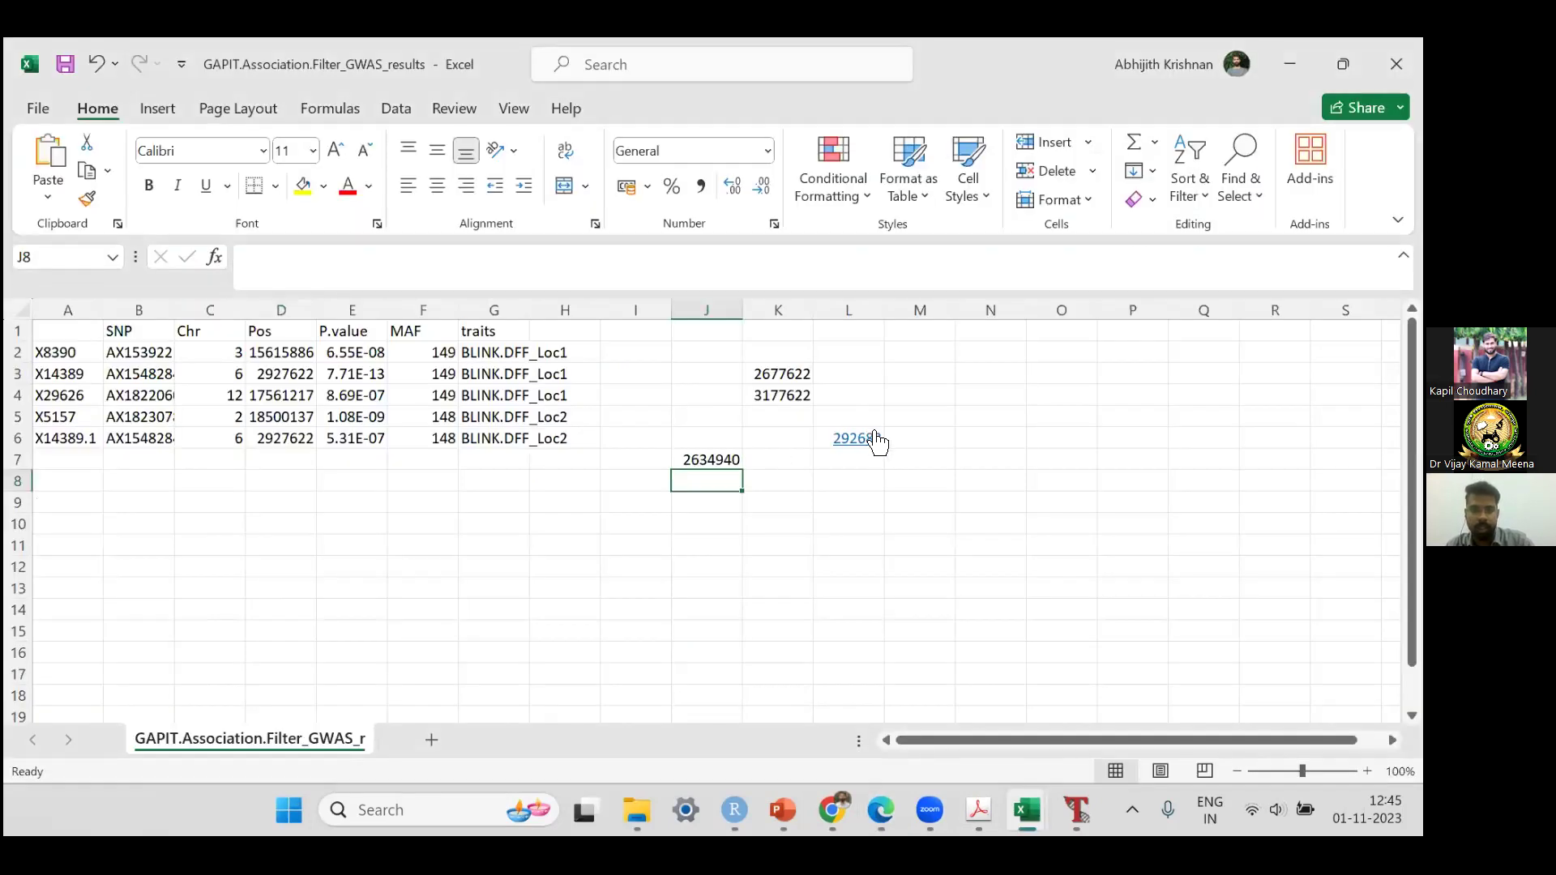
pyautogui.click(814, 439)
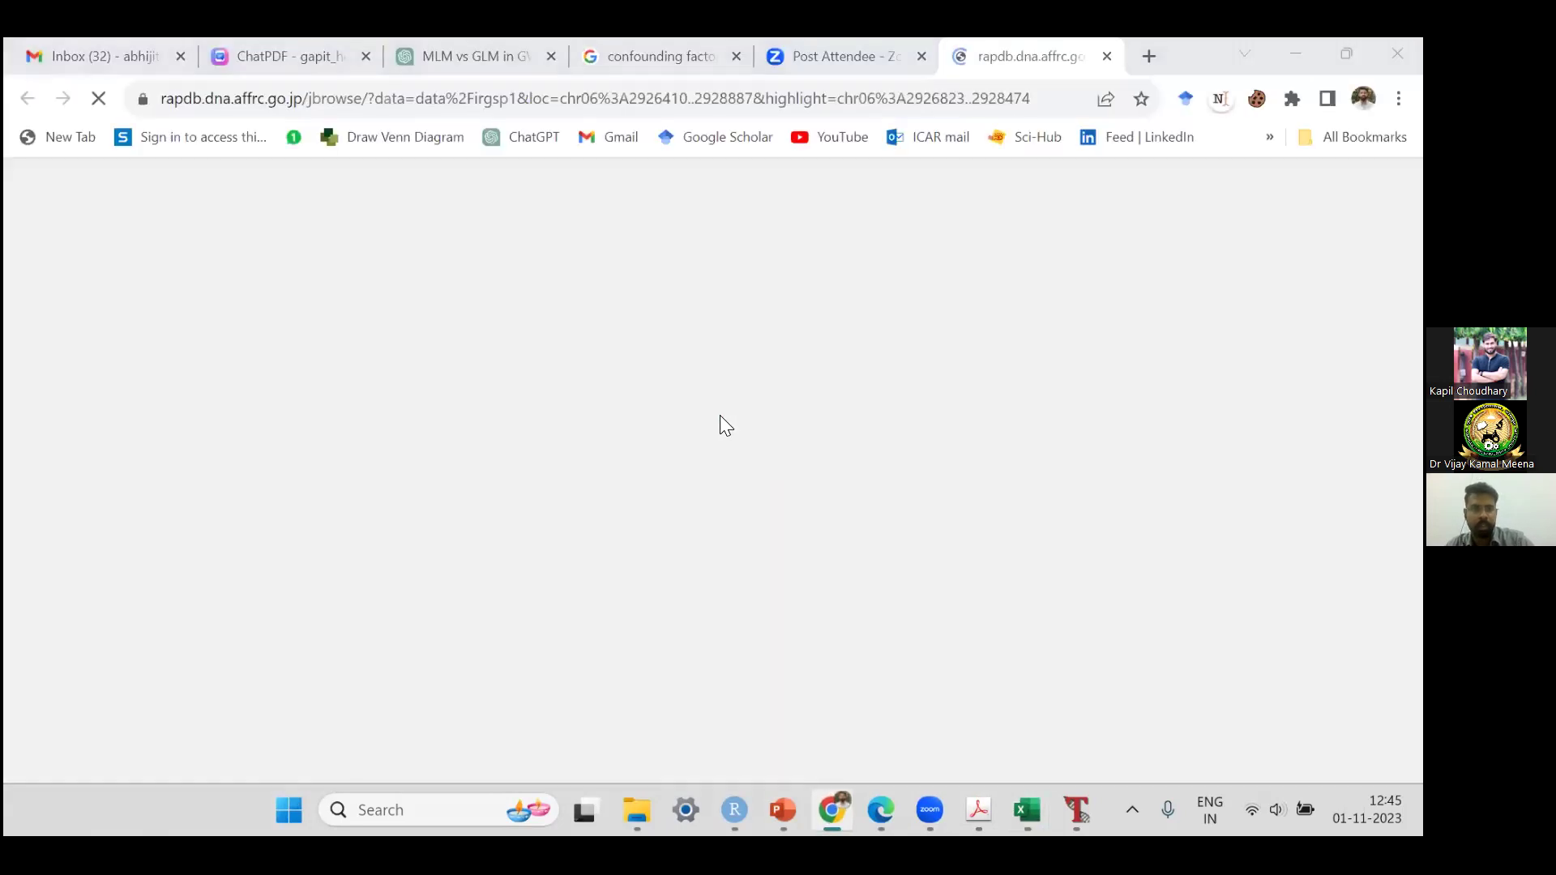
pyautogui.hotkey('alt', 'Tab')
pyautogui.click(455, 261)
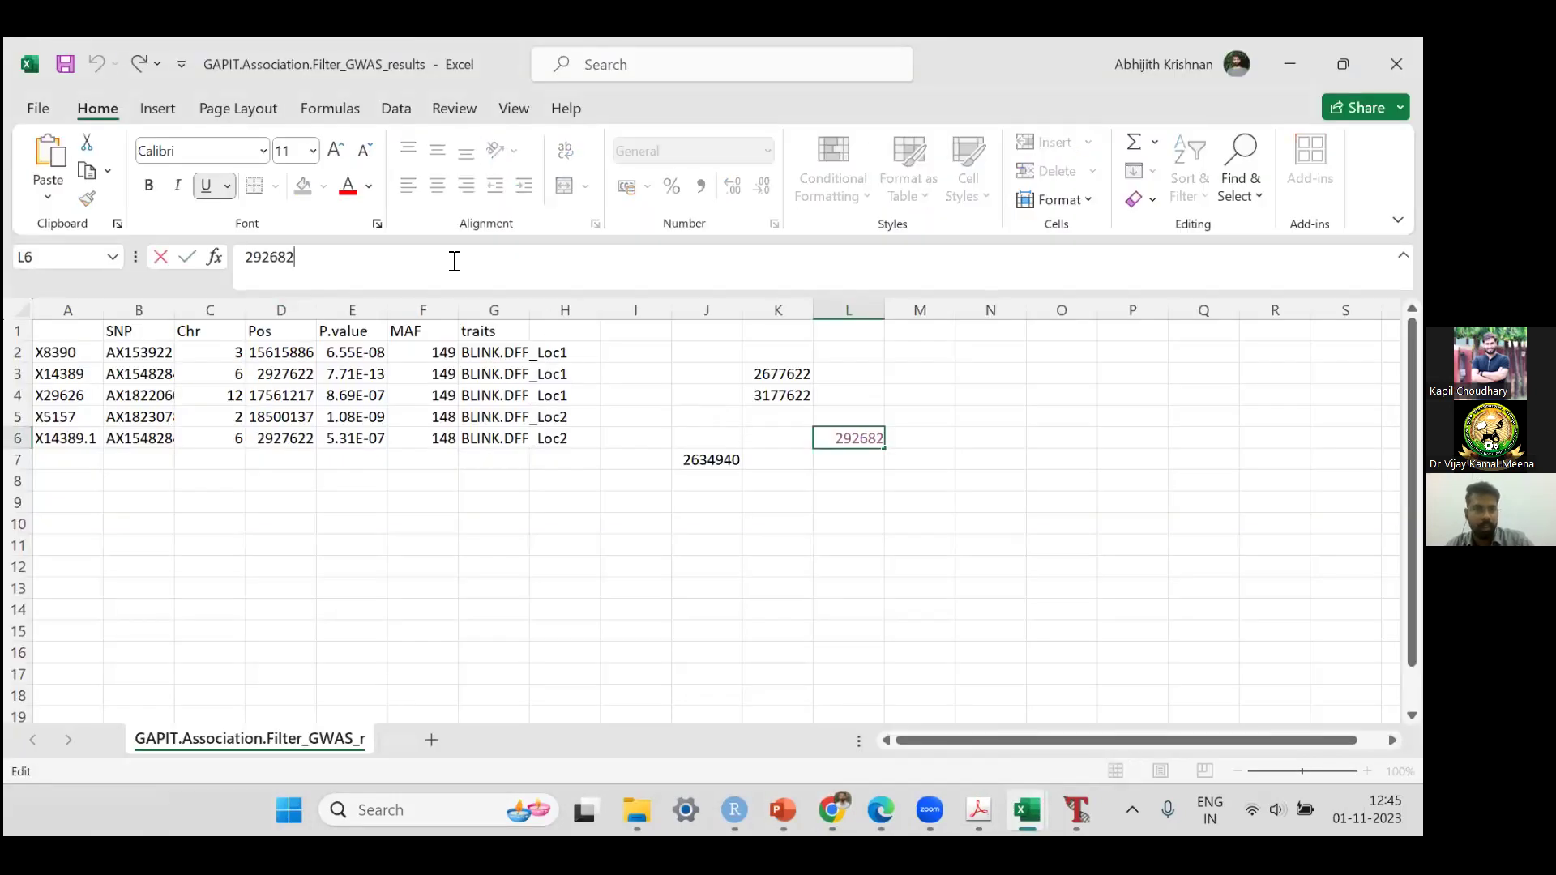
pyautogui.write('3')
pyautogui.click(768, 585)
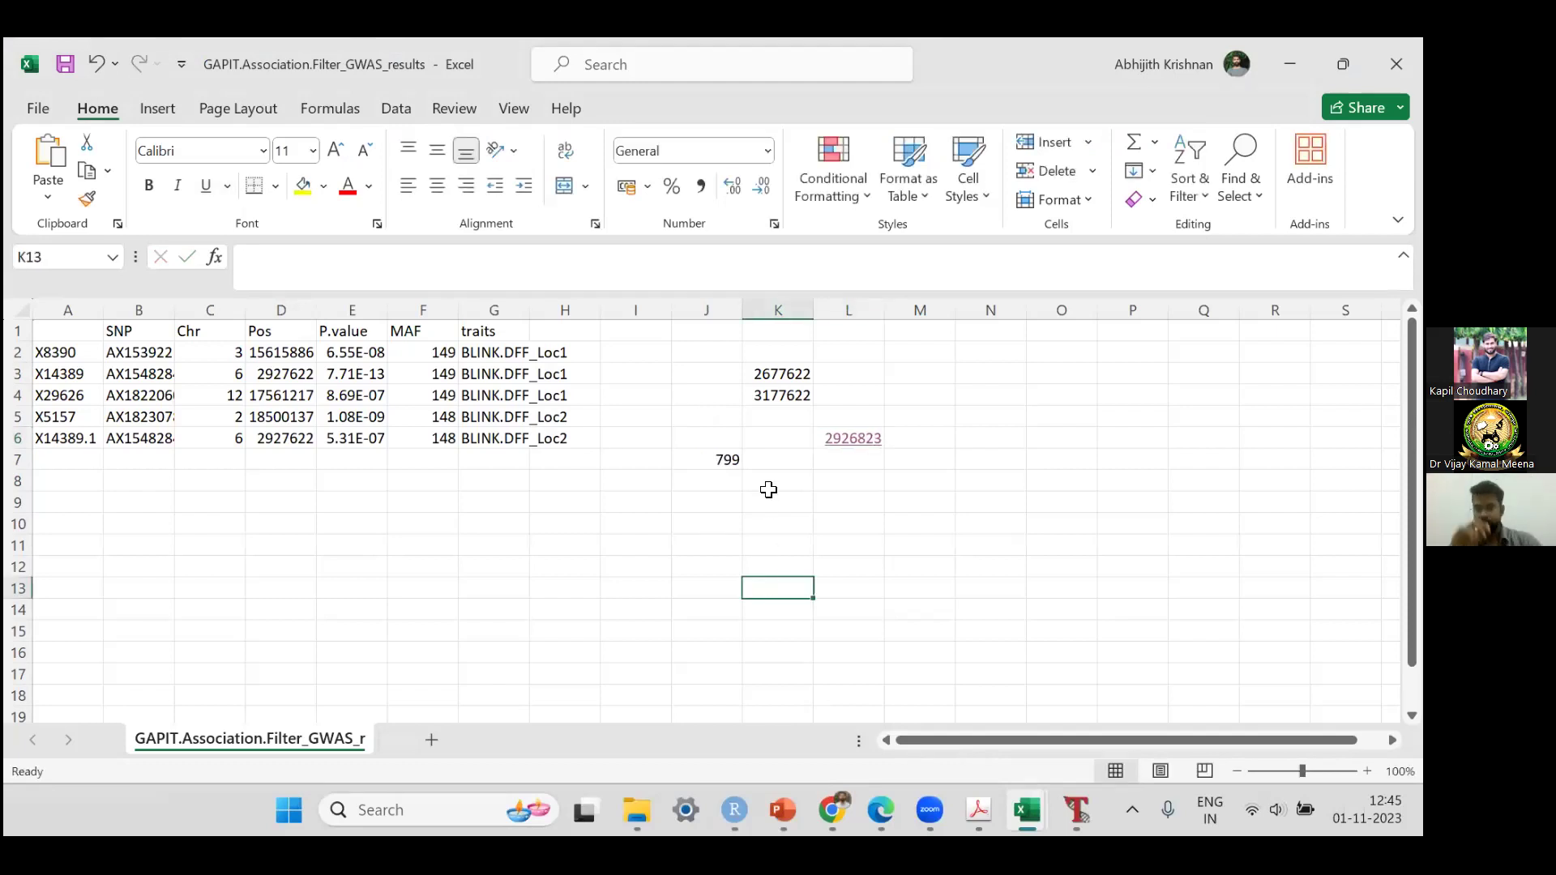
pyautogui.click(716, 460)
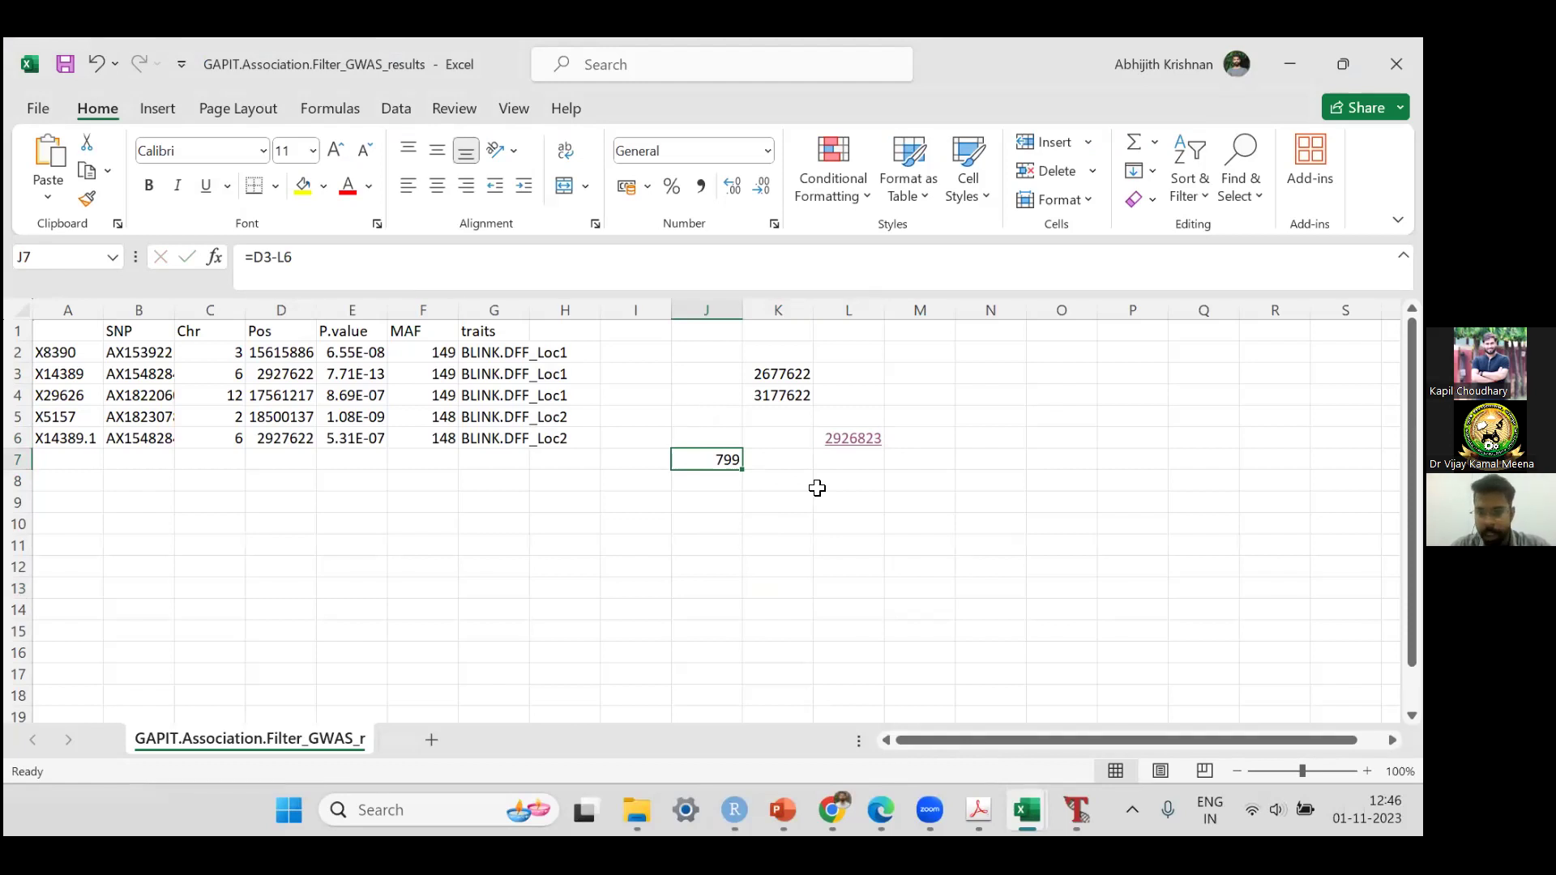
pyautogui.hotkey('alt', 'Tab')
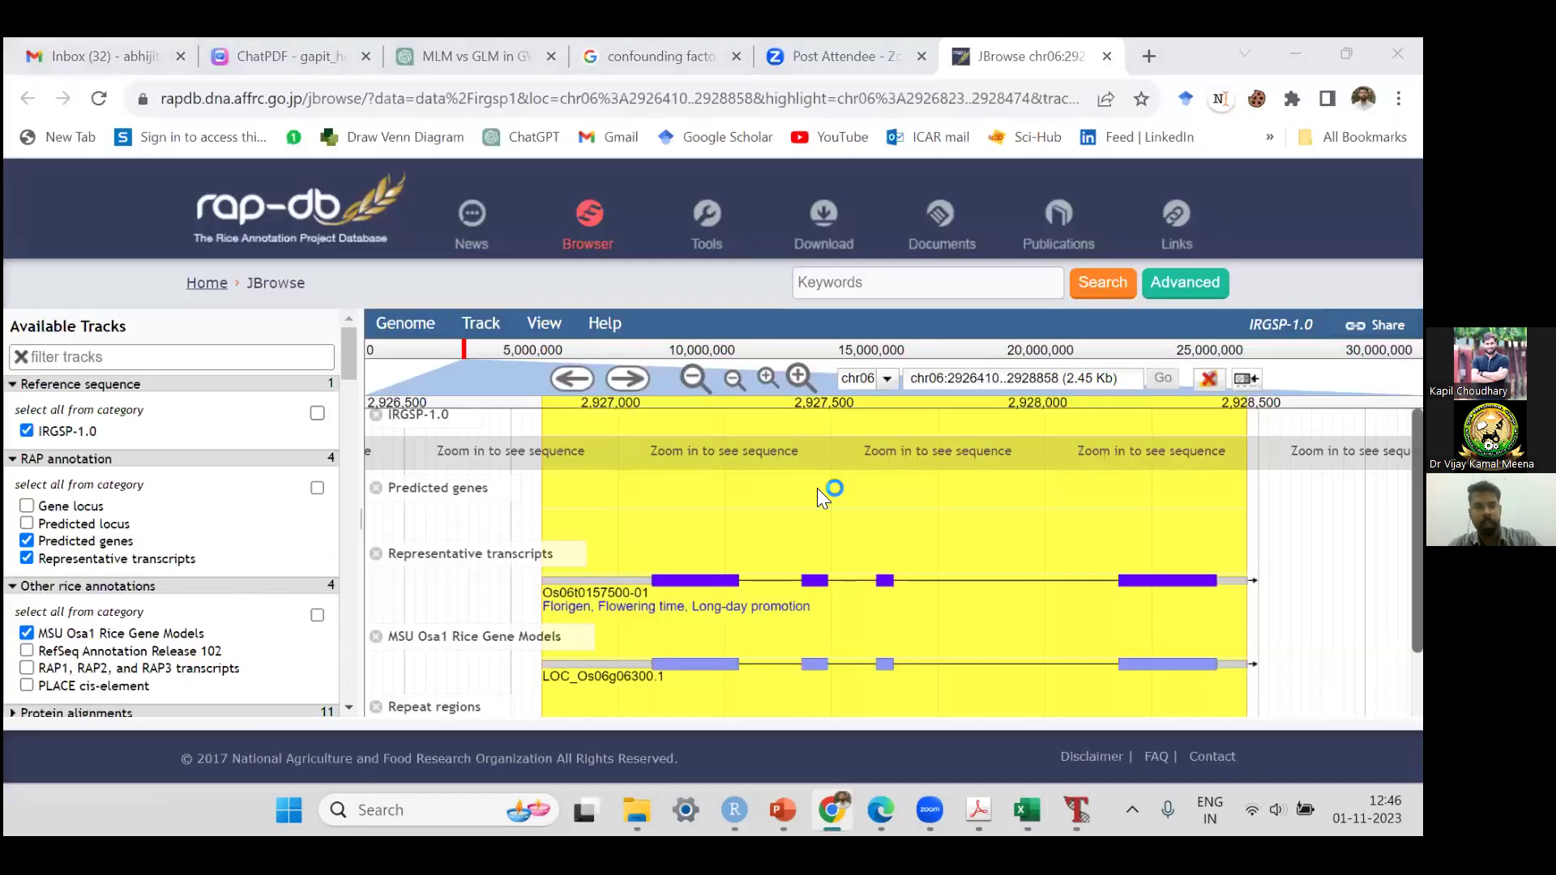
pyautogui.hotkey('alt', 'Tab')
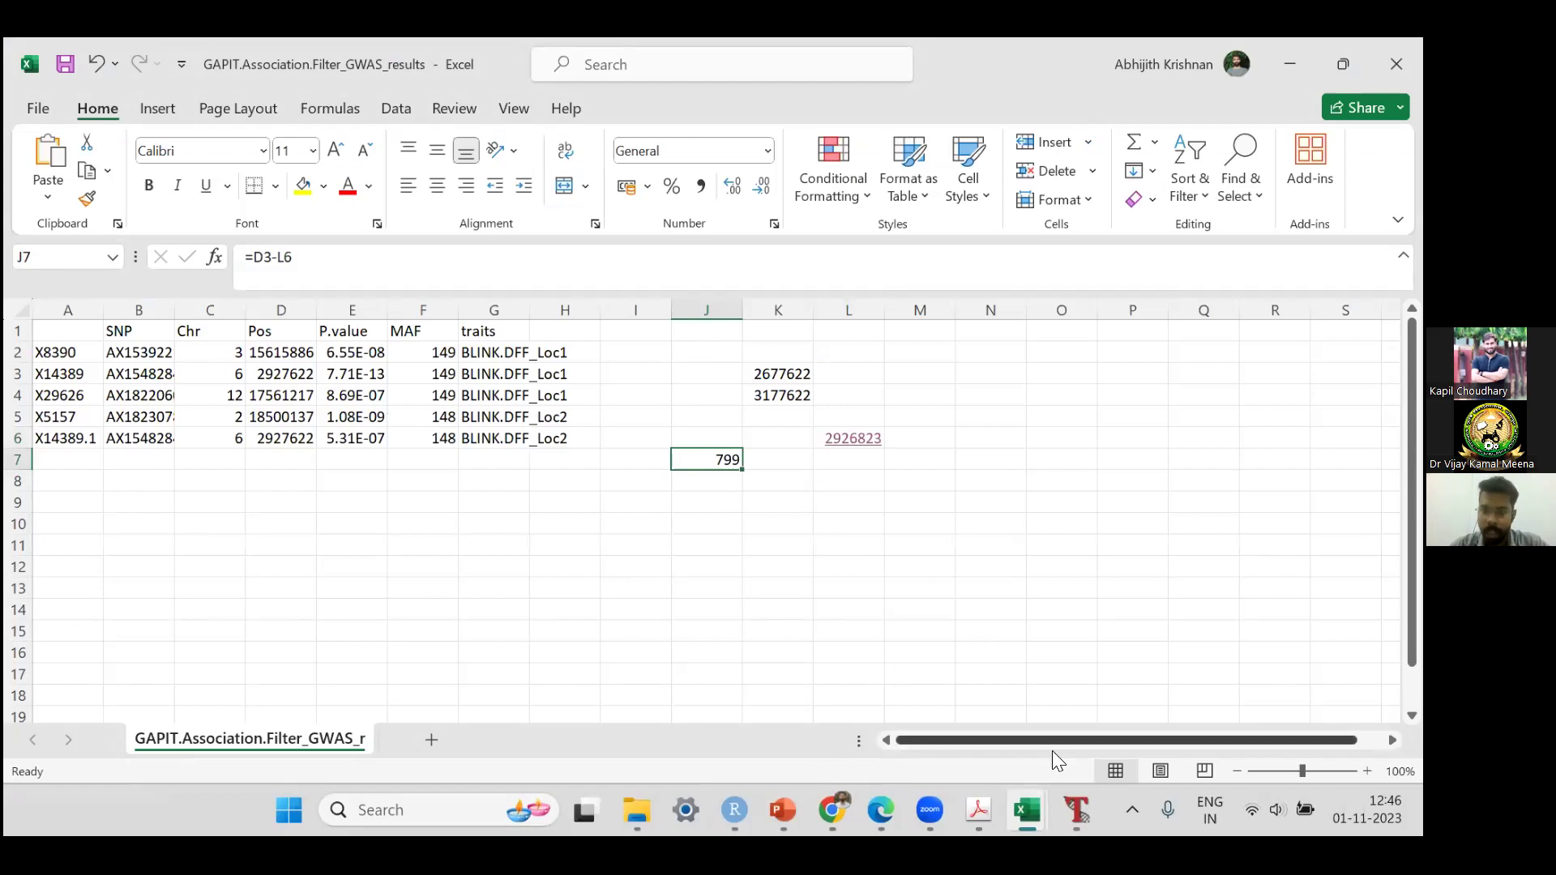
pyautogui.click(1075, 811)
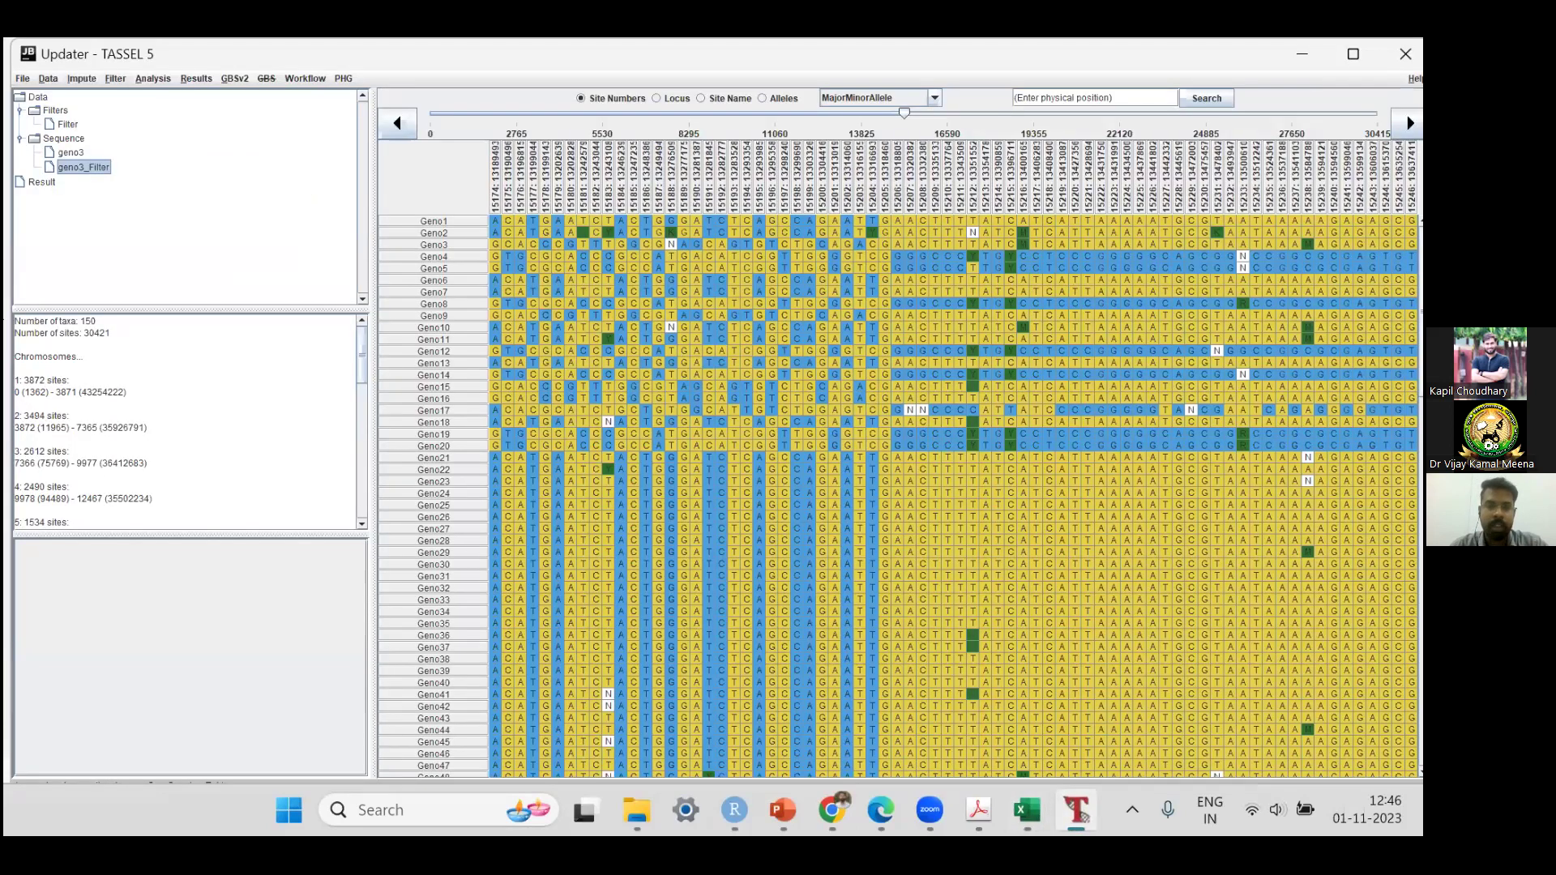
pyautogui.click(1025, 810)
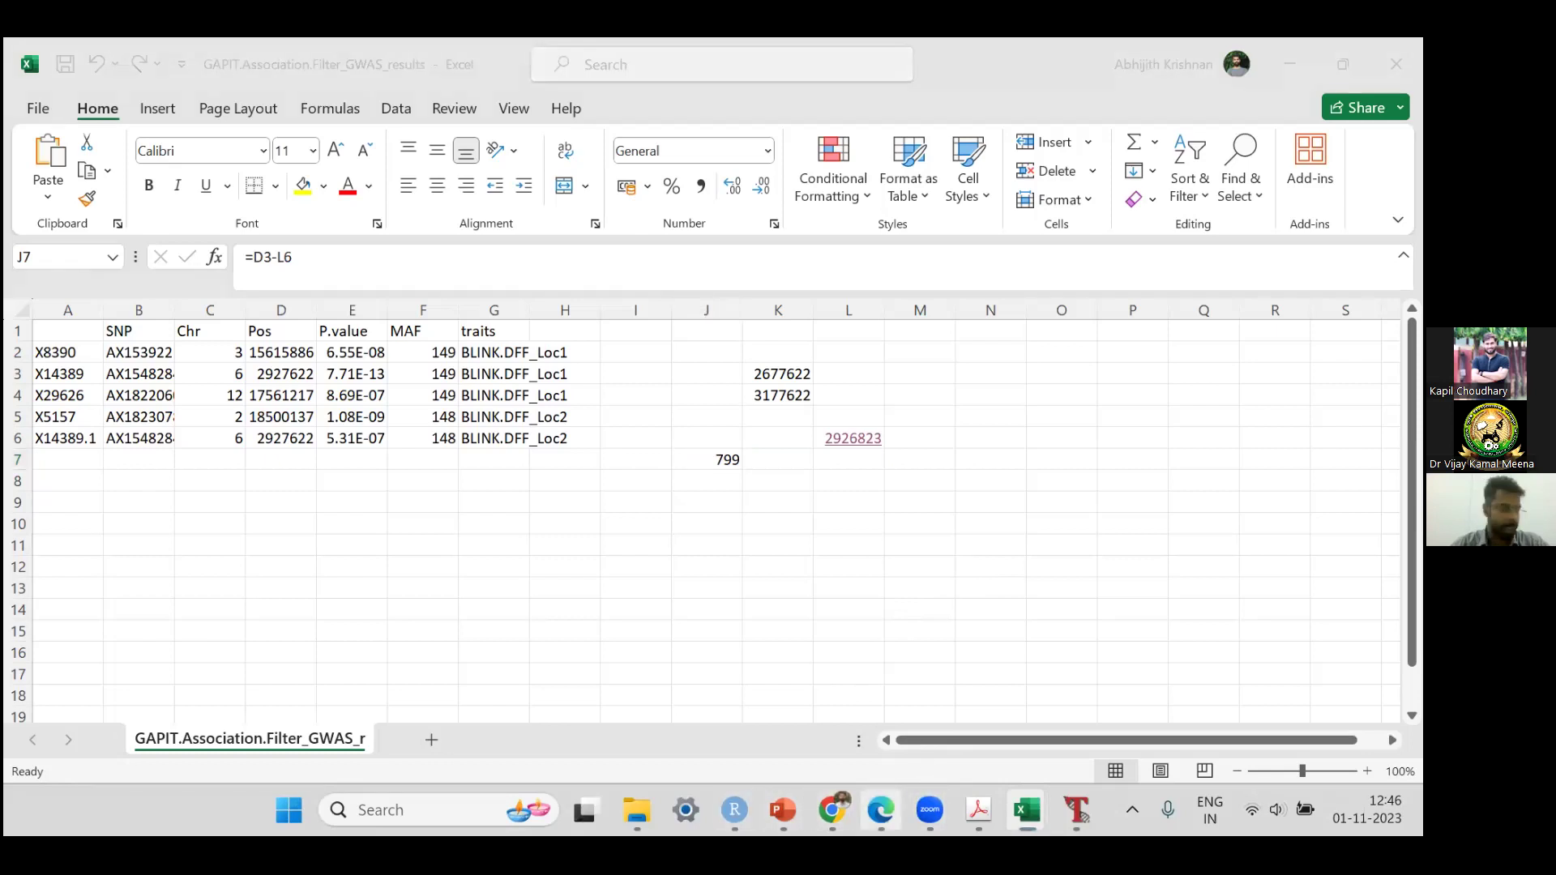
# Step: Switch to the RAP-DB search results in Edge and look over the genes listed on both sides of Os06g0157500 and the search form
pyautogui.click(881, 810)
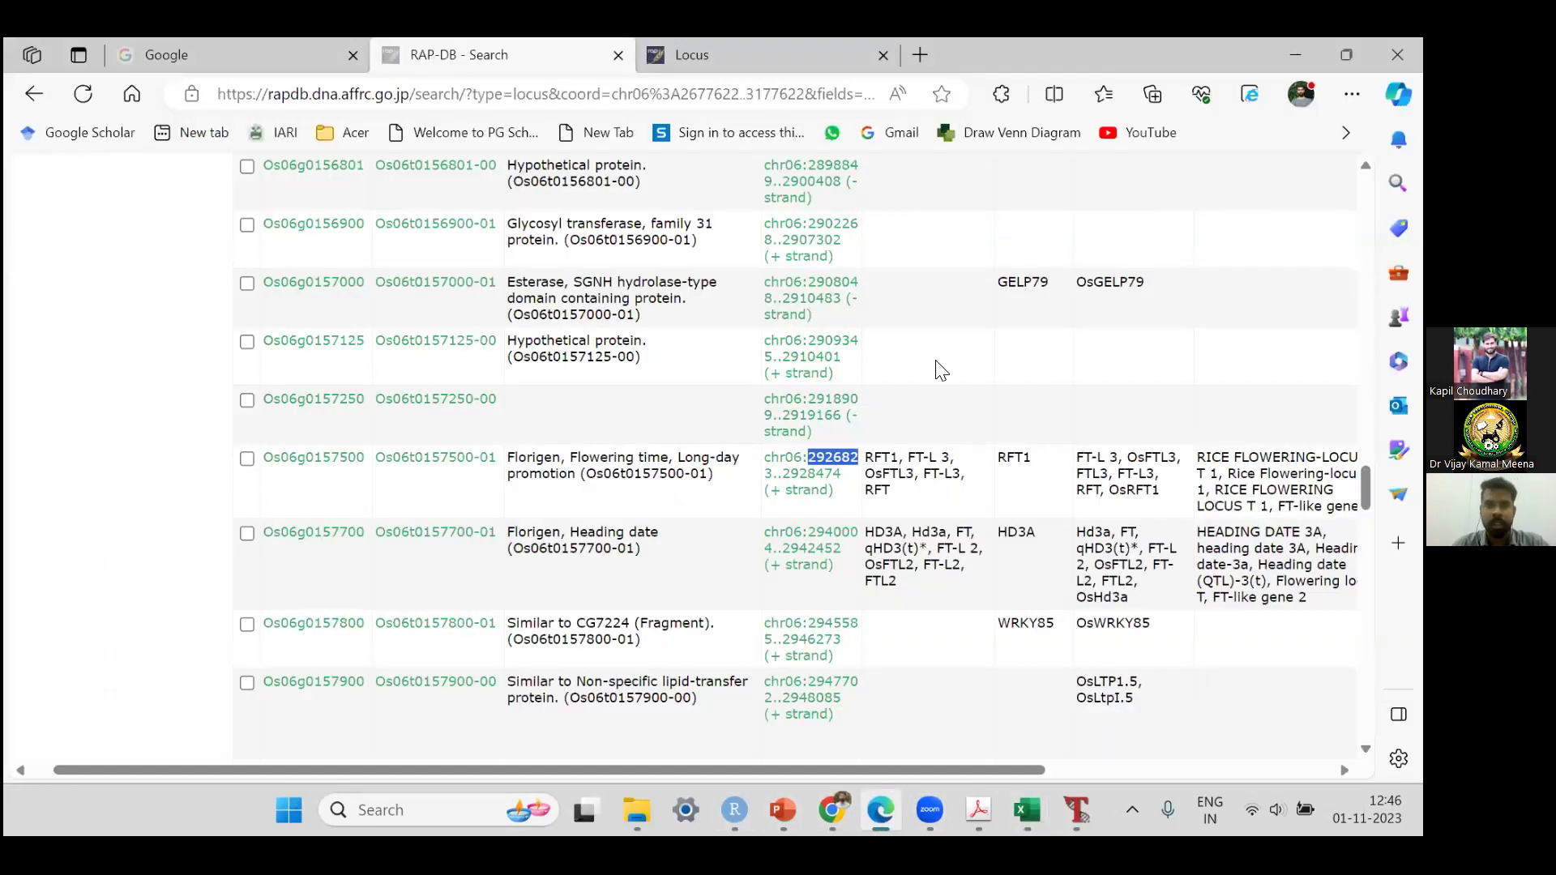
pyautogui.scroll(-12, 940, 370)
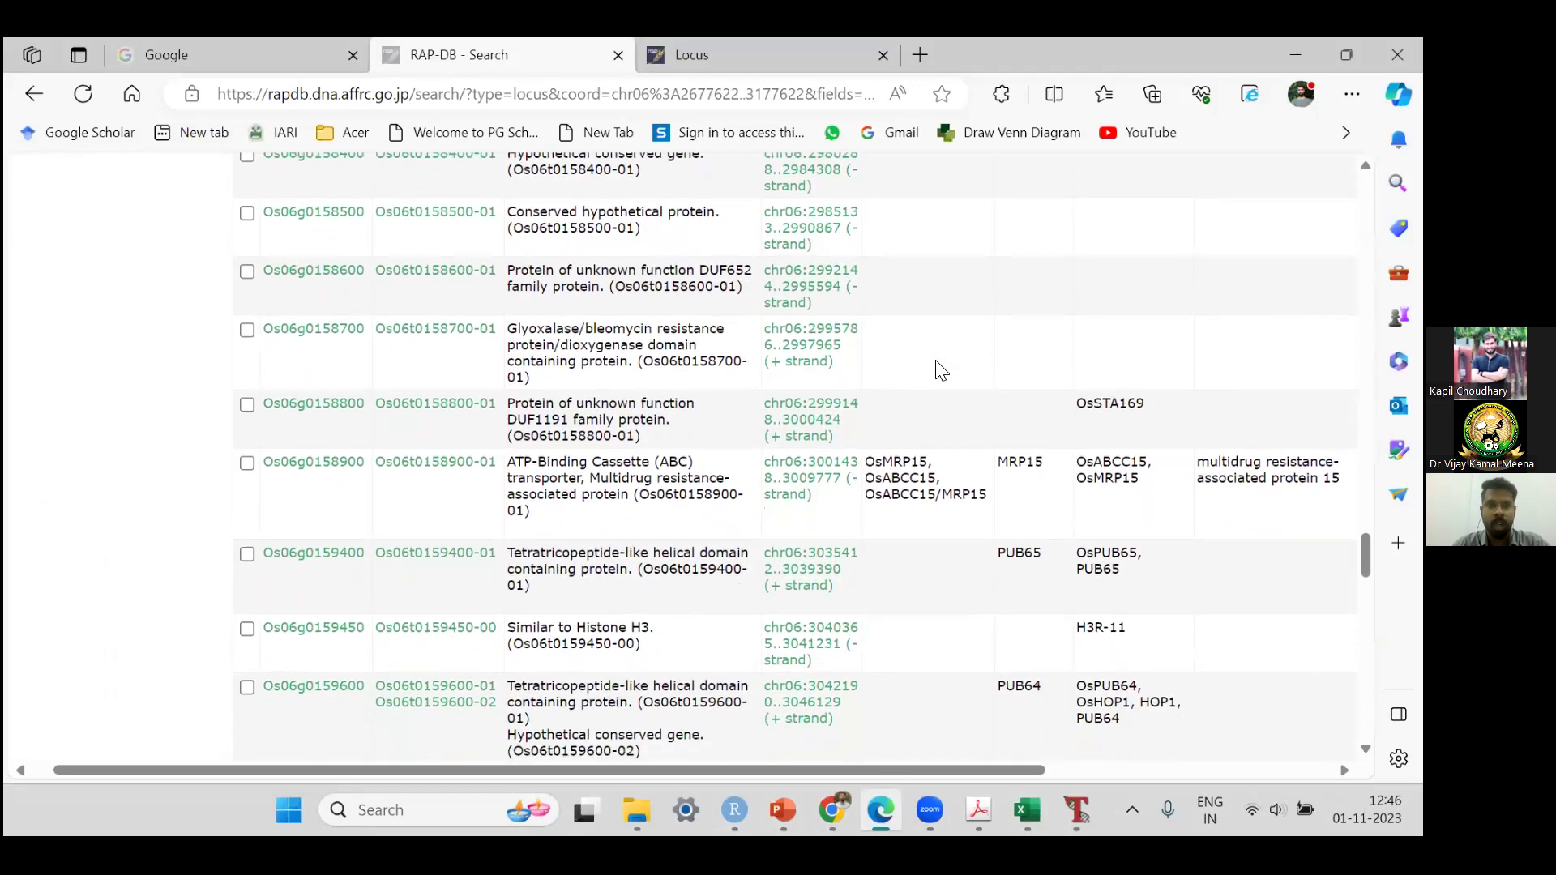
pyautogui.scroll(20, 940, 370)
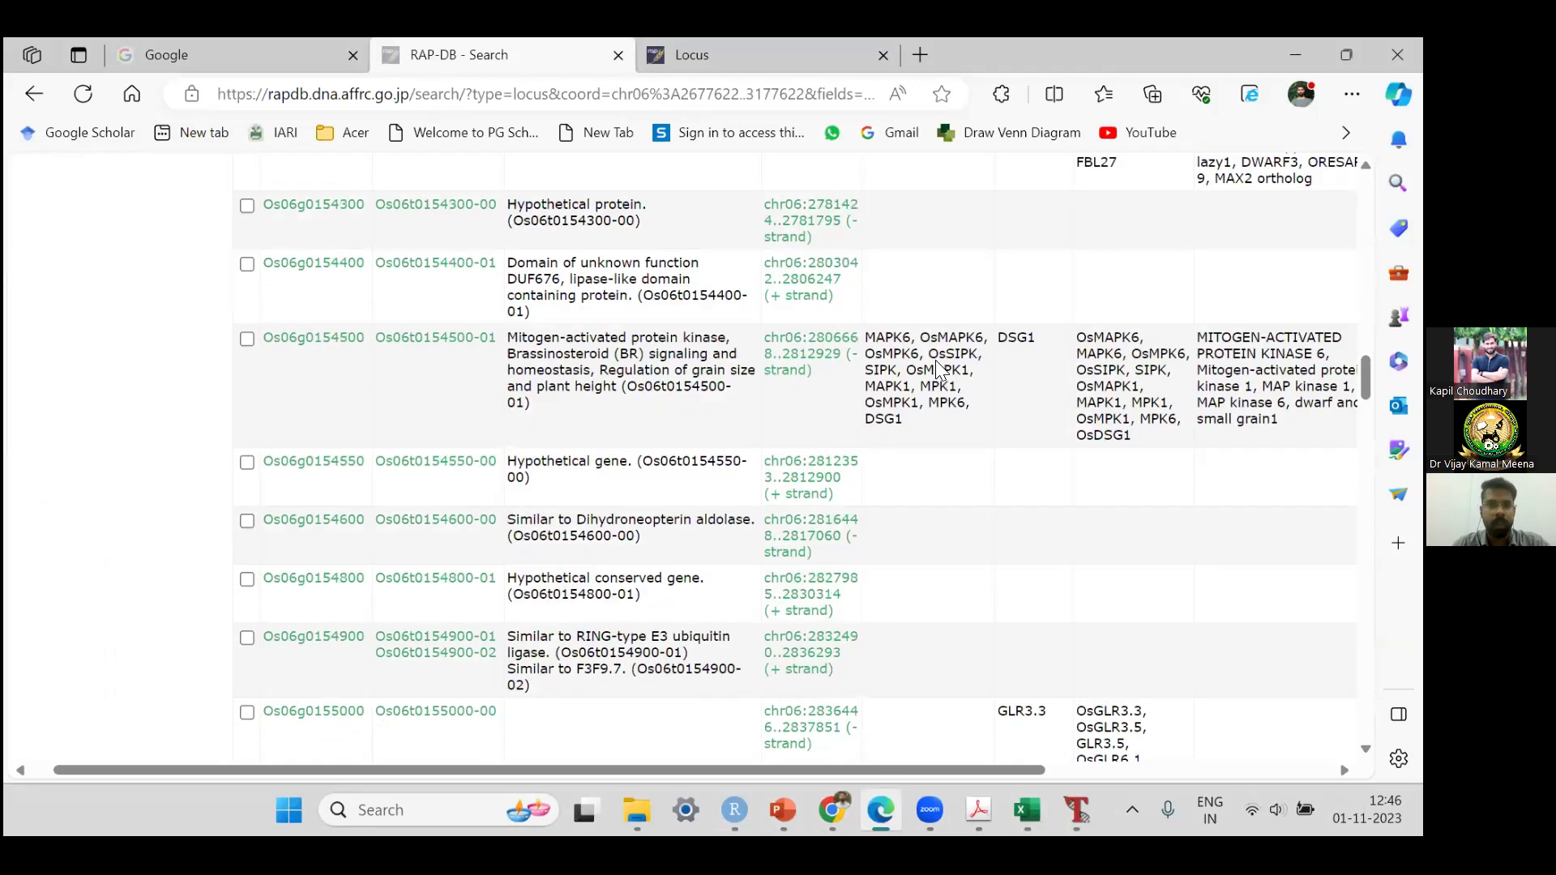
pyautogui.scroll(15, 940, 370)
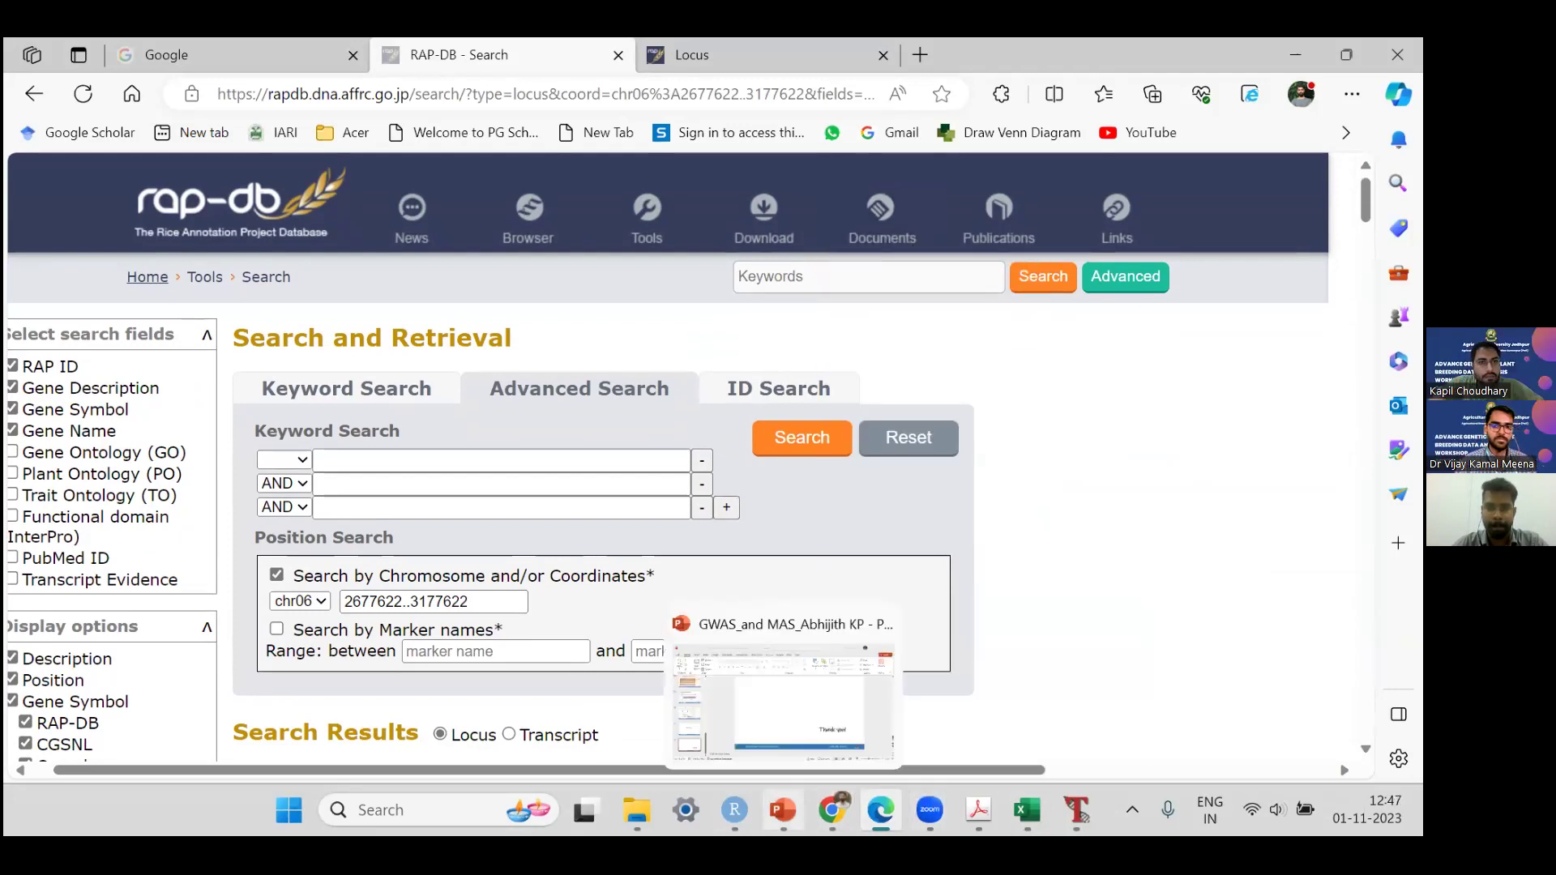
# Step: Switch to the GWAS and MAS presentation in PowerPoint and start the slide show from the closing "Thank you!" slide
pyautogui.click(826, 717)
pyautogui.click(1183, 770)
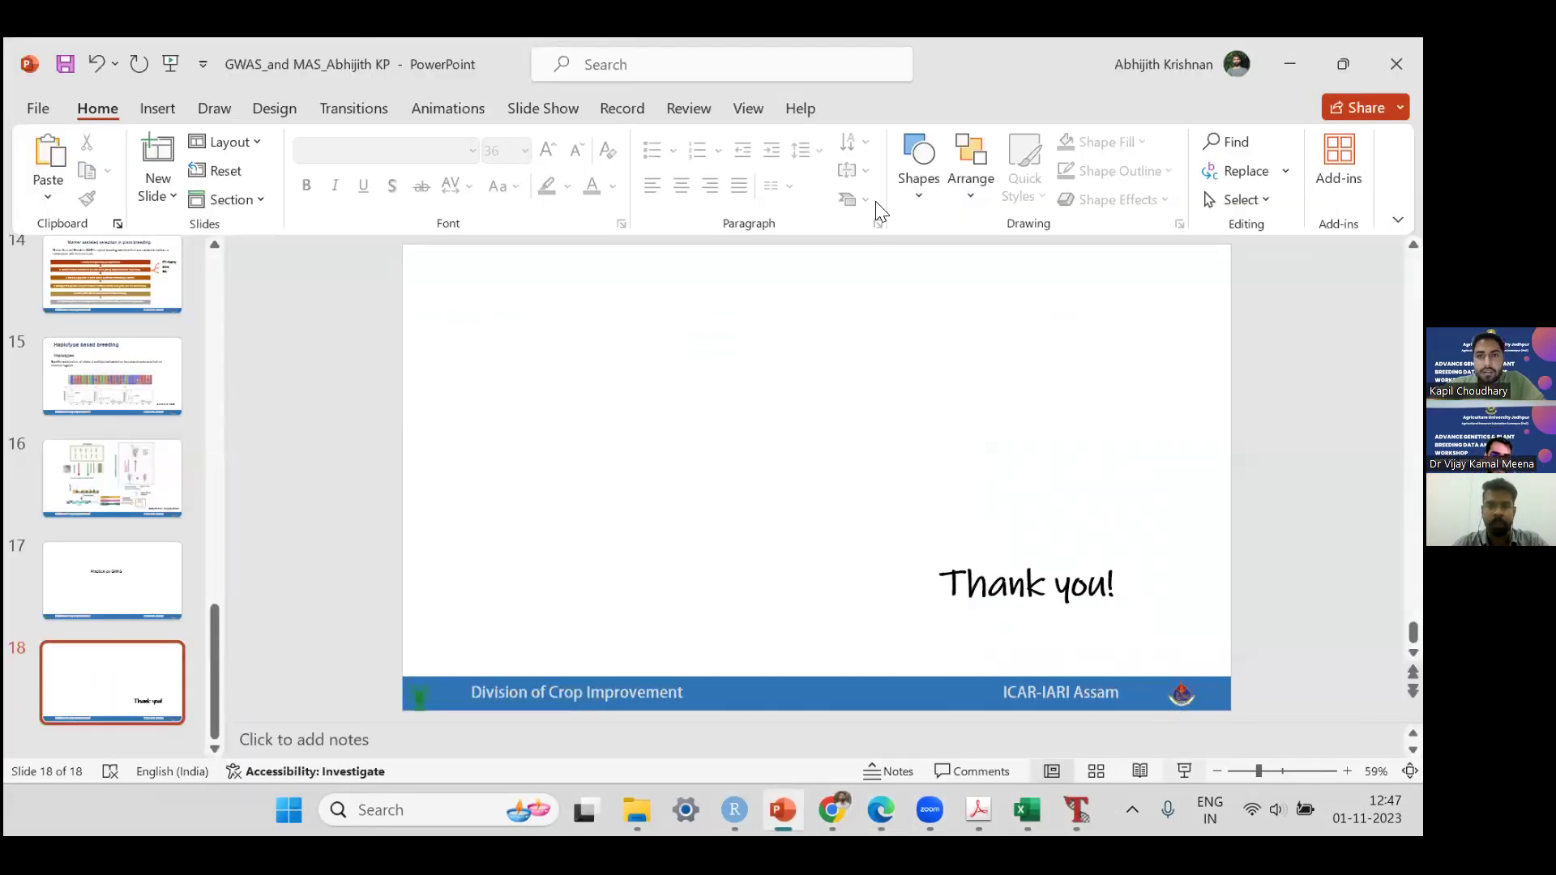